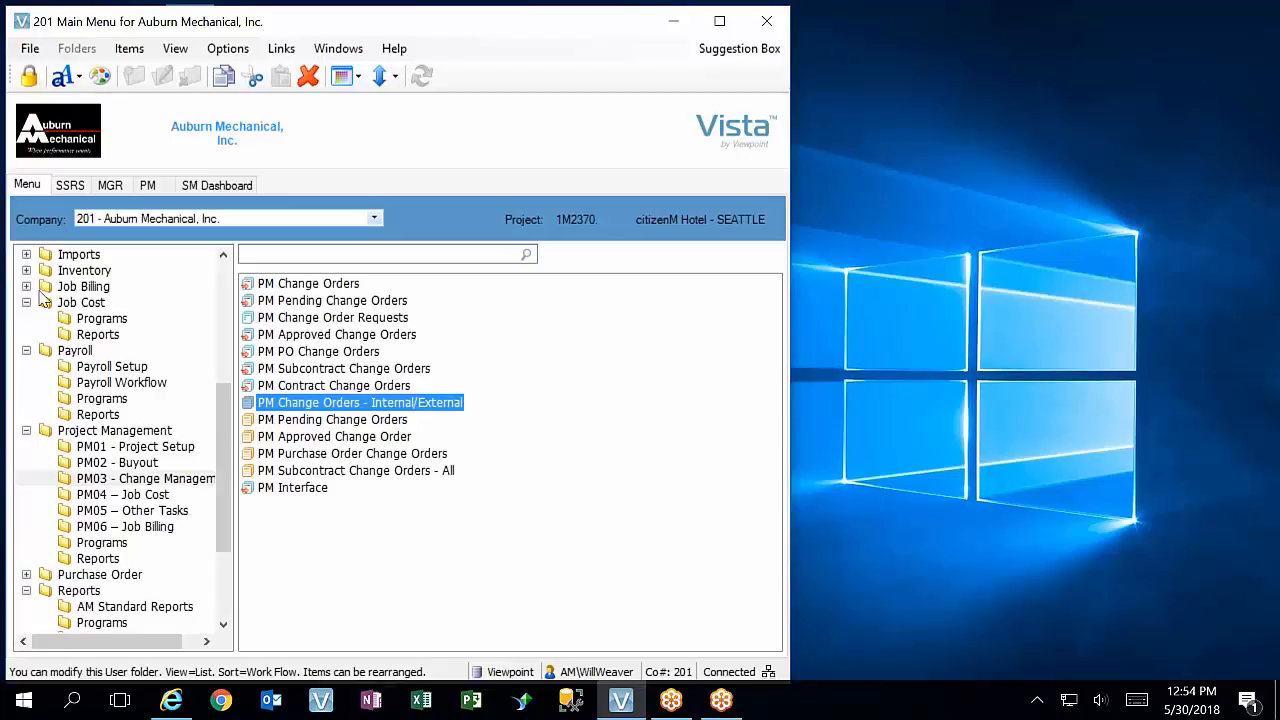
Review the program lists under Document Management and Project Management, including the PM05 – Other Tasks folder
{"action": "scroll", "coordinate": [117, 428], "scroll_direction": "up", "scroll_amount": 5}
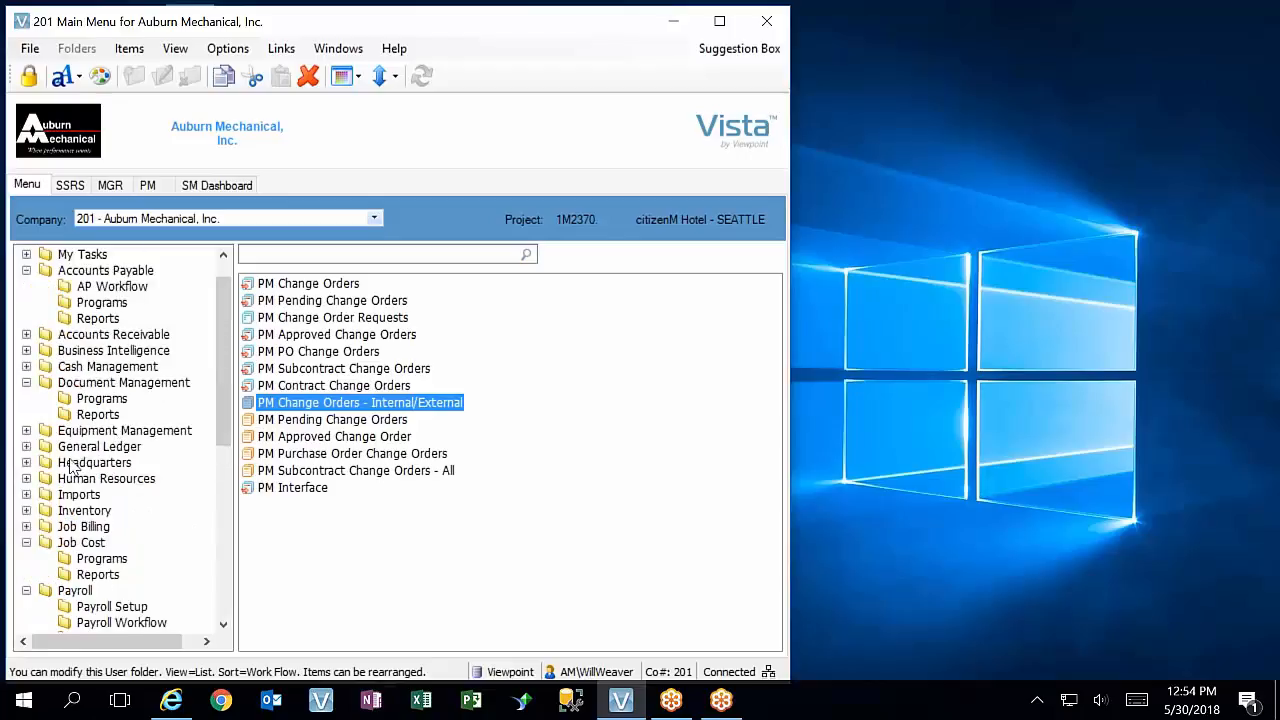
{"action": "left_click", "coordinate": [97, 402]}
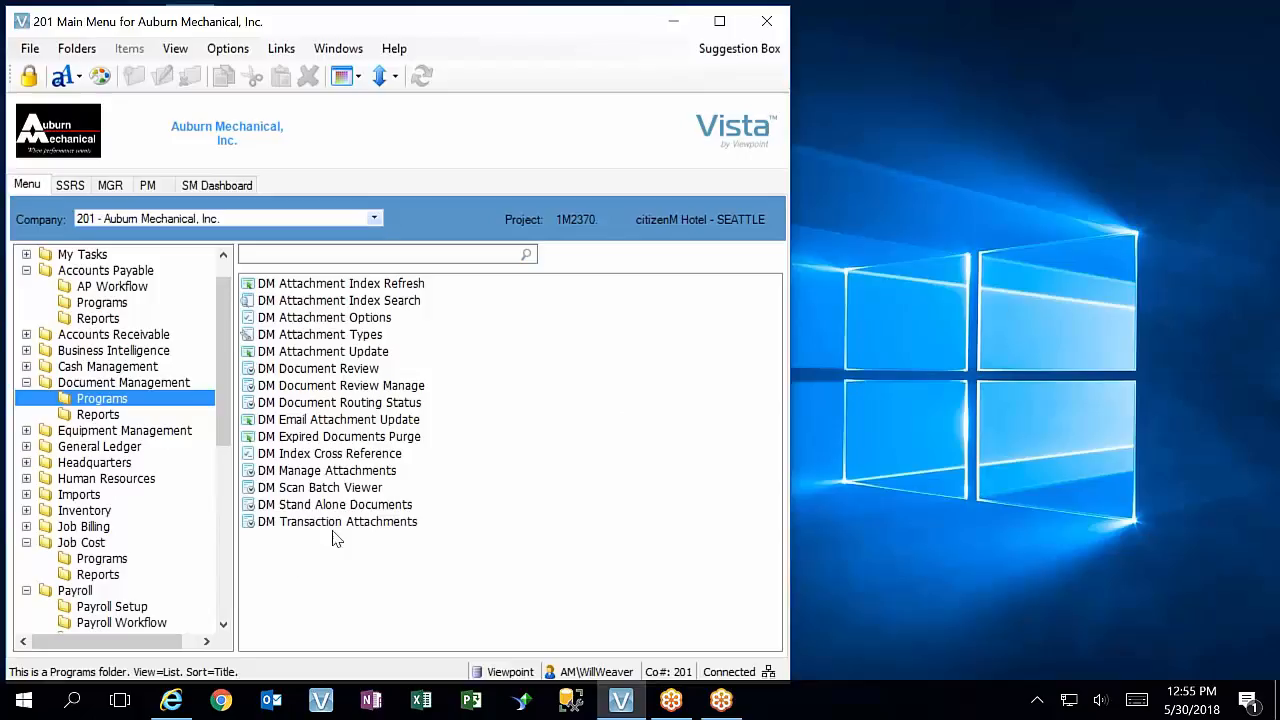
{"action": "scroll", "coordinate": [170, 540], "scroll_direction": "down", "scroll_amount": 6}
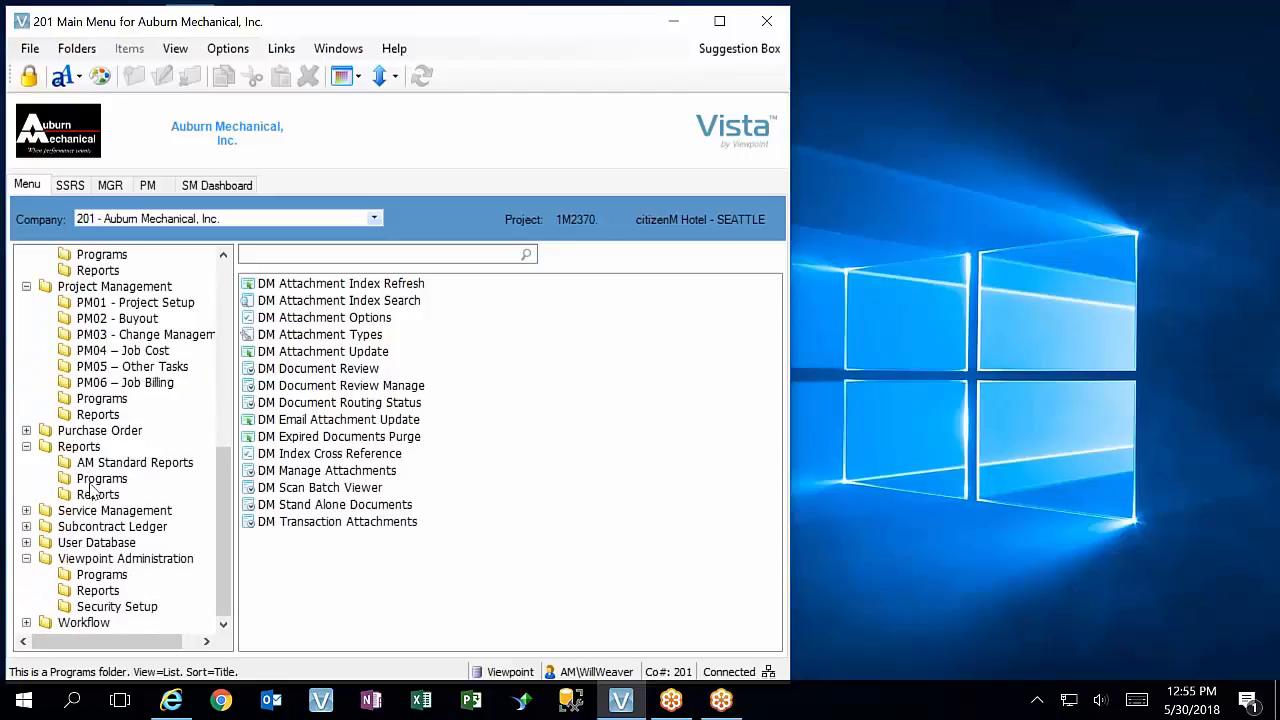
{"action": "left_click", "coordinate": [100, 399]}
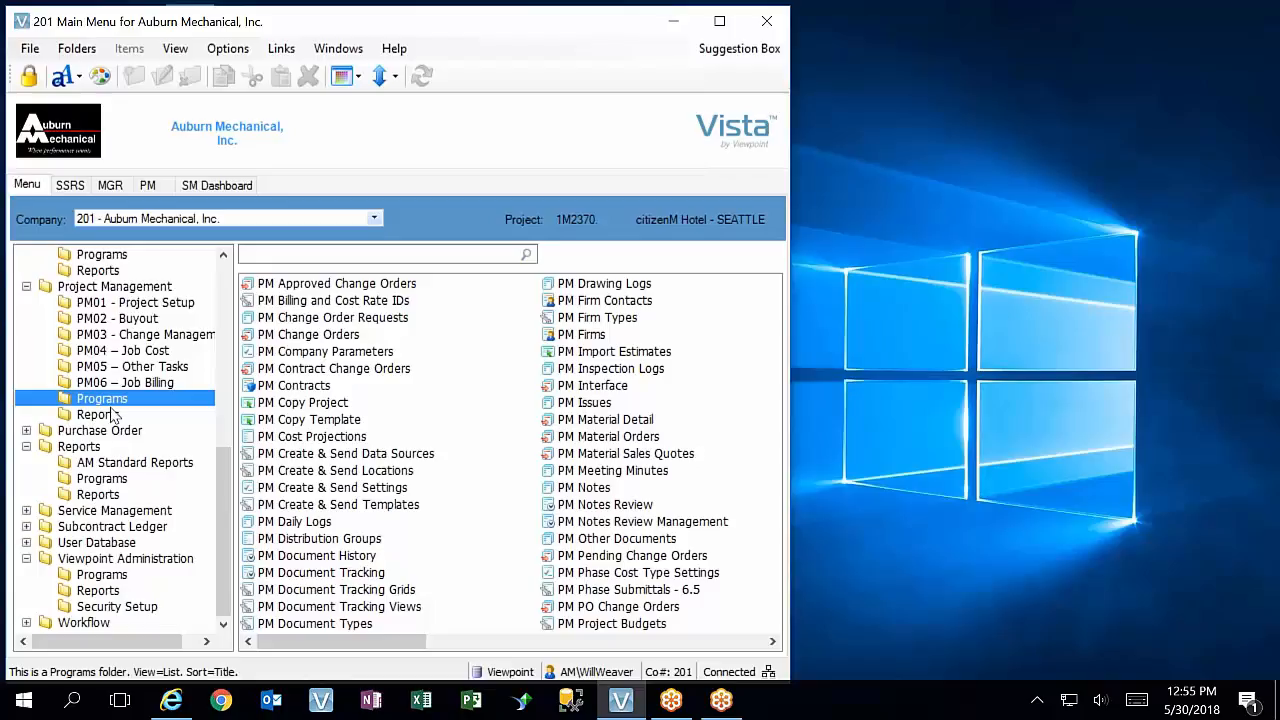
{"action": "left_click", "coordinate": [148, 367]}
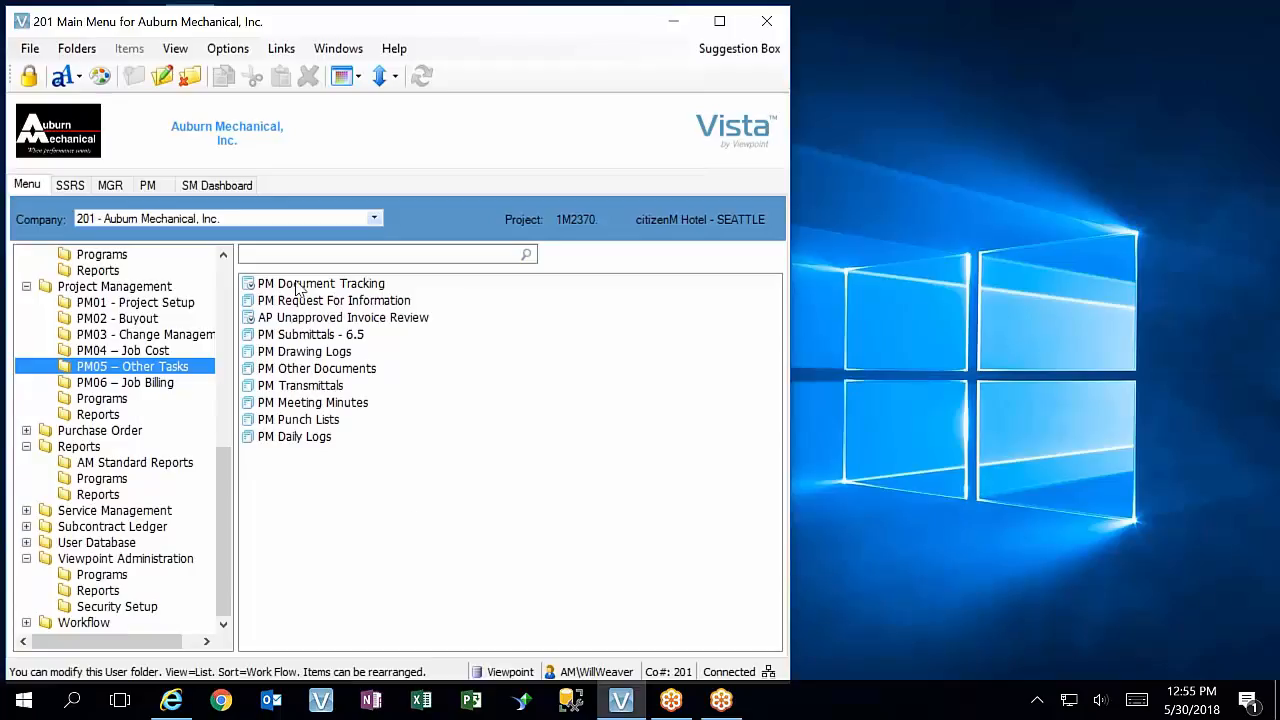
Copy PM Inspection Logs from the Project Management Programs folder into PM06 – Job Billing, and check the PM05 – Other Tasks folder
{"action": "left_click", "coordinate": [112, 399]}
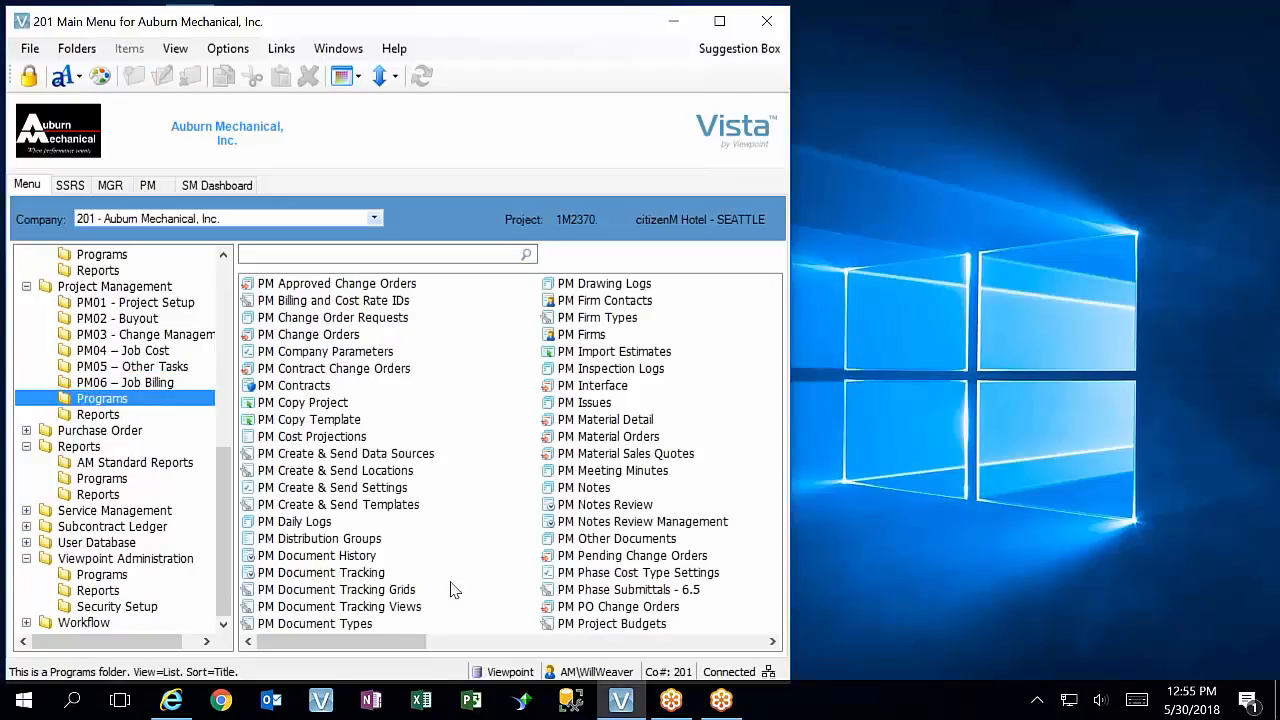
{"action": "left_click", "coordinate": [616, 369]}
{"action": "left_click_drag", "start_coordinate": [566, 378], "coordinate": [128, 392]}
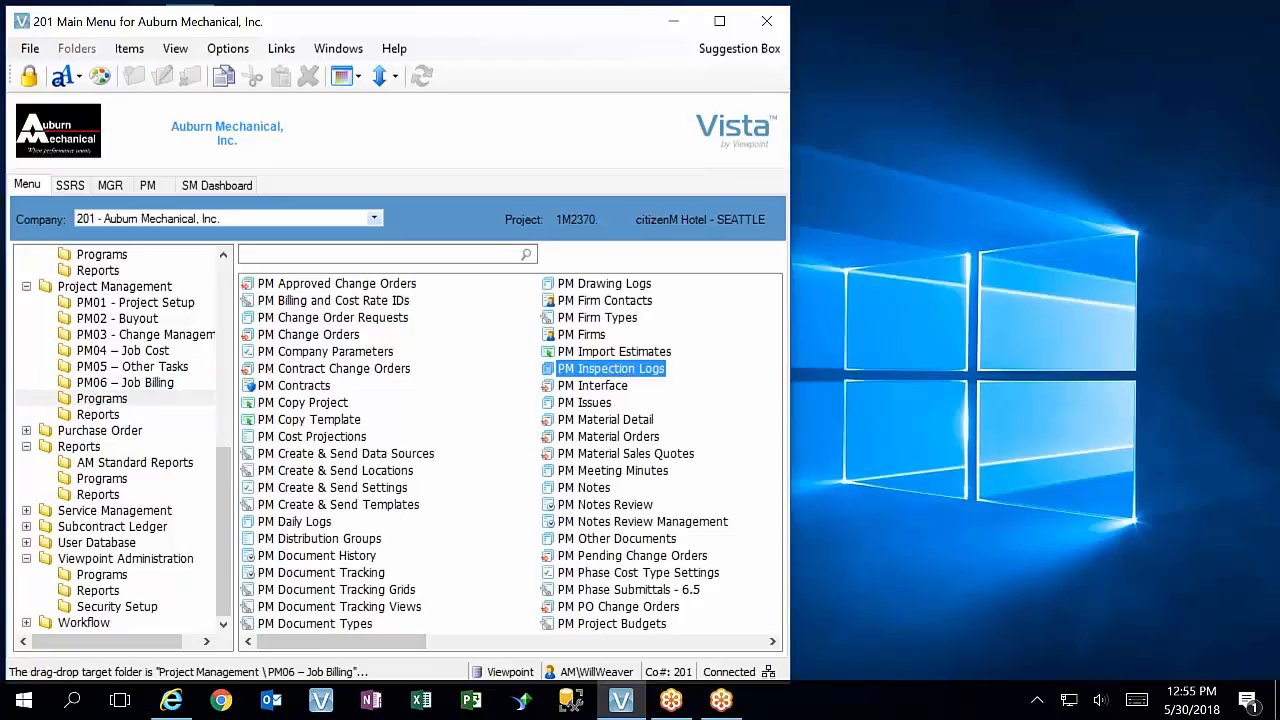
{"action": "left_click", "coordinate": [147, 390]}
{"action": "left_click", "coordinate": [170, 367]}
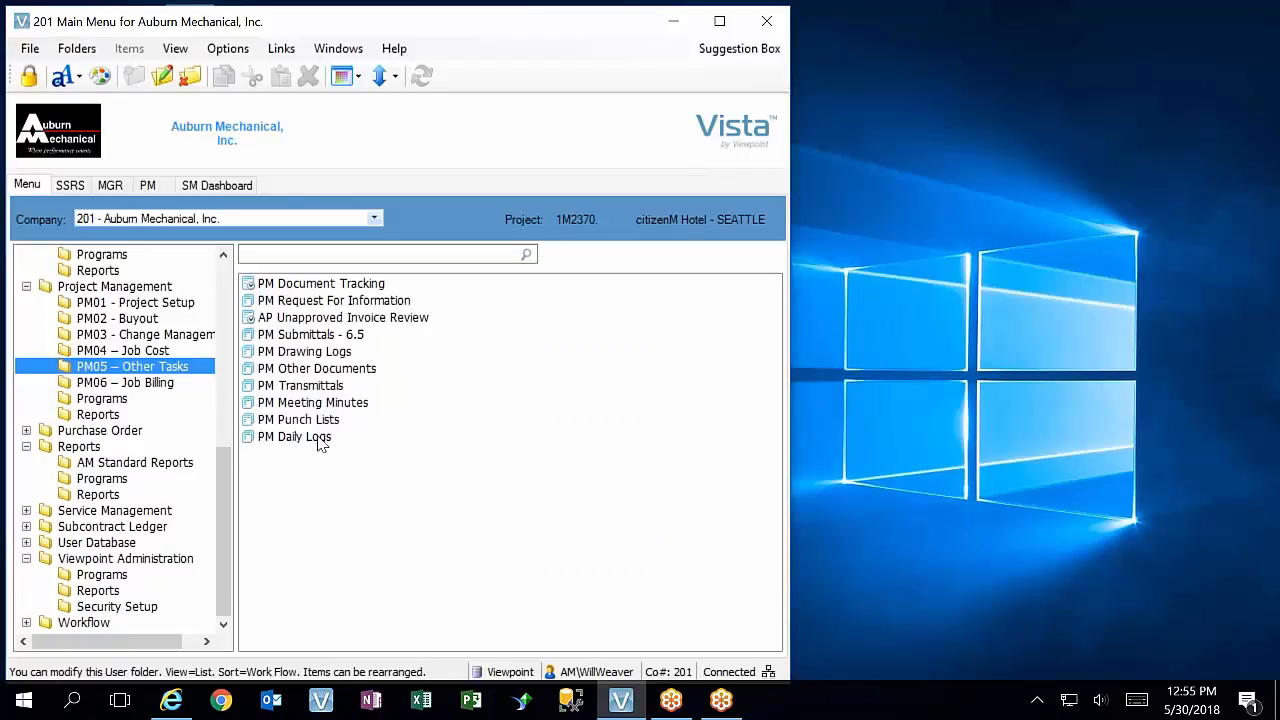
Copy PM Inspection Logs from PM06 – Job Billing into PM05 – Other Tasks, and delete it from the PM06 folder
{"action": "left_click", "coordinate": [135, 383]}
{"action": "left_click_drag", "start_coordinate": [318, 284], "coordinate": [130, 366]}
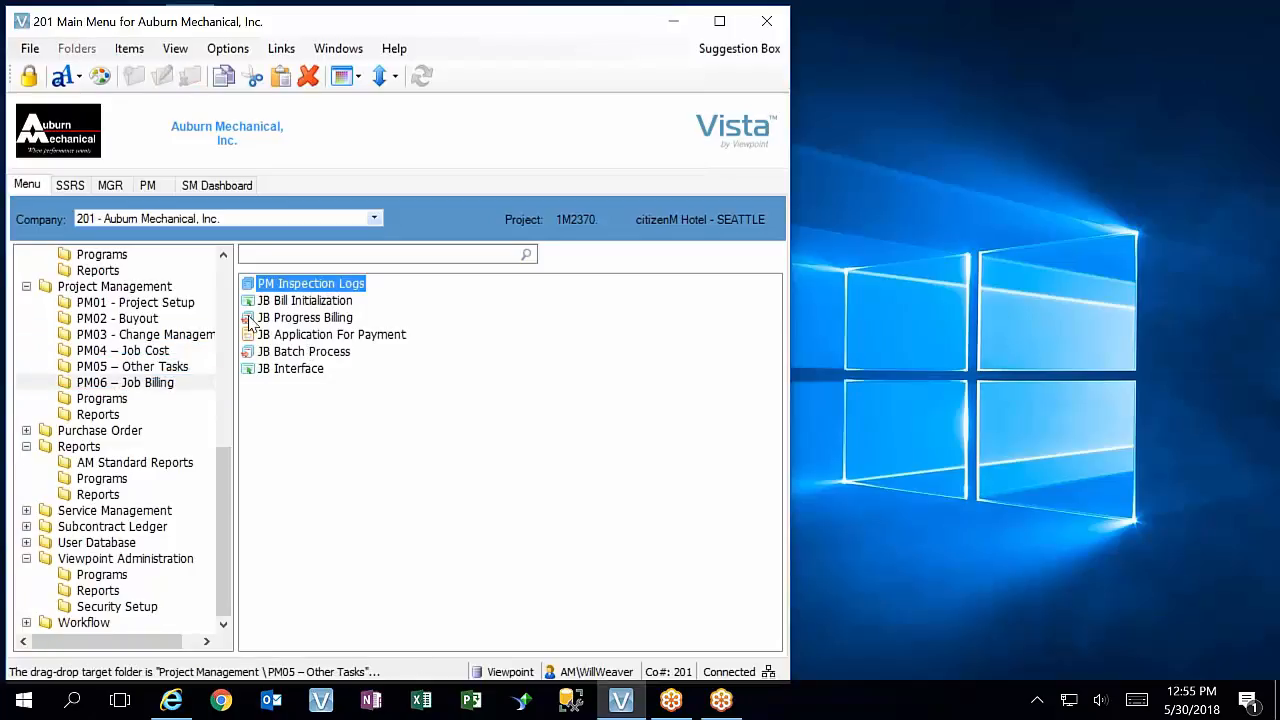
{"action": "right_click", "coordinate": [290, 286]}
{"action": "left_click", "coordinate": [340, 418]}
{"action": "left_click", "coordinate": [724, 367]}
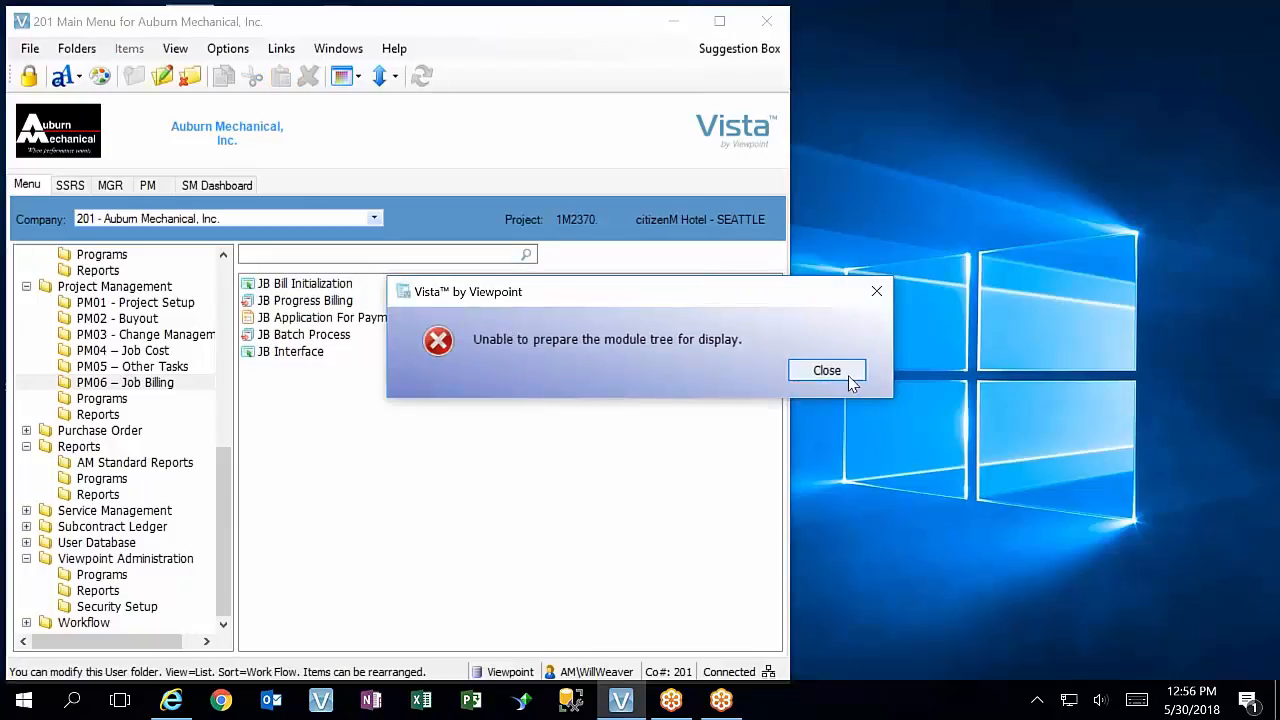
{"action": "left_click", "coordinate": [848, 376]}
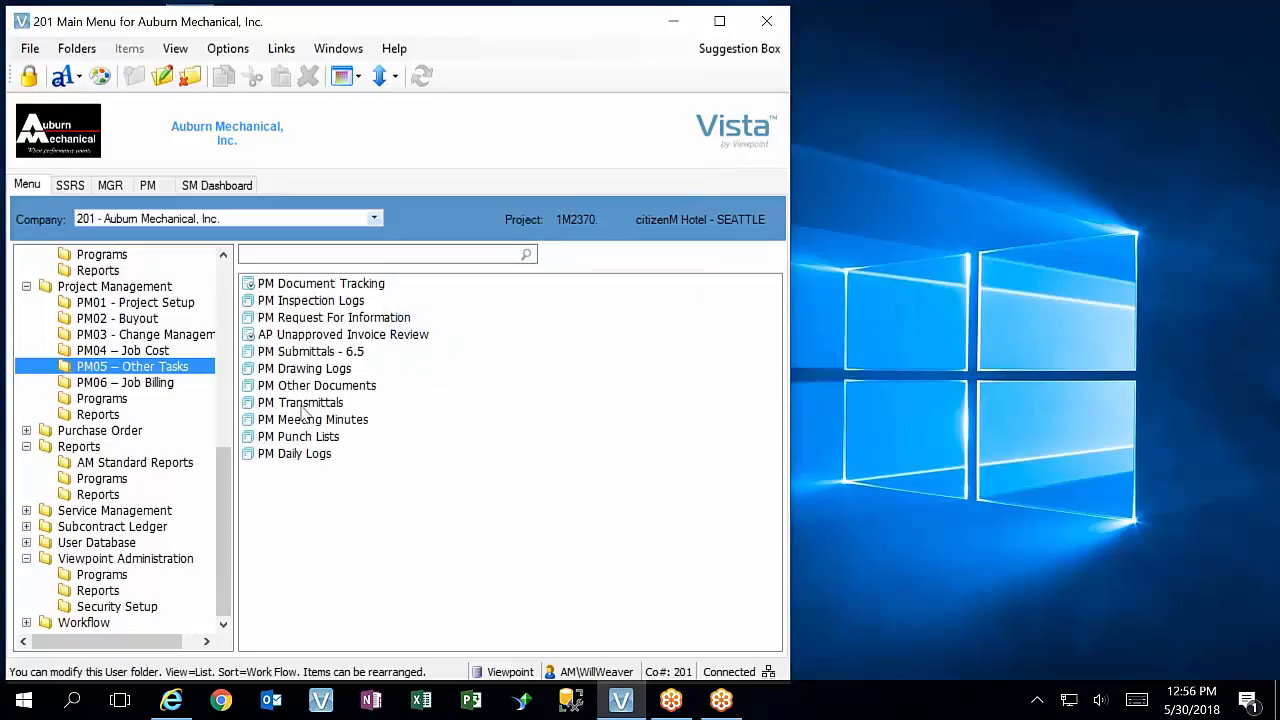
Go through the document types in PM05 – Other Tasks, including daily logs, punch lists, meeting minutes, transmittals, other documents, drawing logs and inspection logs
{"action": "left_click", "coordinate": [308, 455]}
{"action": "left_click", "coordinate": [322, 437]}
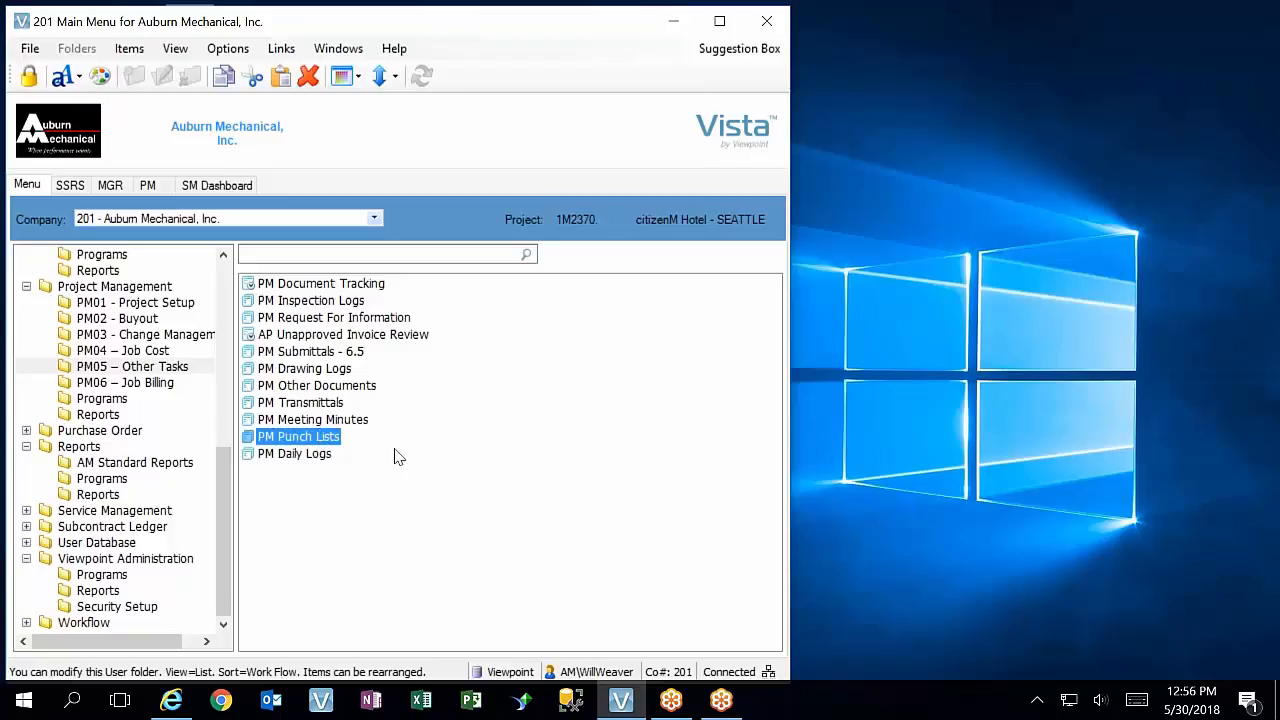
{"action": "left_click", "coordinate": [330, 420]}
{"action": "left_click", "coordinate": [320, 404]}
{"action": "left_click", "coordinate": [340, 388]}
{"action": "left_click", "coordinate": [327, 372]}
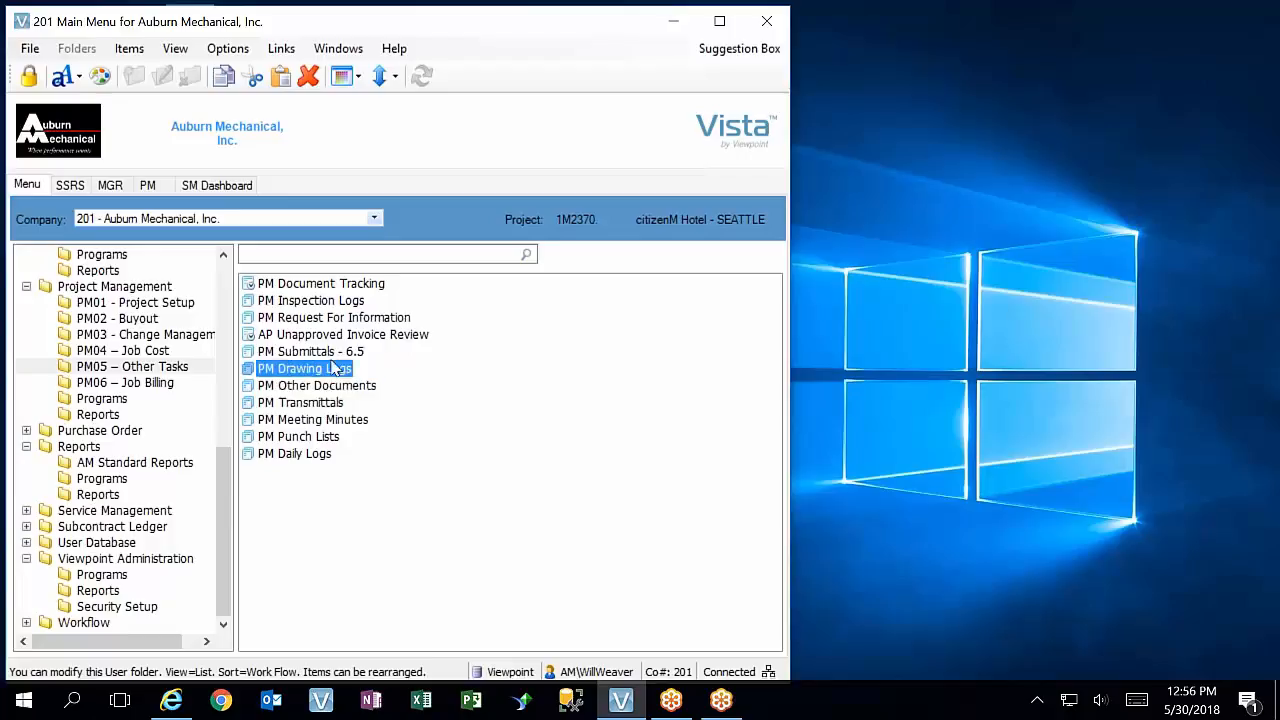
{"action": "left_click", "coordinate": [331, 303]}
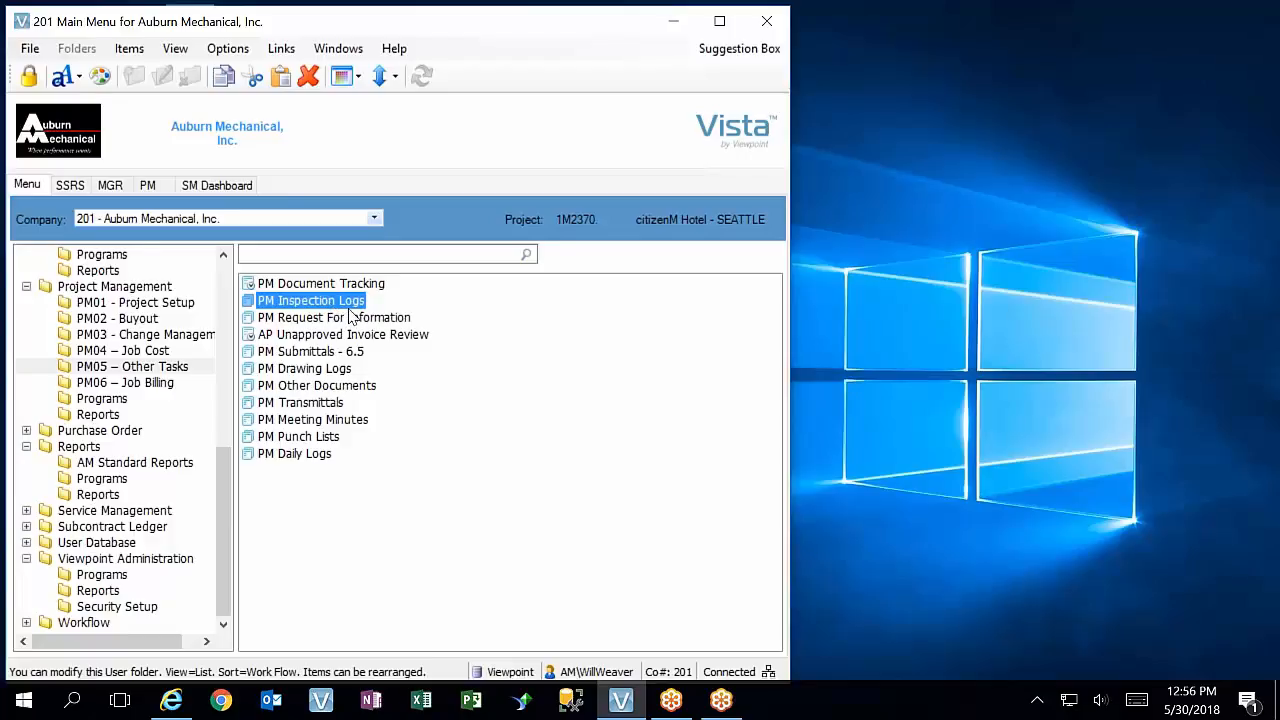
{"action": "left_click", "coordinate": [365, 390]}
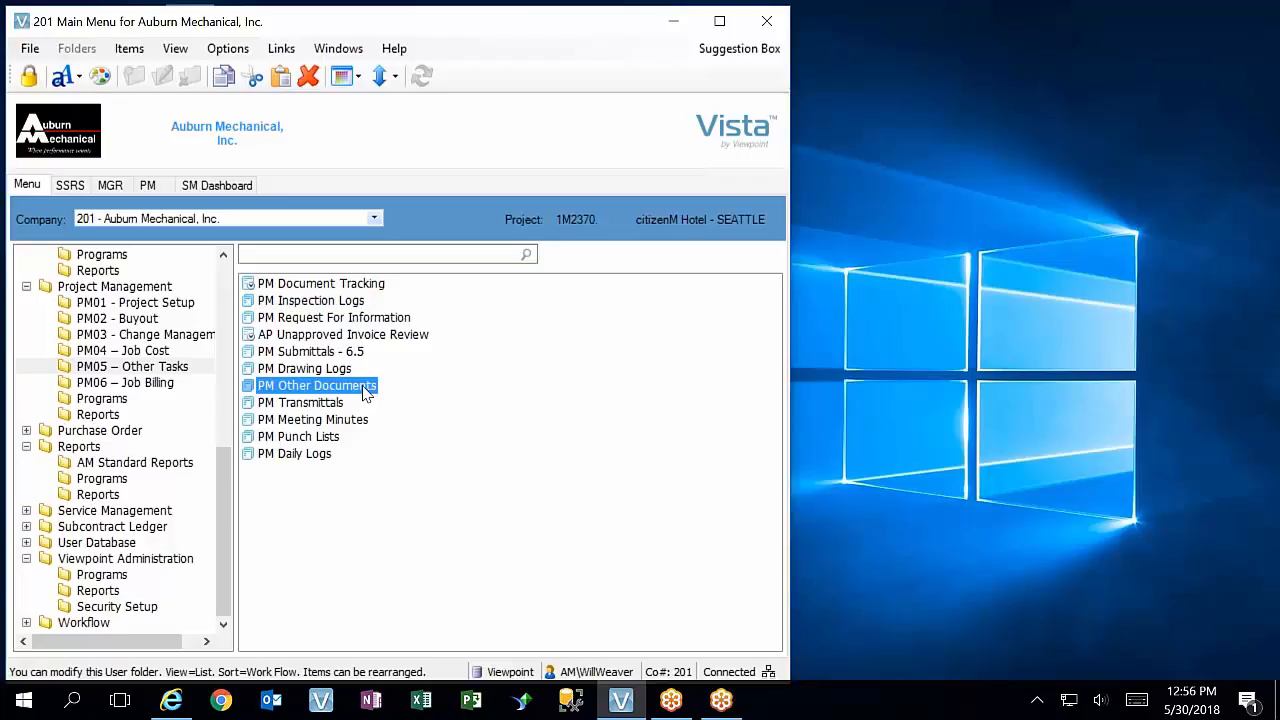
{"action": "left_click", "coordinate": [330, 404]}
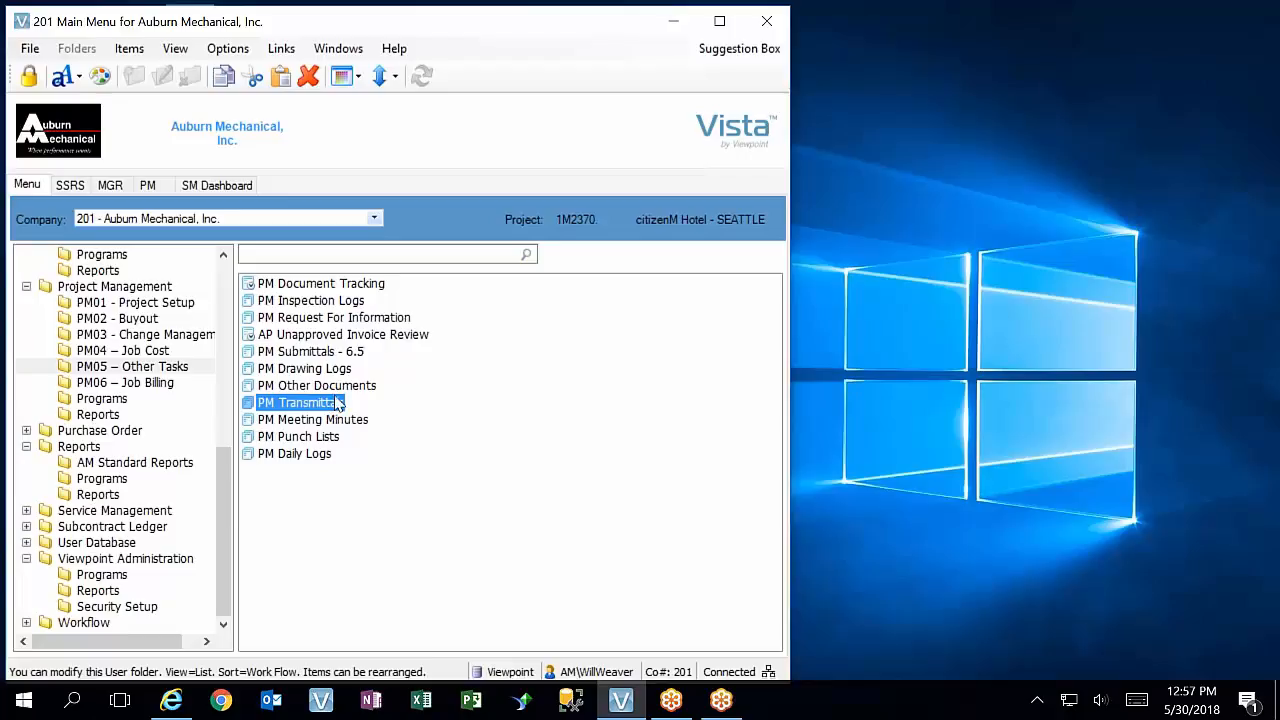
Open the PM Request For Information form and maximize its window
{"action": "left_click", "coordinate": [387, 322]}
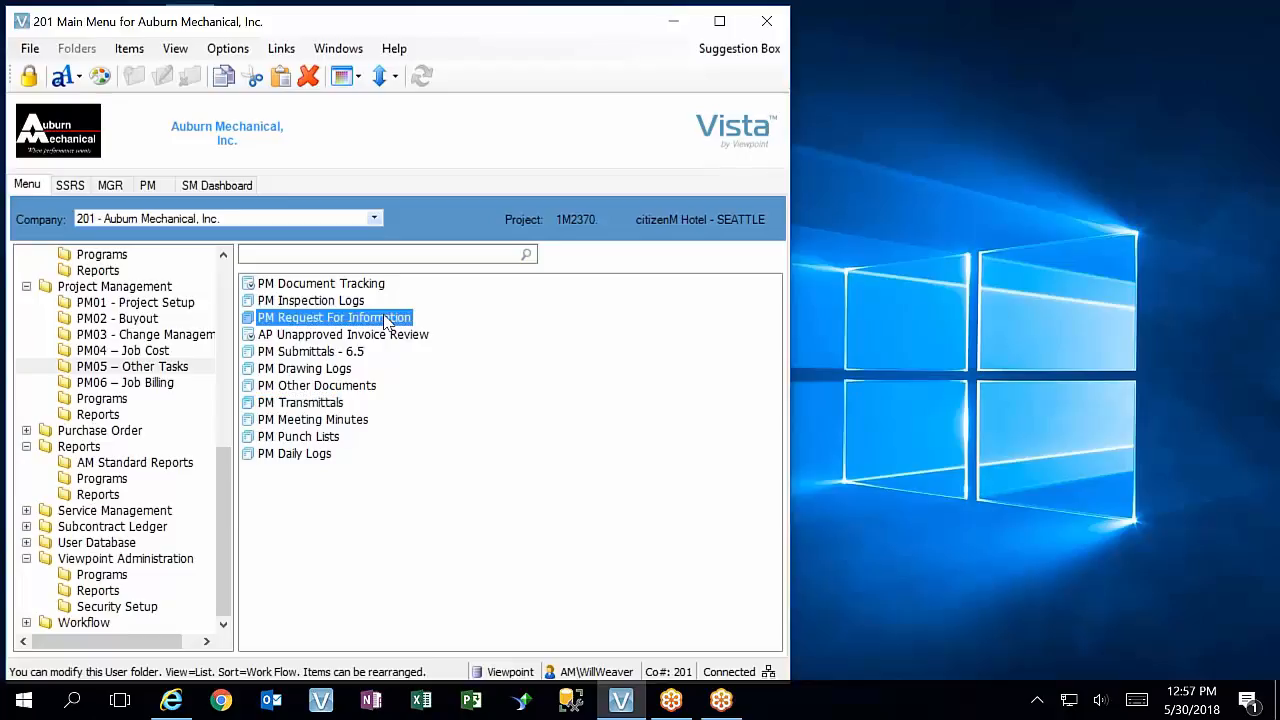
{"action": "double_click", "coordinate": [387, 320]}
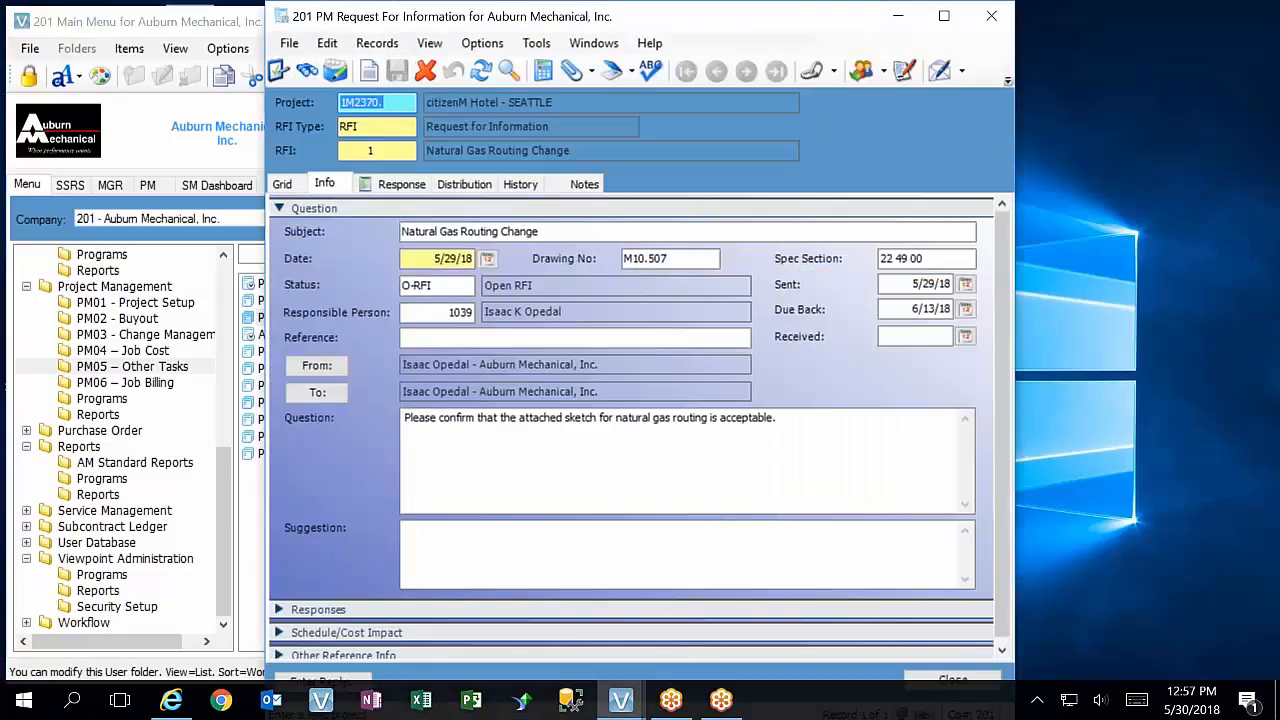
{"action": "double_click", "coordinate": [598, 16]}
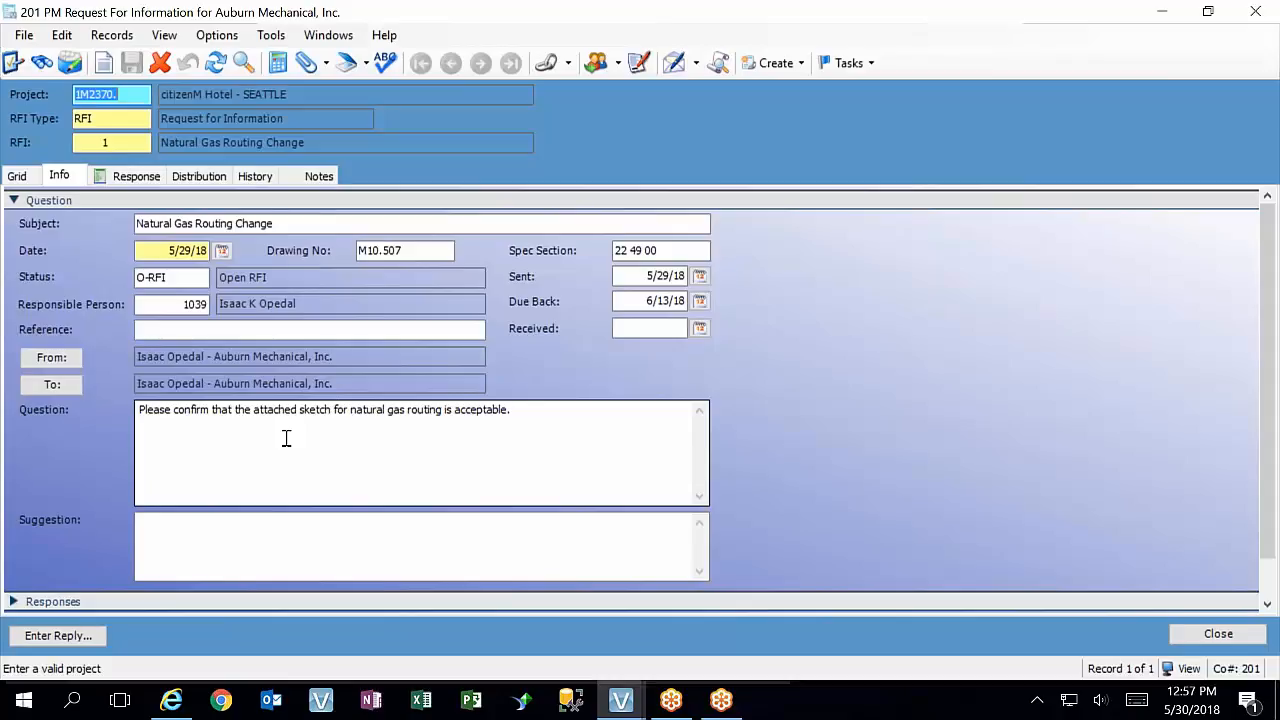
Examine the tasks and related documents available from the RFI, including the Pending Change Order creation form, and cancel that form
{"action": "left_click", "coordinate": [852, 64]}
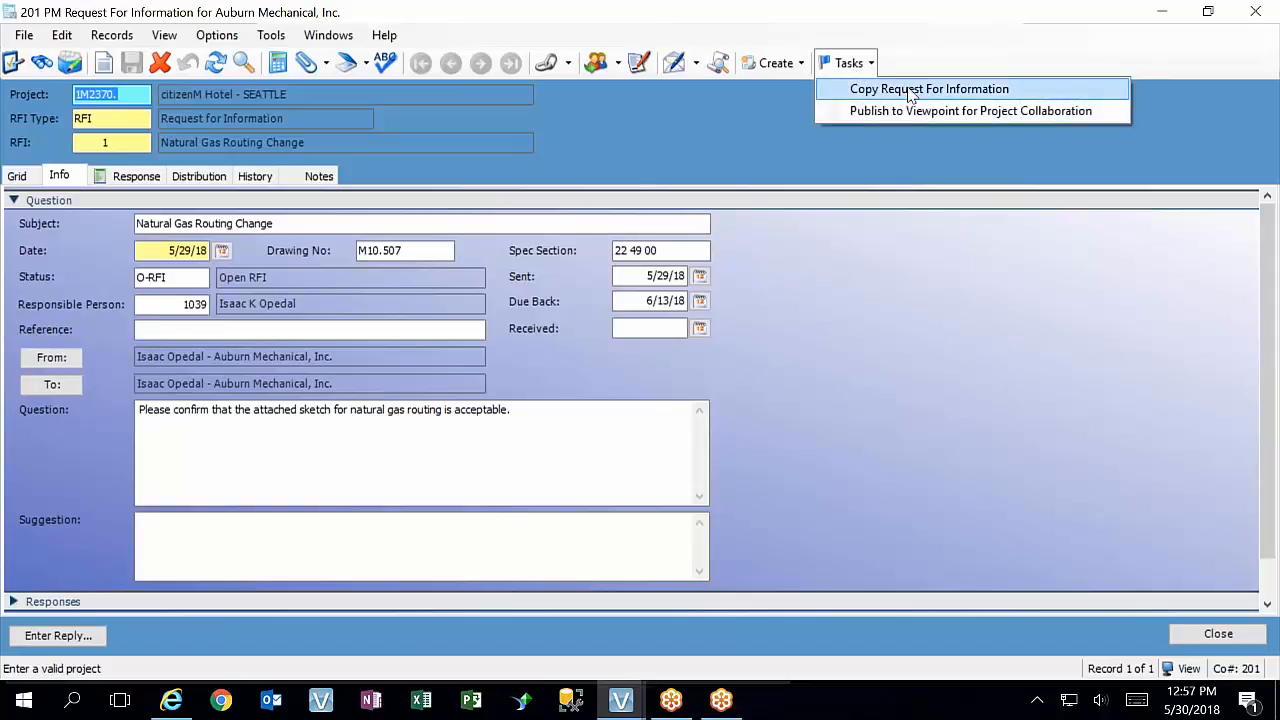
{"action": "left_click", "coordinate": [790, 63]}
{"action": "left_click", "coordinate": [803, 63]}
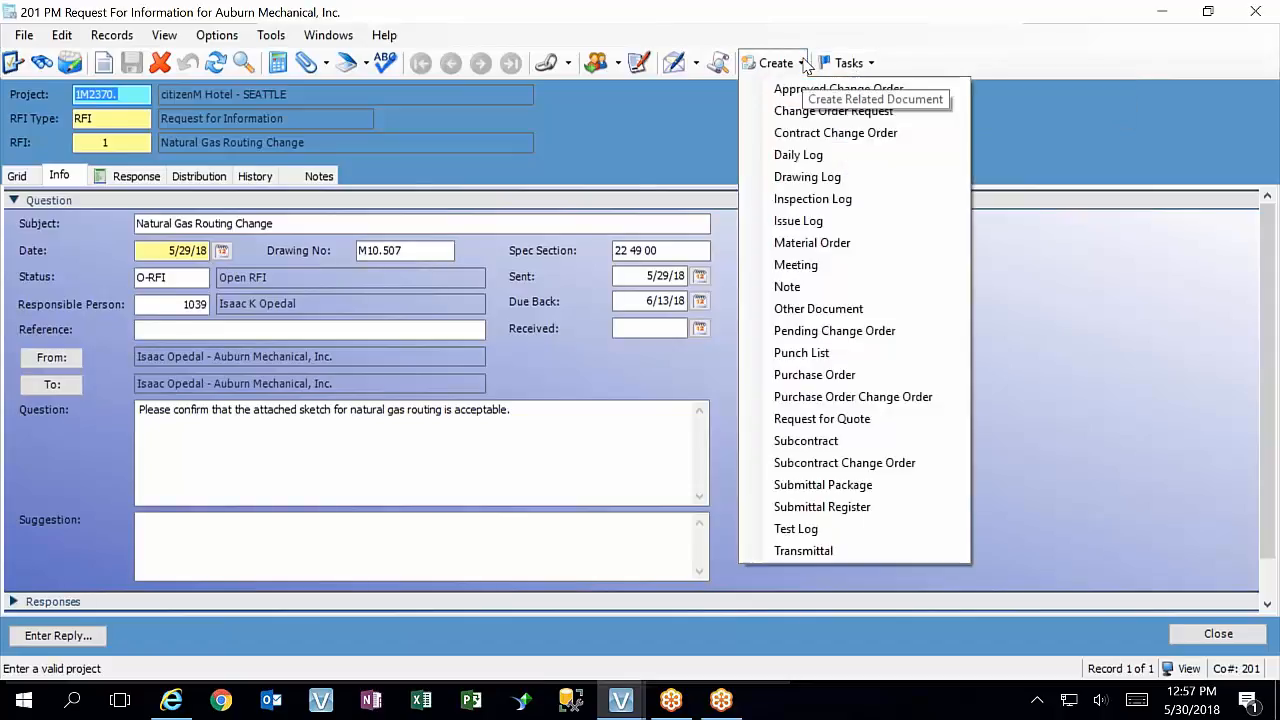
{"action": "left_click", "coordinate": [804, 64]}
{"action": "left_click", "coordinate": [805, 72]}
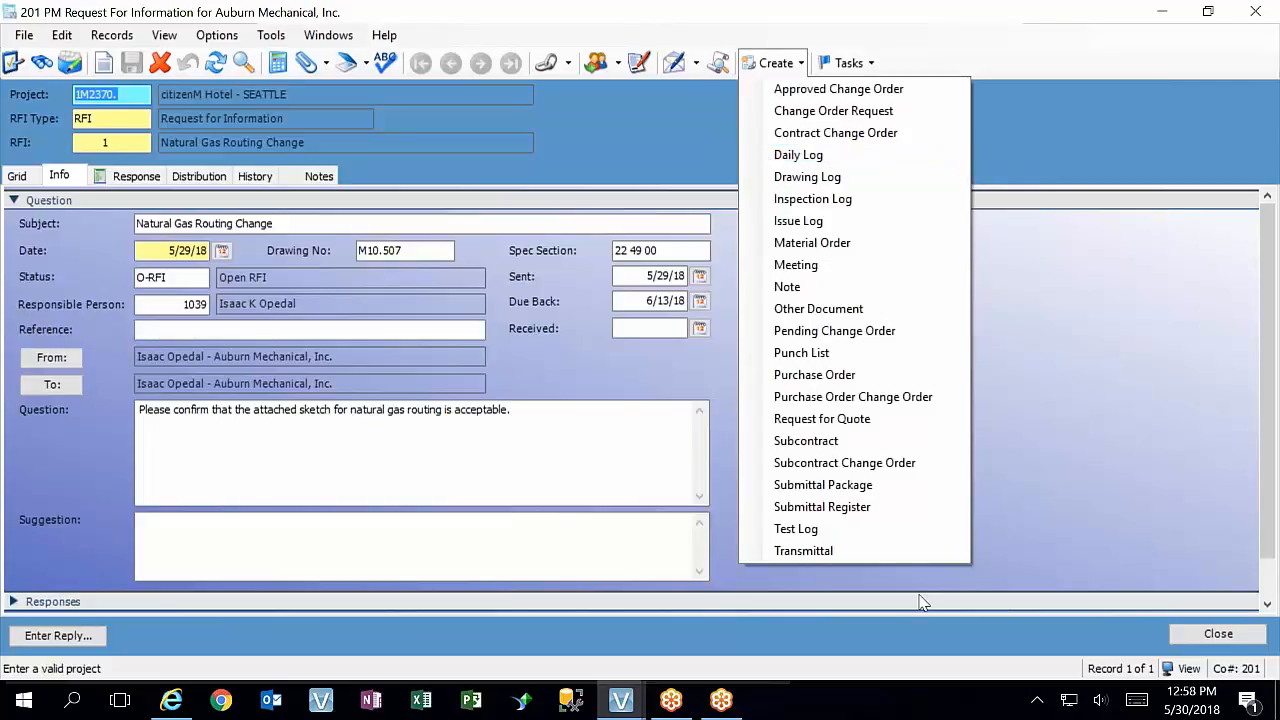
{"action": "left_click", "coordinate": [882, 331]}
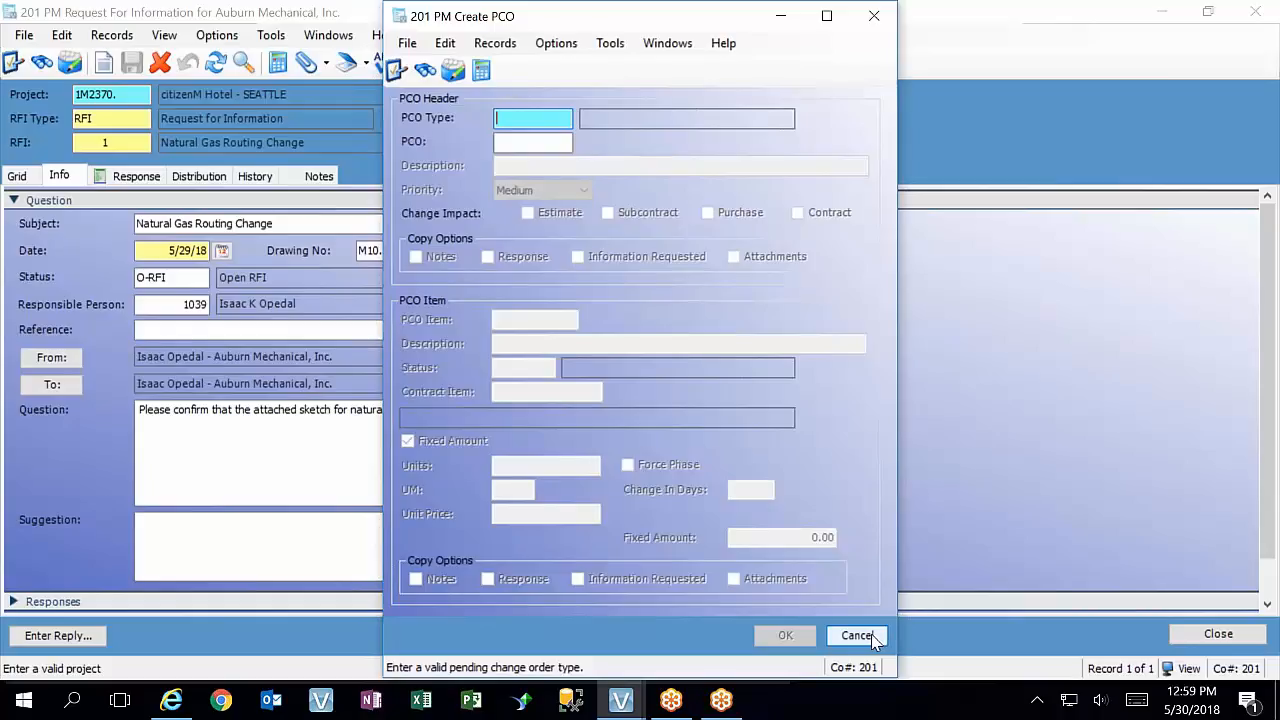
{"action": "left_click", "coordinate": [857, 636]}
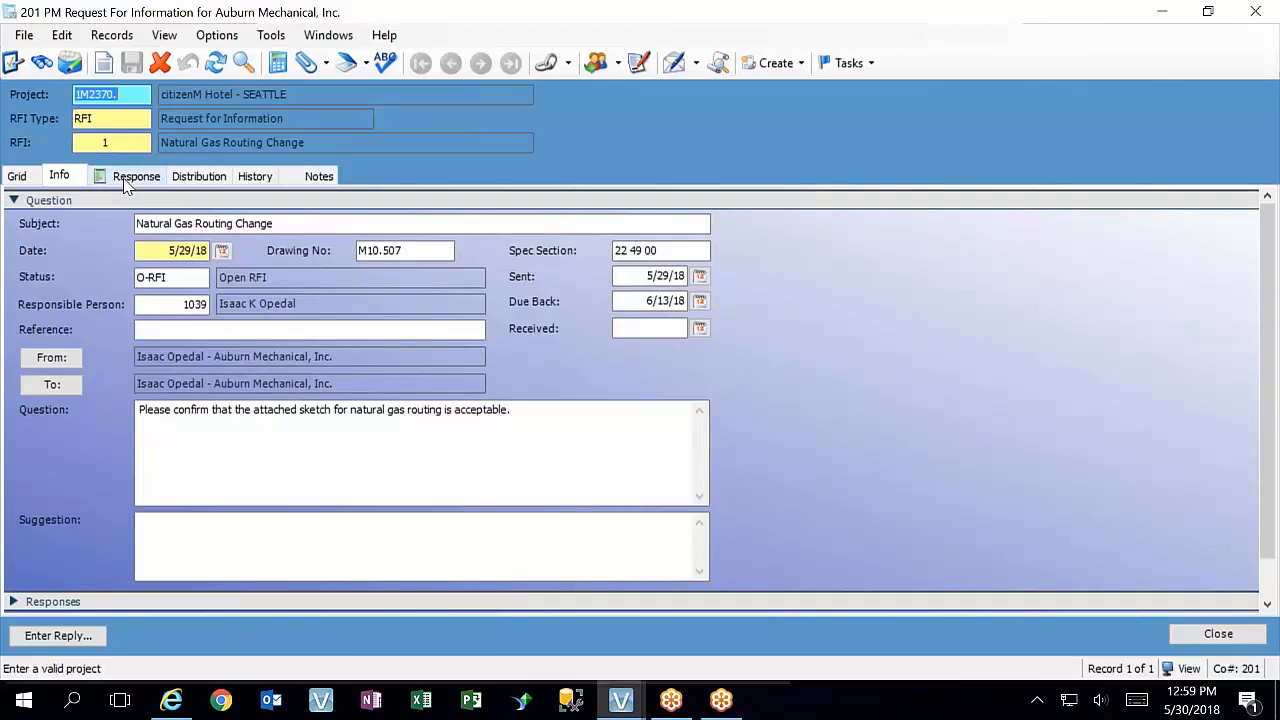
Examine the Natural Gas Routing Change RFI in both the grid list and the detailed info view
{"action": "left_click", "coordinate": [20, 176]}
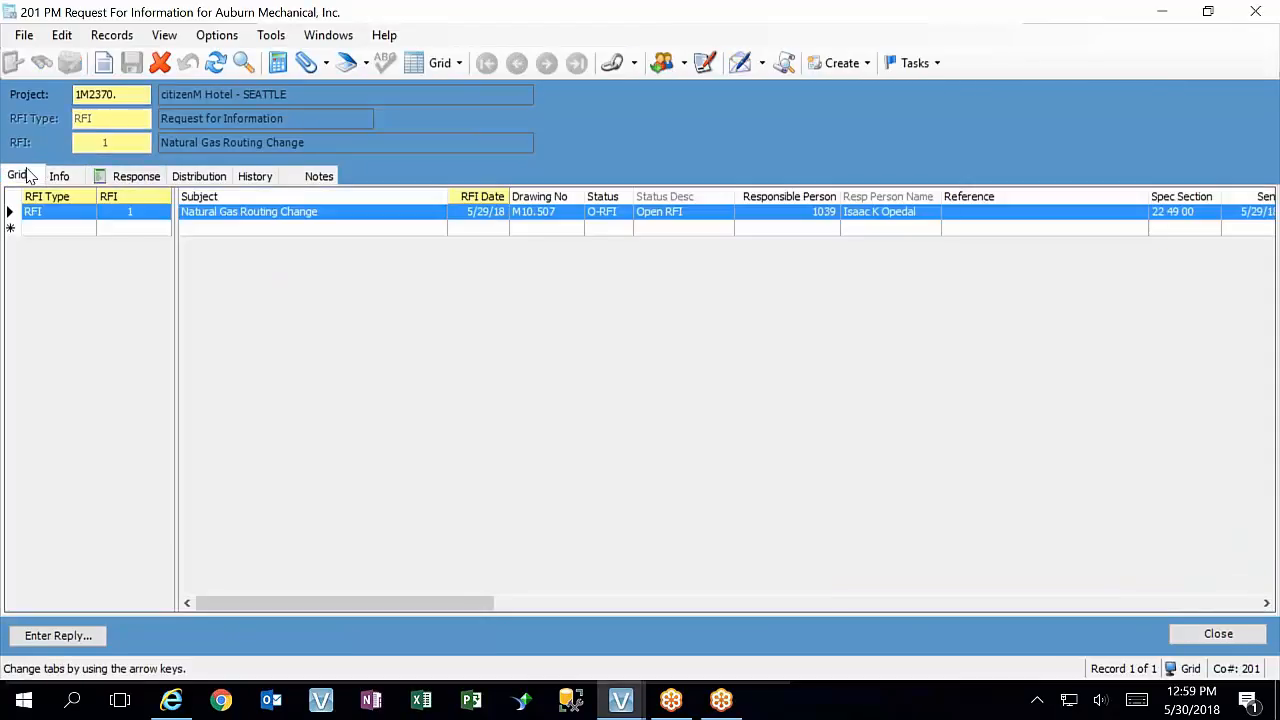
{"action": "left_click", "coordinate": [58, 178]}
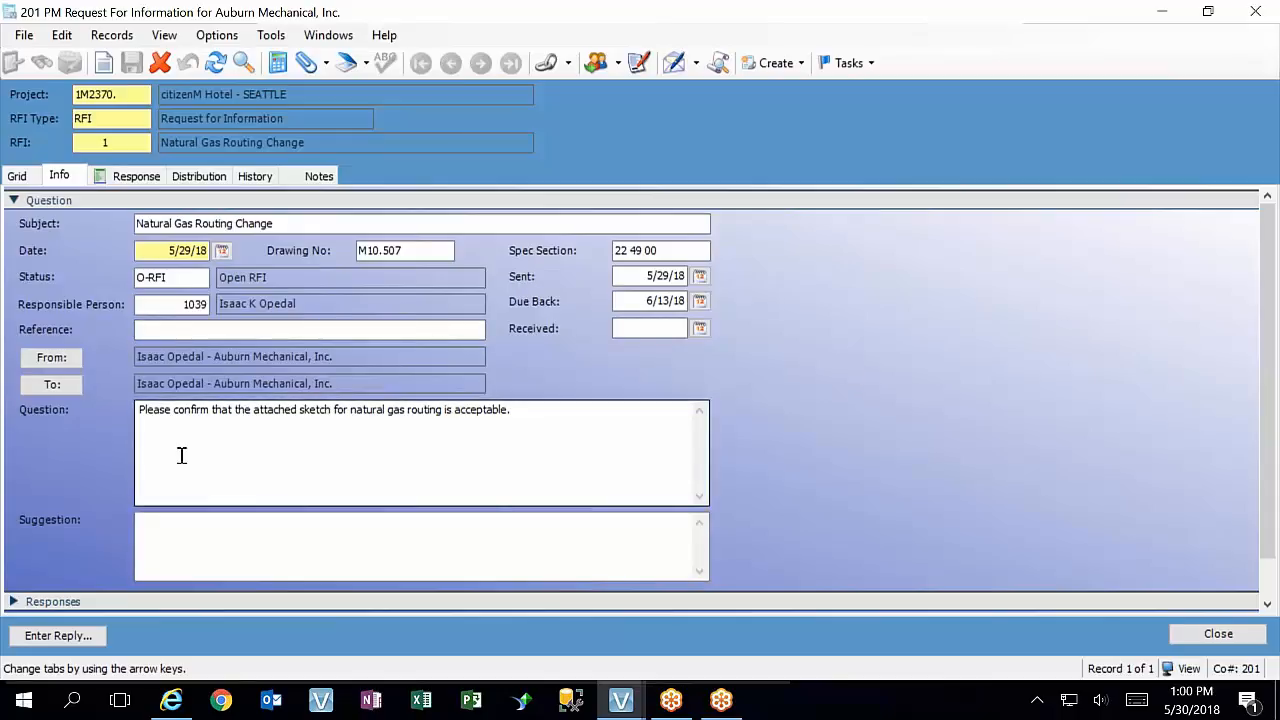
{"action": "left_click", "coordinate": [408, 251]}
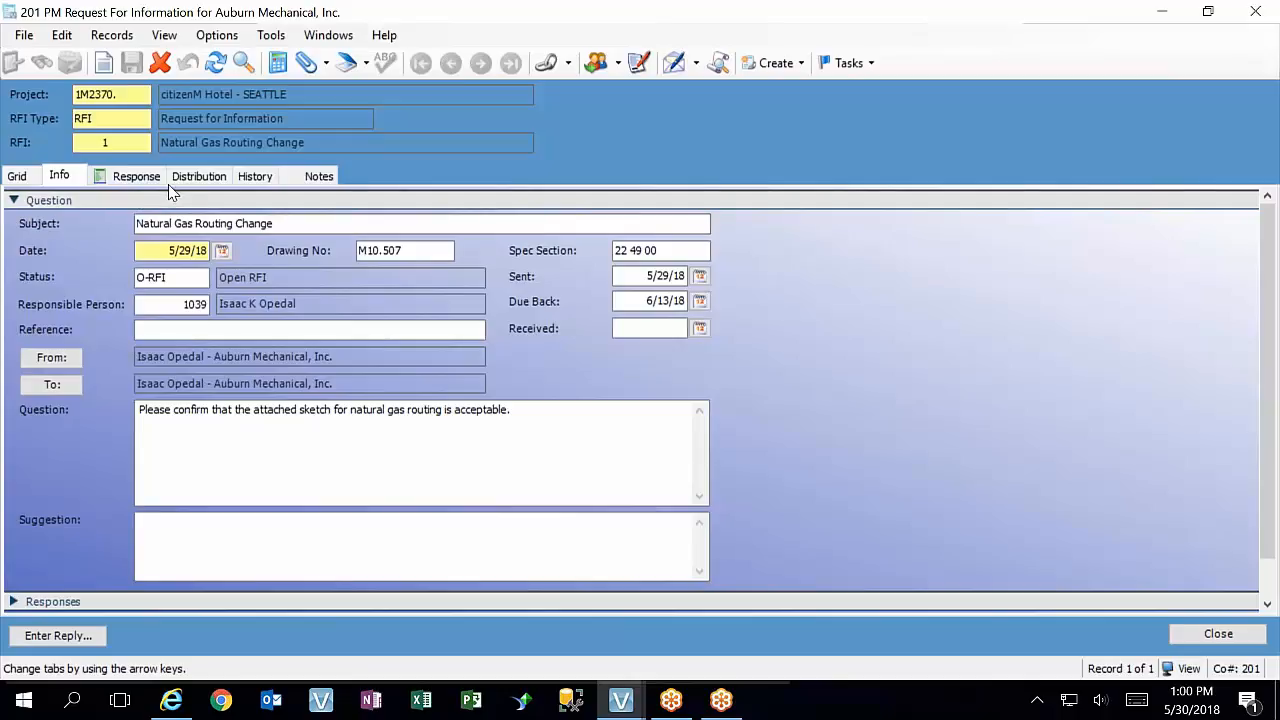
{"action": "left_click", "coordinate": [26, 182]}
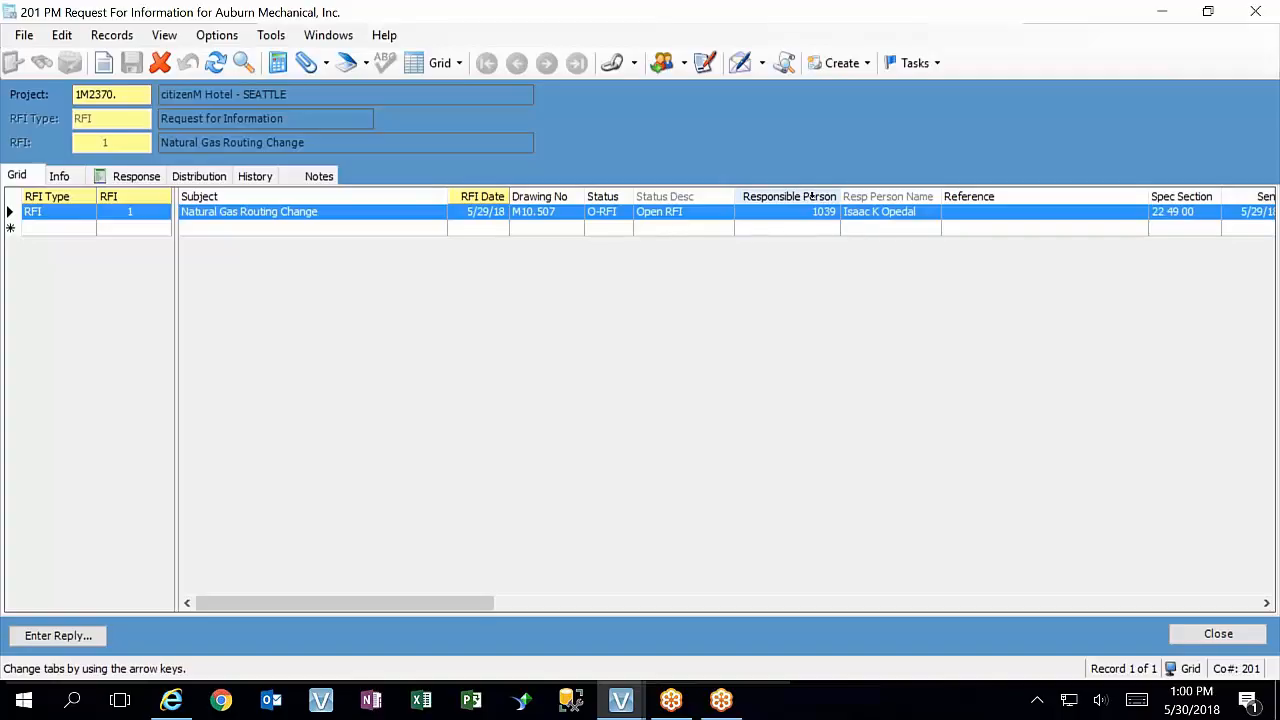
{"action": "left_click", "coordinate": [53, 183]}
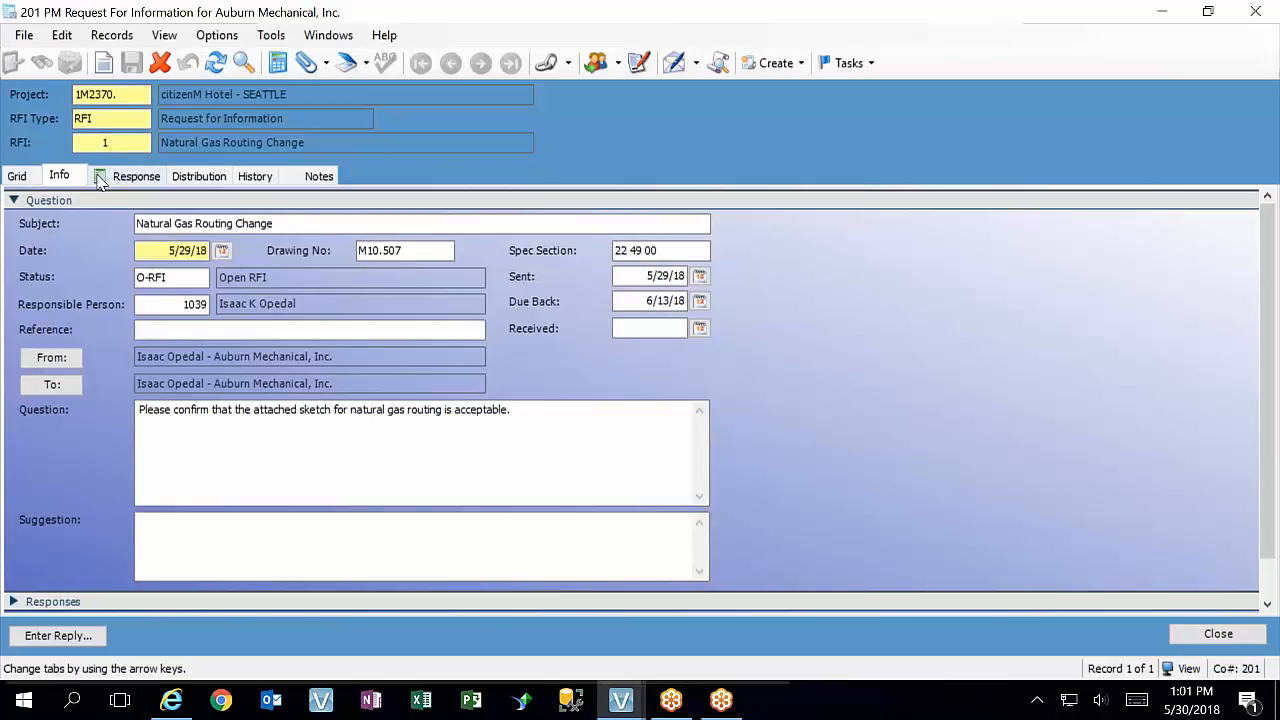
{"action": "left_click", "coordinate": [22, 177]}
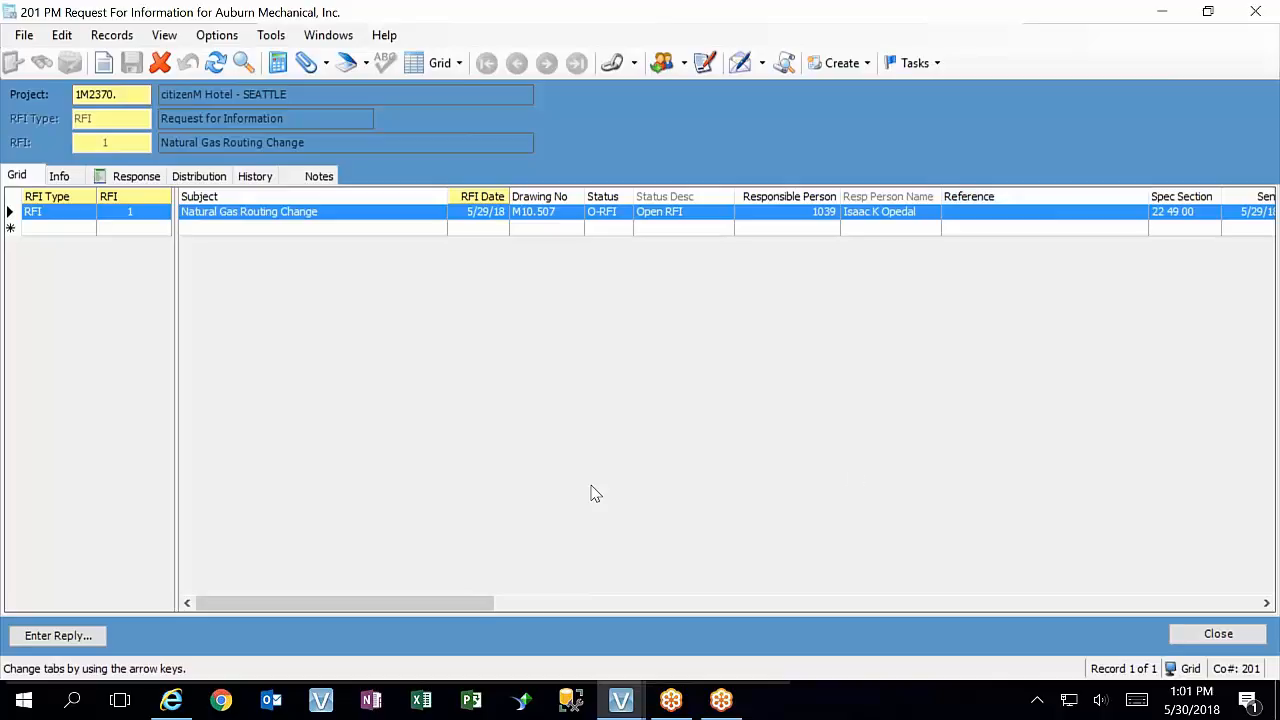
{"action": "mouse_move", "coordinate": [479, 606]}
{"action": "left_mouse_down"}
{"action": "mouse_move", "coordinate": [800, 606]}
{"action": "mouse_move", "coordinate": [1209, 582]}
{"action": "mouse_move", "coordinate": [362, 622]}
{"action": "left_mouse_up"}
{"action": "left_click", "coordinate": [59, 176]}
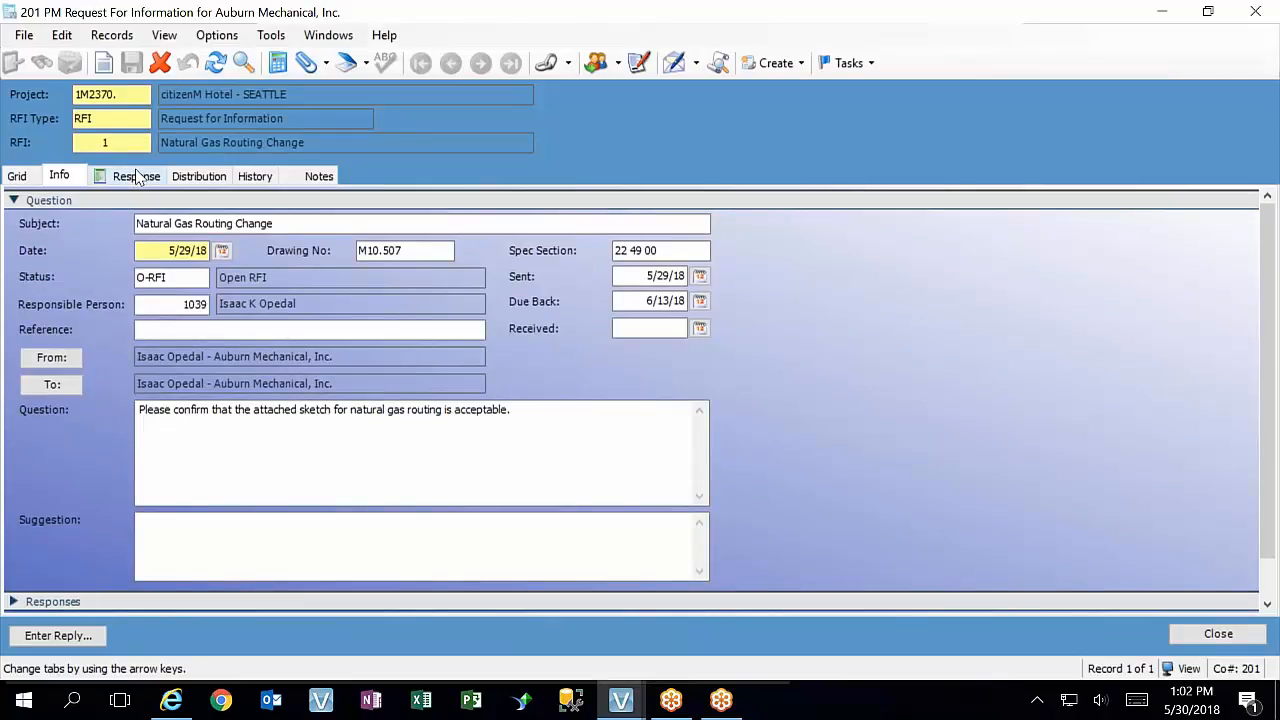
Open a new reply to the RFI, enlarge its window vertically to inspect the form, and close it without saving
{"action": "left_click", "coordinate": [75, 636]}
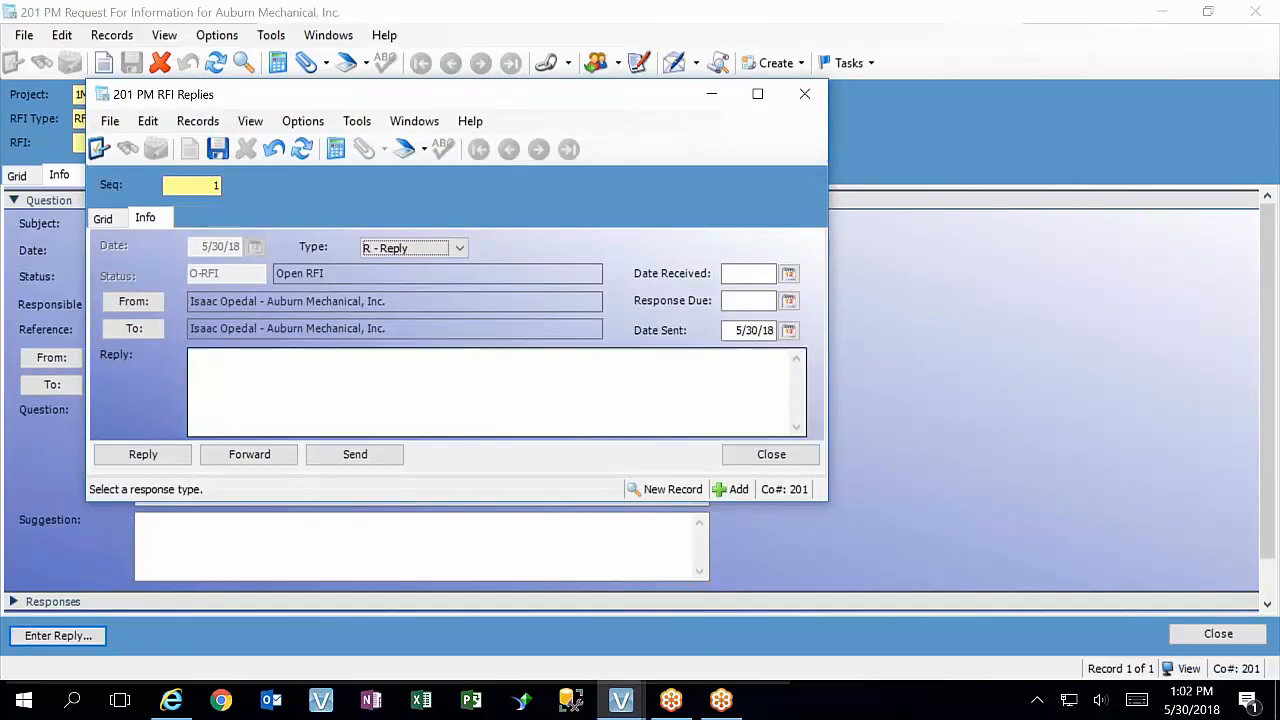
{"action": "left_click_drag", "start_coordinate": [455, 503], "coordinate": [486, 680]}
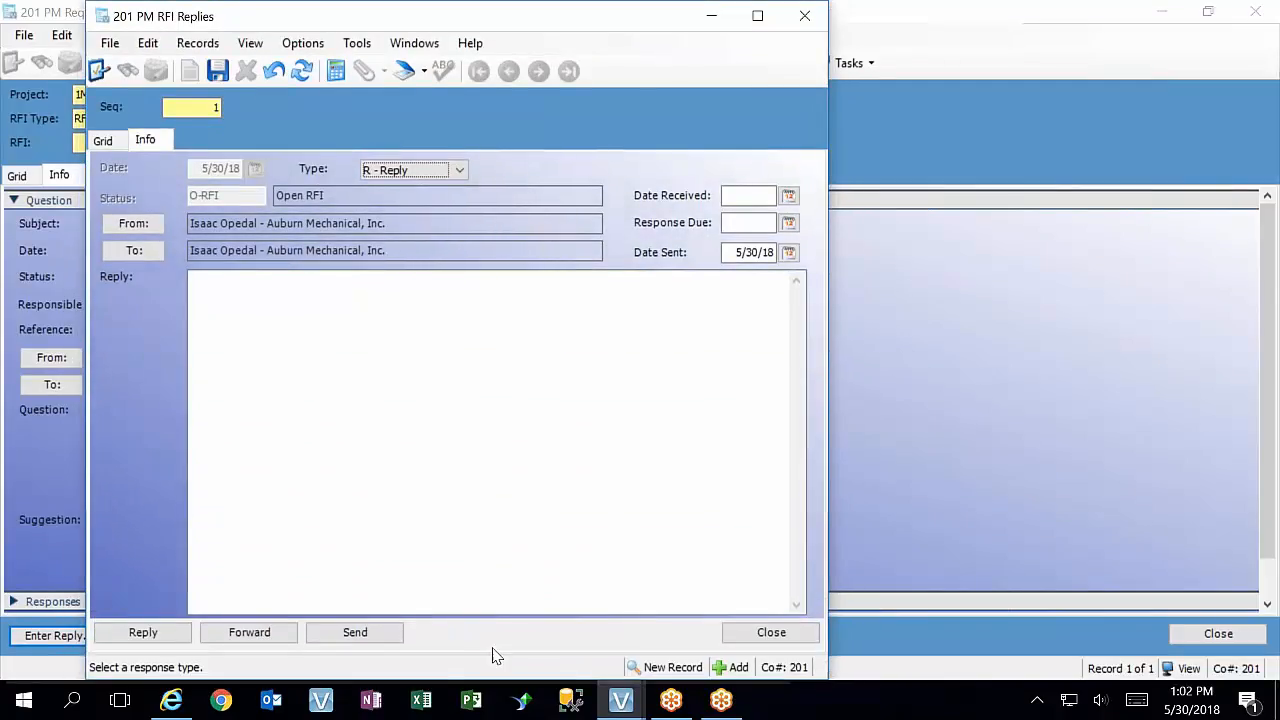
{"action": "left_click", "coordinate": [812, 22]}
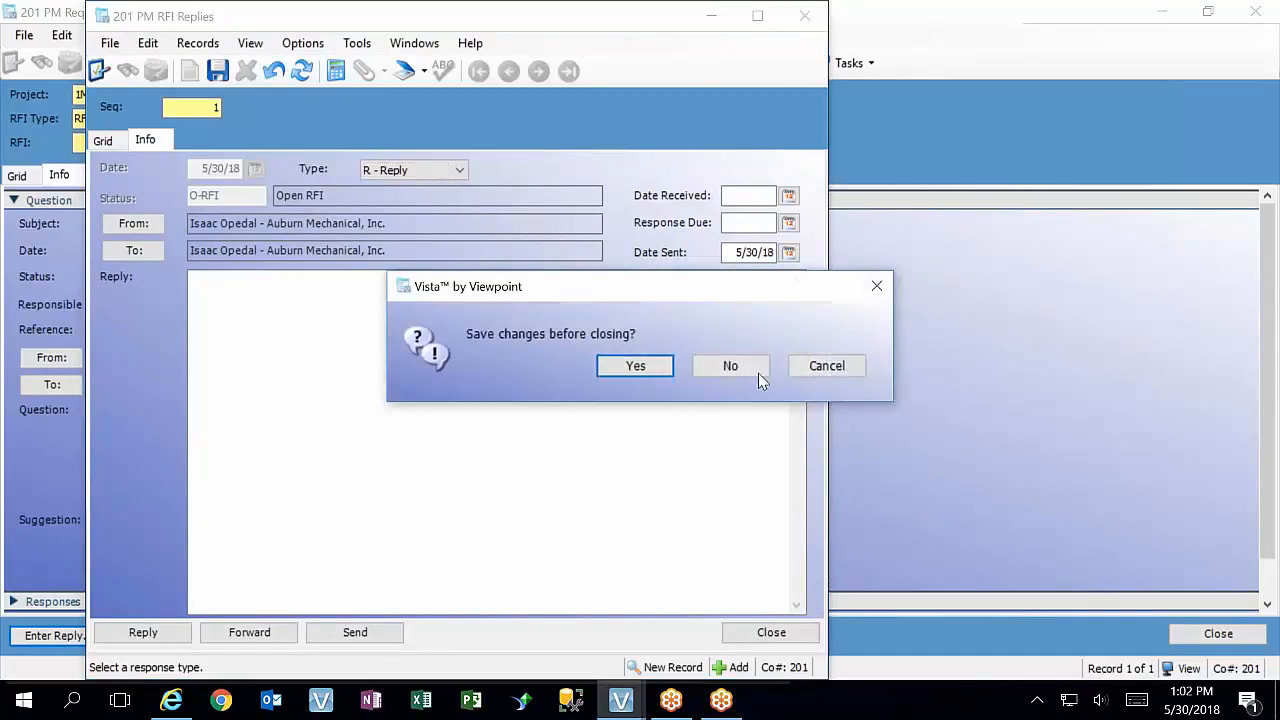
{"action": "left_click", "coordinate": [733, 366]}
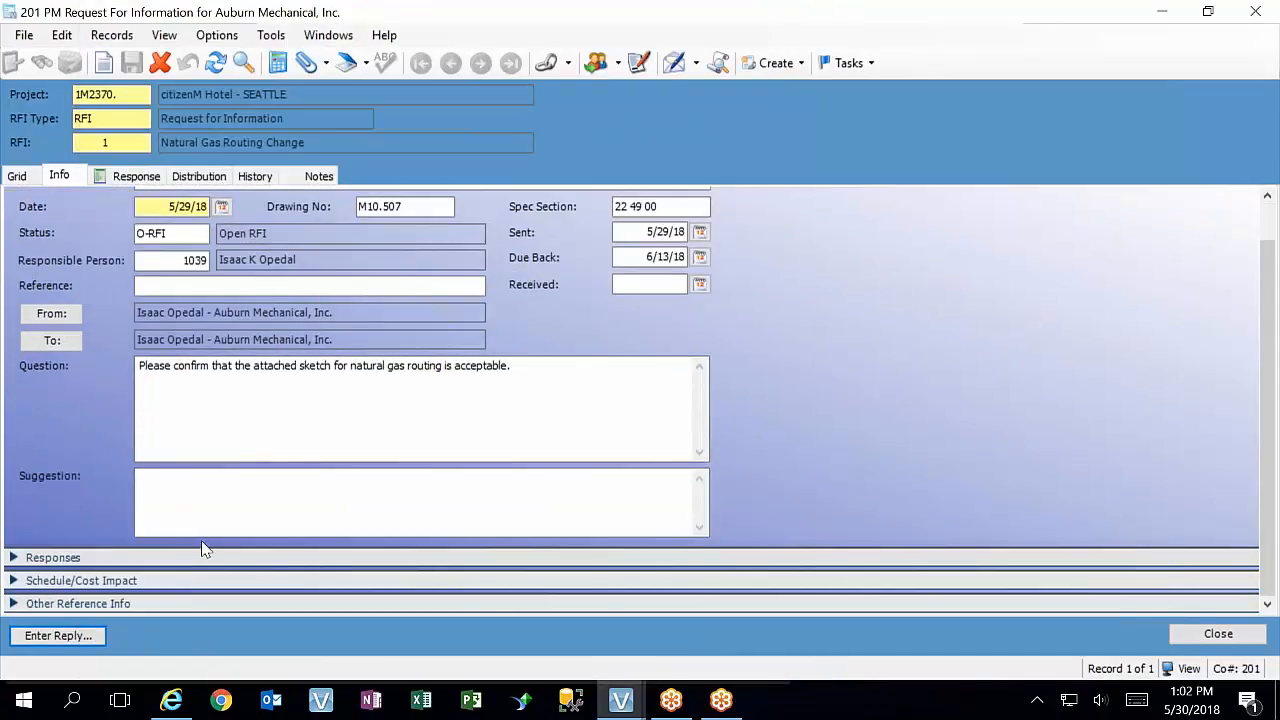
Examine the RFI's Responses section, response list and distribution list, dismissing the Project Firm Contacts window
{"action": "left_click", "coordinate": [16, 562]}
{"action": "scroll", "coordinate": [400, 475], "scroll_direction": "down", "scroll_amount": 2}
{"action": "left_click", "coordinate": [431, 506]}
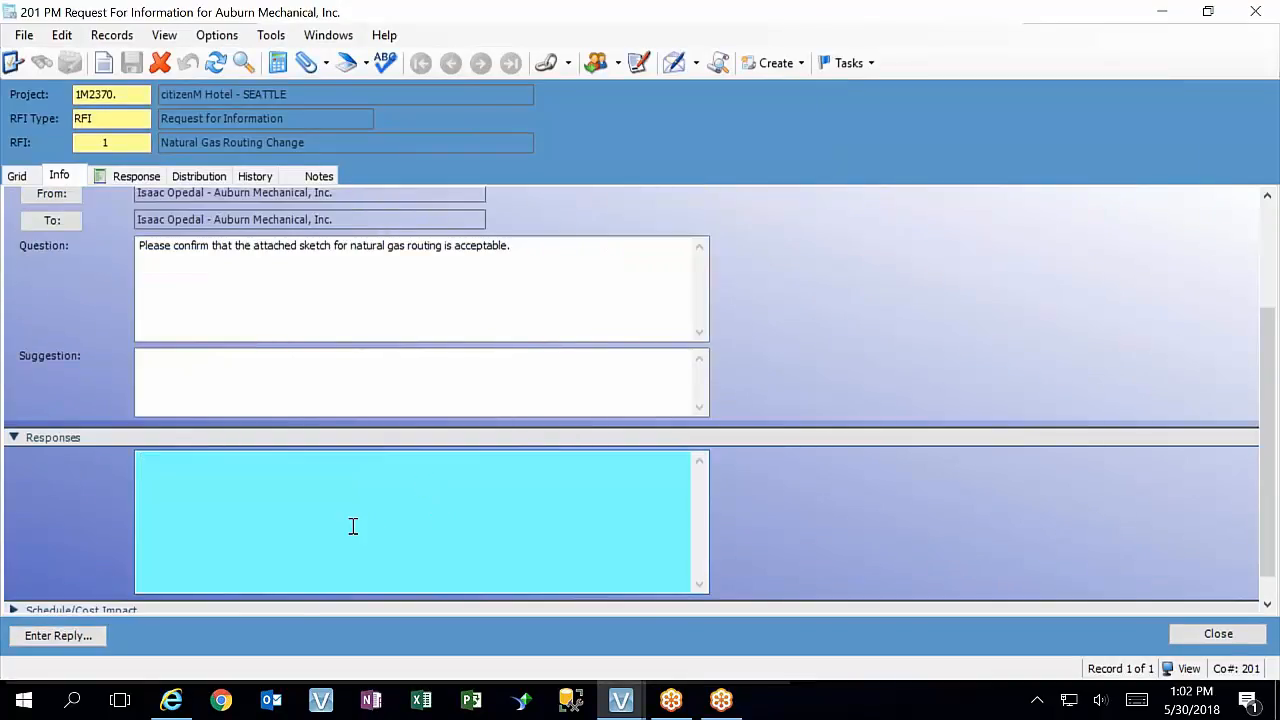
{"action": "left_click", "coordinate": [116, 177]}
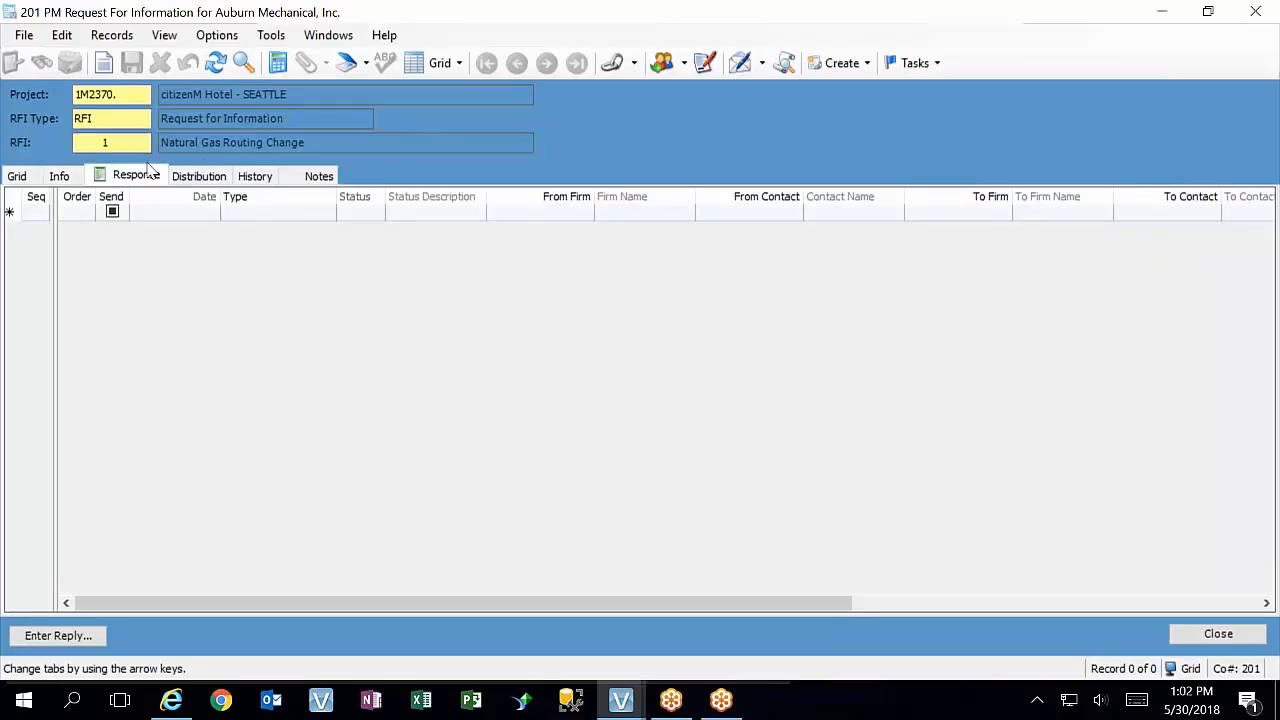
{"action": "left_click", "coordinate": [212, 175]}
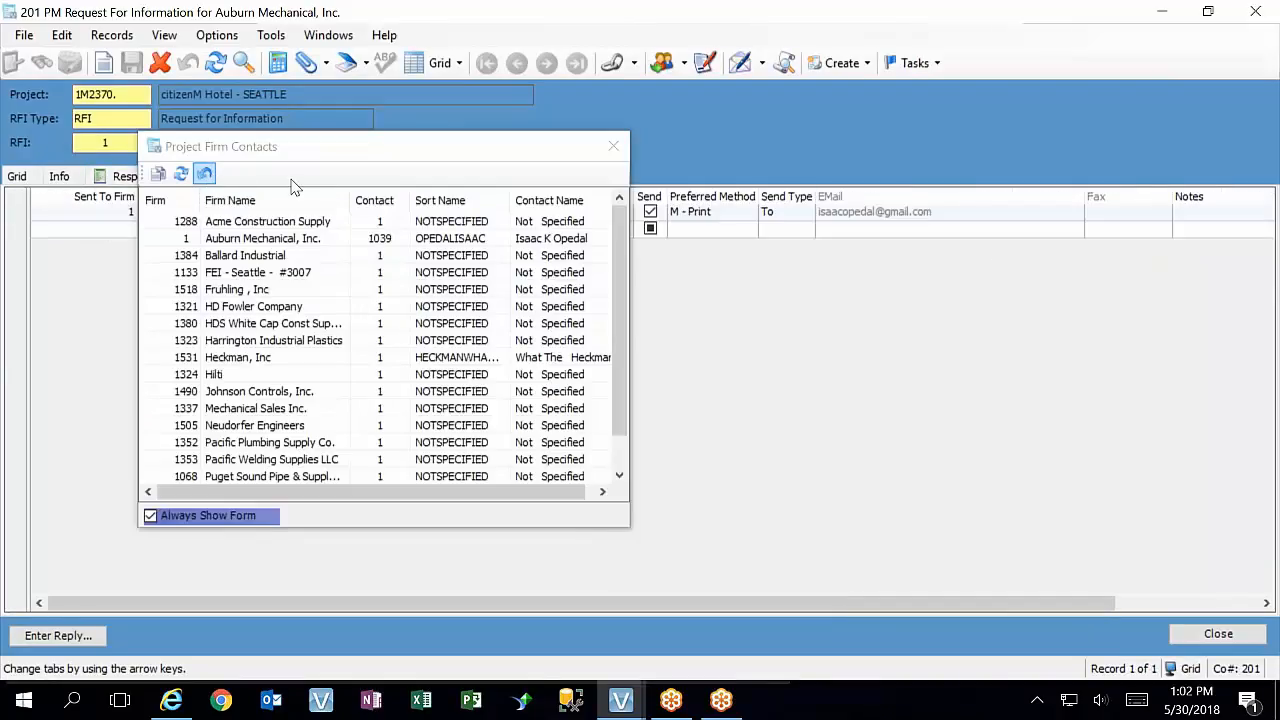
{"action": "left_click", "coordinate": [610, 147]}
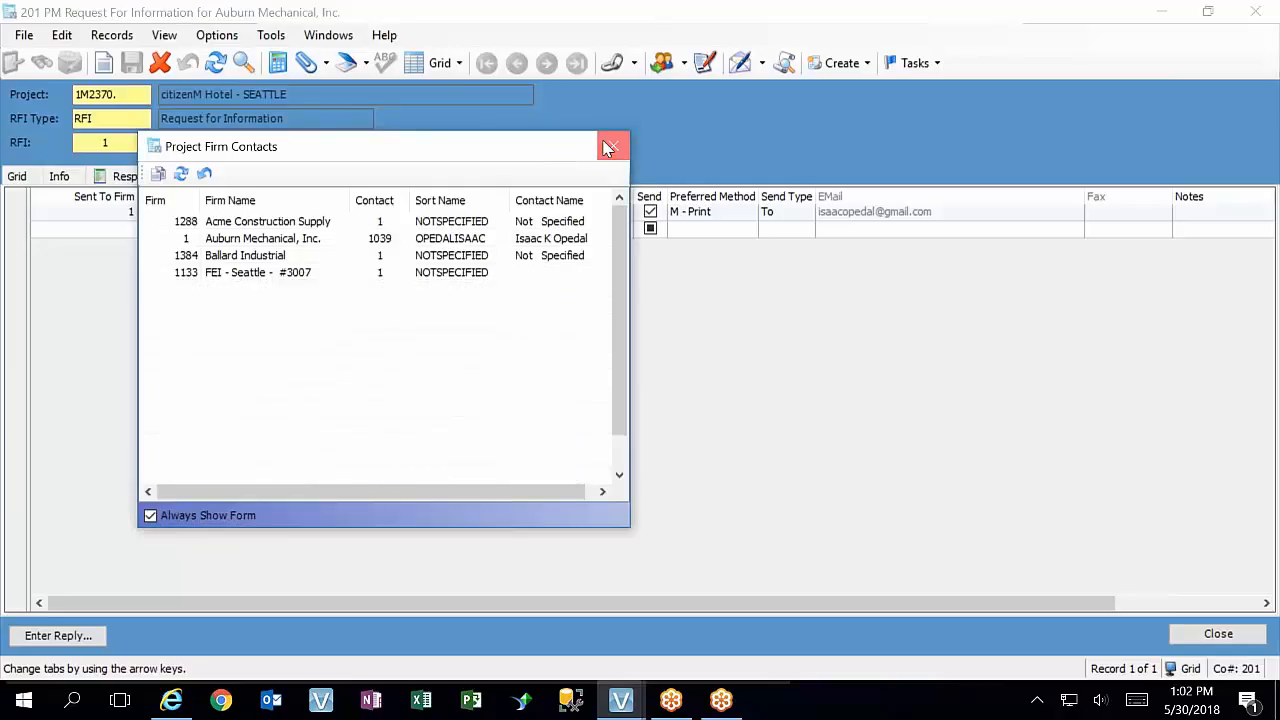
{"action": "left_click", "coordinate": [134, 177]}
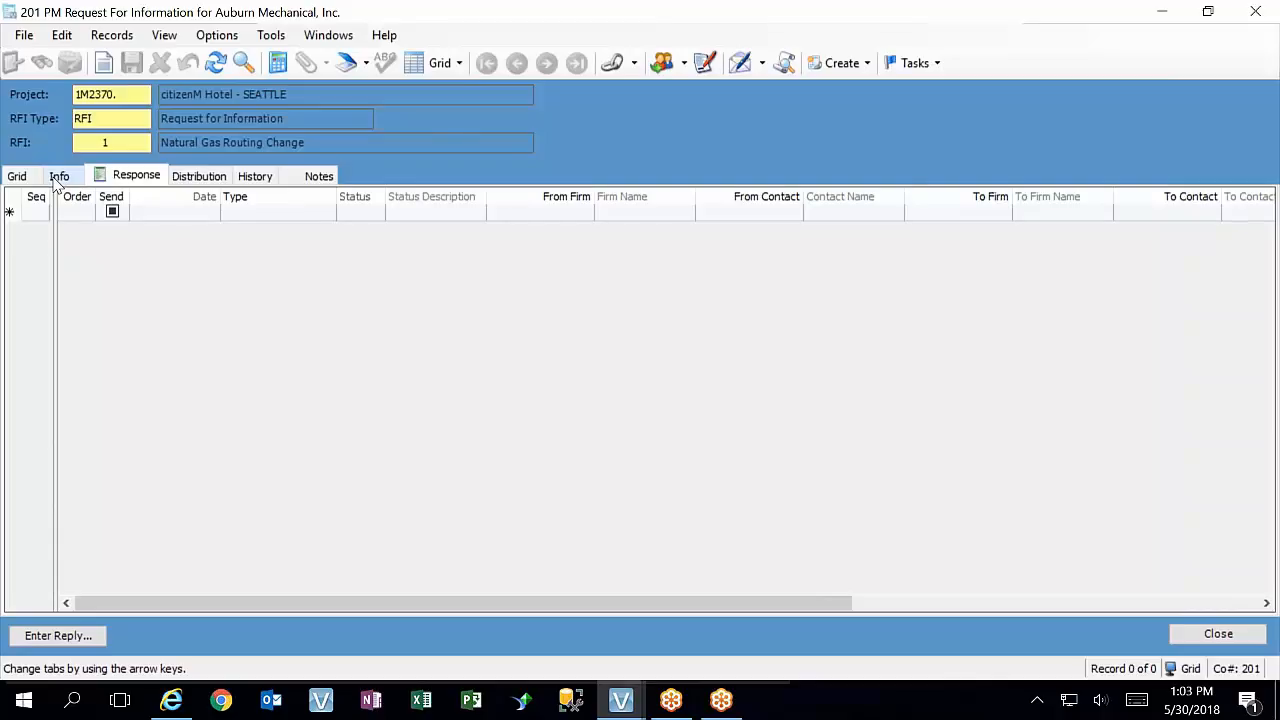
Examine the RFI's Schedule/Cost Impact and Other Reference Info sections along with its question and response text fields
{"action": "left_click", "coordinate": [57, 180]}
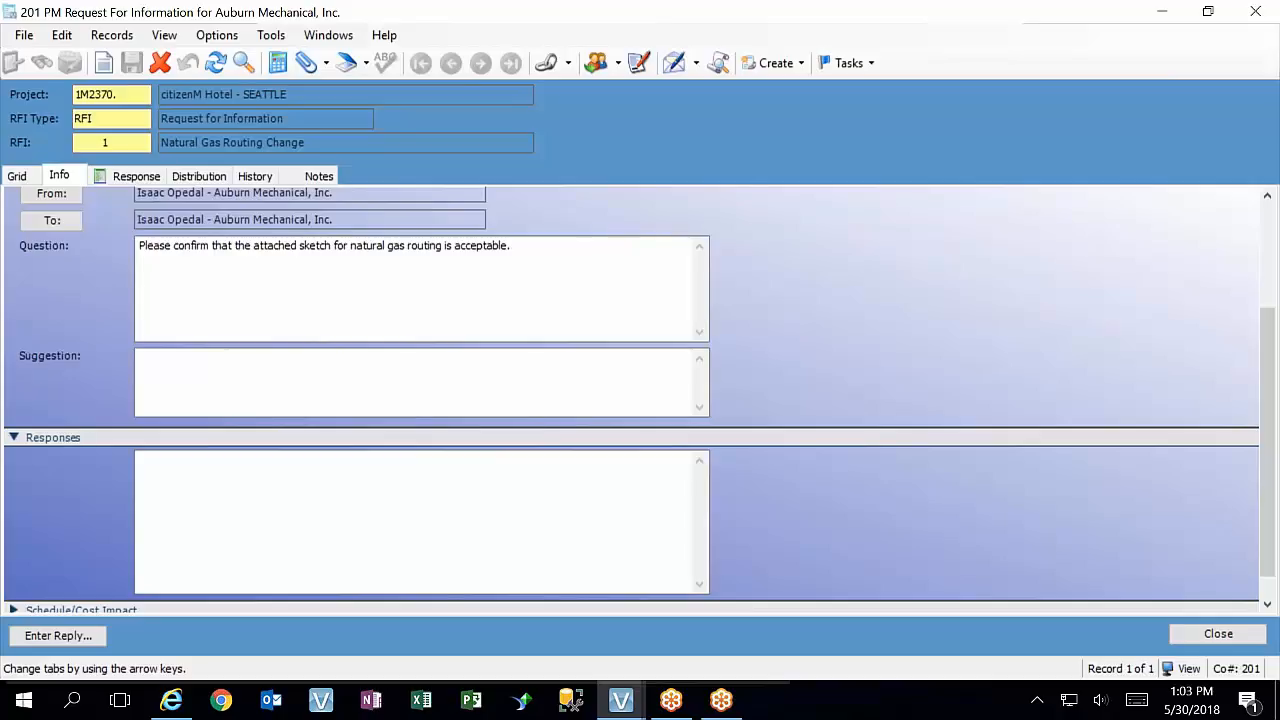
{"action": "scroll", "coordinate": [754, 598], "scroll_direction": "down", "scroll_amount": 1}
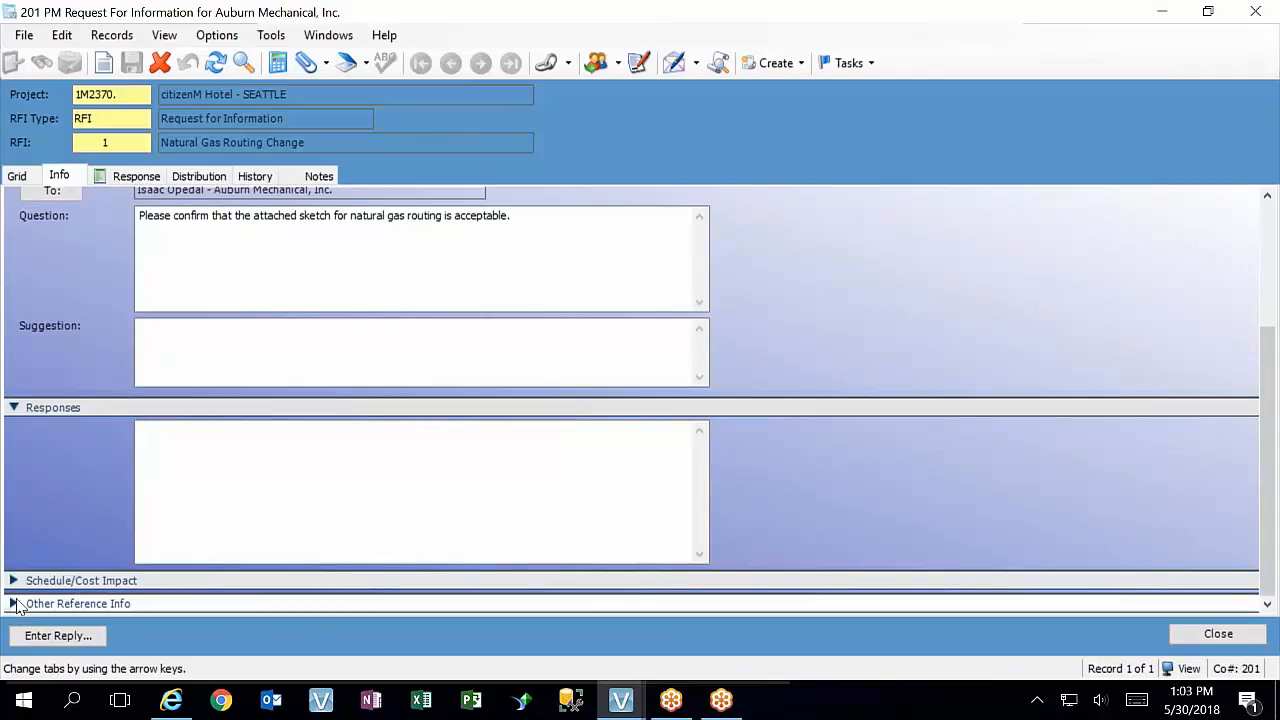
{"action": "left_click", "coordinate": [17, 586]}
{"action": "scroll", "coordinate": [17, 592], "scroll_direction": "down", "scroll_amount": 2}
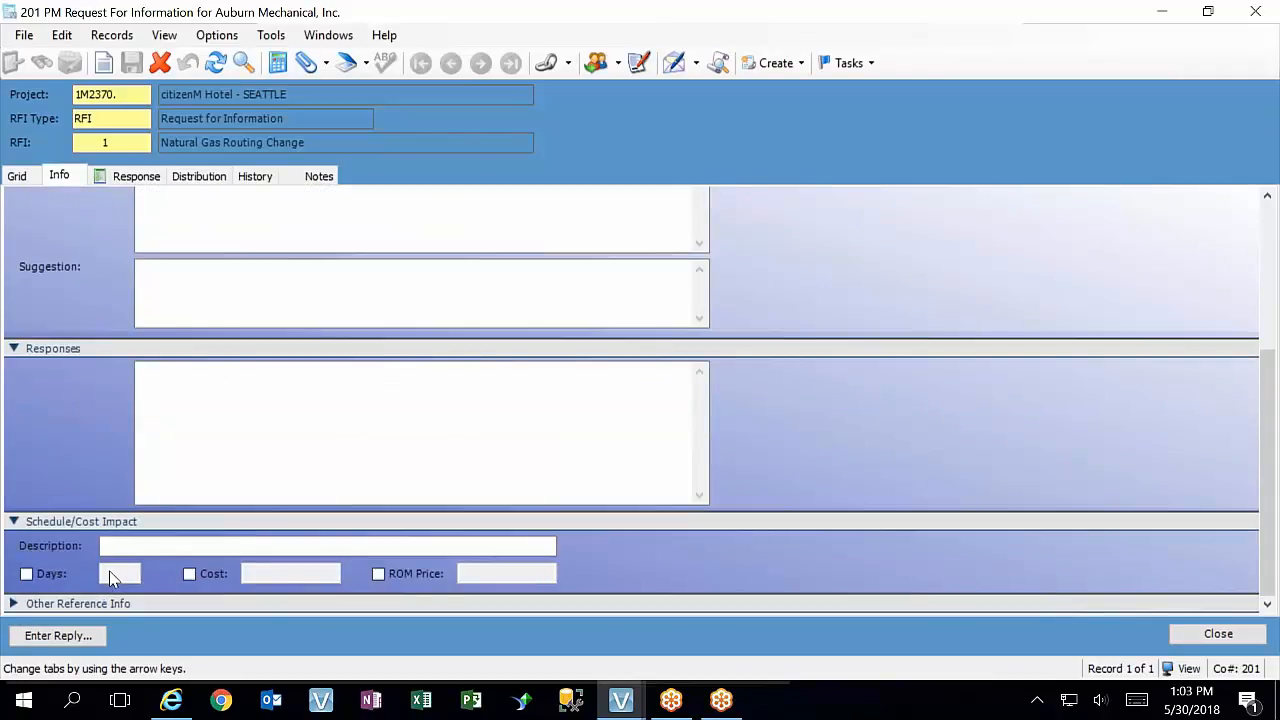
{"action": "left_click", "coordinate": [68, 605]}
{"action": "scroll", "coordinate": [224, 570], "scroll_direction": "up", "scroll_amount": 4}
{"action": "left_click", "coordinate": [268, 322]}
{"action": "left_click", "coordinate": [554, 414]}
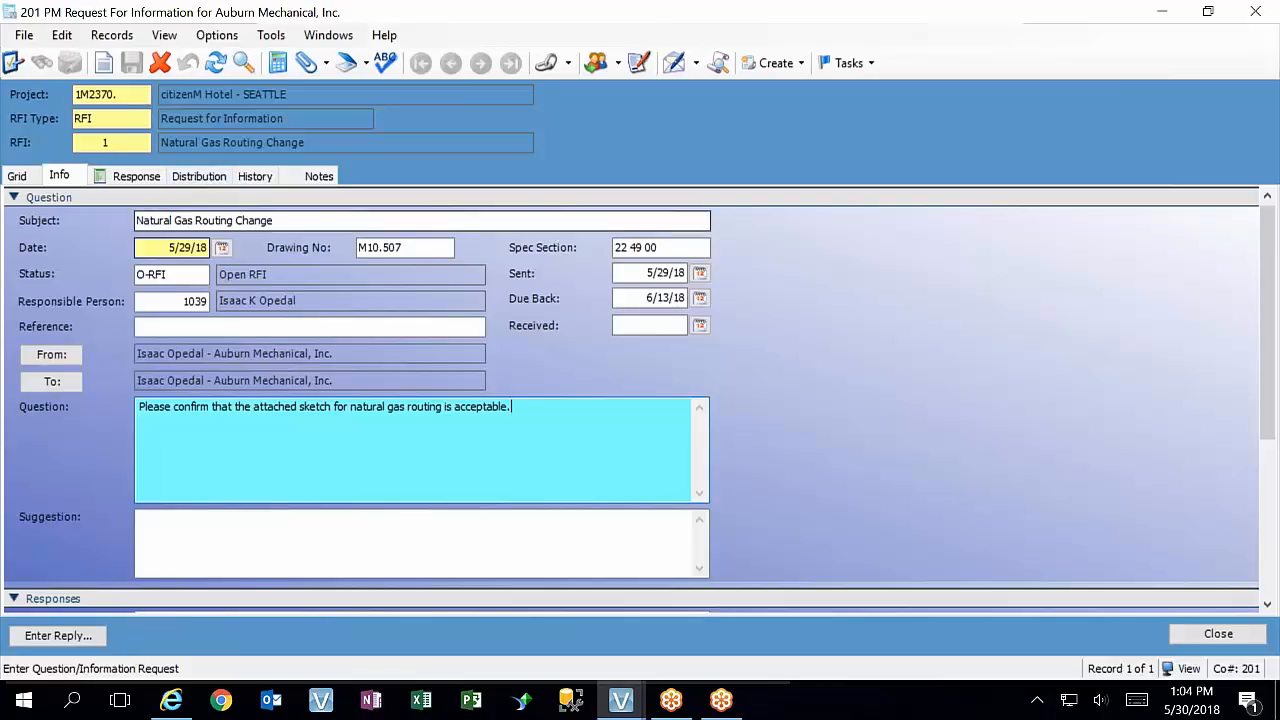
{"action": "scroll", "coordinate": [223, 391], "scroll_direction": "down", "scroll_amount": 1}
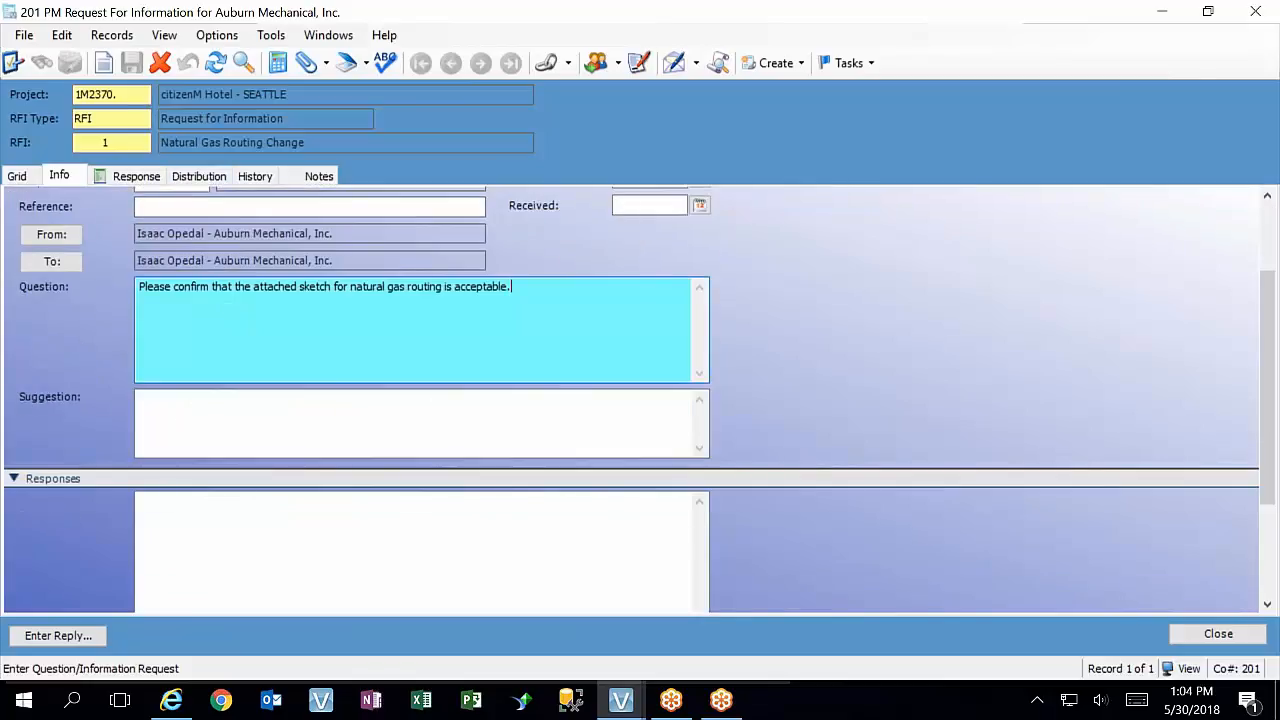
{"action": "left_click", "coordinate": [268, 500]}
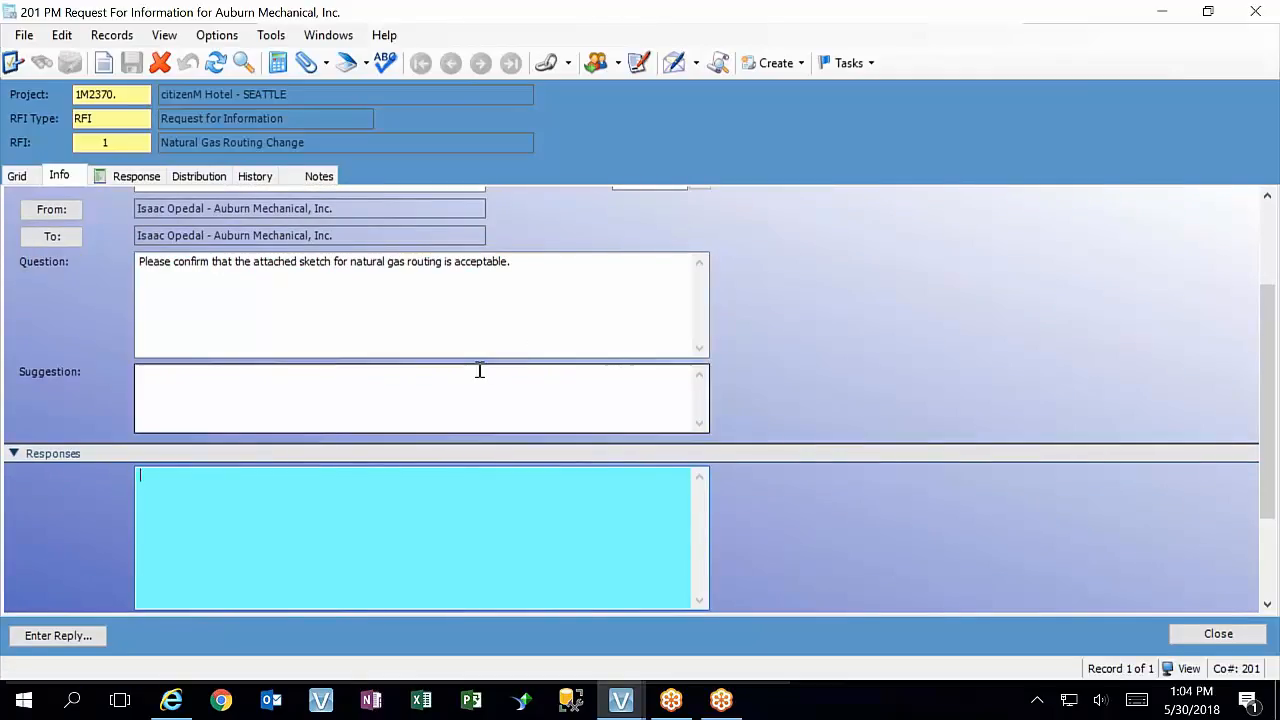
Preview the RFI as a document to send, using the VPPM Request For Information template
{"action": "left_click", "coordinate": [223, 43]}
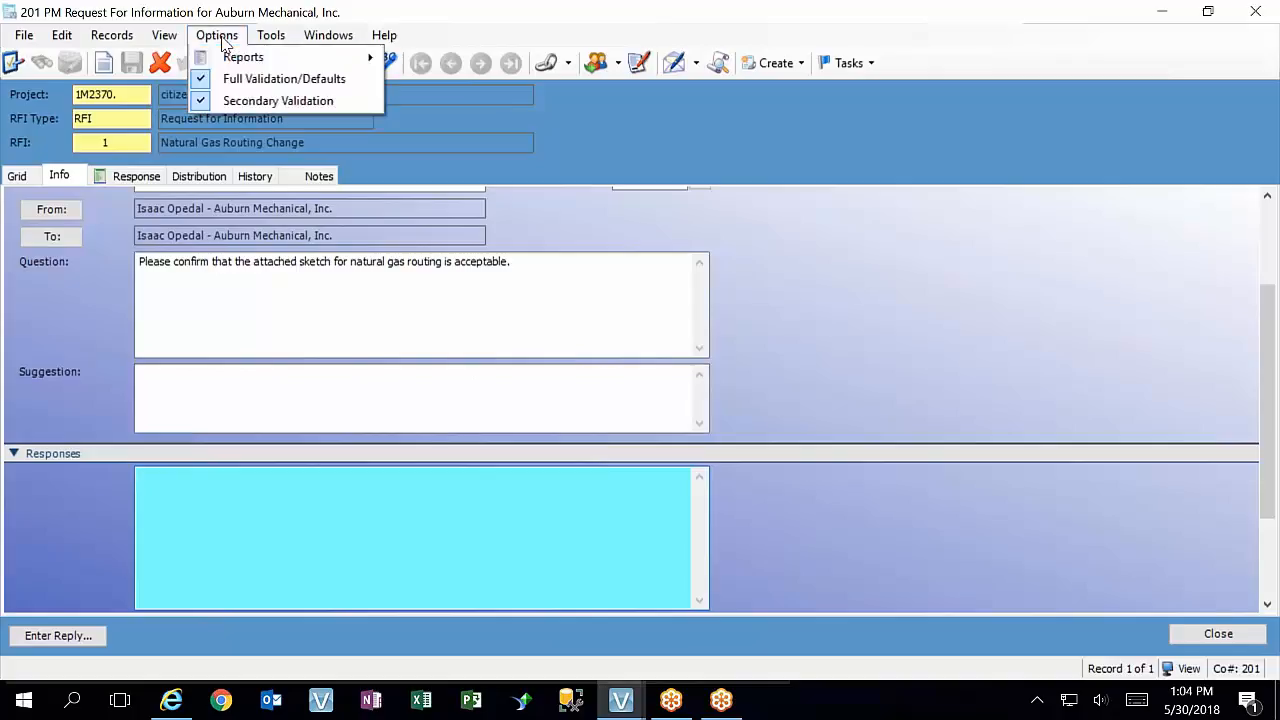
{"action": "mouse_move", "coordinate": [243, 57]}
{"action": "left_click", "coordinate": [750, 20]}
{"action": "left_click", "coordinate": [686, 67]}
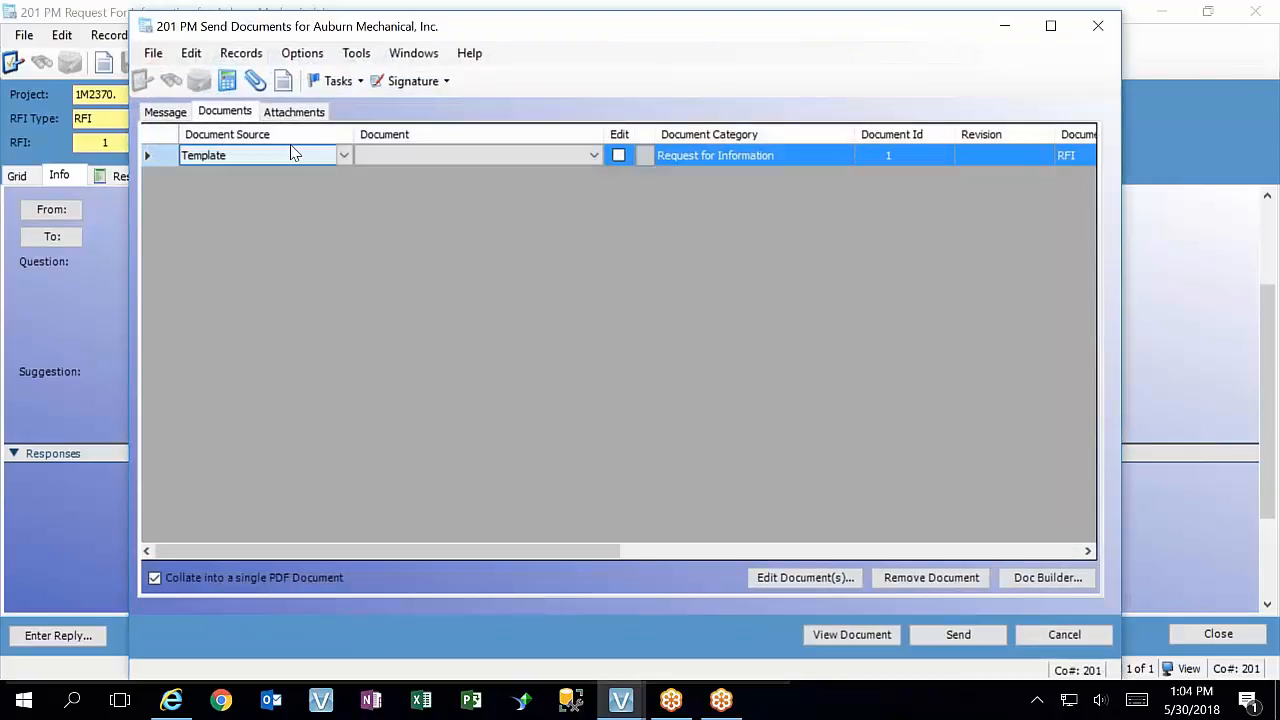
{"action": "left_click", "coordinate": [540, 155]}
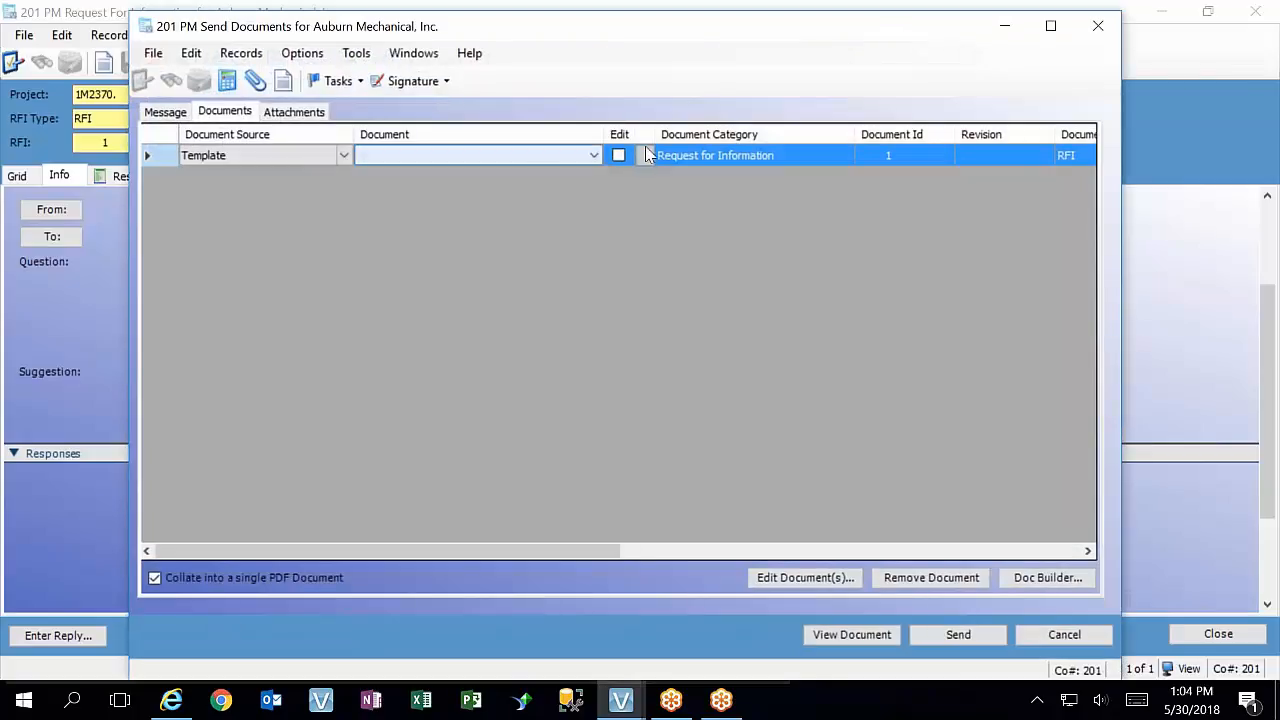
{"action": "left_click", "coordinate": [594, 156]}
{"action": "left_click", "coordinate": [481, 187]}
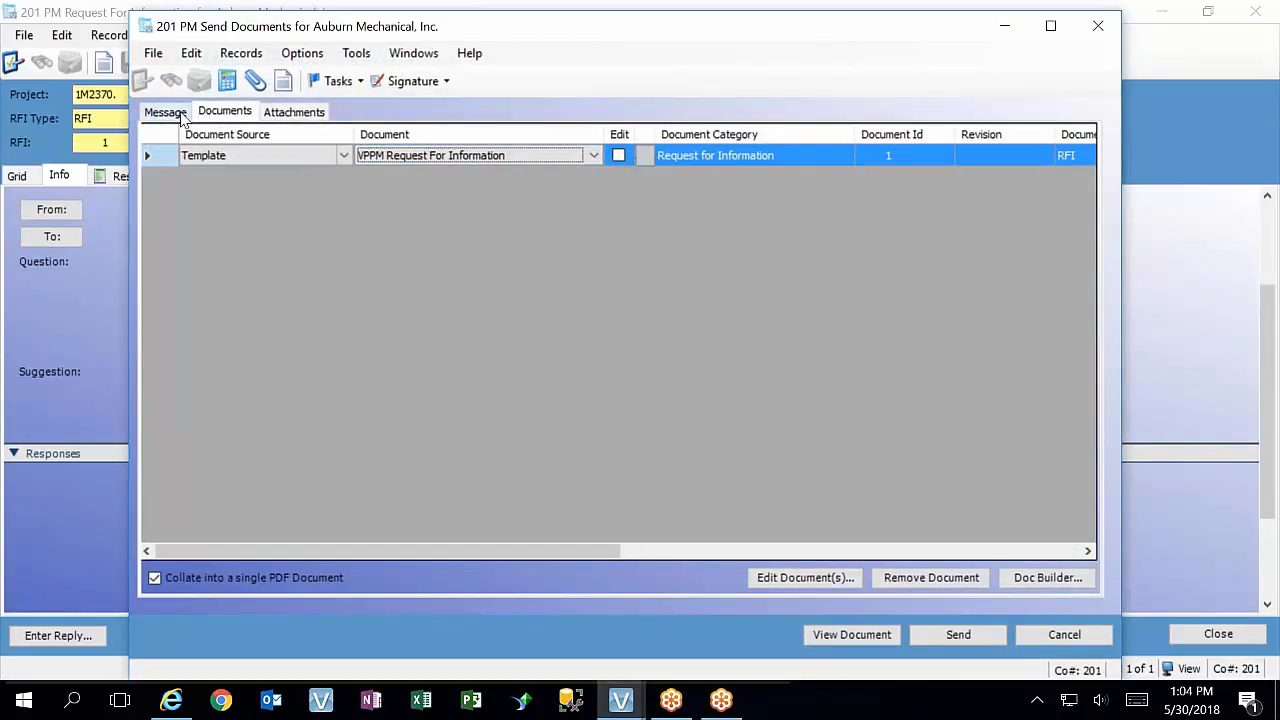
{"action": "left_click", "coordinate": [851, 634]}
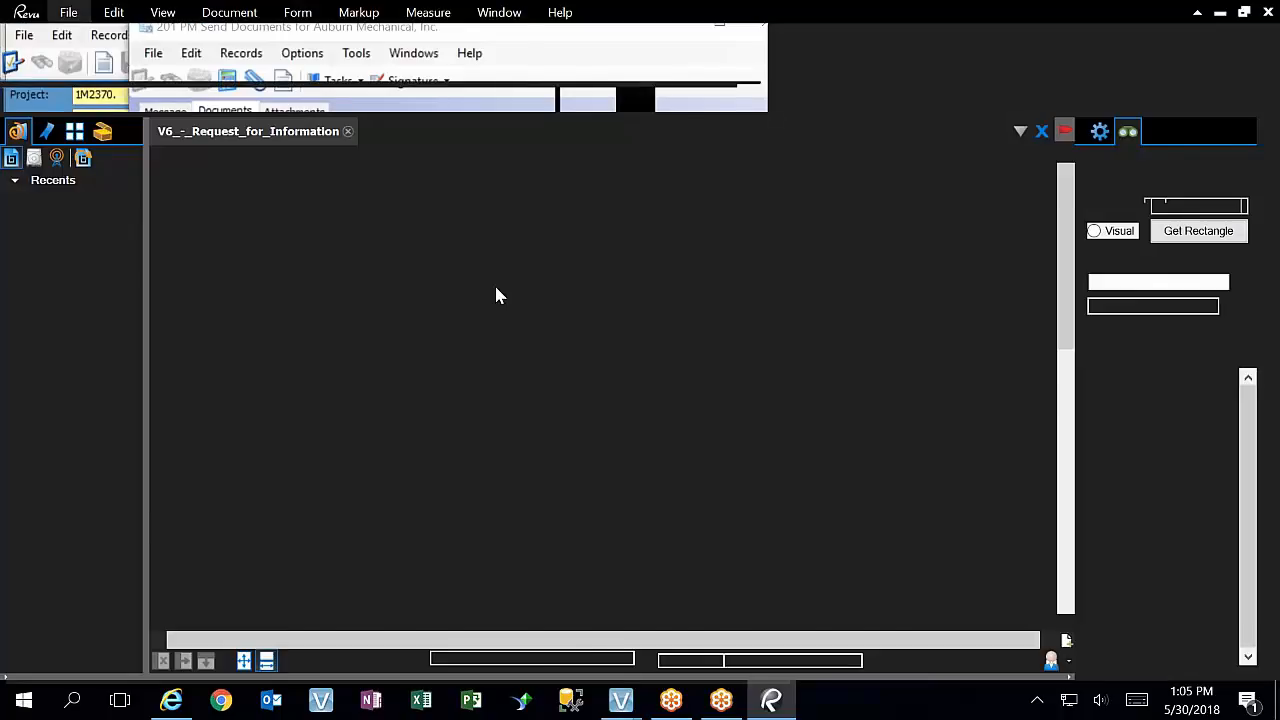
Read through the previewed Request for Information document, close it, and cancel sending the RFI
{"action": "scroll", "coordinate": [540, 356], "scroll_direction": "down", "scroll_amount": 3}
{"action": "scroll", "coordinate": [540, 358], "scroll_direction": "down", "scroll_amount": 1}
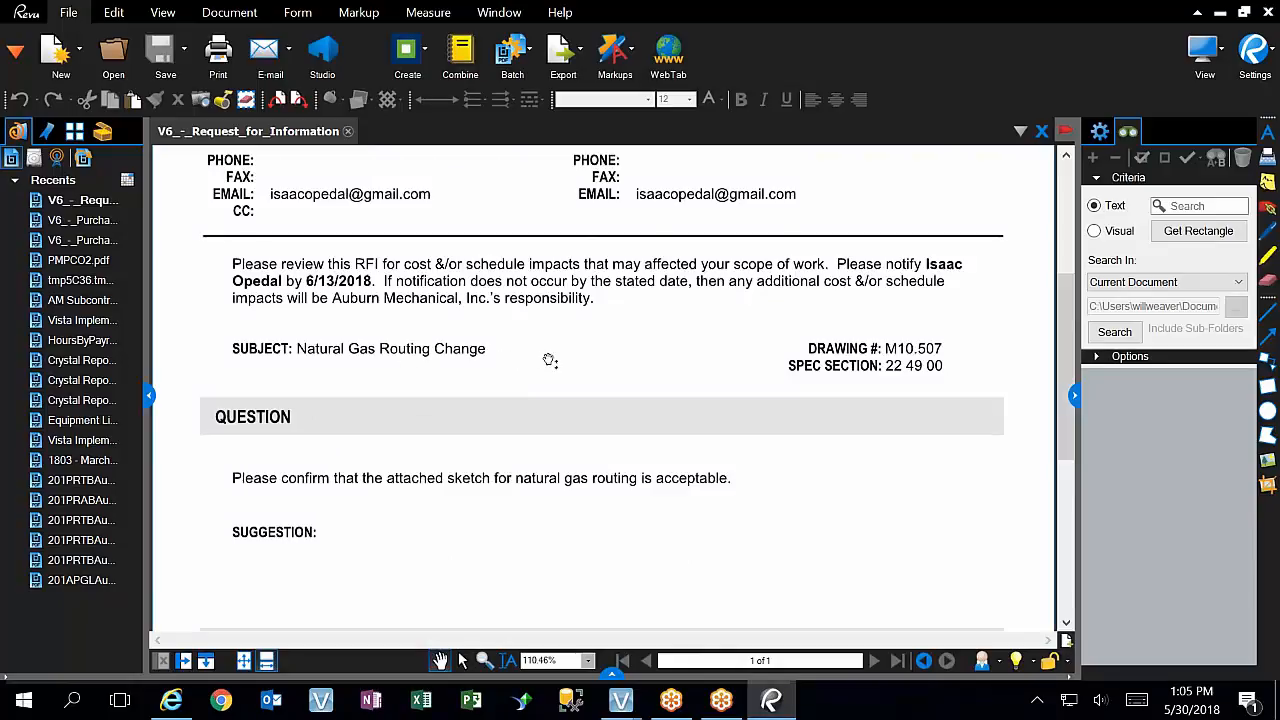
{"action": "scroll", "coordinate": [543, 363], "scroll_direction": "down", "scroll_amount": 2}
{"action": "scroll", "coordinate": [542, 365], "scroll_direction": "down", "scroll_amount": 1}
{"action": "scroll", "coordinate": [536, 368], "scroll_direction": "down", "scroll_amount": 3}
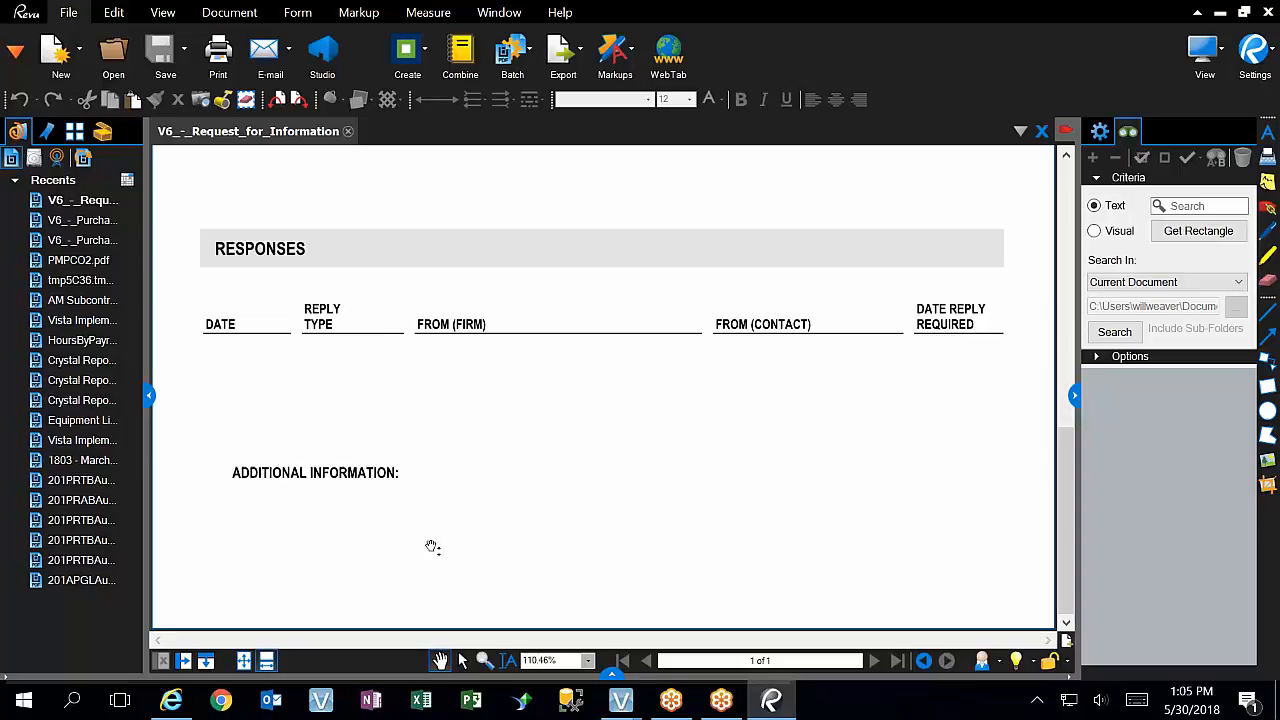
{"action": "scroll", "coordinate": [631, 485], "scroll_direction": "up", "scroll_amount": 1}
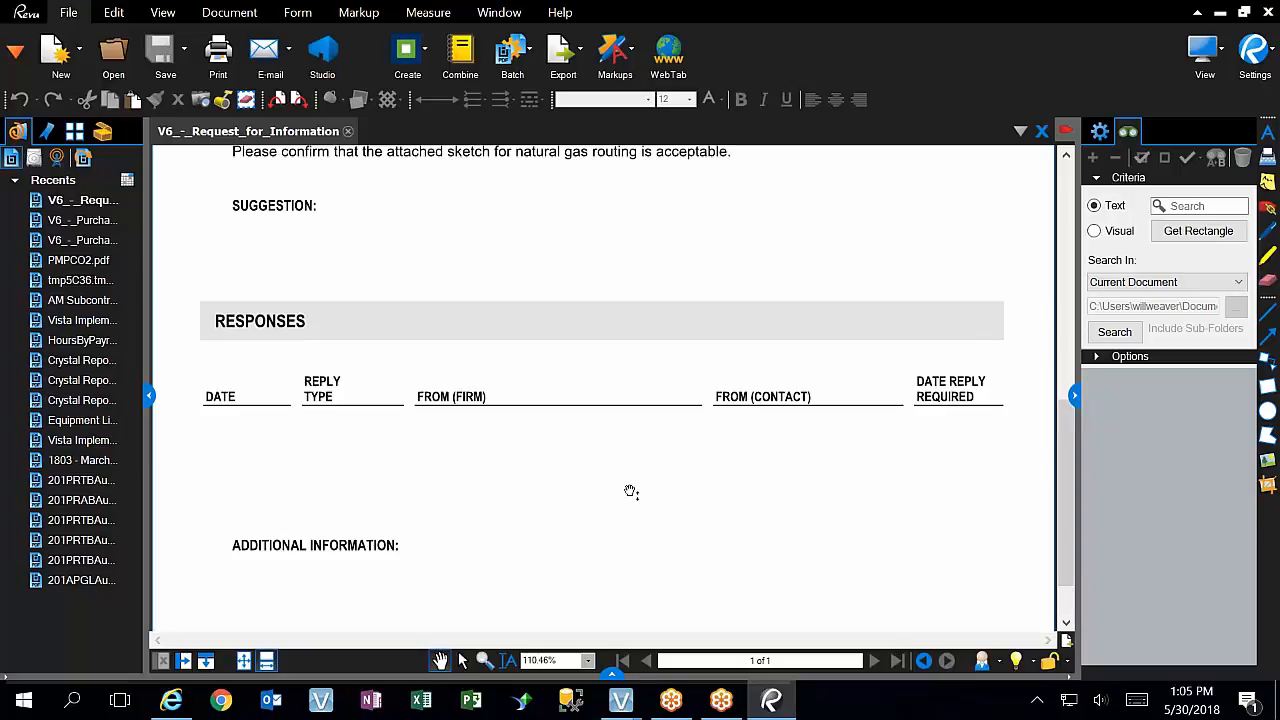
{"action": "scroll", "coordinate": [631, 491], "scroll_direction": "up", "scroll_amount": 3}
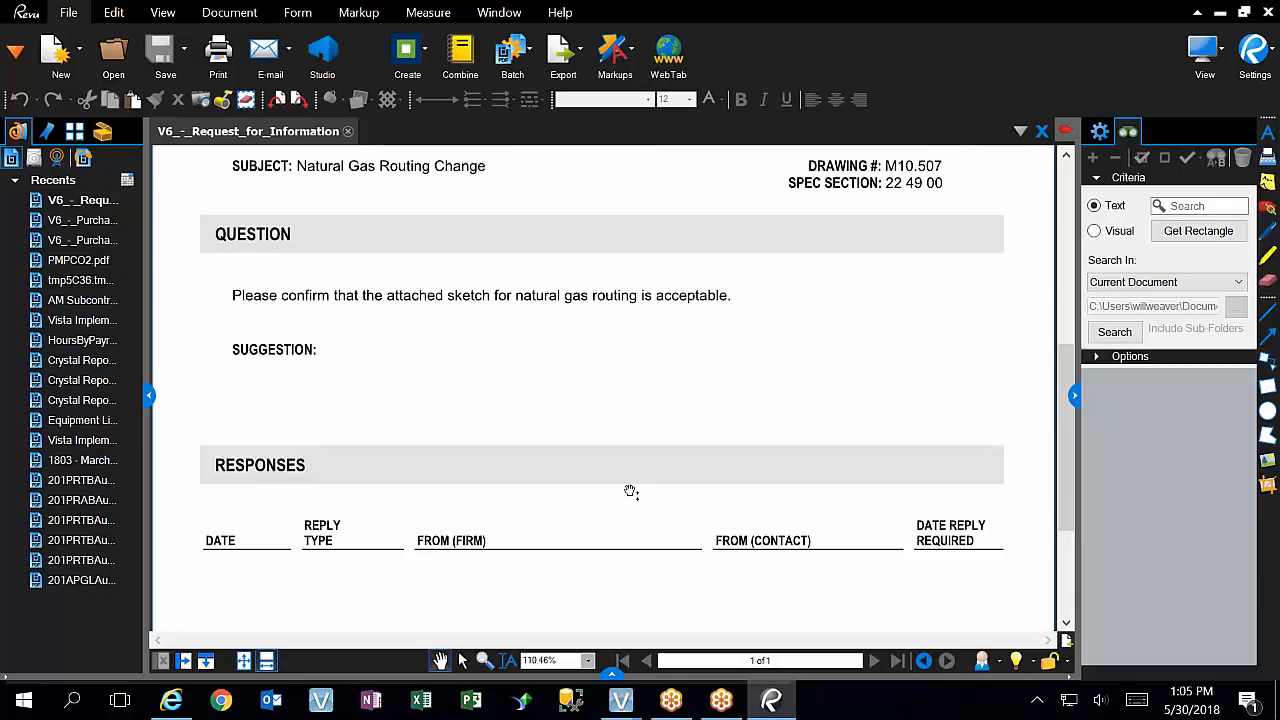
{"action": "scroll", "coordinate": [631, 491], "scroll_direction": "up", "scroll_amount": 2}
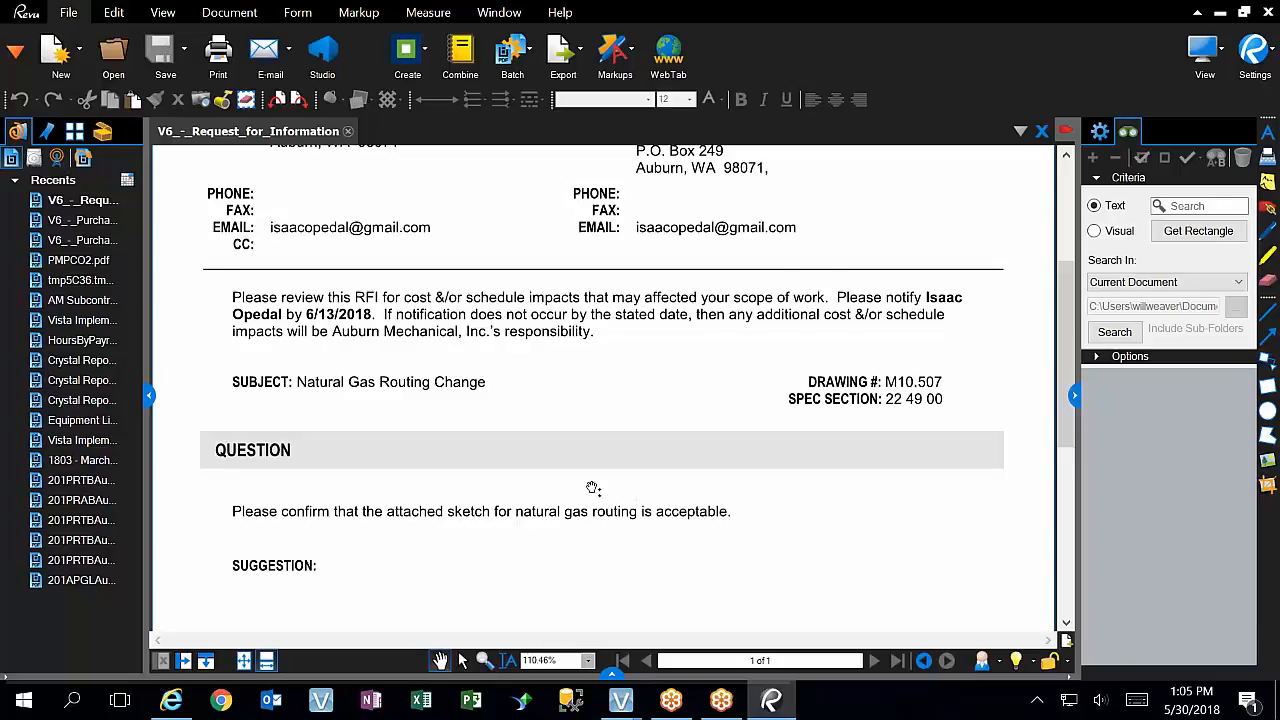
{"action": "scroll", "coordinate": [599, 478], "scroll_direction": "up", "scroll_amount": 1}
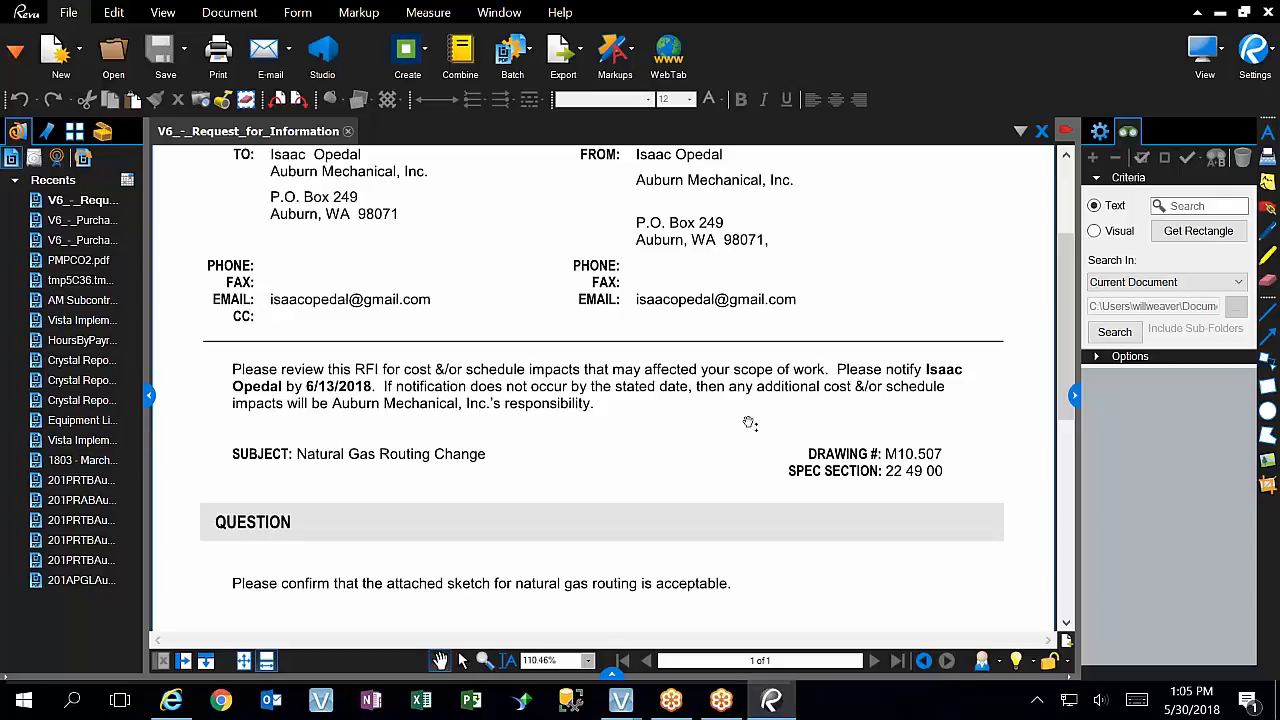
{"action": "scroll", "coordinate": [759, 424], "scroll_direction": "up", "scroll_amount": 2}
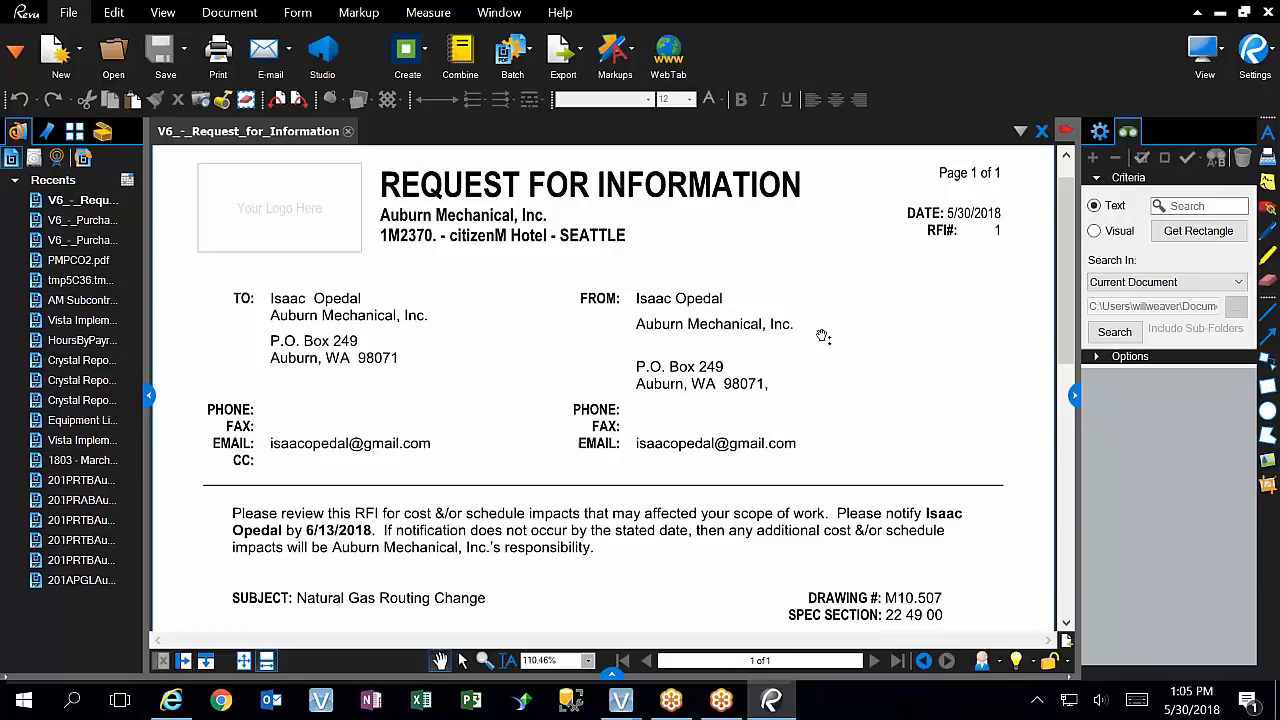
{"action": "left_click", "coordinate": [1267, 12]}
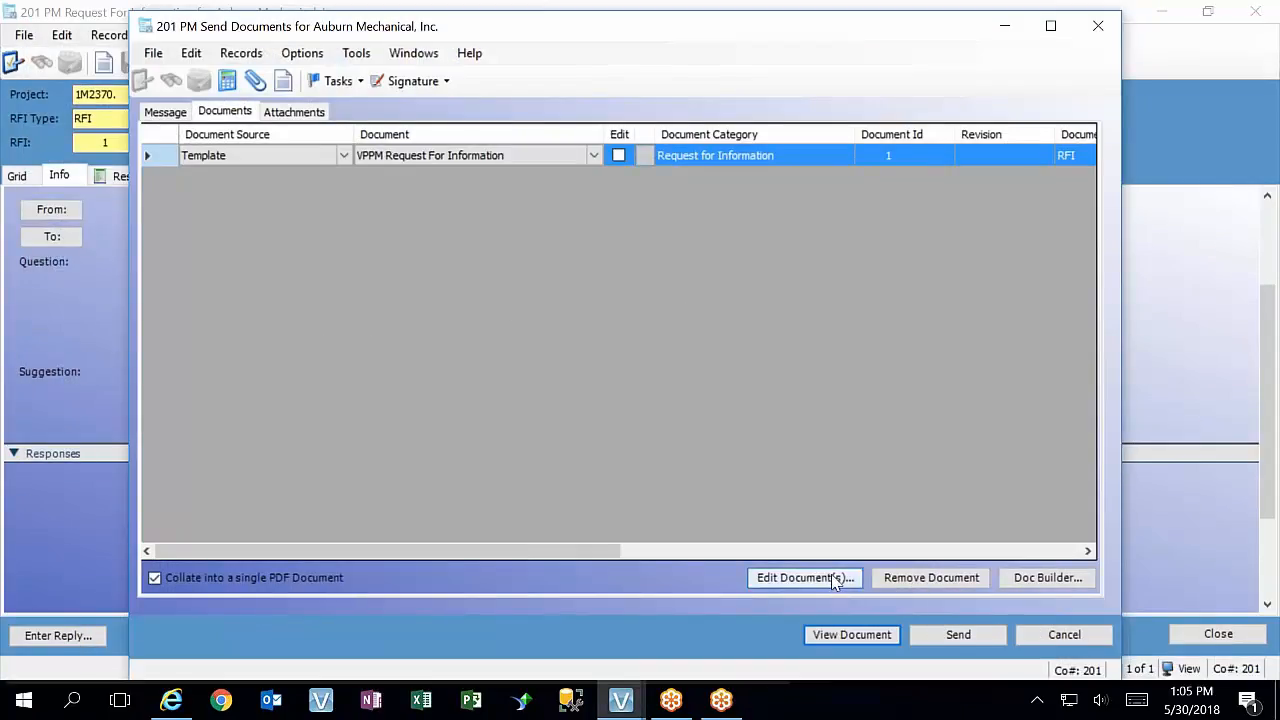
{"action": "left_click", "coordinate": [1062, 634]}
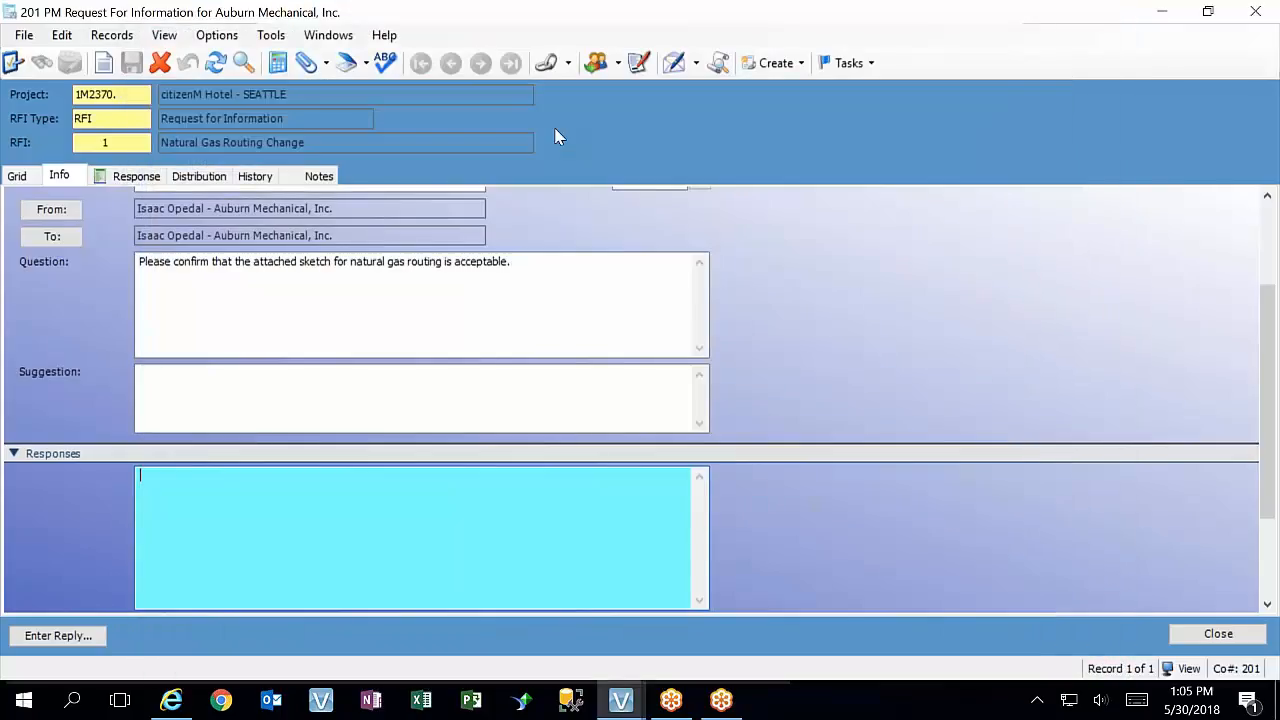
Set the RFI's Sent date to 5/15/18 and its Due Back date to 5/29/18, and save the record
{"action": "left_click", "coordinate": [282, 314]}
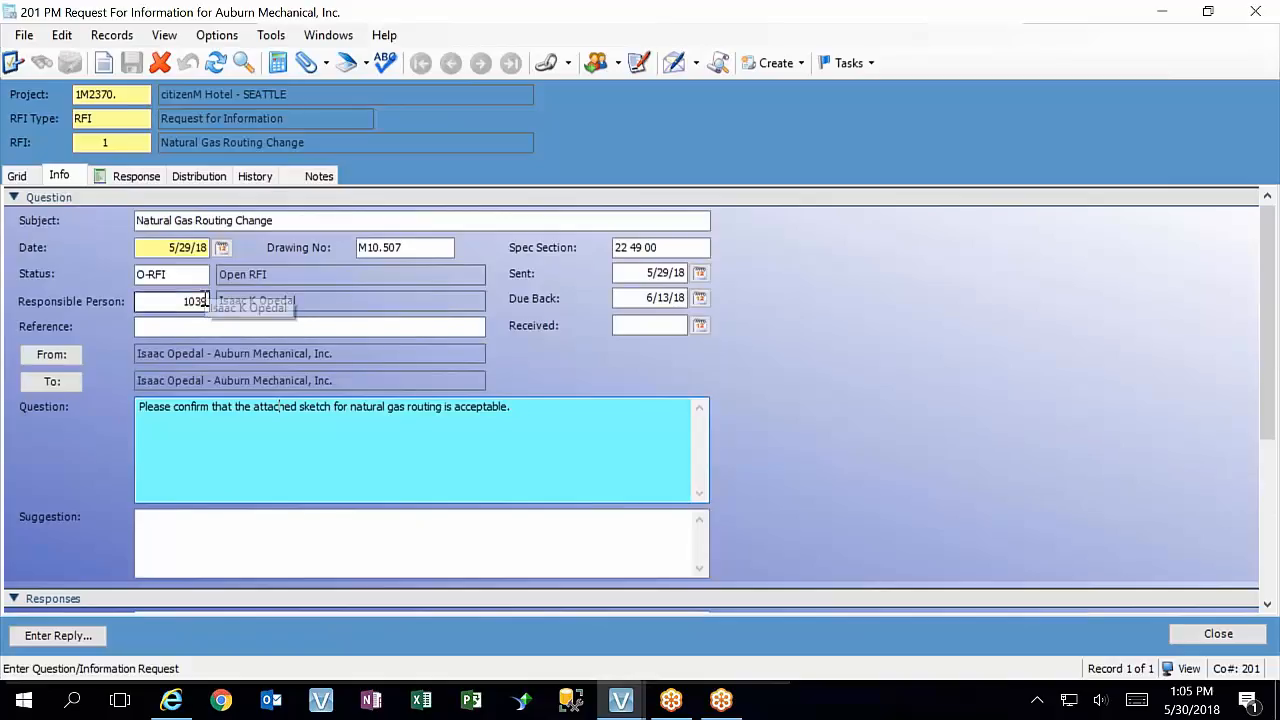
{"action": "left_click", "coordinate": [649, 298]}
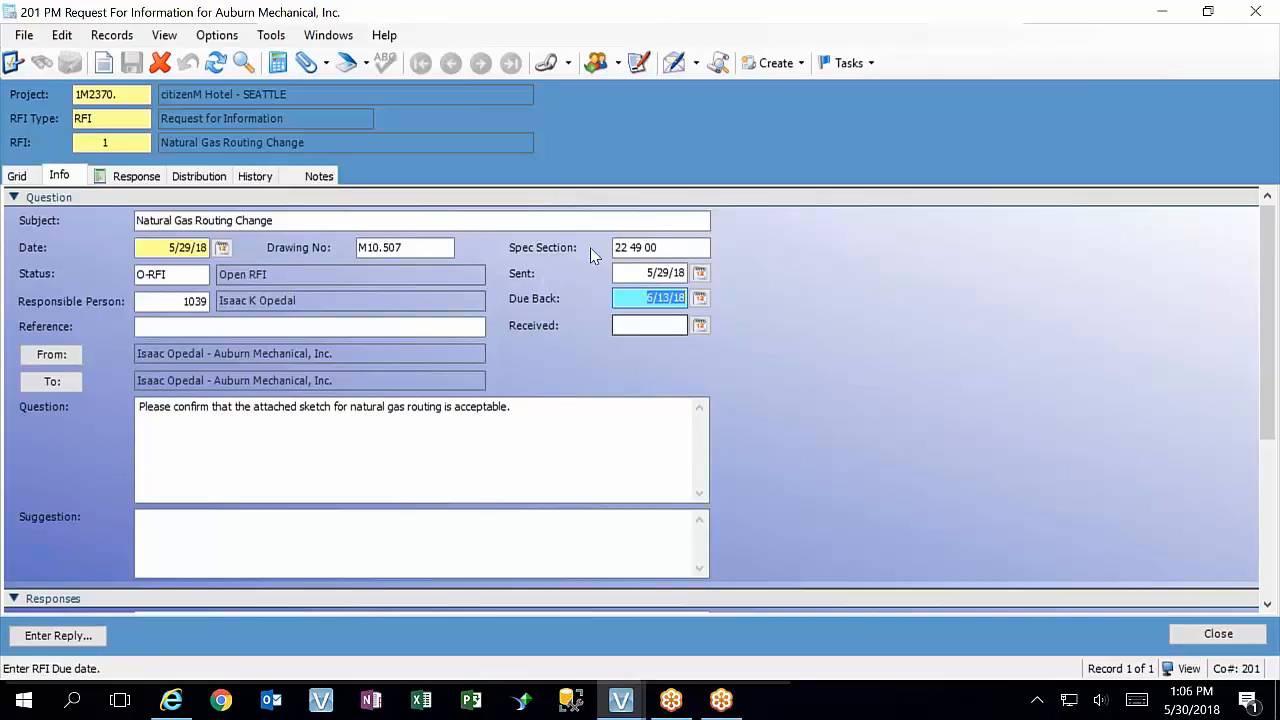
{"action": "key", "text": "shift+Tab"}
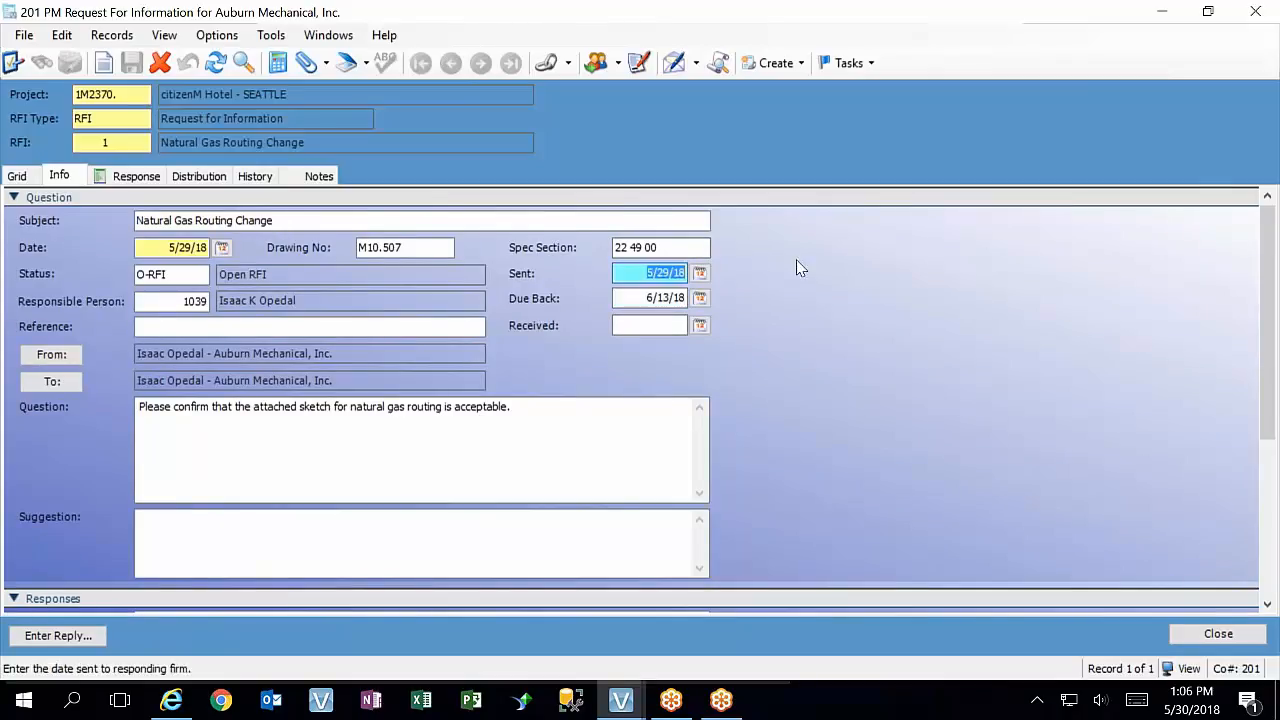
{"action": "type", "text": "5/15/18"}
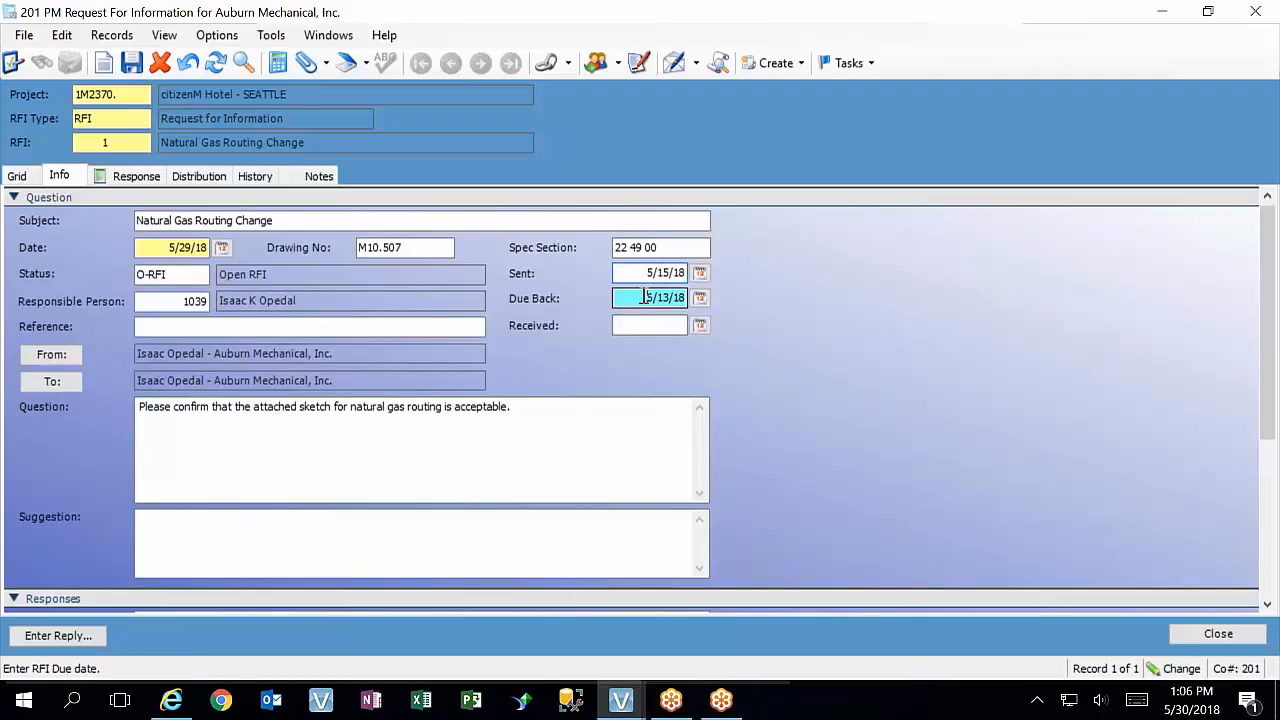
{"action": "key", "text": "Tab"}
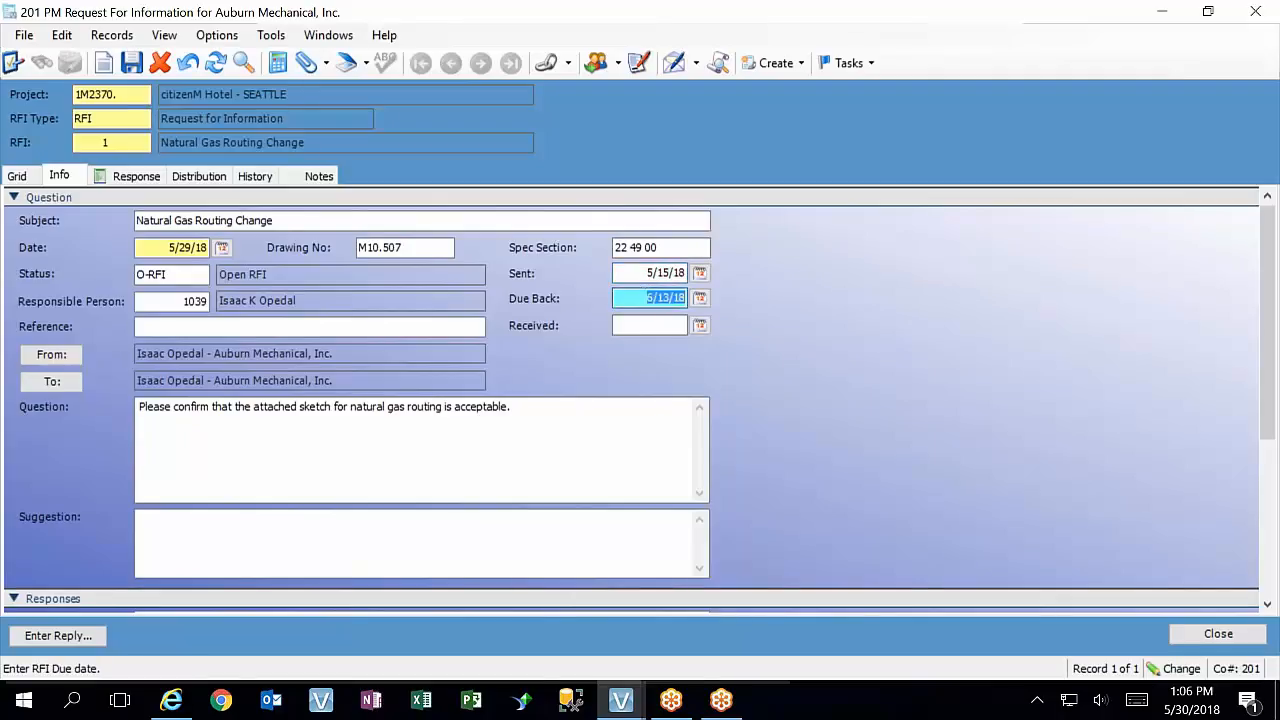
{"action": "type", "text": "5/29/18"}
{"action": "left_click", "coordinate": [675, 322]}
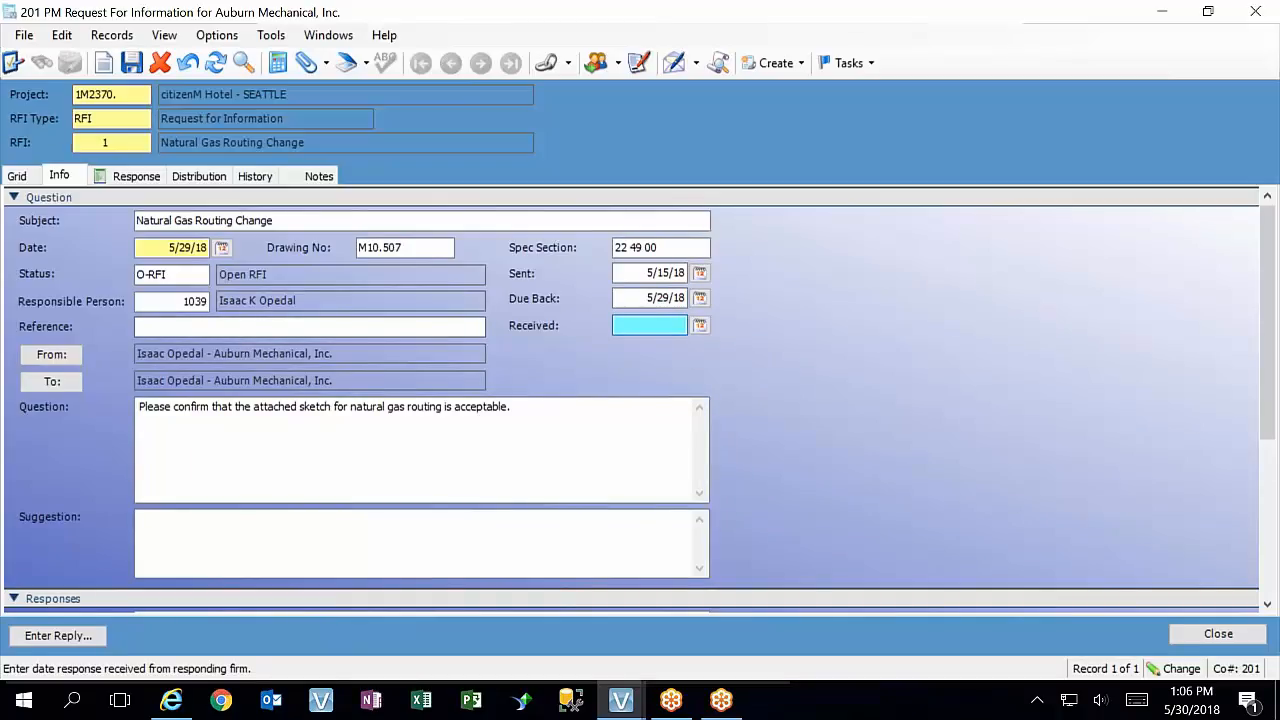
{"action": "left_click", "coordinate": [131, 62]}
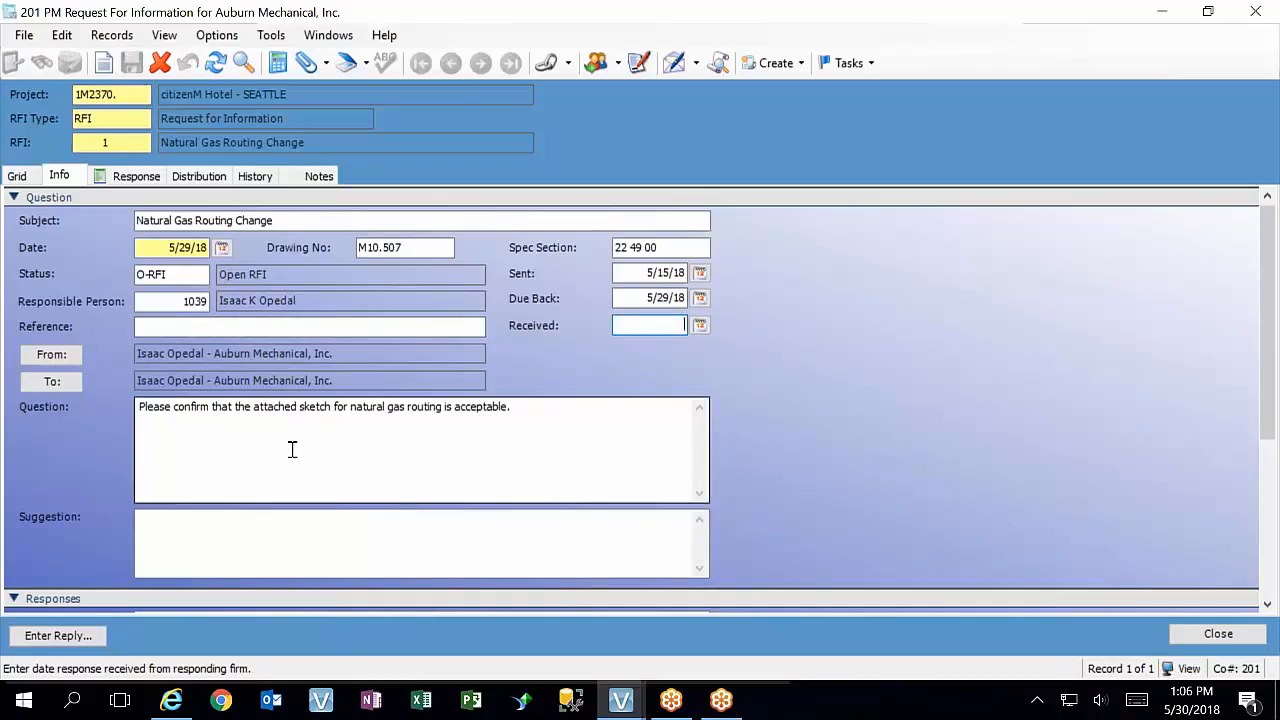
Check the RFI in the grid list, close its form, and open PM Document Tracking
{"action": "left_click", "coordinate": [17, 177]}
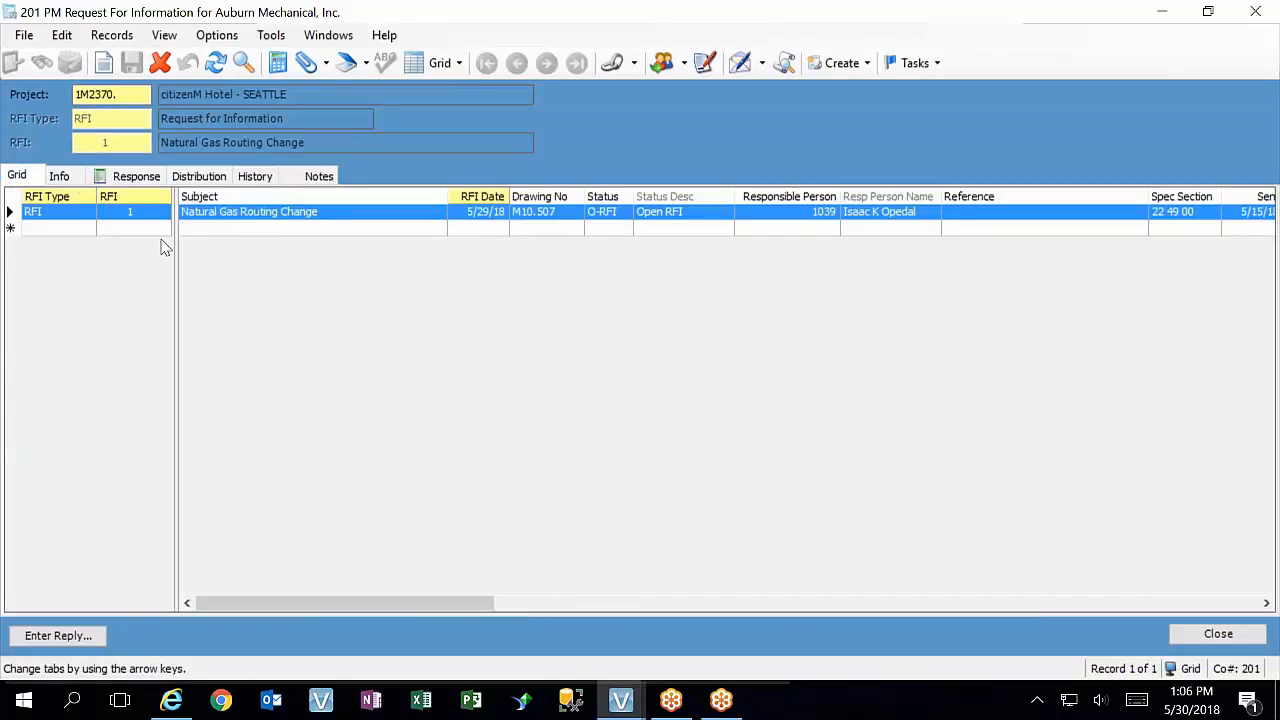
{"action": "left_click", "coordinate": [1255, 11]}
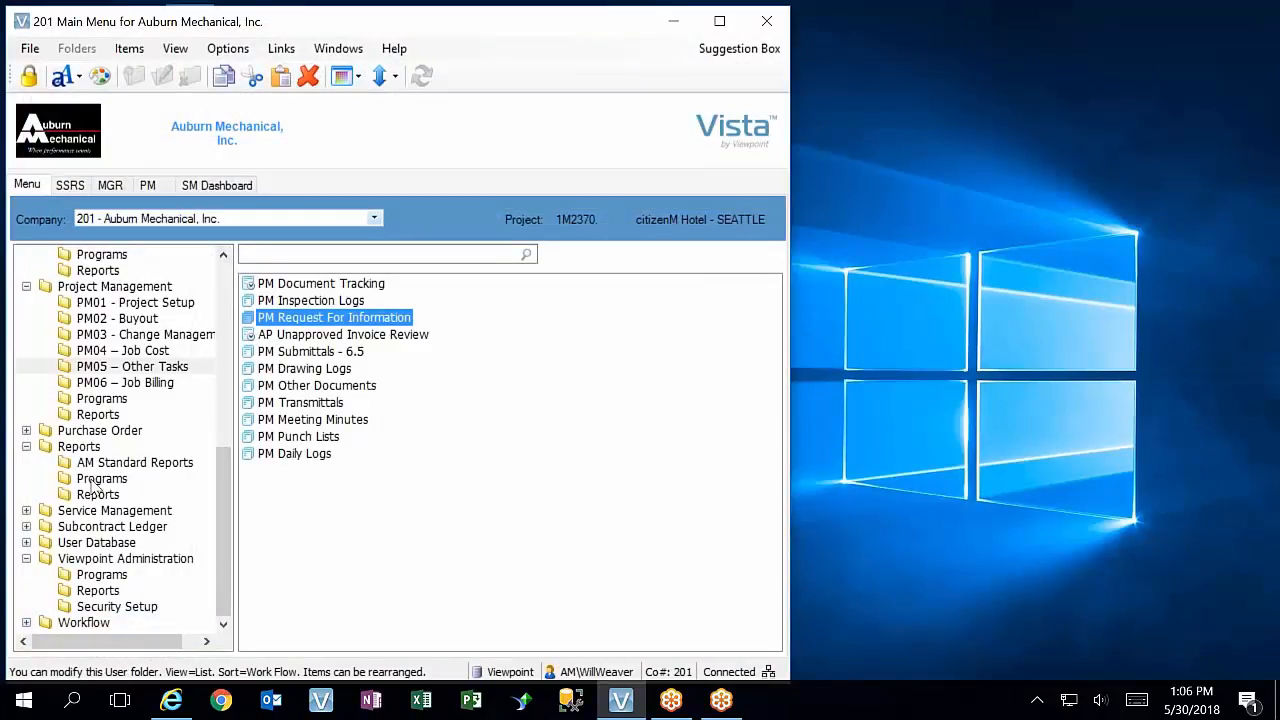
{"action": "left_click", "coordinate": [368, 285]}
{"action": "double_click", "coordinate": [368, 285]}
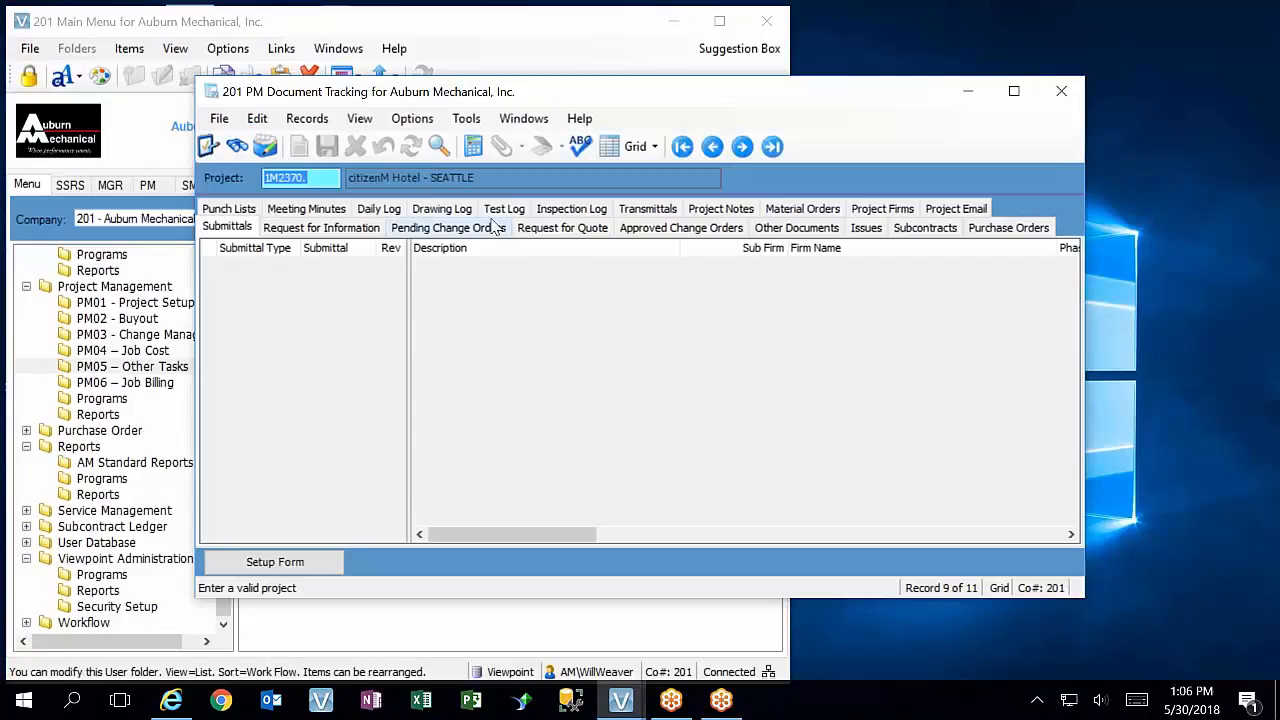
Show the project's Request for Information records in PM Document Tracking, then move the form aside and bring the main menu's SSRS page forward
{"action": "left_click", "coordinate": [341, 228]}
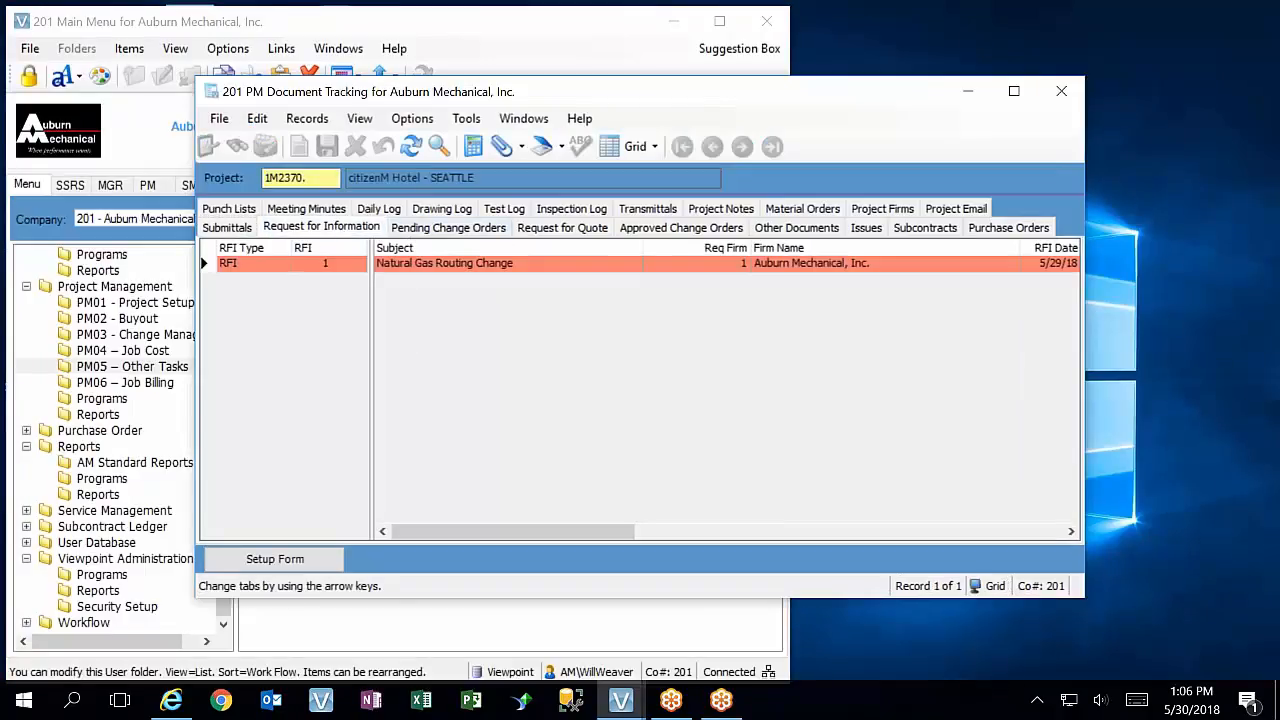
{"action": "left_click_drag", "start_coordinate": [605, 103], "coordinate": [960, 150]}
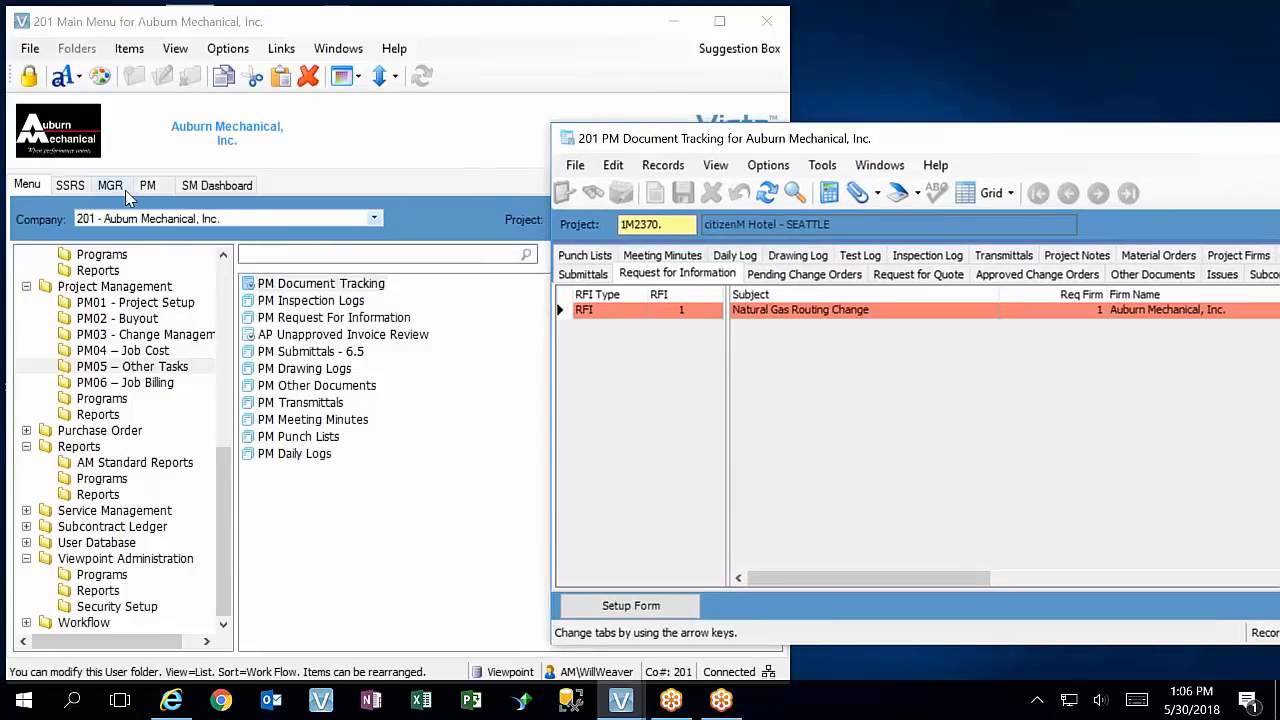
{"action": "left_click", "coordinate": [82, 184]}
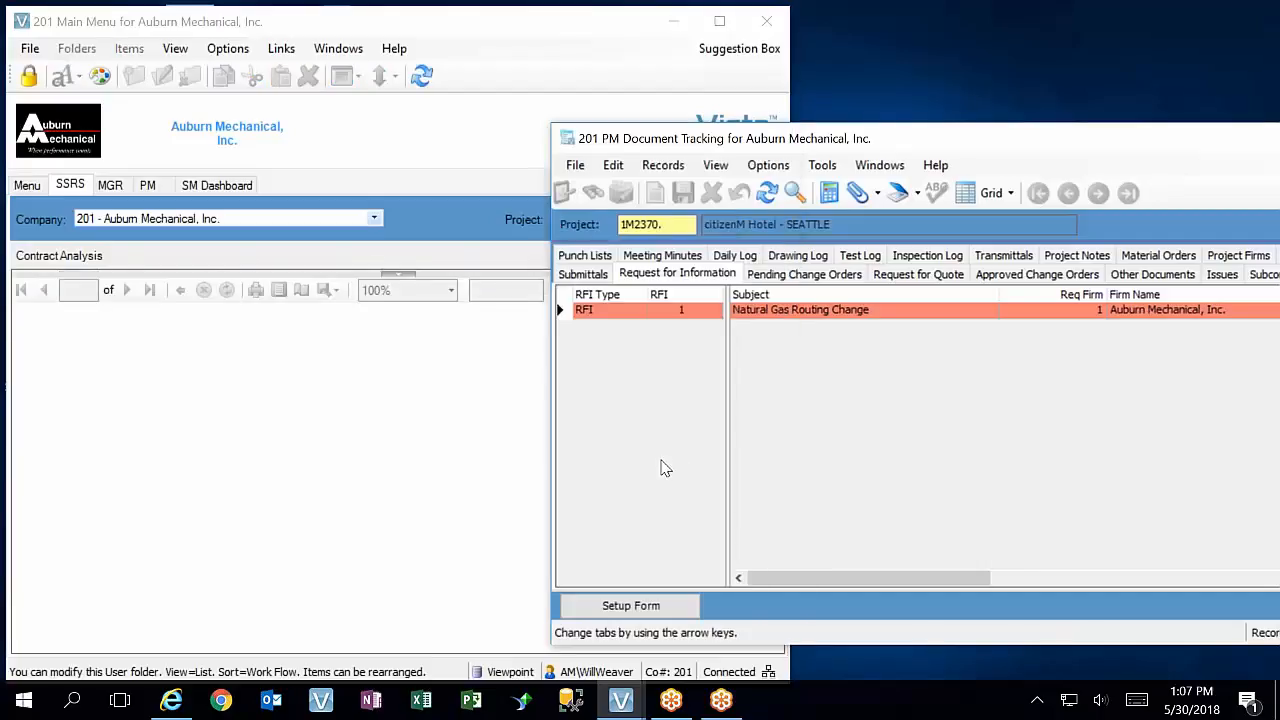
{"action": "left_click", "coordinate": [382, 148]}
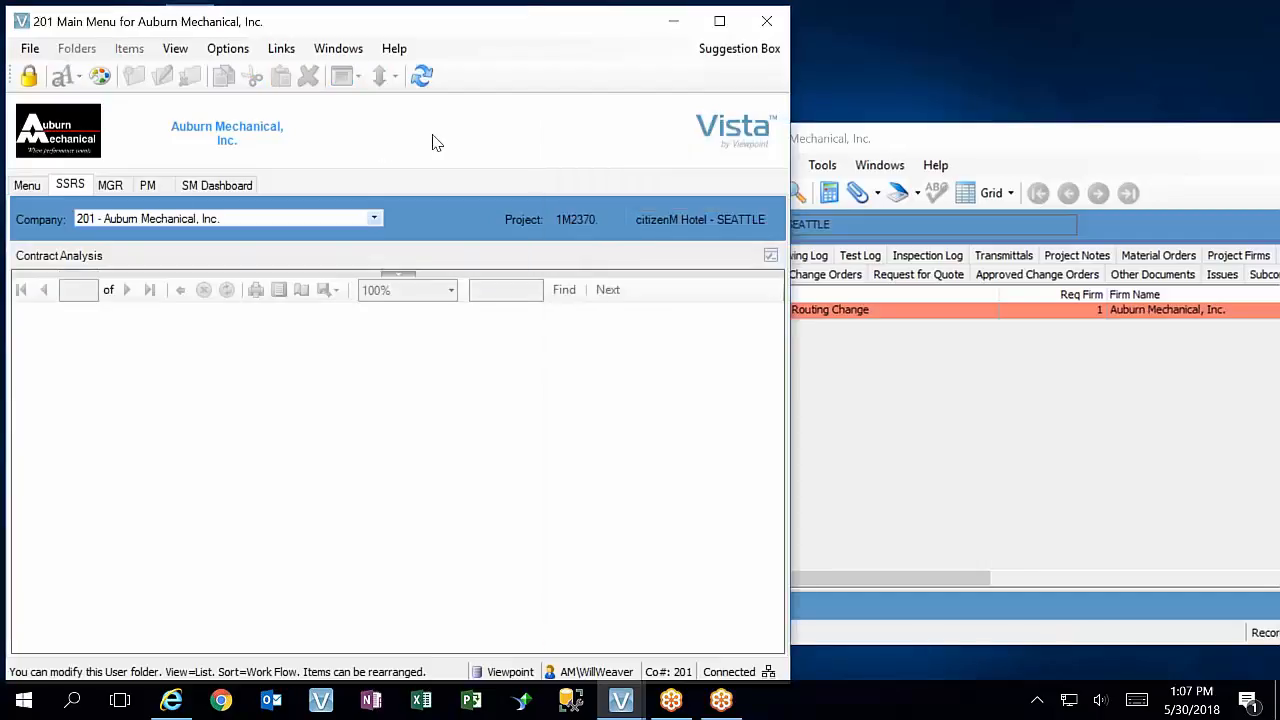
Look through the available SSRS reports and configure the page to use the PM Document Status report
{"action": "left_click", "coordinate": [771, 256]}
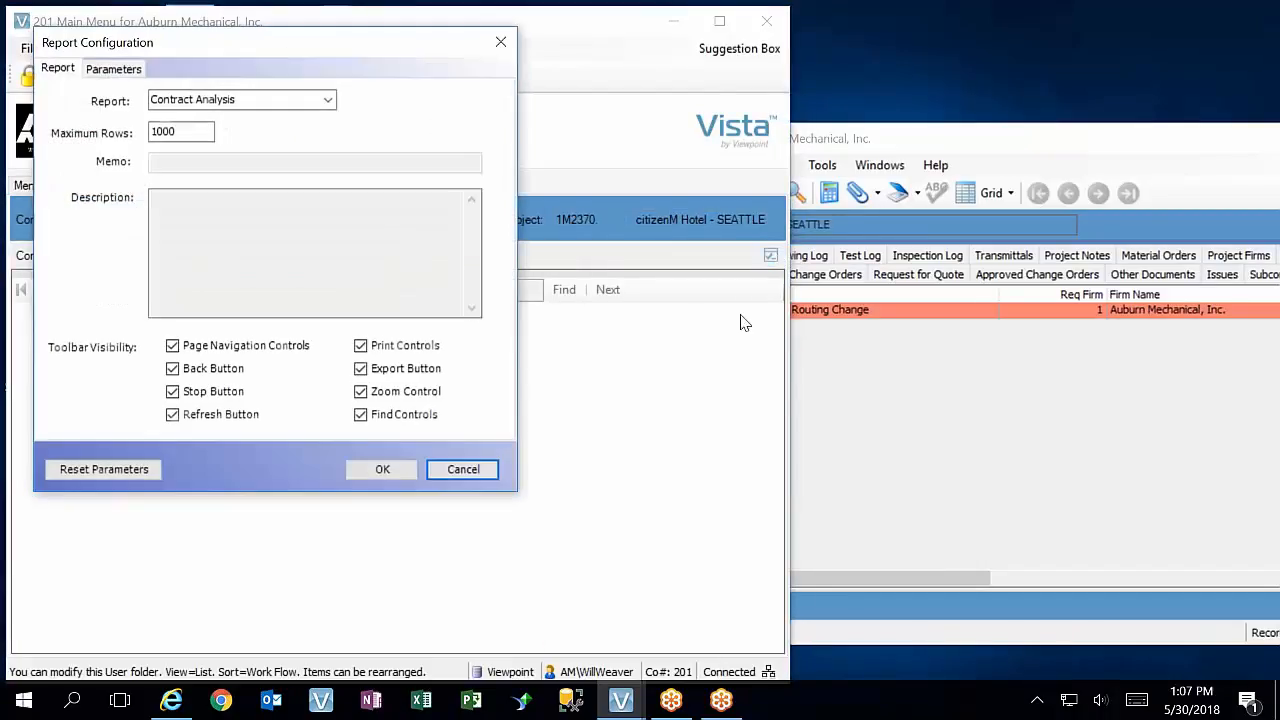
{"action": "left_click", "coordinate": [328, 102]}
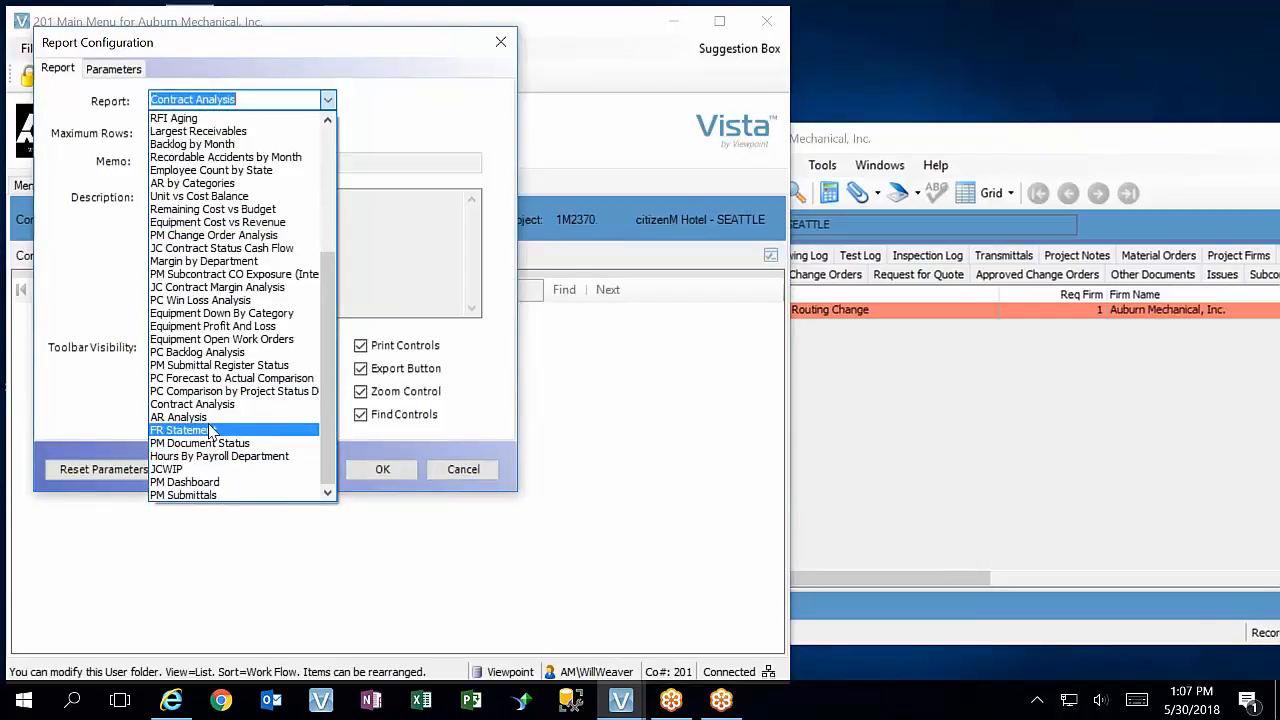
{"action": "scroll", "coordinate": [240, 345], "scroll_direction": "up", "scroll_amount": 2}
{"action": "scroll", "coordinate": [238, 330], "scroll_direction": "up", "scroll_amount": 2}
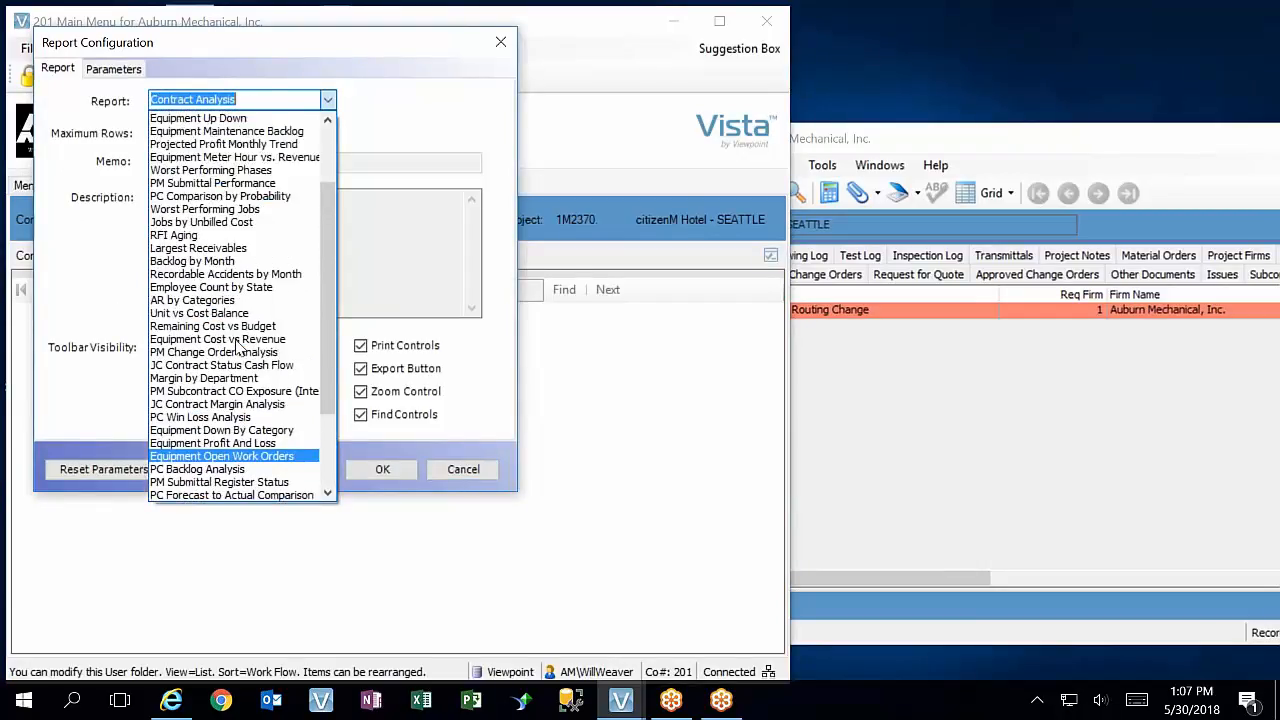
{"action": "scroll", "coordinate": [228, 287], "scroll_direction": "up", "scroll_amount": 1}
{"action": "scroll", "coordinate": [228, 287], "scroll_direction": "up", "scroll_amount": 2}
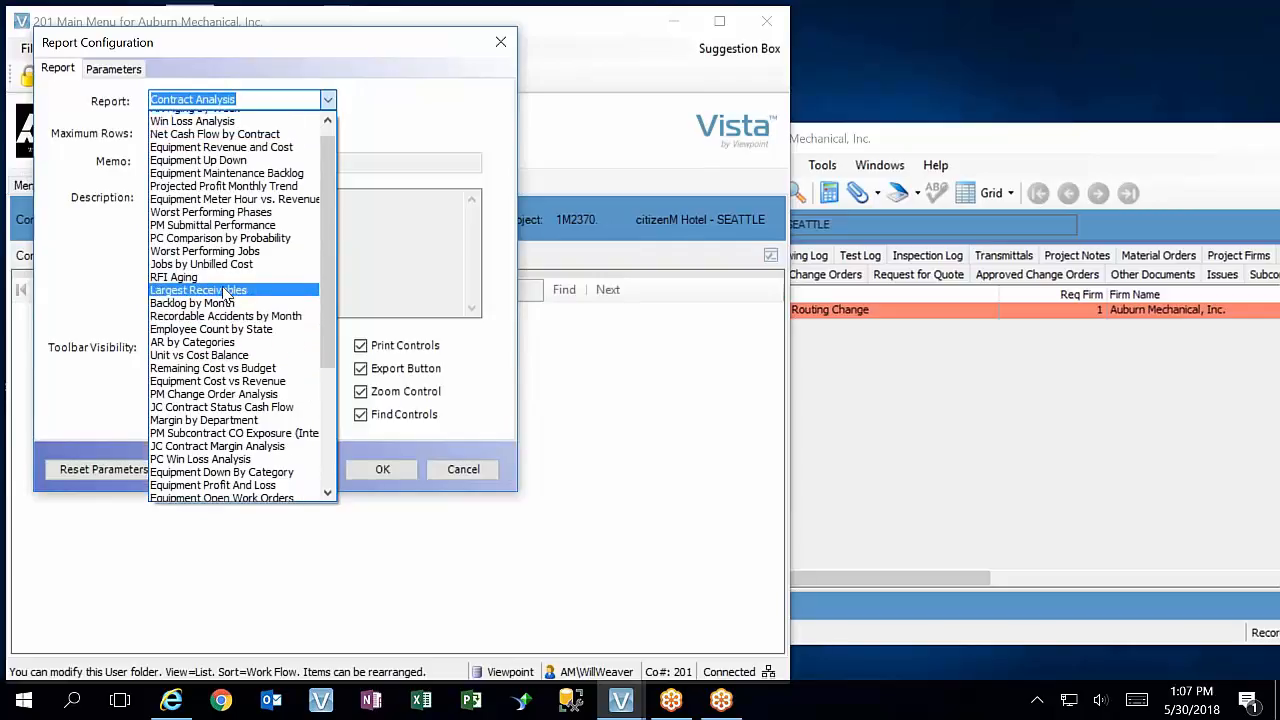
{"action": "scroll", "coordinate": [228, 200], "scroll_direction": "up", "scroll_amount": 1}
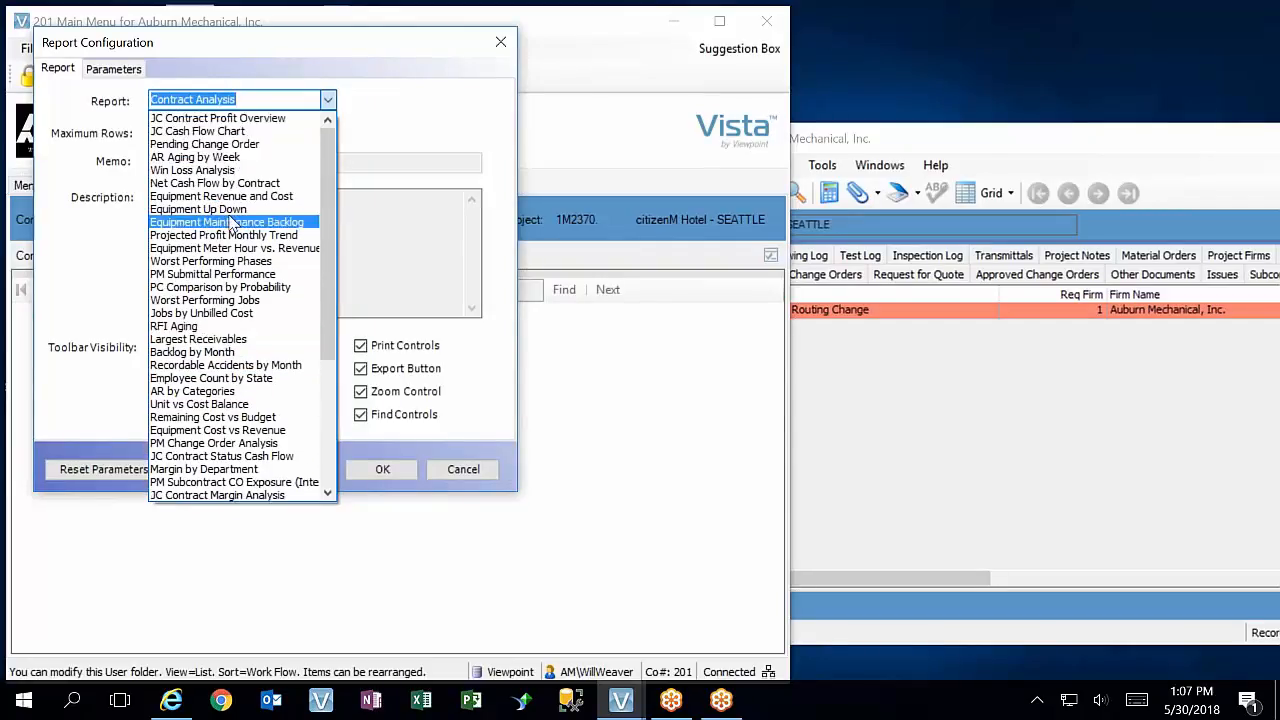
{"action": "scroll", "coordinate": [216, 370], "scroll_direction": "down", "scroll_amount": 1}
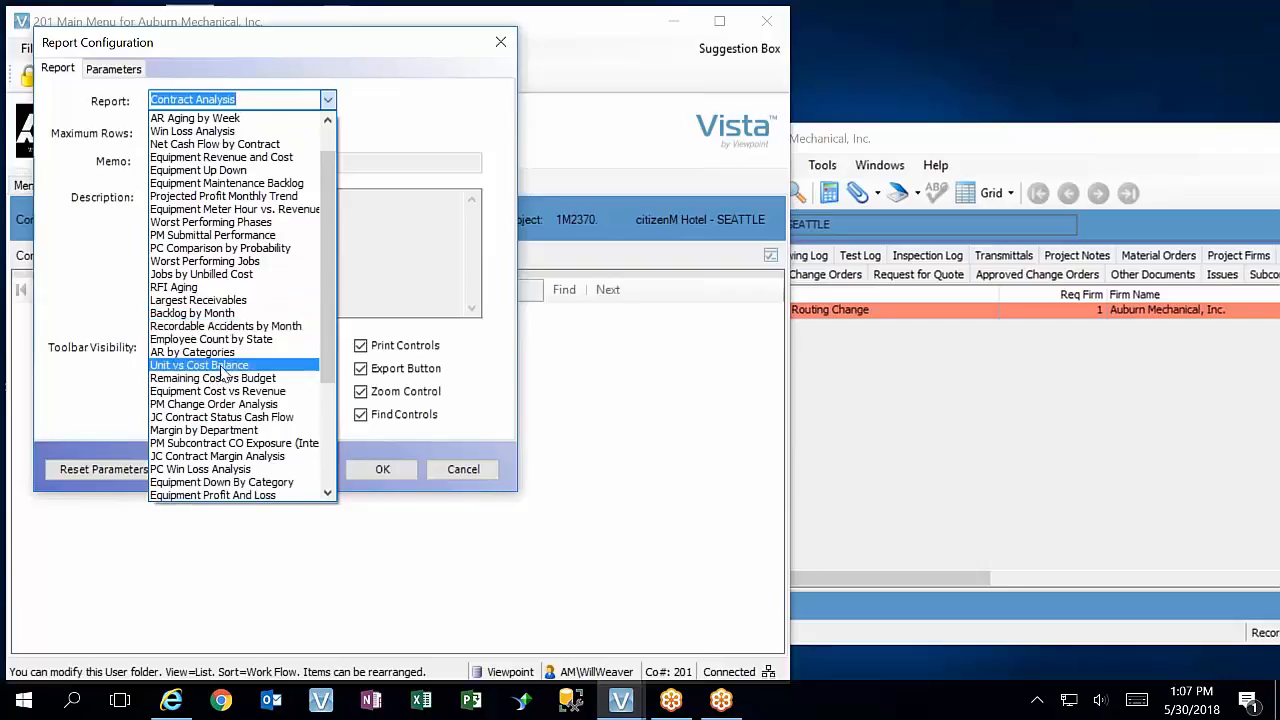
{"action": "scroll", "coordinate": [238, 437], "scroll_direction": "down", "scroll_amount": 1}
{"action": "scroll", "coordinate": [245, 425], "scroll_direction": "down", "scroll_amount": 2}
{"action": "scroll", "coordinate": [240, 420], "scroll_direction": "down", "scroll_amount": 1}
{"action": "scroll", "coordinate": [226, 414], "scroll_direction": "down", "scroll_amount": 1}
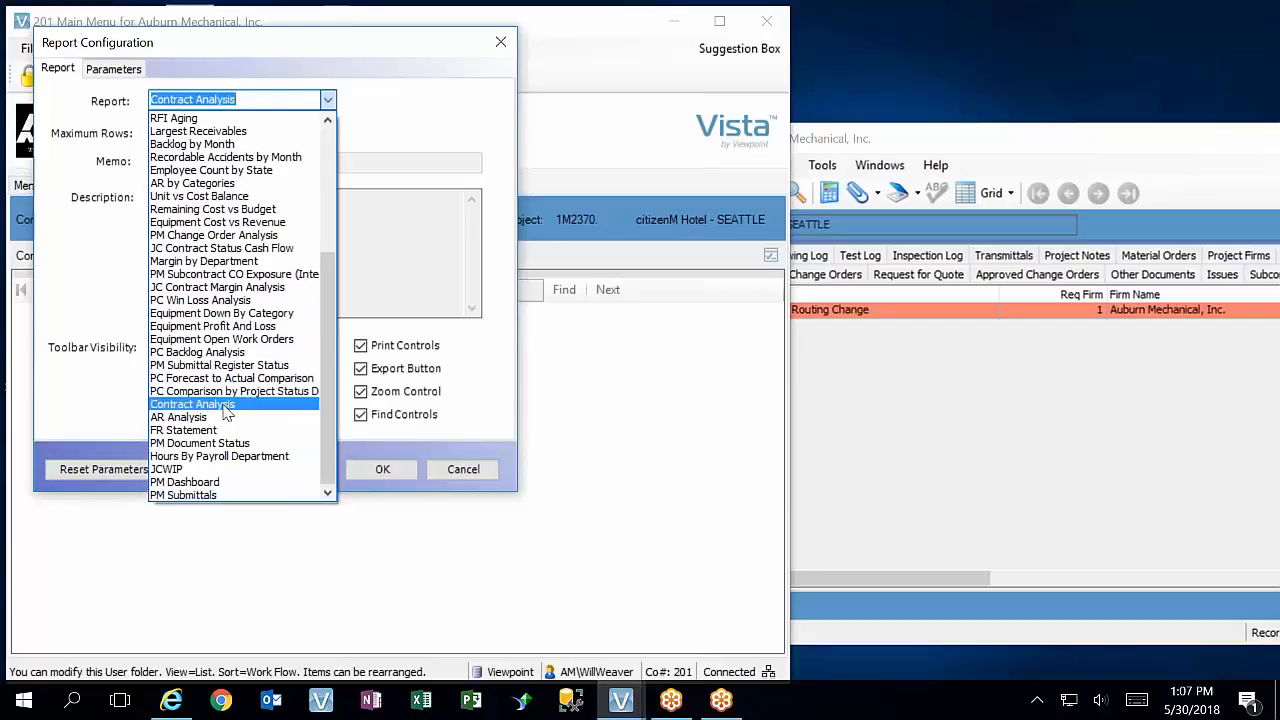
{"action": "left_click", "coordinate": [234, 444]}
{"action": "left_click", "coordinate": [395, 474]}
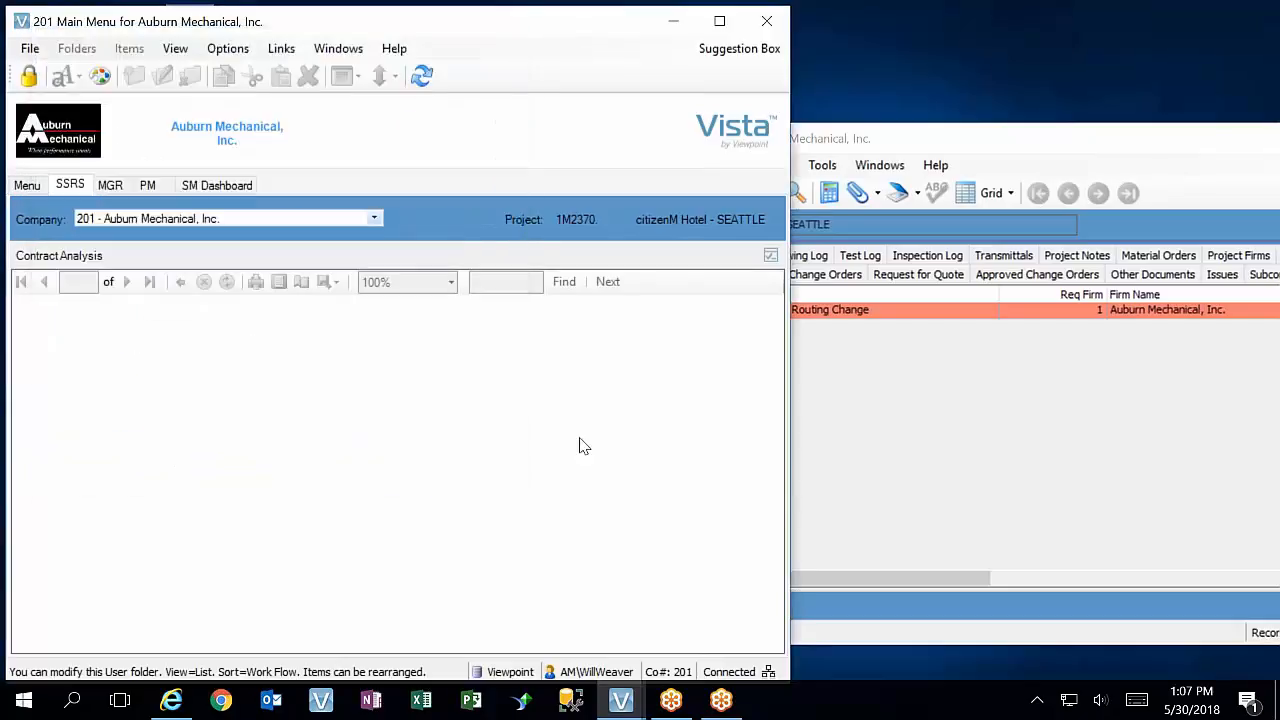
Set the PM Document Status report's company to 201 and try to run it for job status 1
{"action": "left_click", "coordinate": [116, 311]}
{"action": "type", "text": "201"}
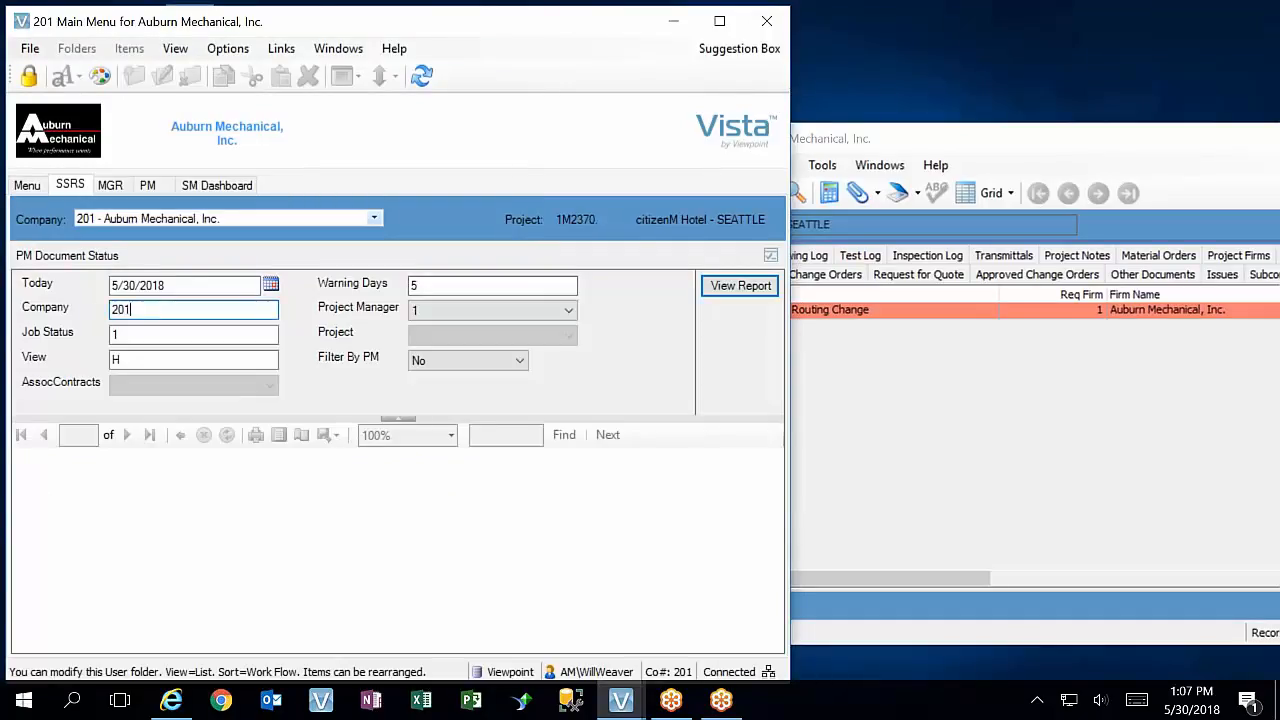
{"action": "left_click", "coordinate": [192, 338]}
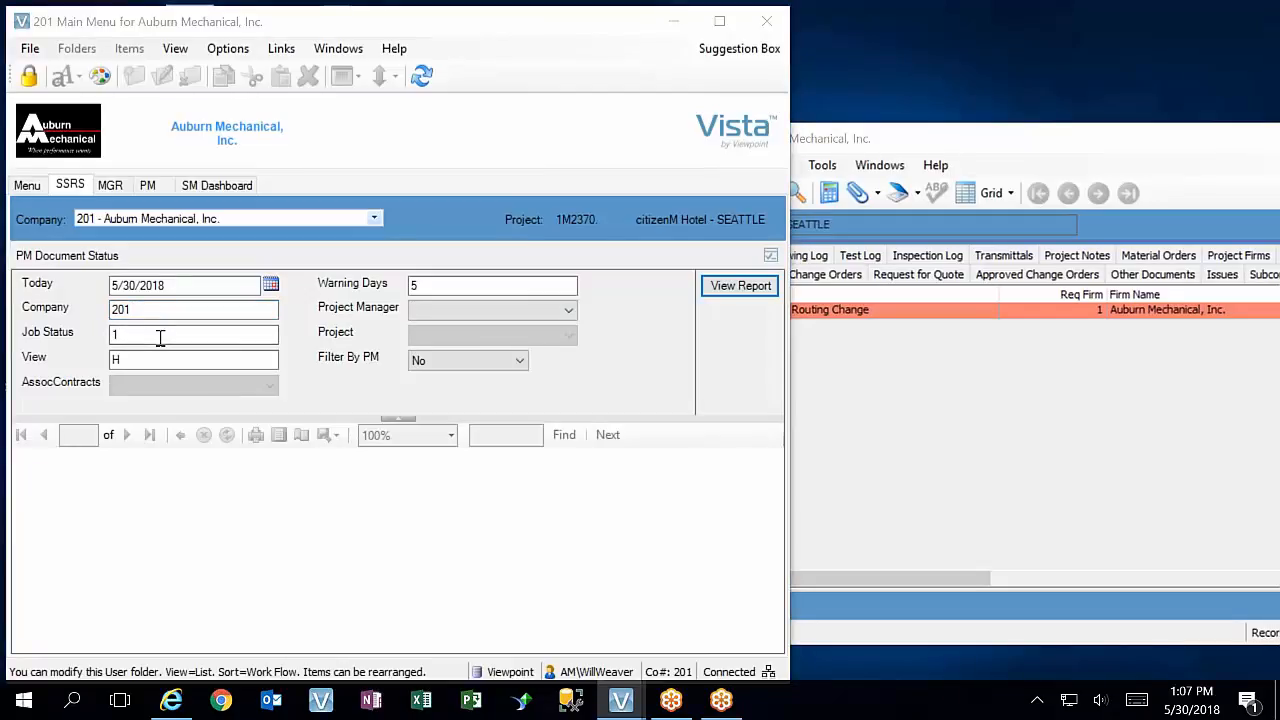
{"action": "left_click_drag", "start_coordinate": [182, 336], "coordinate": [34, 331]}
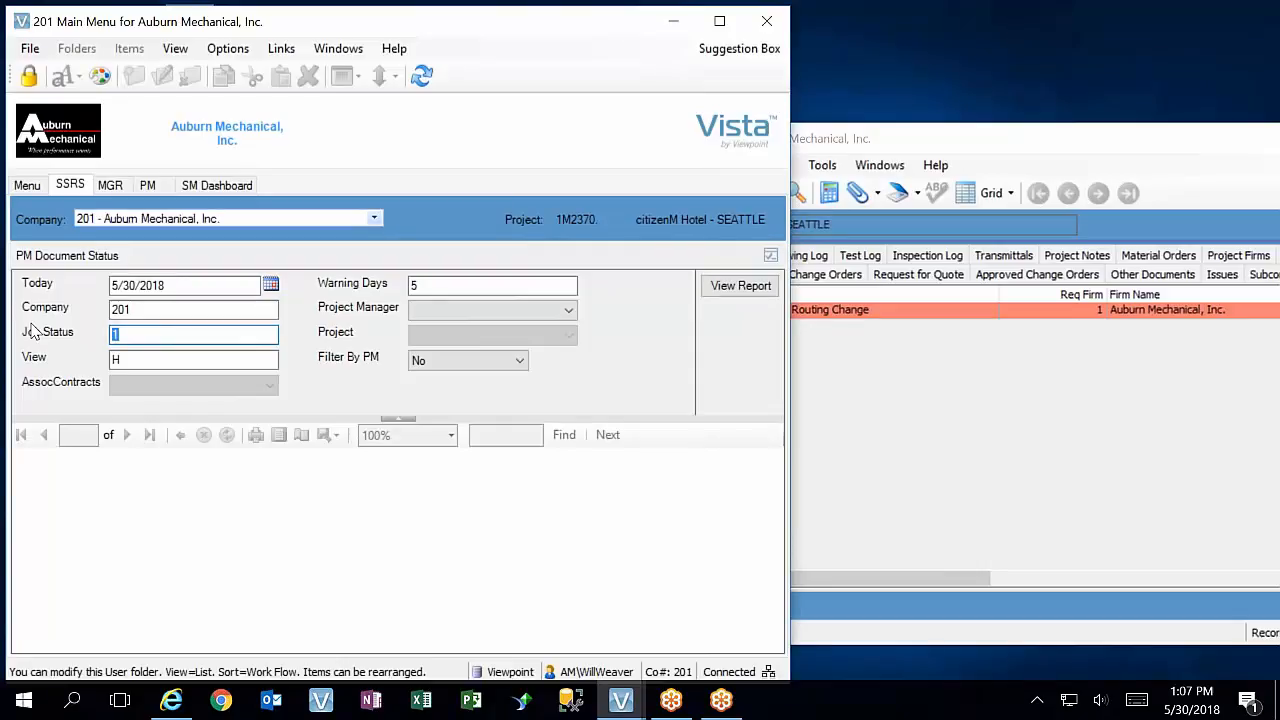
{"action": "left_click", "coordinate": [742, 286]}
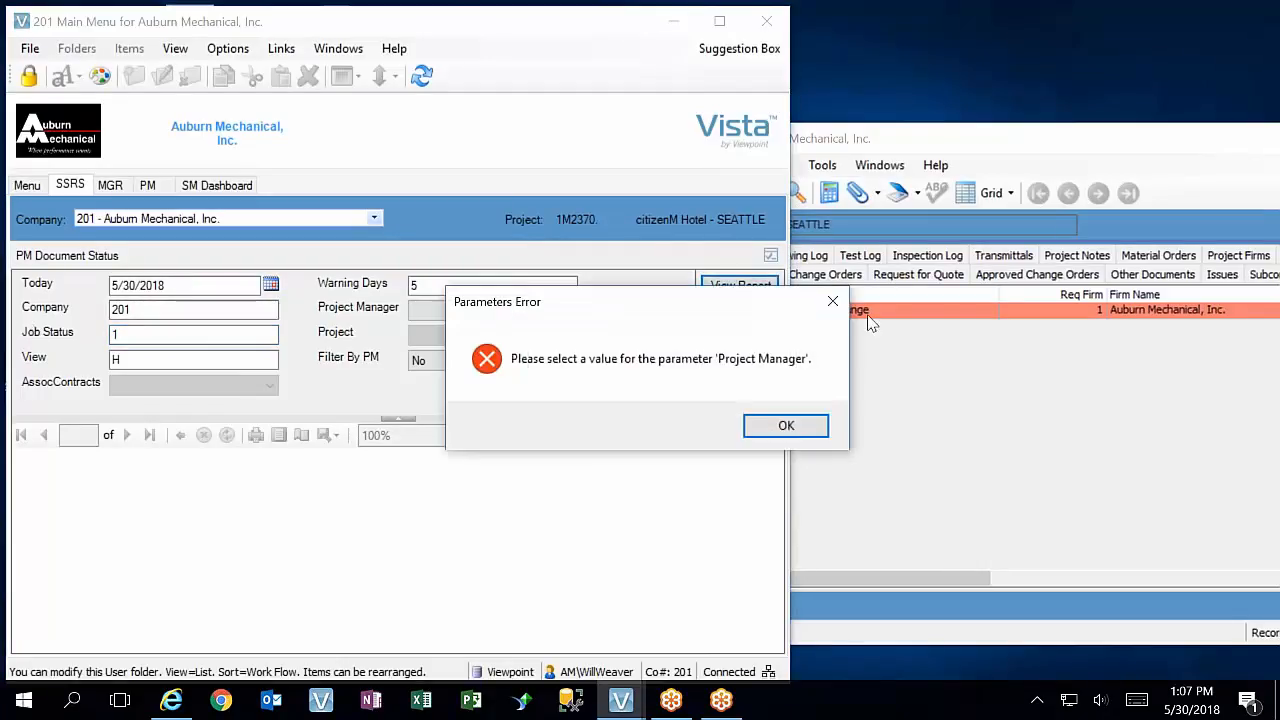
{"action": "left_click", "coordinate": [792, 428]}
Include all project managers in the PM Document Status report and try to run it
{"action": "left_click", "coordinate": [568, 311]}
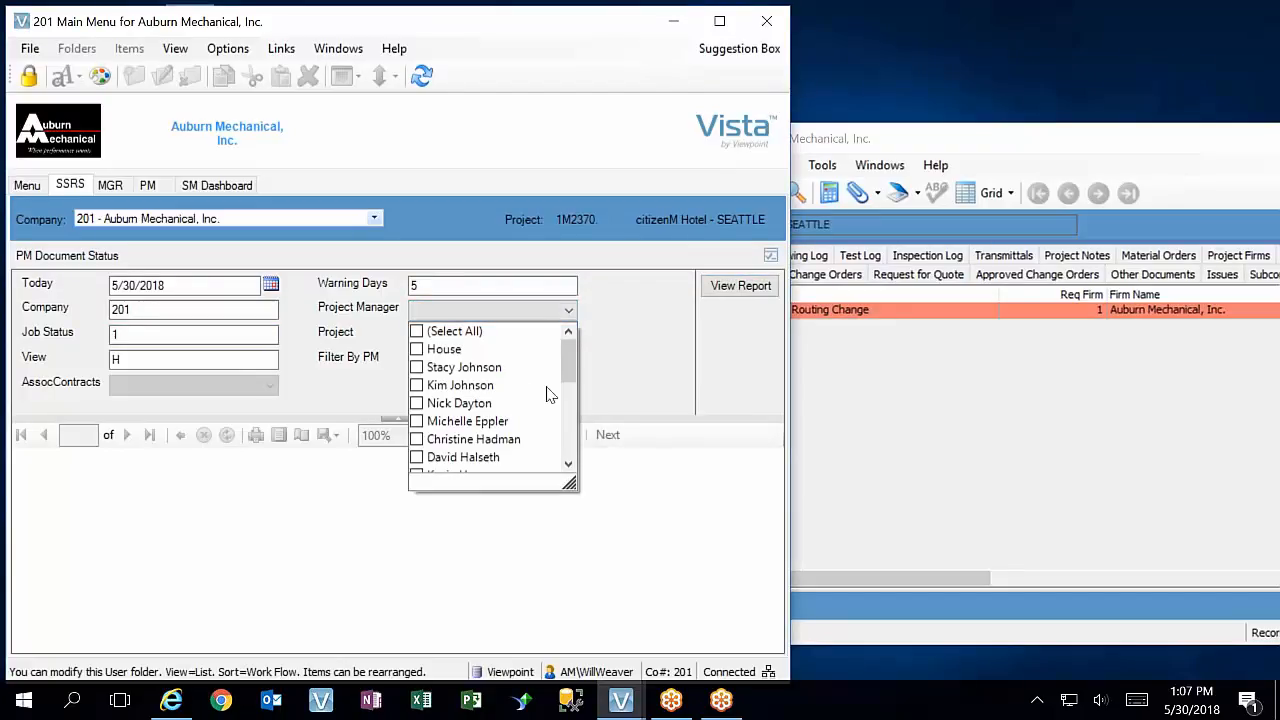
{"action": "left_click_drag", "start_coordinate": [567, 361], "coordinate": [377, 333]}
{"action": "left_click", "coordinate": [417, 331]}
{"action": "left_click", "coordinate": [744, 288]}
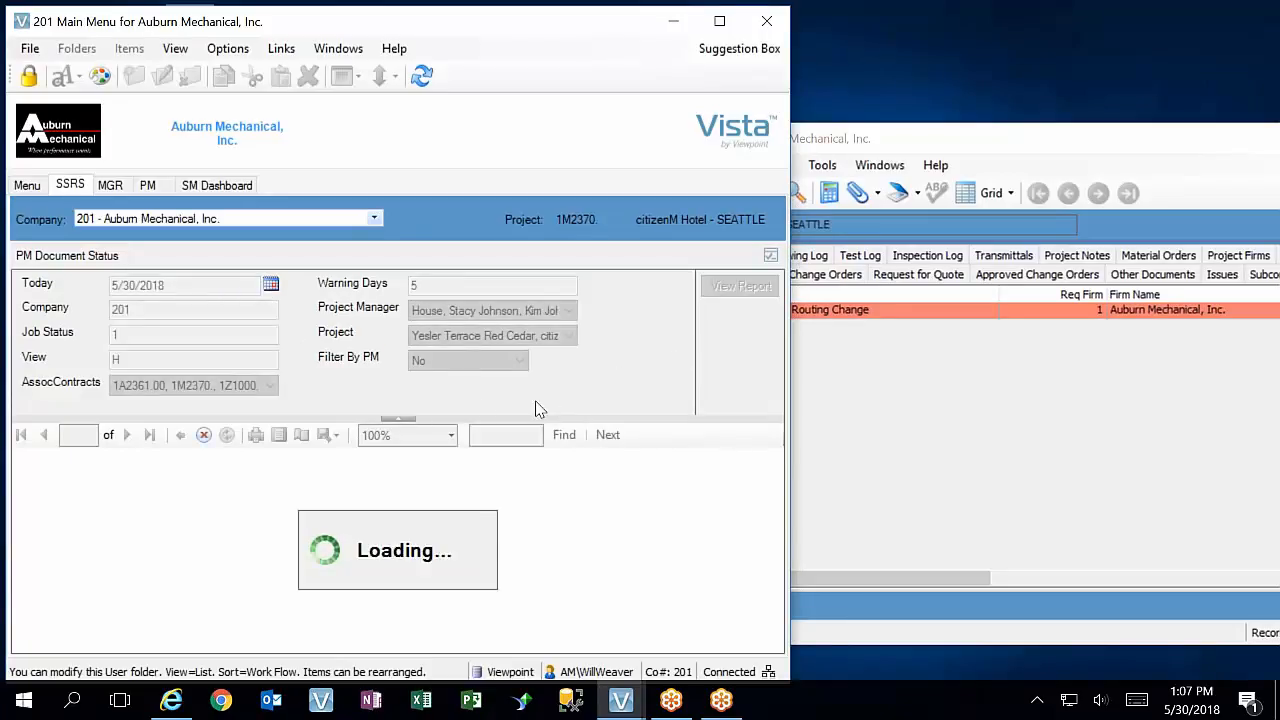
{"action": "left_click", "coordinate": [404, 422]}
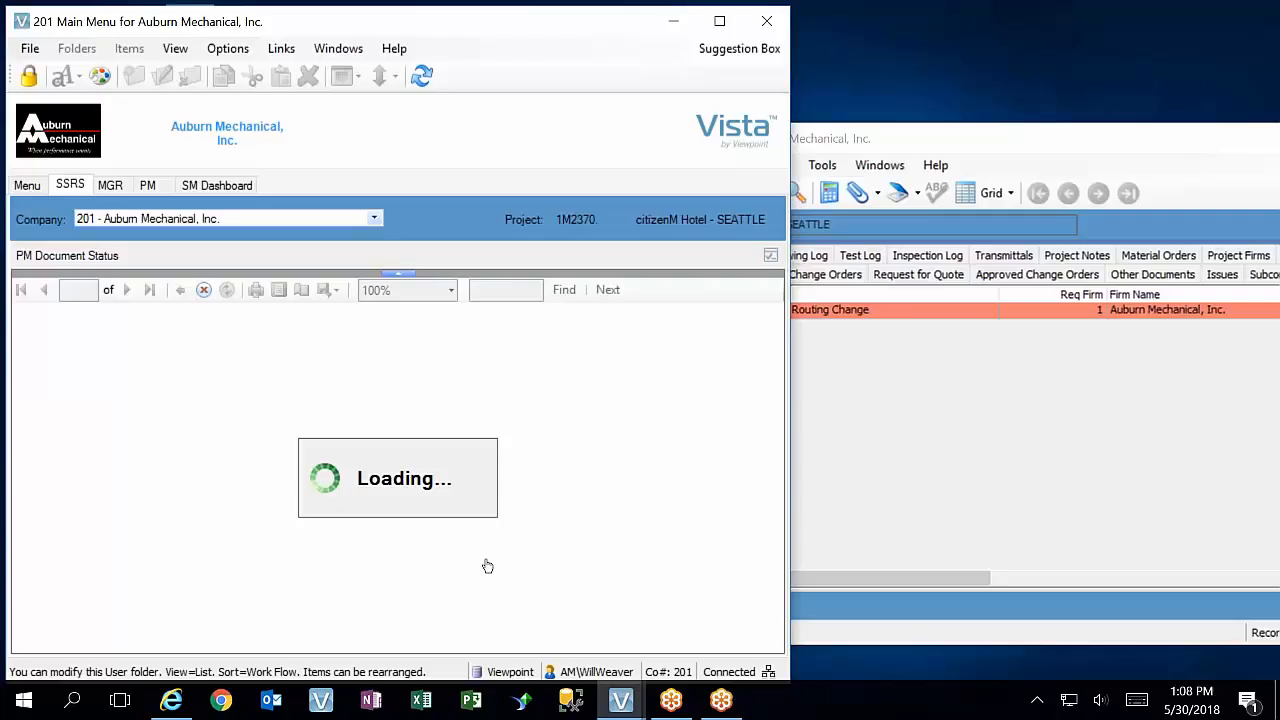
{"action": "left_click", "coordinate": [401, 276]}
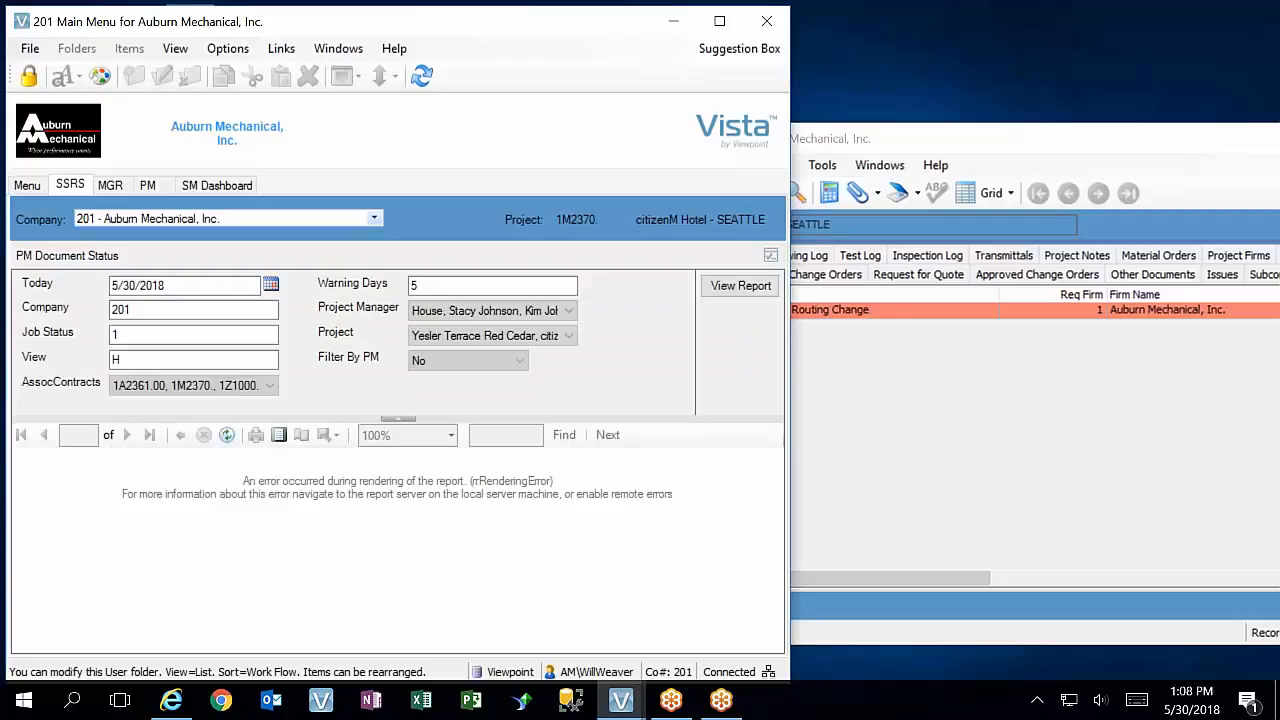
Restrict the PM Document Status report to the citizenM Hotel project's manager and try to run it again
{"action": "left_click", "coordinate": [540, 311]}
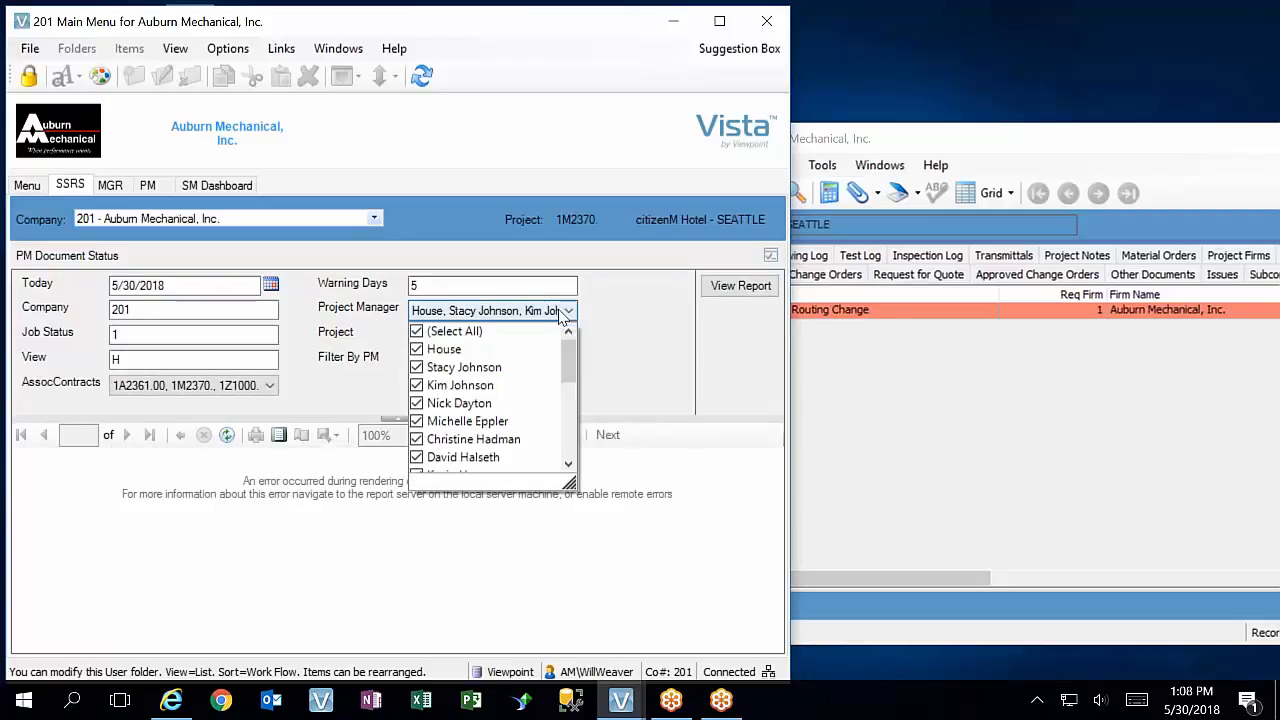
{"action": "left_click", "coordinate": [417, 331]}
{"action": "scroll", "coordinate": [474, 441], "scroll_direction": "down", "scroll_amount": 3}
{"action": "left_click", "coordinate": [417, 421]}
{"action": "left_click", "coordinate": [654, 374]}
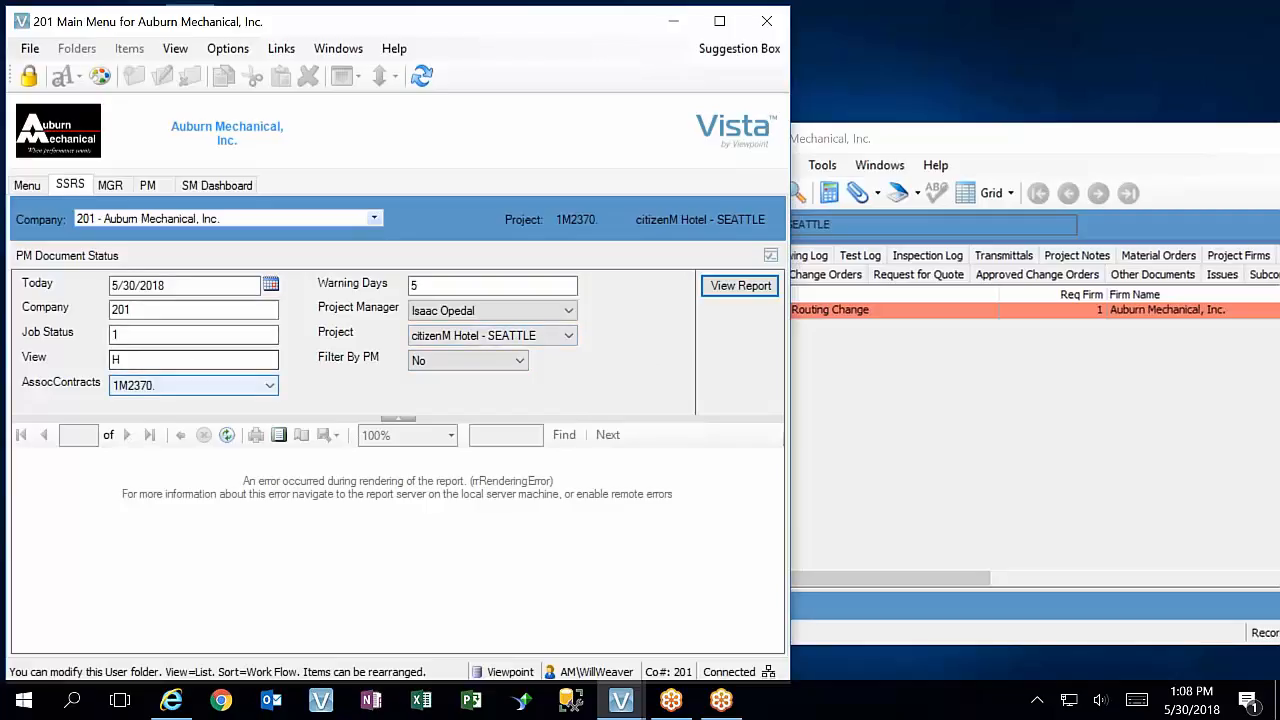
{"action": "left_click", "coordinate": [735, 288]}
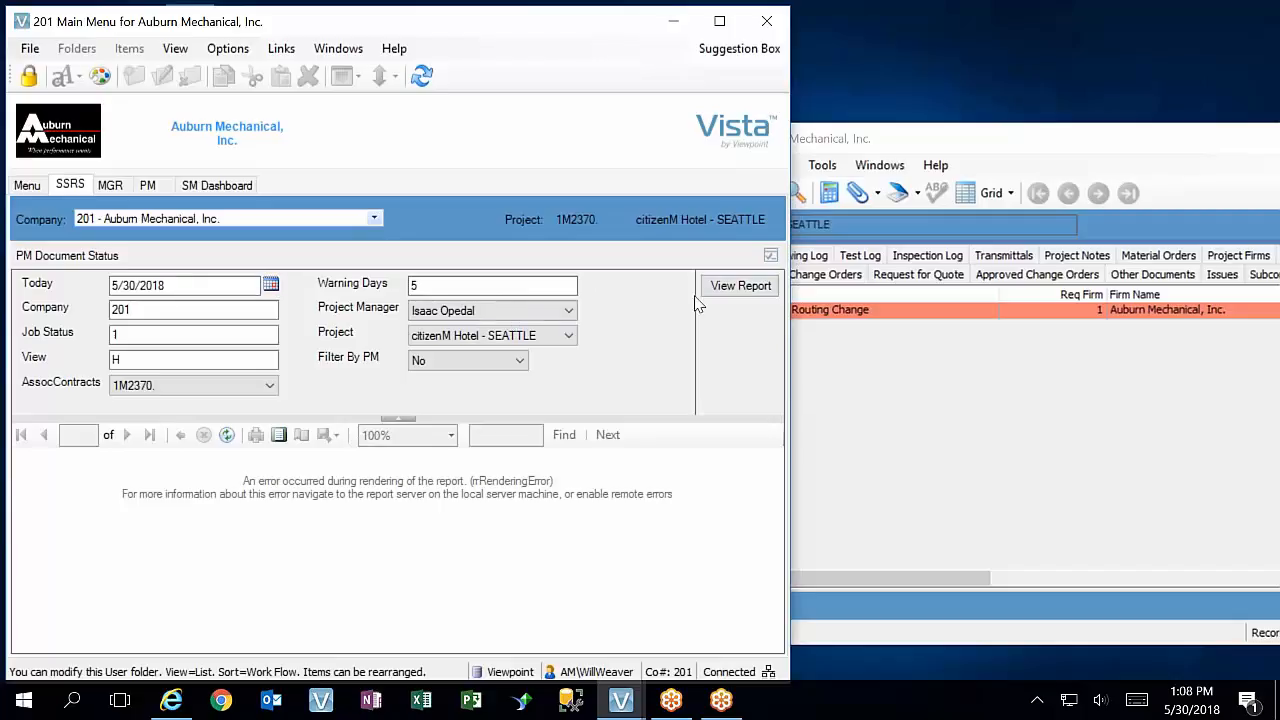
Change the report shown on the SSRS page to PM Dashboard
{"action": "left_click", "coordinate": [771, 255]}
{"action": "left_click", "coordinate": [302, 178]}
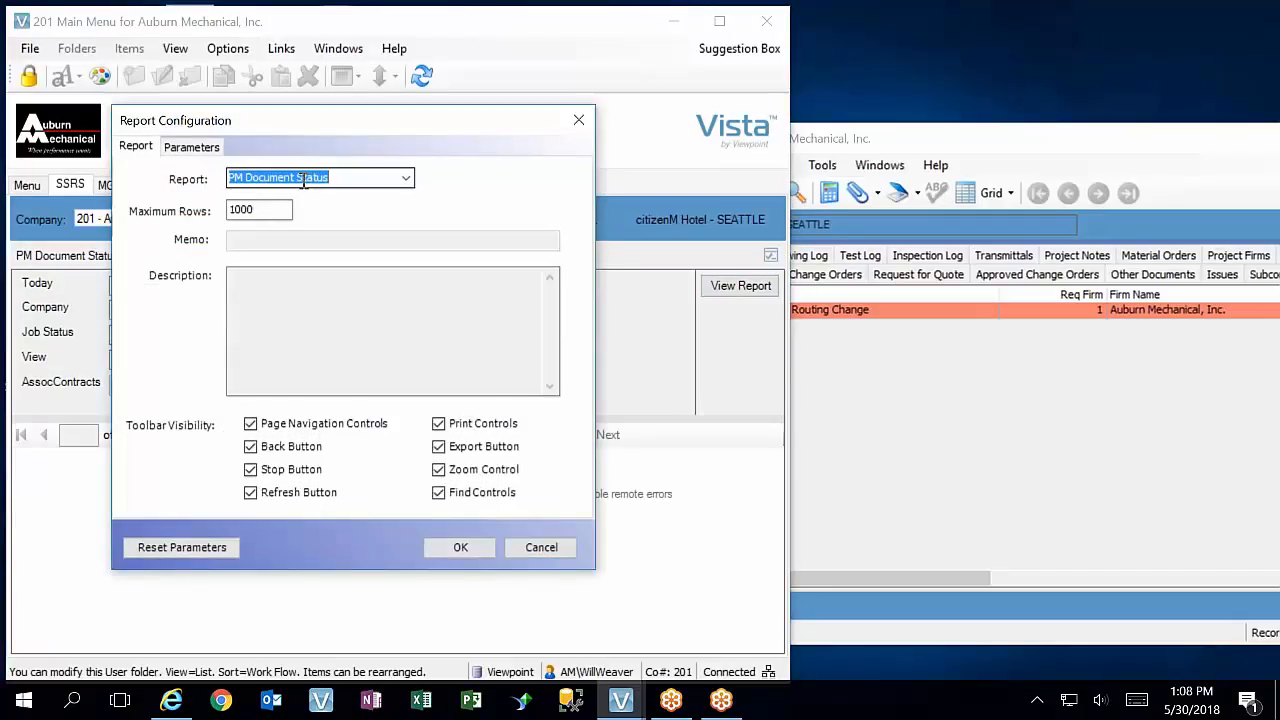
{"action": "left_click", "coordinate": [406, 178]}
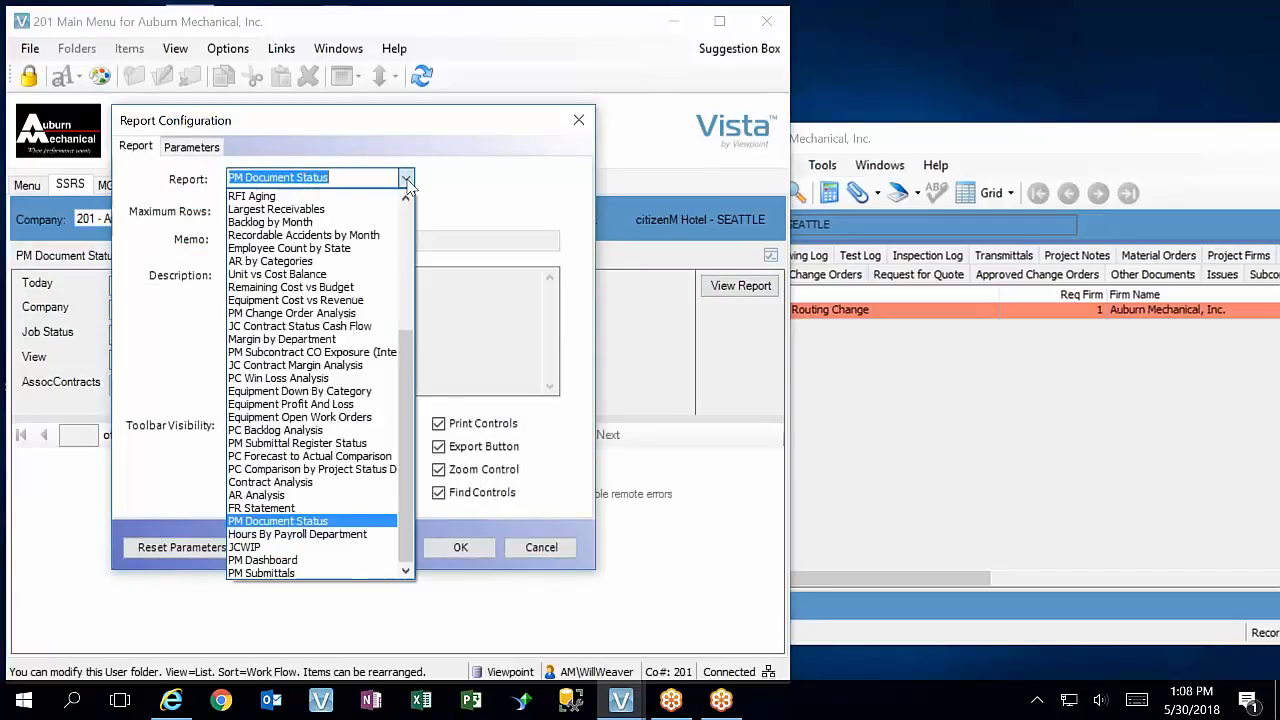
{"action": "left_click", "coordinate": [303, 561]}
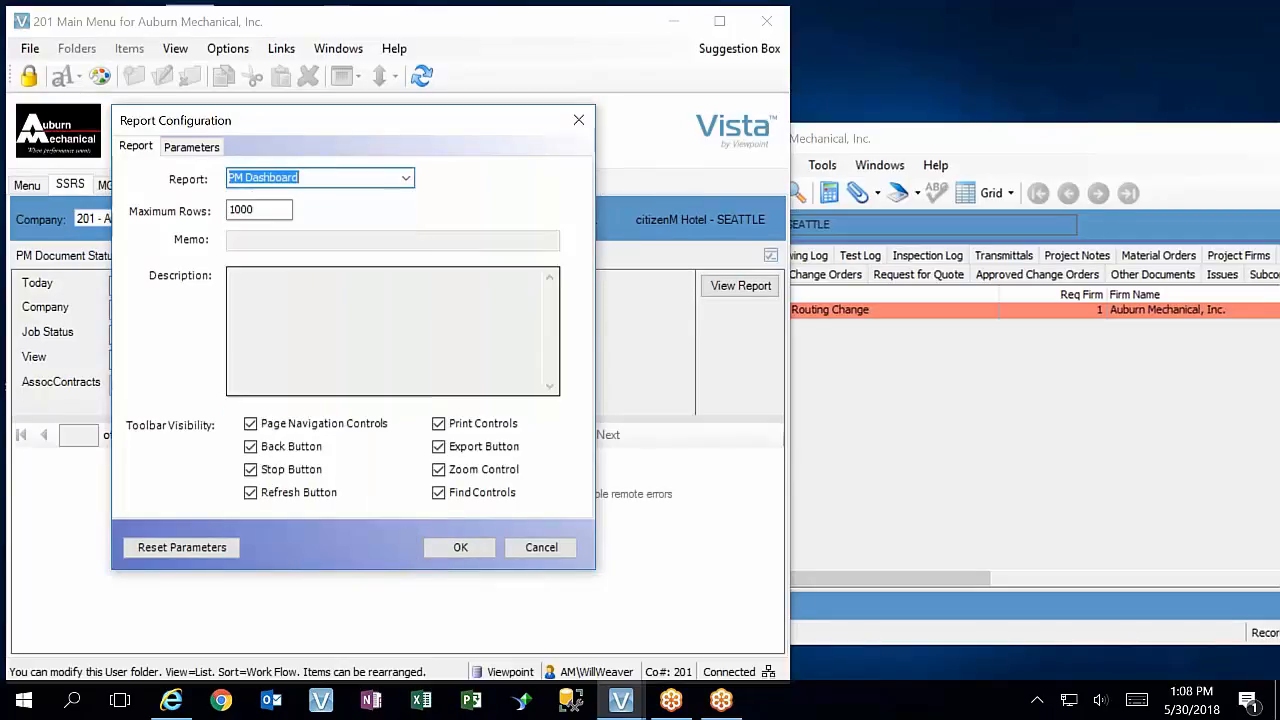
{"action": "left_click", "coordinate": [463, 547]}
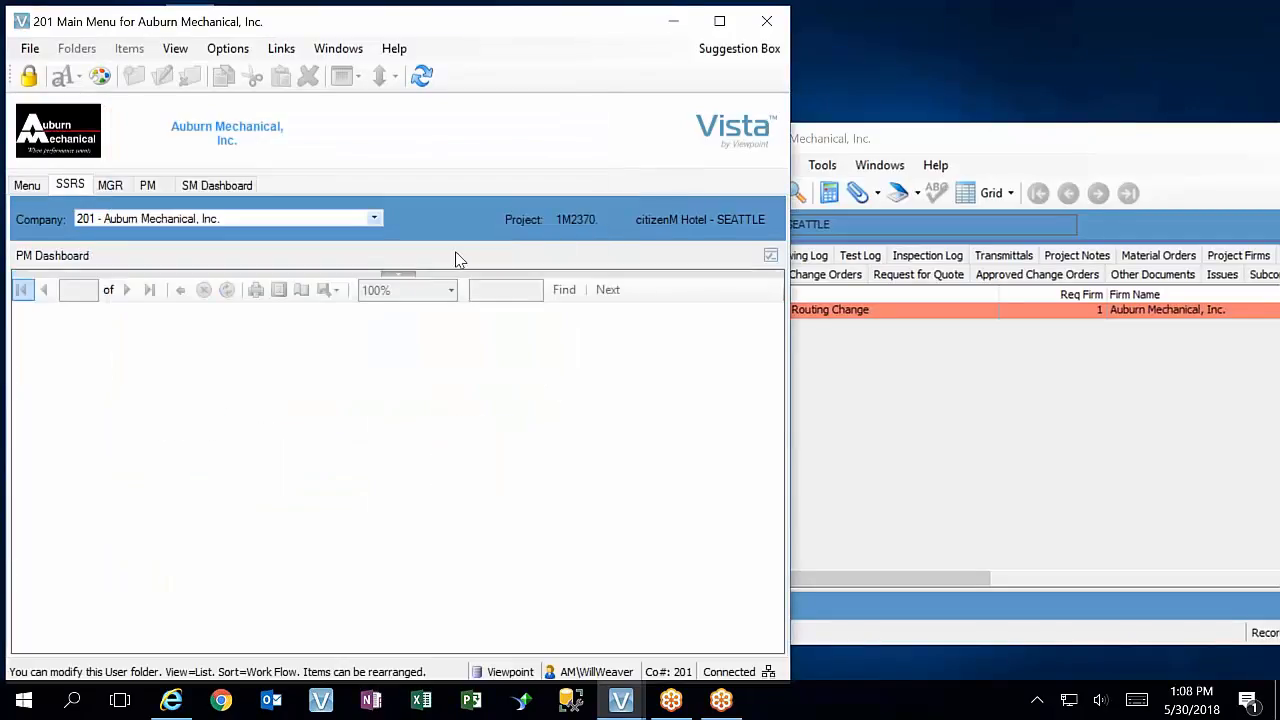
Set the PM Dashboard parameters to company 201 - Auburn Mechanical, Inc. and the citizenM Hotel project's manager
{"action": "left_click", "coordinate": [406, 273]}
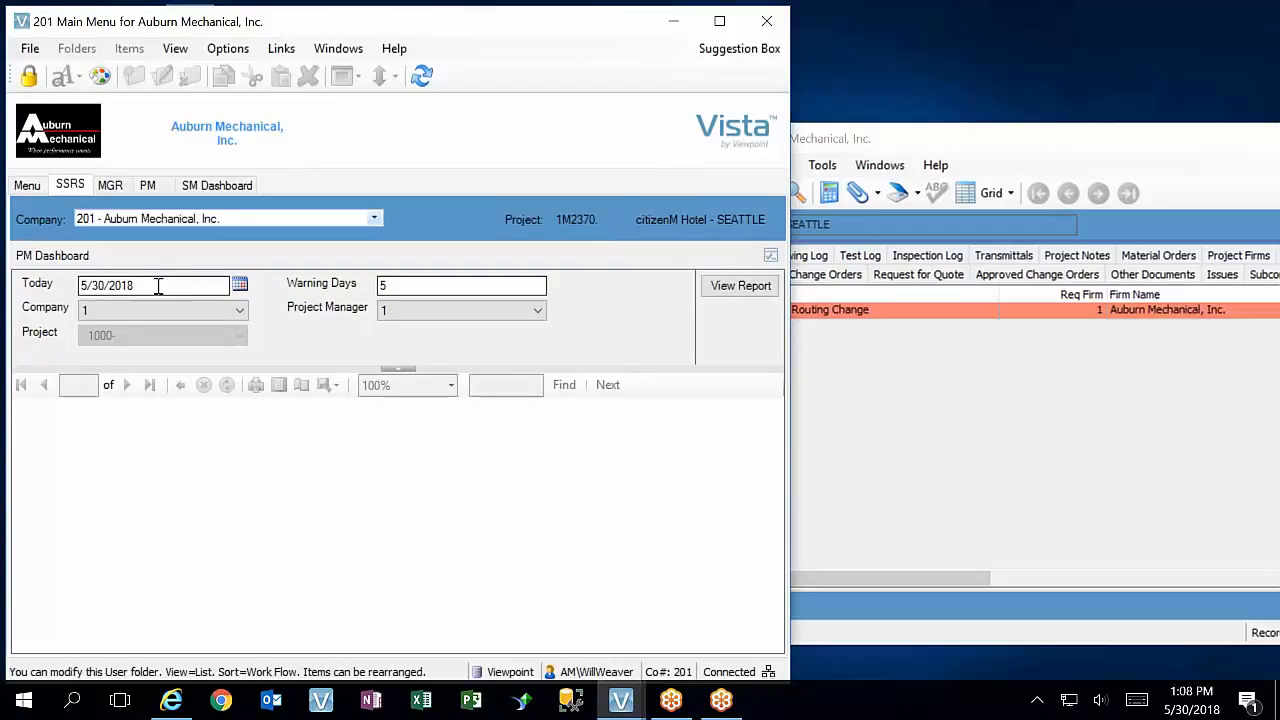
{"action": "left_click", "coordinate": [142, 313]}
{"action": "left_click", "coordinate": [118, 341]}
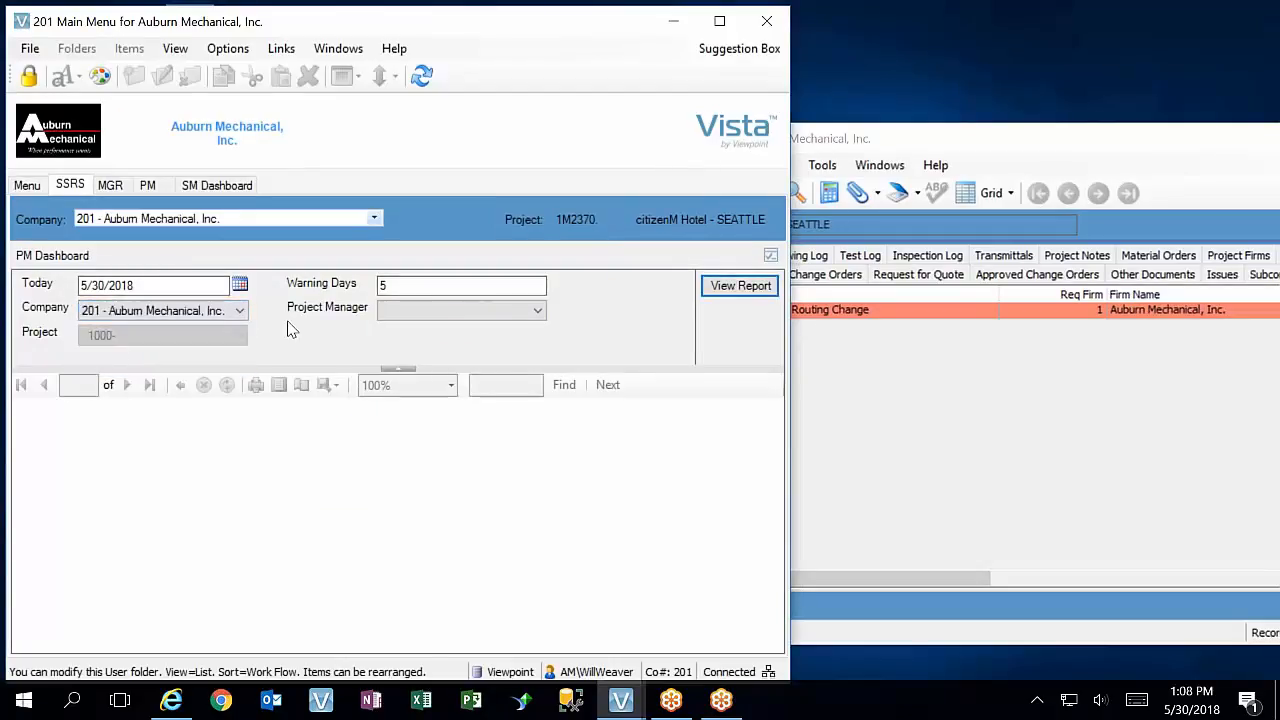
{"action": "left_click", "coordinate": [537, 310]}
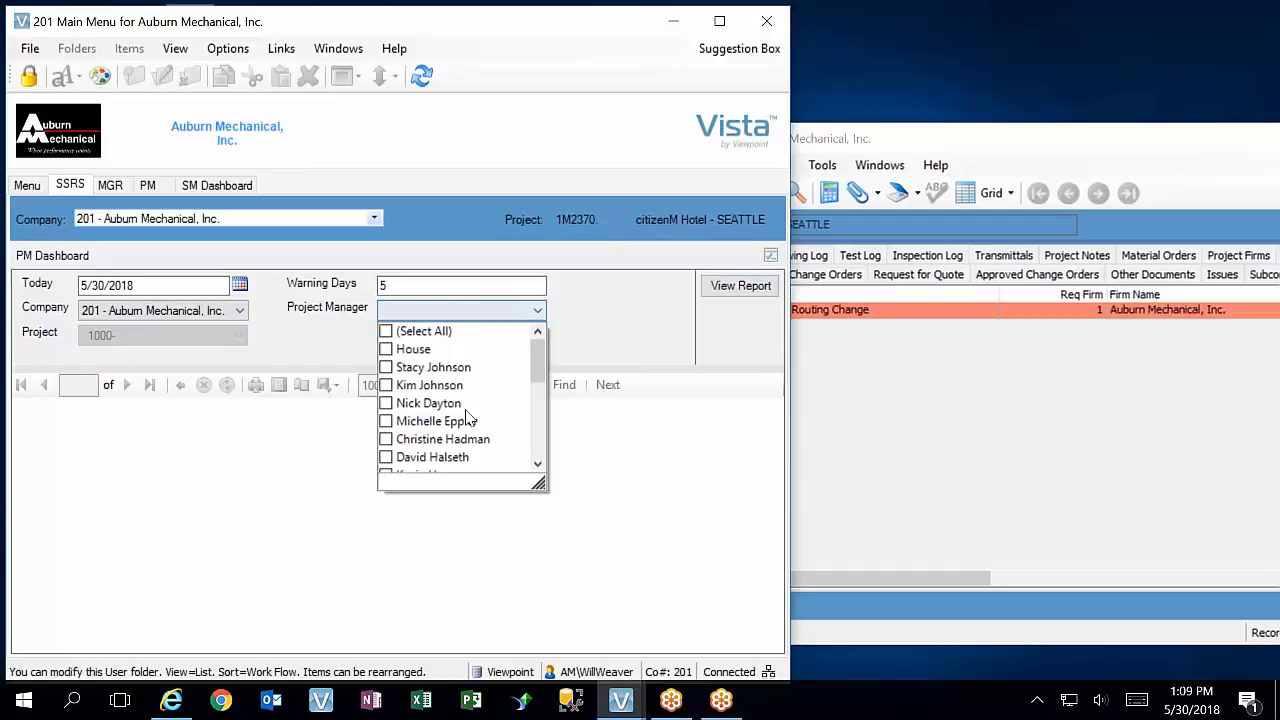
{"action": "left_click_drag", "start_coordinate": [538, 355], "coordinate": [545, 410]}
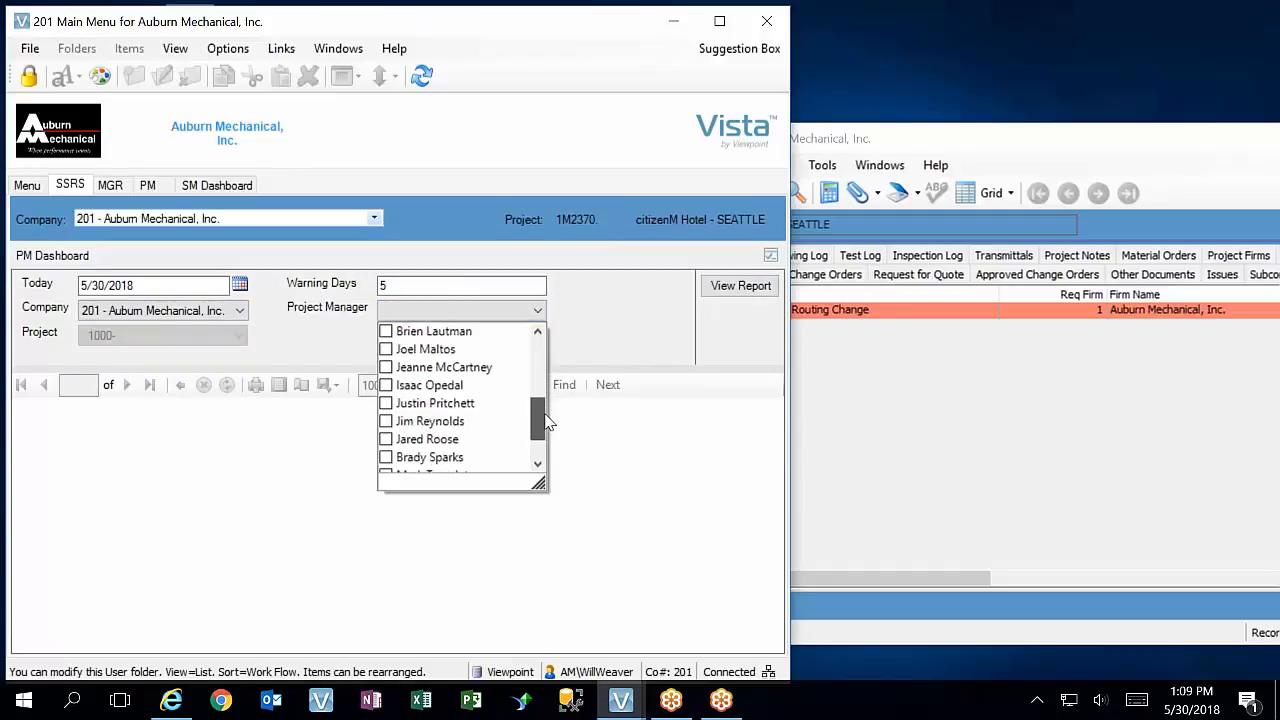
{"action": "left_click", "coordinate": [393, 385]}
{"action": "left_click", "coordinate": [583, 350]}
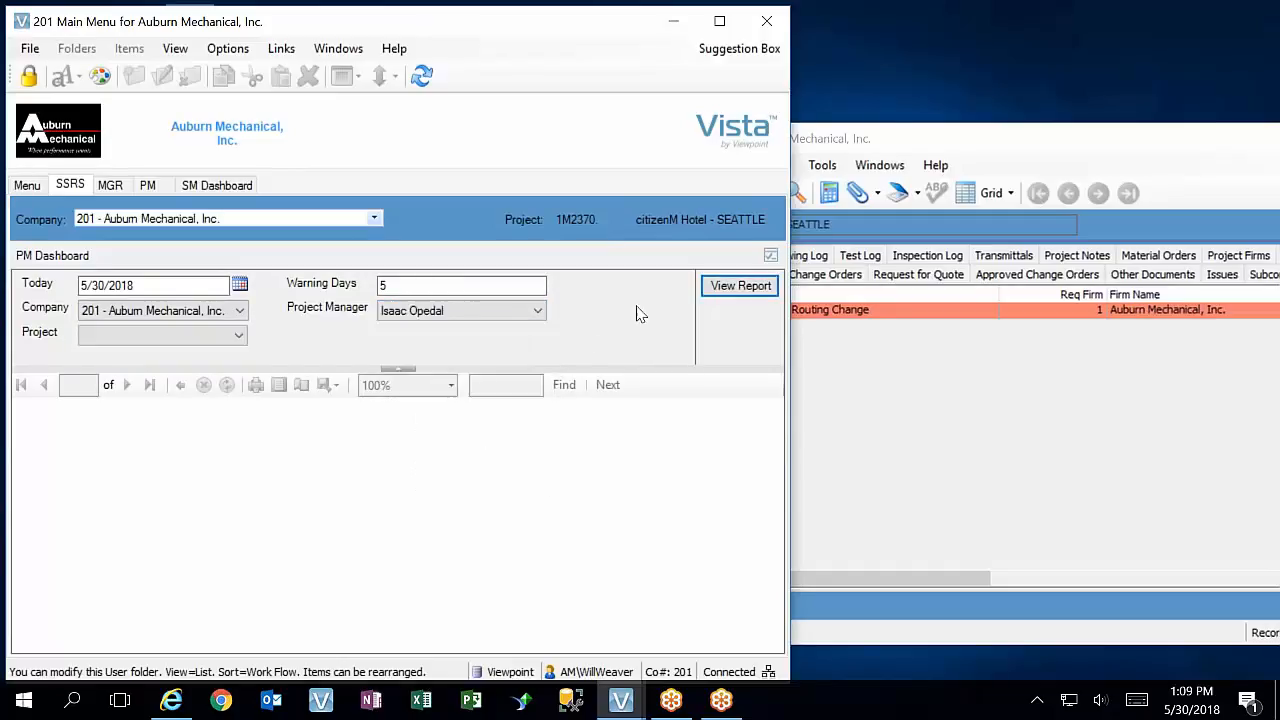
Select project 1M2370. citizenM Hotel - SEATTLE and run the PM Dashboard report
{"action": "left_click", "coordinate": [239, 334]}
{"action": "left_click", "coordinate": [98, 357]}
{"action": "left_click", "coordinate": [392, 362]}
{"action": "left_click", "coordinate": [712, 291]}
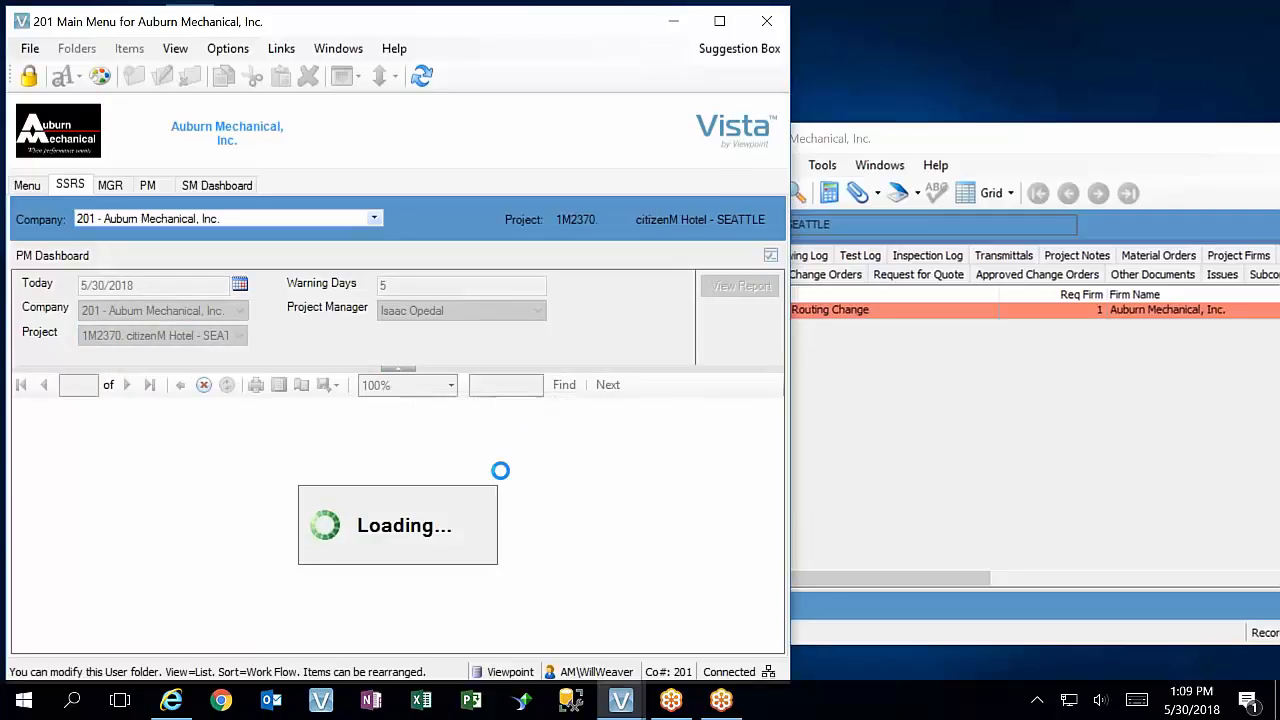
Hide the report parameters and maximize the main menu window to view the dashboard's Requests for Information section
{"action": "left_click", "coordinate": [398, 369]}
{"action": "double_click", "coordinate": [553, 32]}
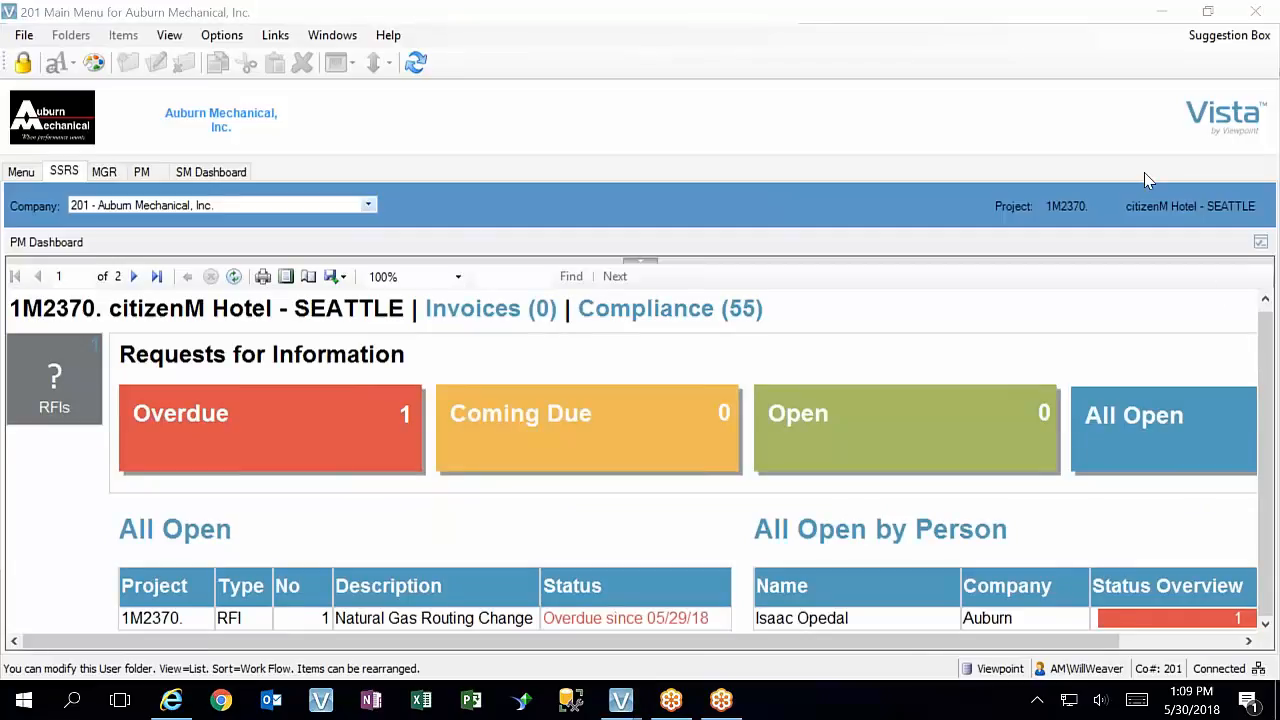
{"action": "left_click", "coordinate": [1261, 381]}
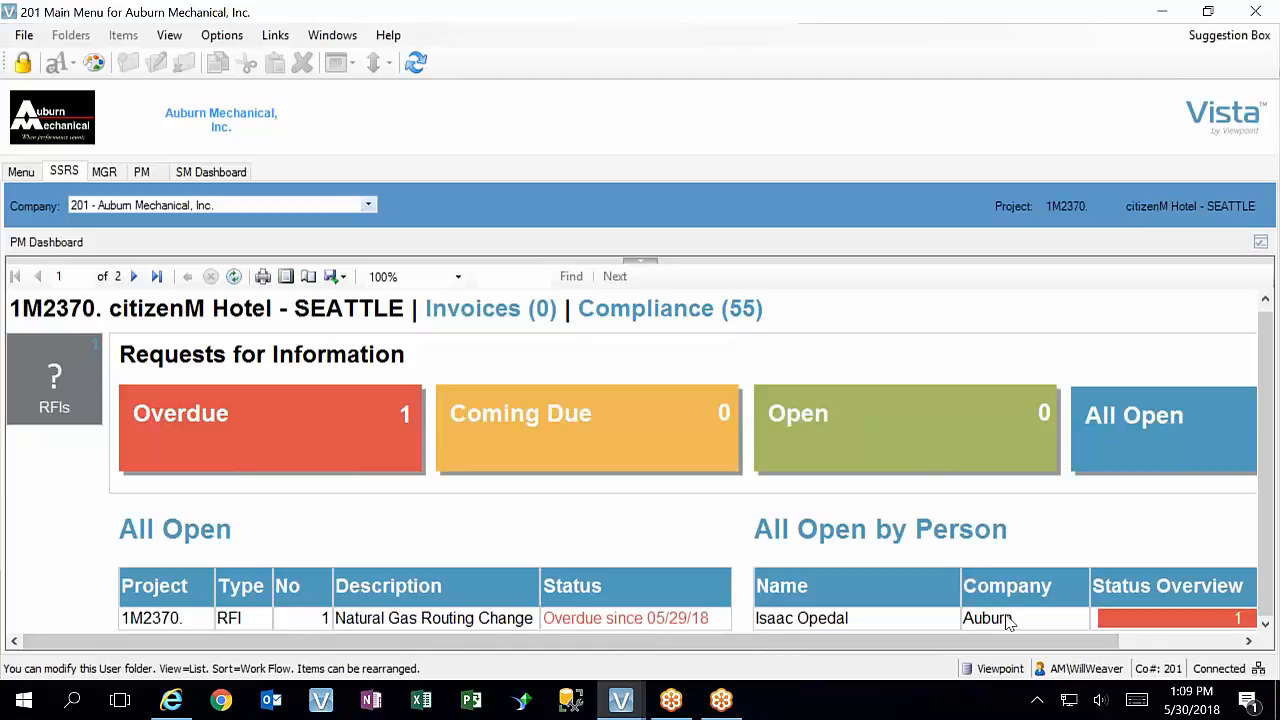
Drill into the dashboard's overdue RFIs, setting the company to 201 - Auburn Mechanical, Inc. and choosing the citizenM Hotel project's manager
{"action": "left_click", "coordinate": [338, 418]}
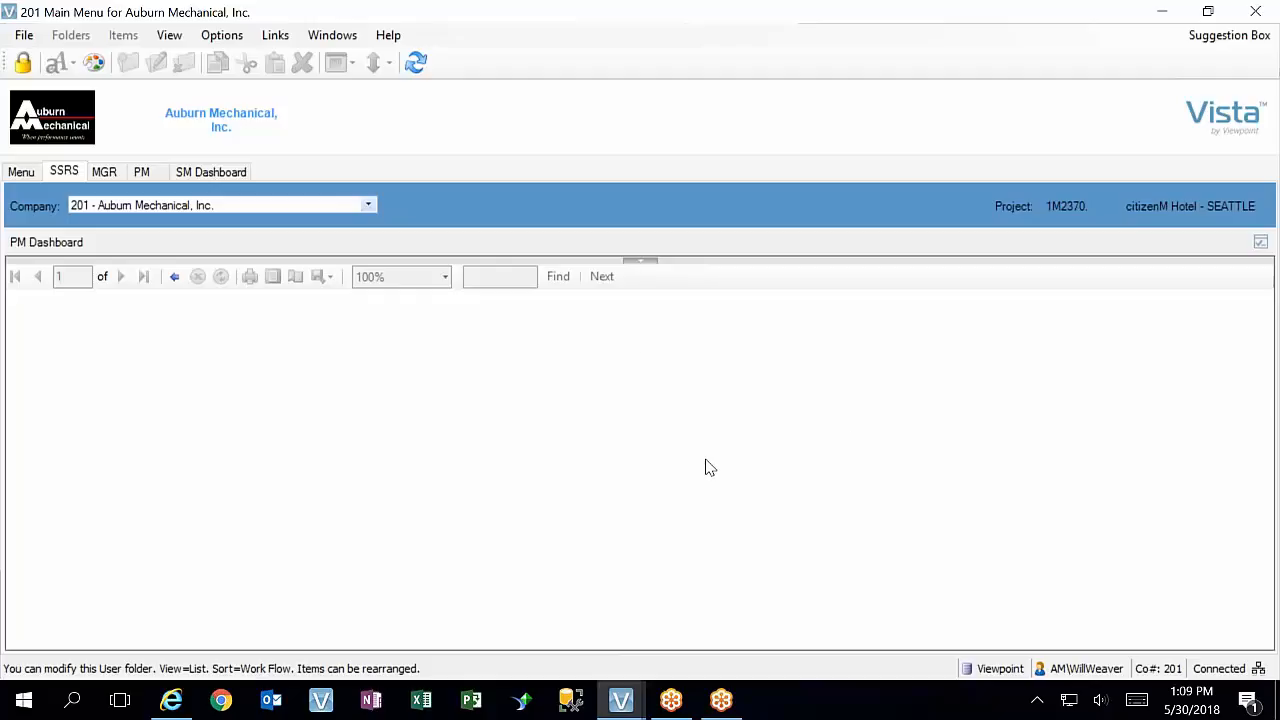
{"action": "left_click", "coordinate": [648, 262]}
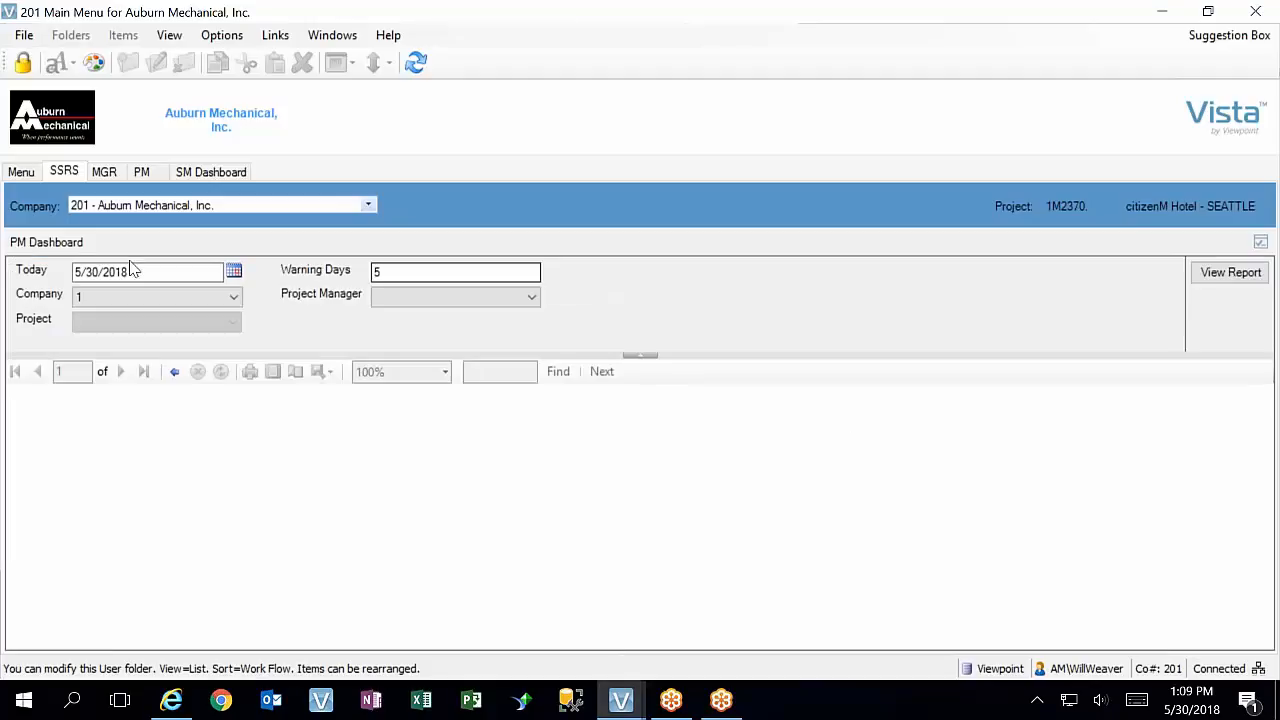
{"action": "left_click", "coordinate": [95, 296]}
{"action": "left_click", "coordinate": [110, 325]}
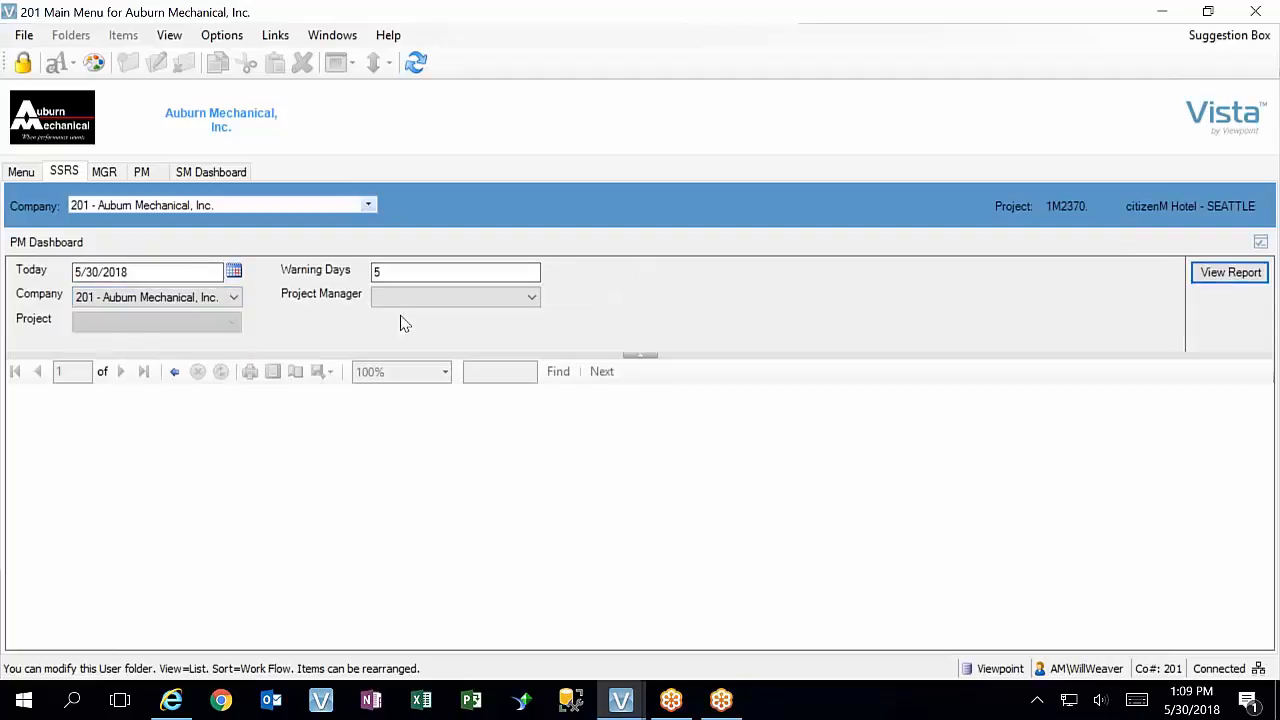
{"action": "left_click", "coordinate": [462, 300]}
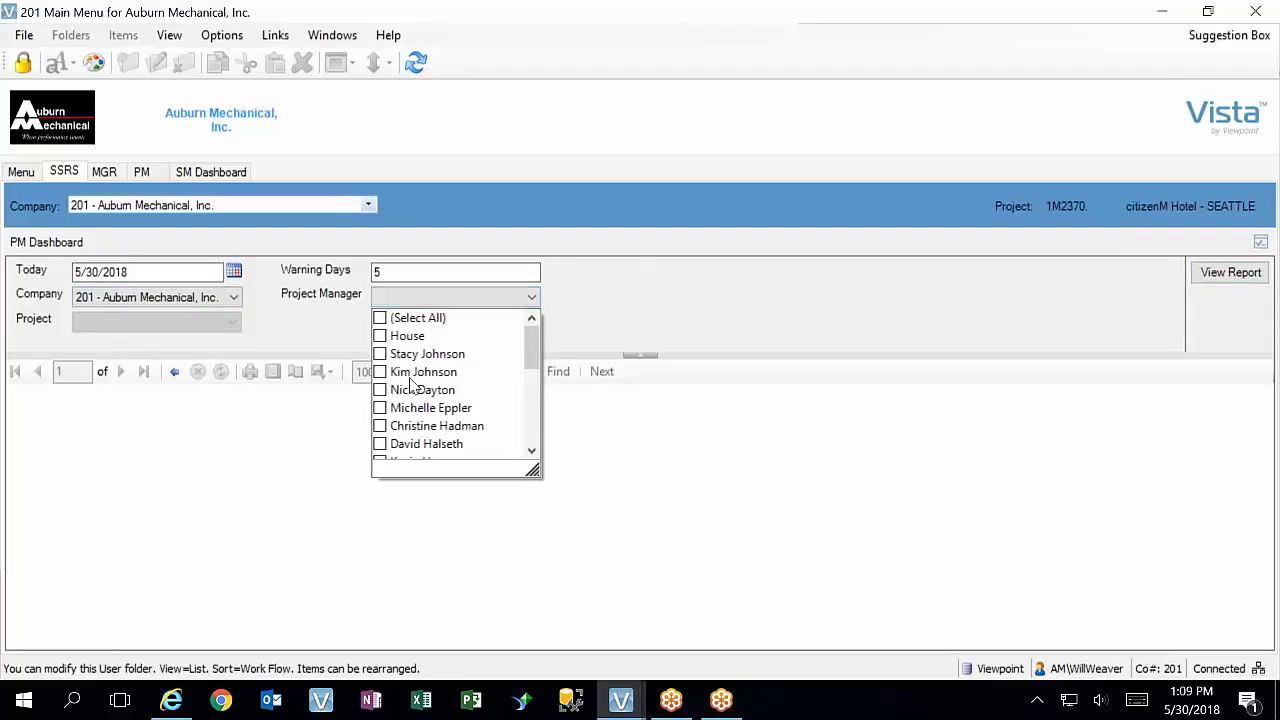
{"action": "left_click_drag", "start_coordinate": [540, 350], "coordinate": [531, 404]}
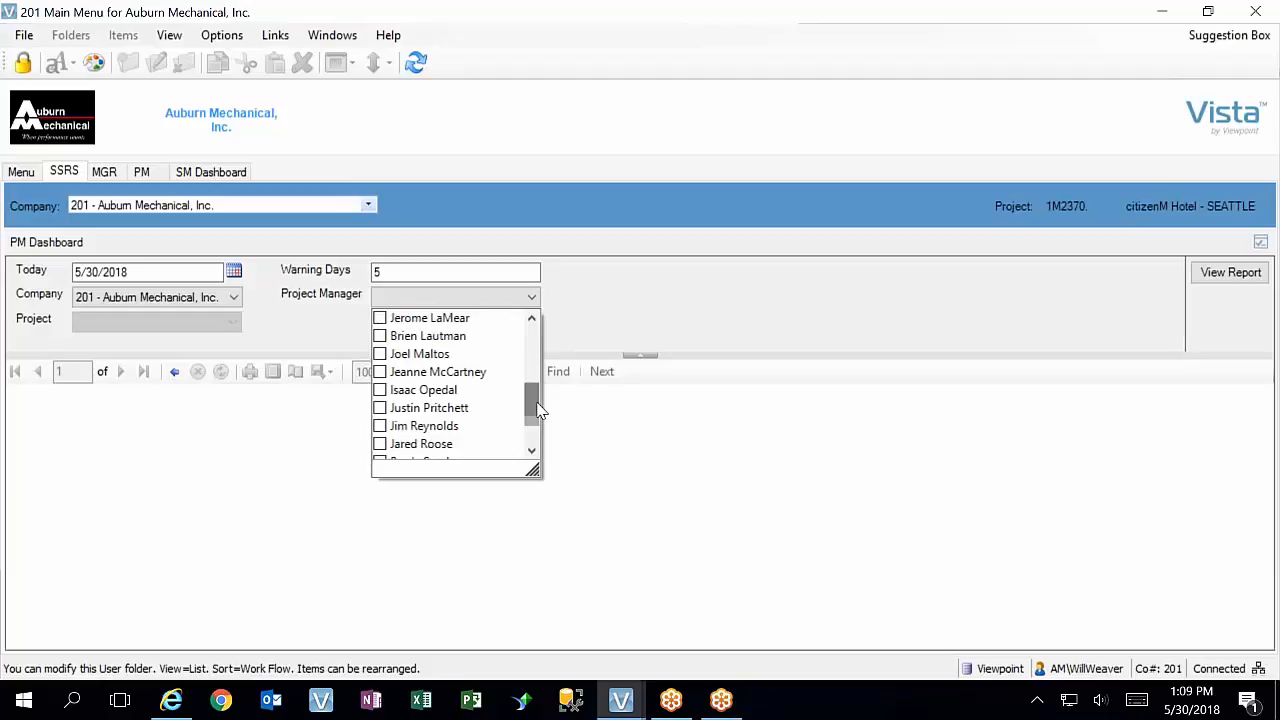
{"action": "left_click", "coordinate": [381, 390]}
Select project 1M2370. citizenM Hotel - SEATTLE and run the overdue RFI report to view its Overdue table
{"action": "left_click", "coordinate": [172, 326]}
{"action": "left_click", "coordinate": [218, 325]}
{"action": "left_click", "coordinate": [80, 343]}
{"action": "left_click", "coordinate": [808, 300]}
{"action": "left_click", "coordinate": [1225, 276]}
{"action": "scroll", "coordinate": [585, 398], "scroll_direction": "down", "scroll_amount": 1}
{"action": "scroll", "coordinate": [369, 491], "scroll_direction": "down", "scroll_amount": 3}
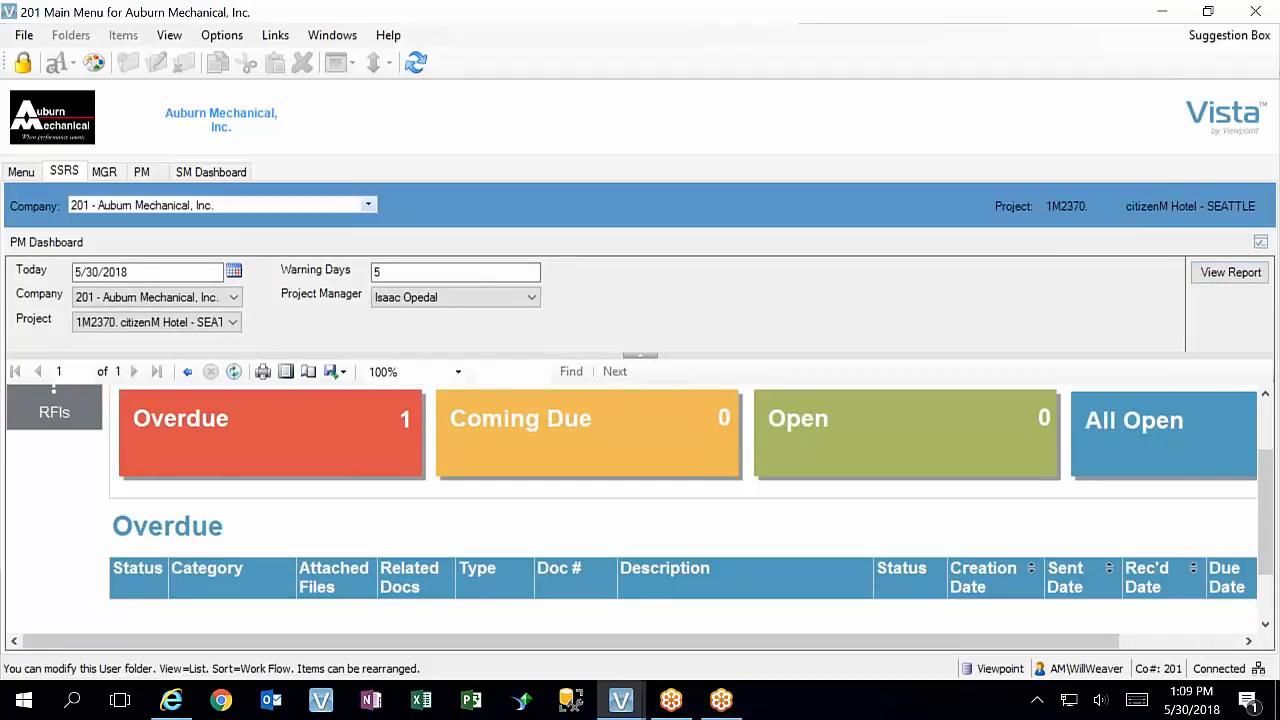
{"action": "scroll", "coordinate": [650, 578], "scroll_direction": "up", "scroll_amount": 2}
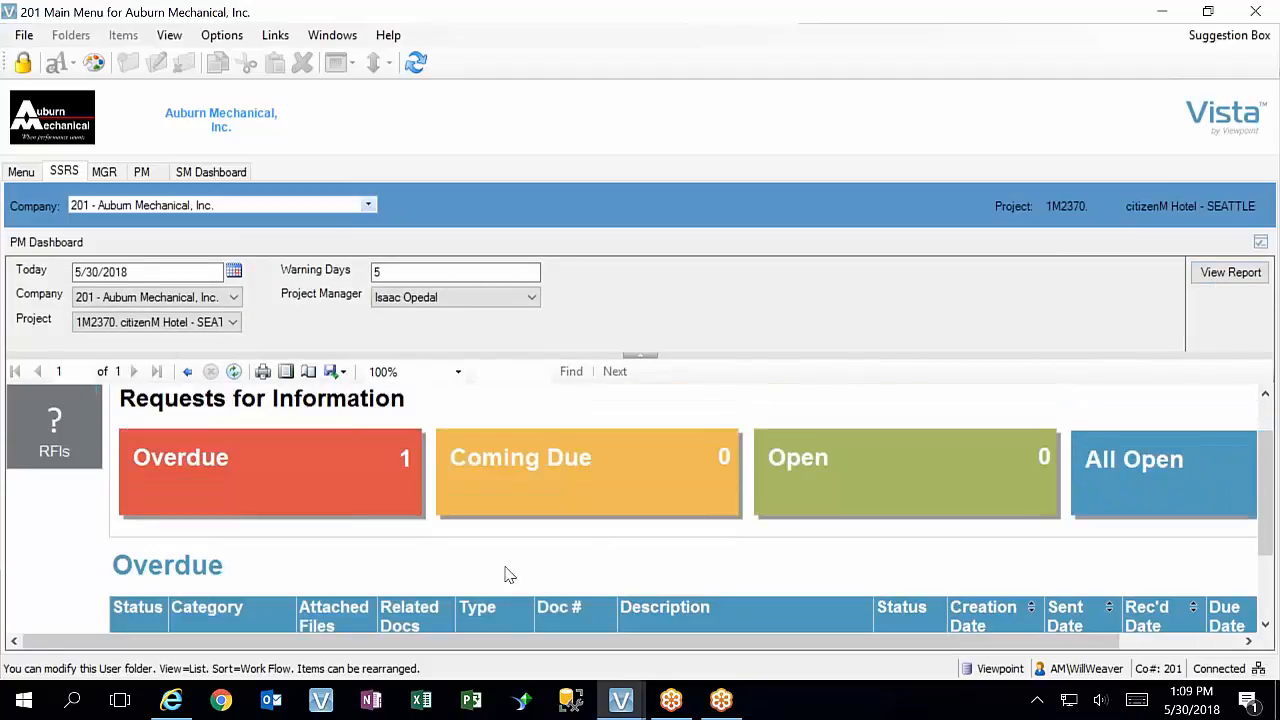
Follow the dashboard's RFIs link and review the Company and Warning Days parameters of the report
{"action": "left_click", "coordinate": [53, 428]}
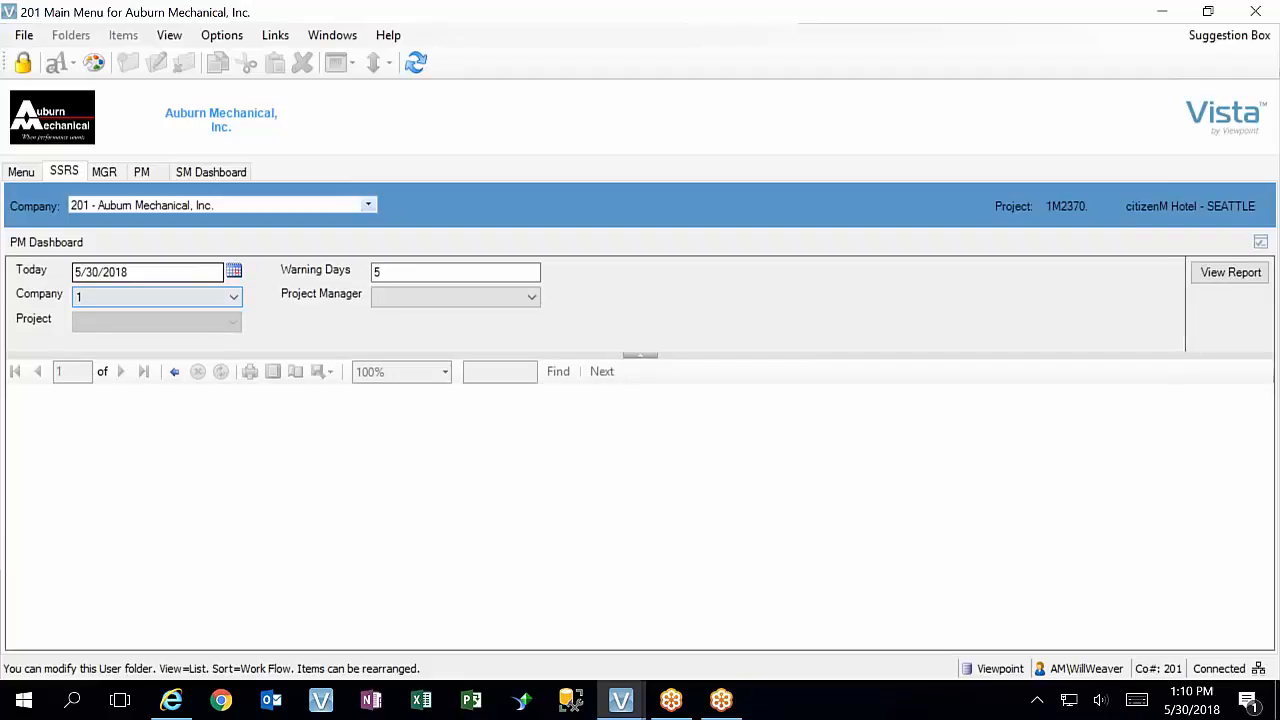
{"action": "left_click", "coordinate": [87, 302]}
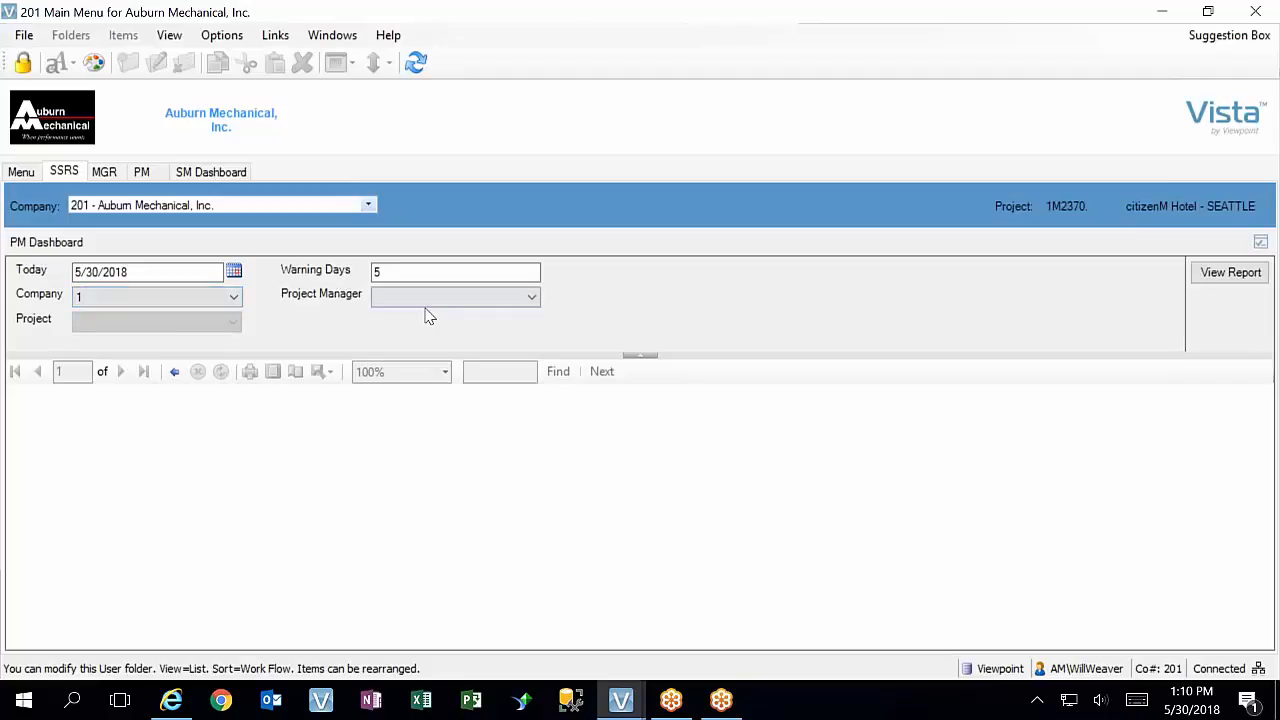
{"action": "left_click", "coordinate": [409, 275]}
{"action": "double_click", "coordinate": [455, 281]}
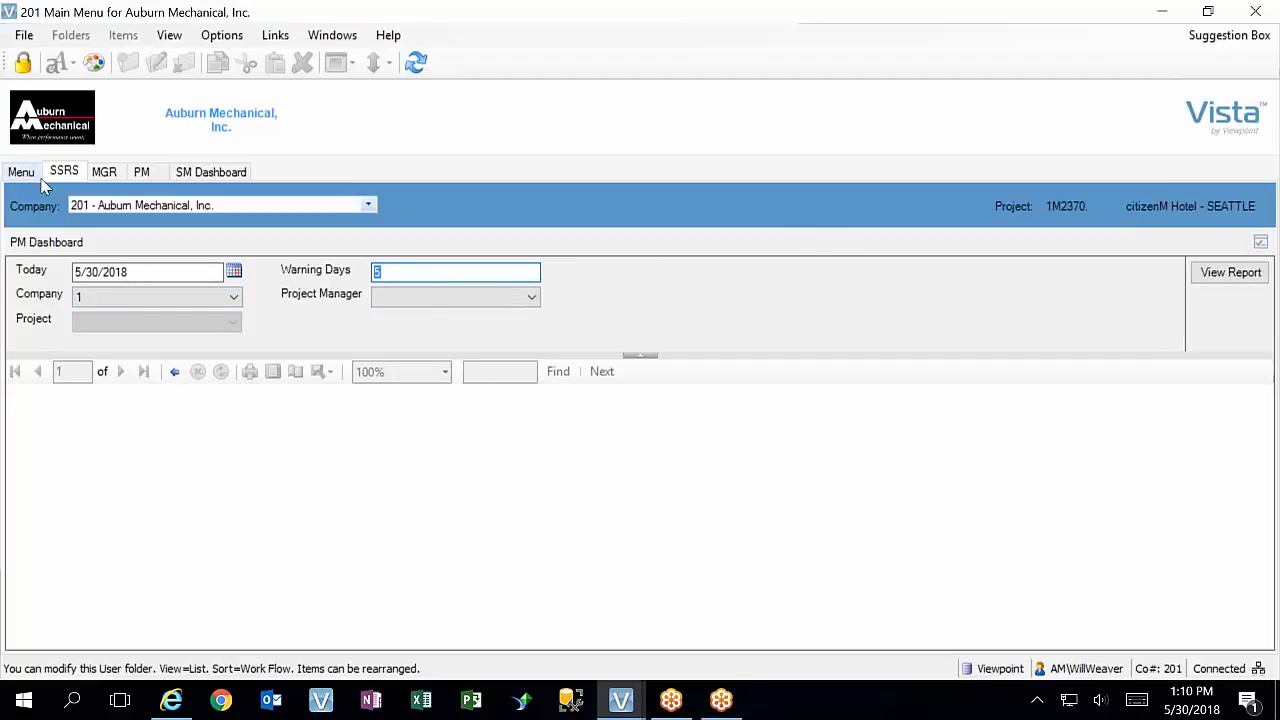
Return to the PM05 – Other Tasks programs and open the Natural Gas Routing Change RFI in the PM Request For Information form
{"action": "left_click", "coordinate": [21, 172]}
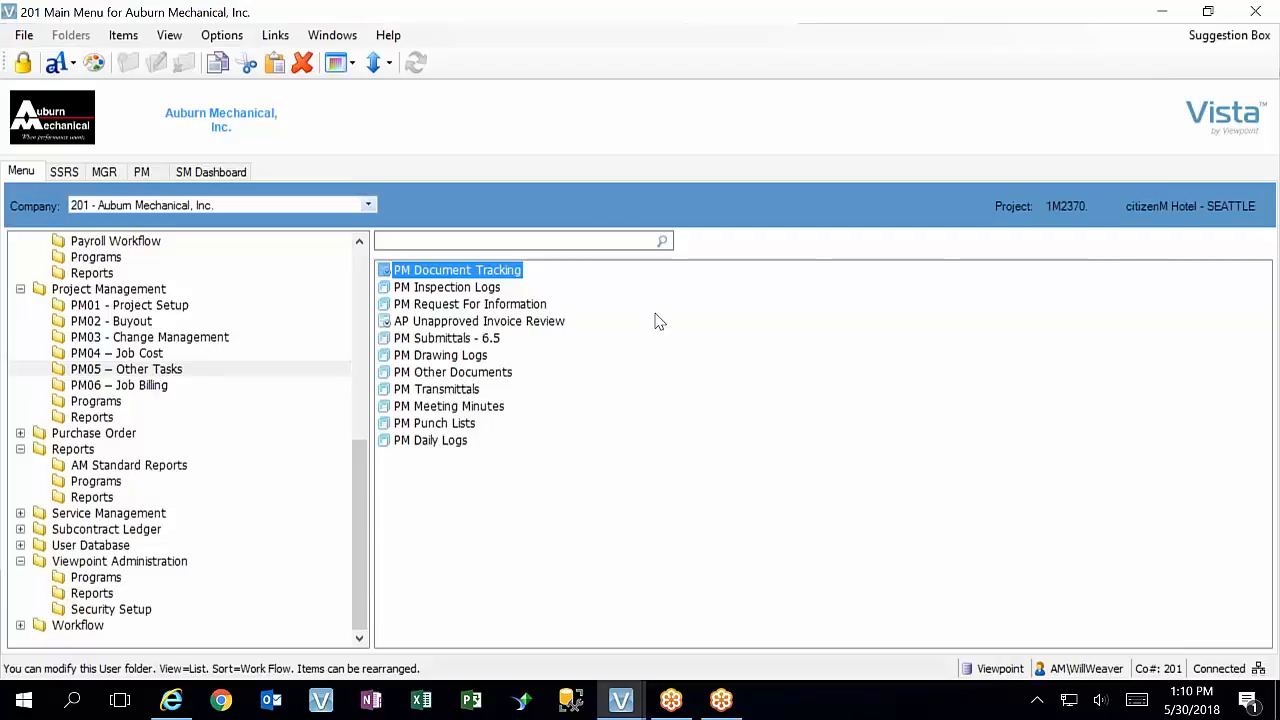
{"action": "mouse_move", "coordinate": [620, 700]}
{"action": "left_click", "coordinate": [688, 625]}
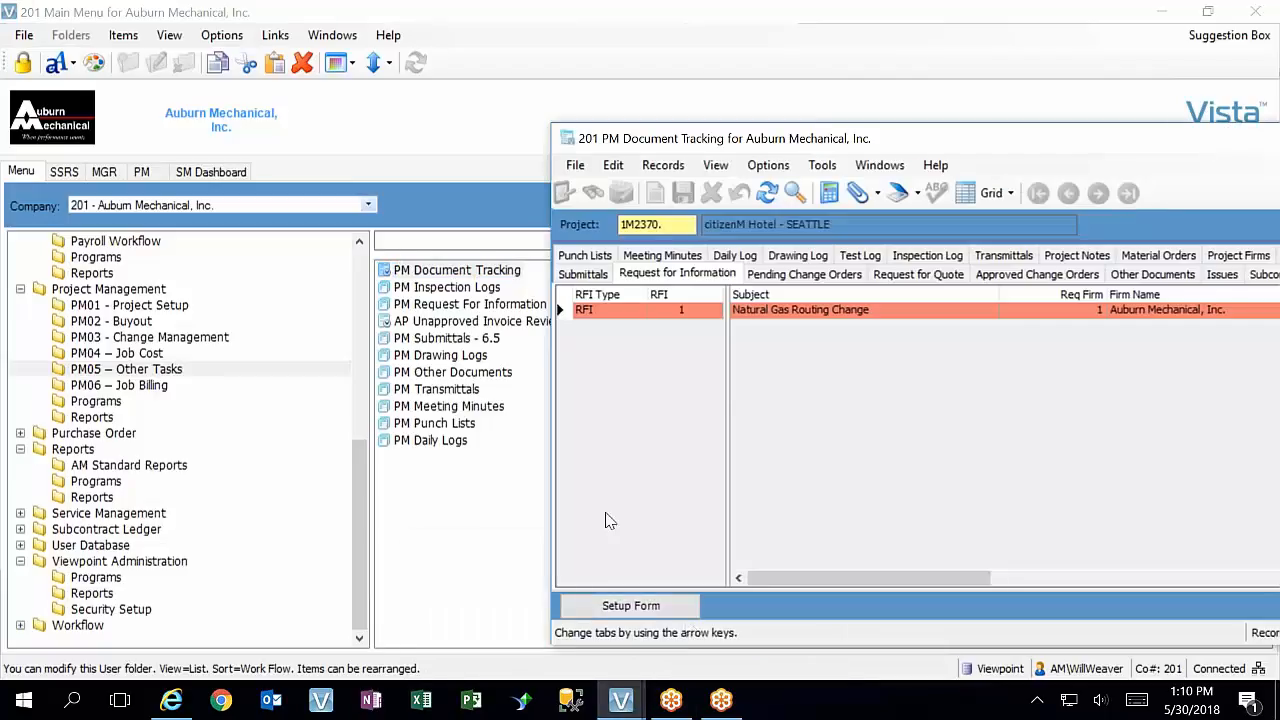
{"action": "double_click", "coordinate": [508, 310]}
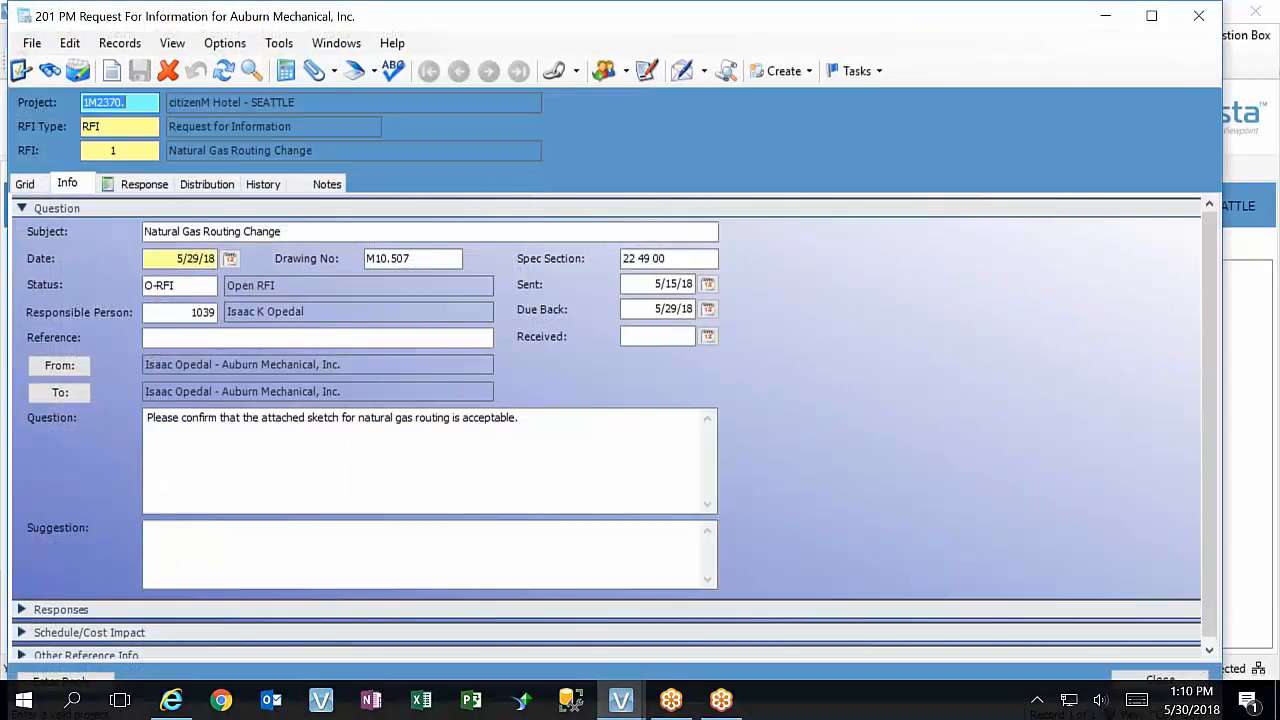
Look through the RFI form's Tools commands and attachment options without choosing any
{"action": "left_click", "coordinate": [853, 71]}
{"action": "left_click", "coordinate": [920, 420]}
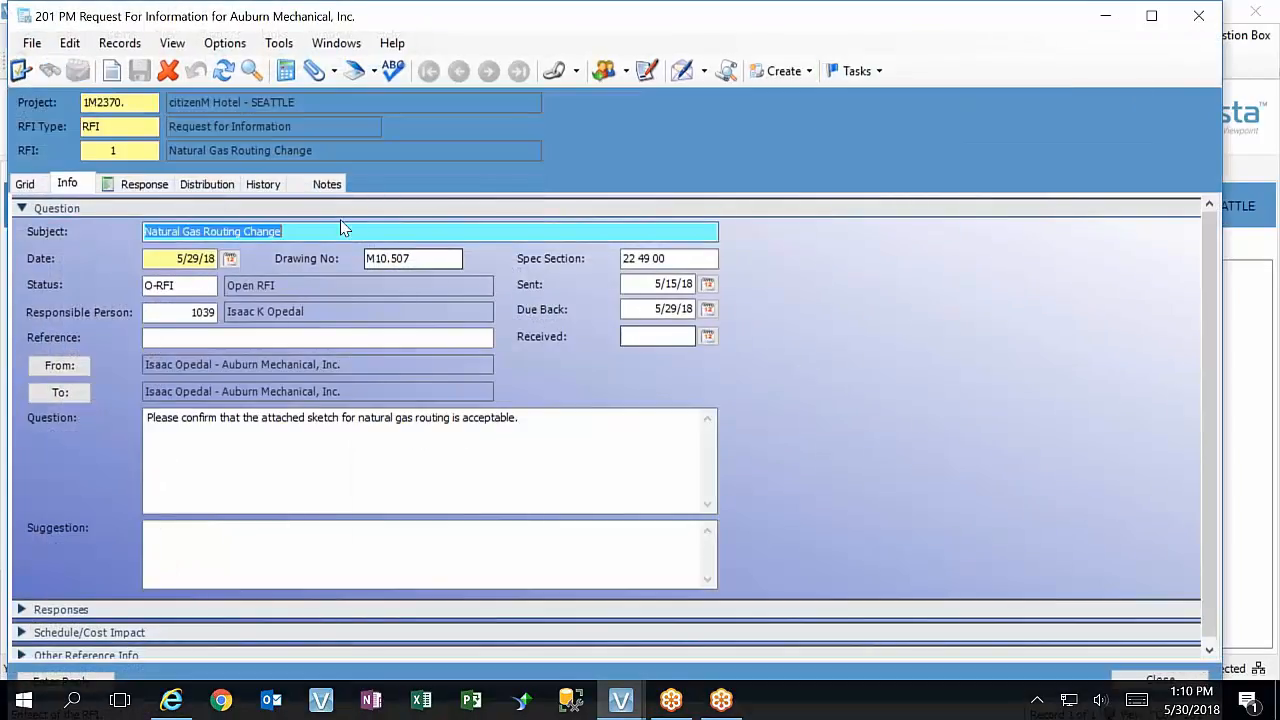
{"action": "scroll", "coordinate": [332, 341], "scroll_direction": "down", "scroll_amount": 1}
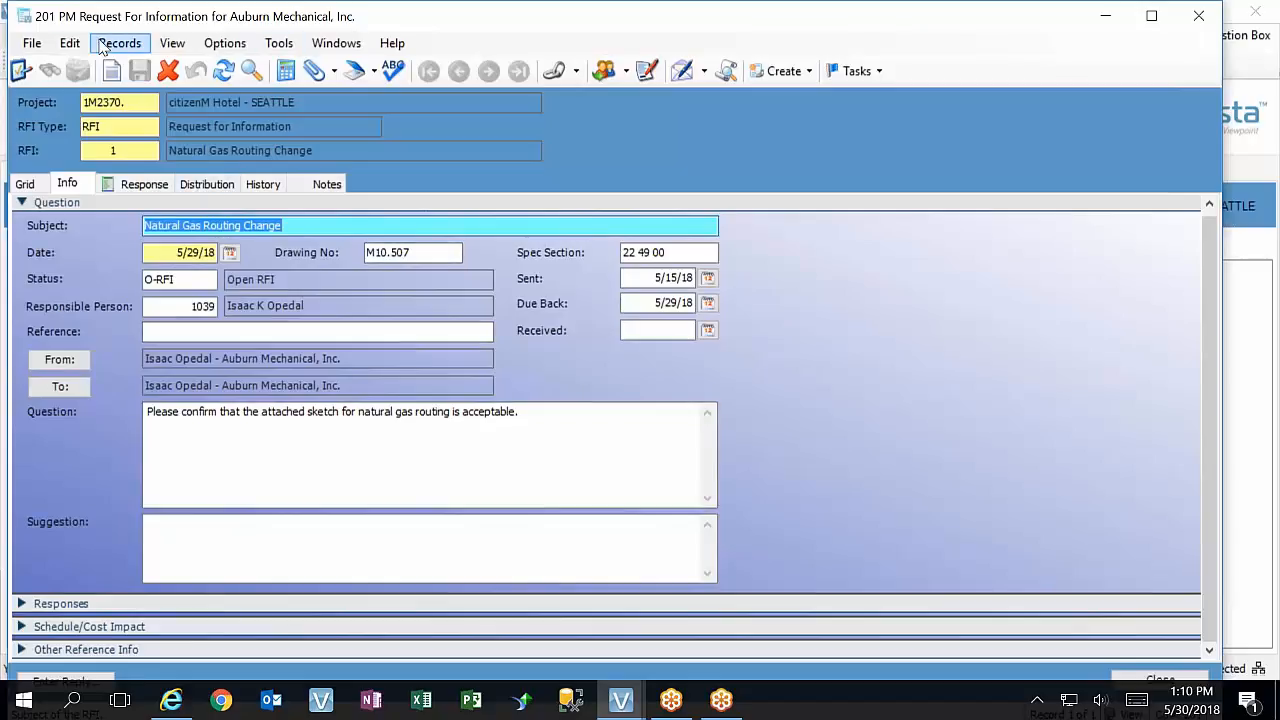
{"action": "left_click", "coordinate": [280, 44]}
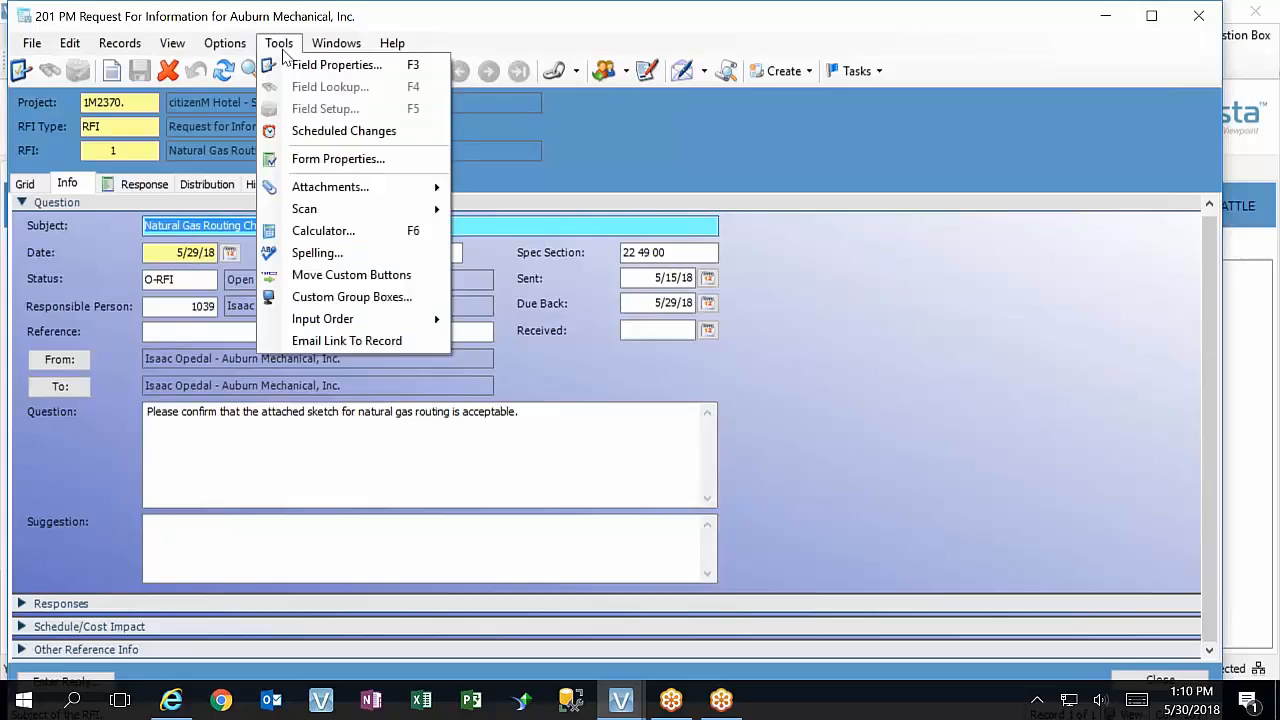
{"action": "left_click", "coordinate": [489, 23]}
{"action": "left_click", "coordinate": [336, 73]}
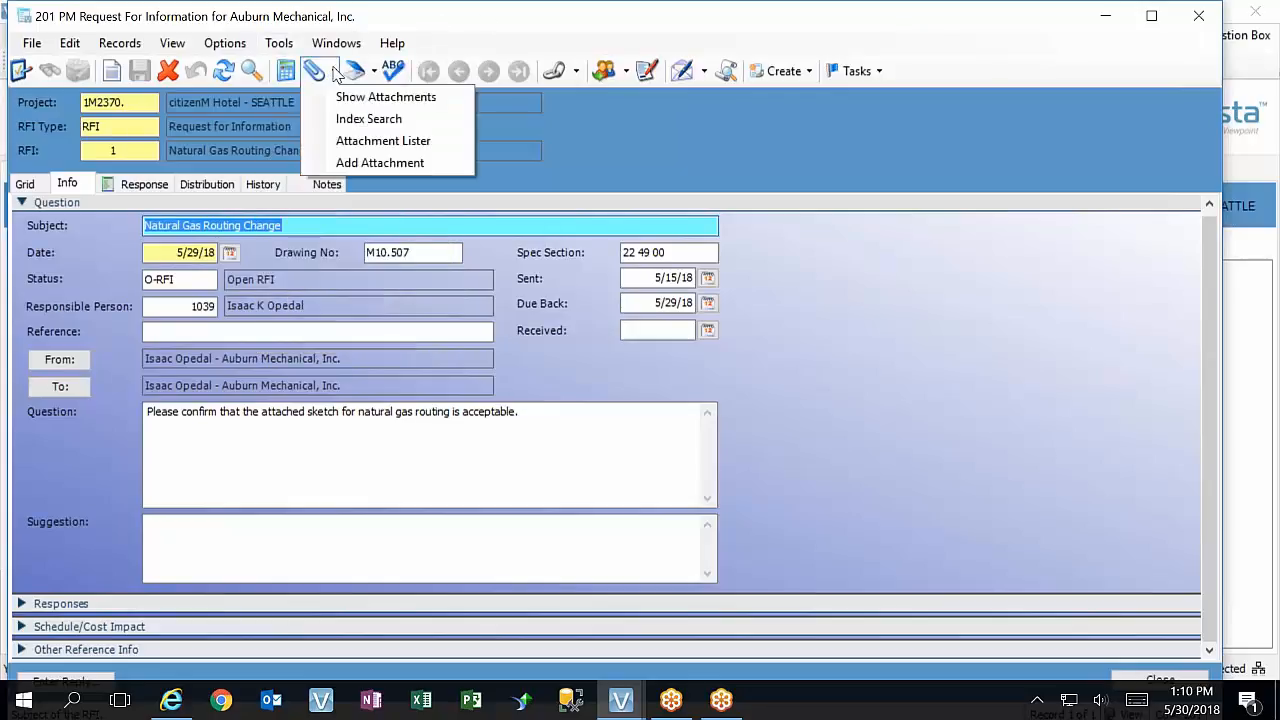
{"action": "left_click", "coordinate": [852, 195]}
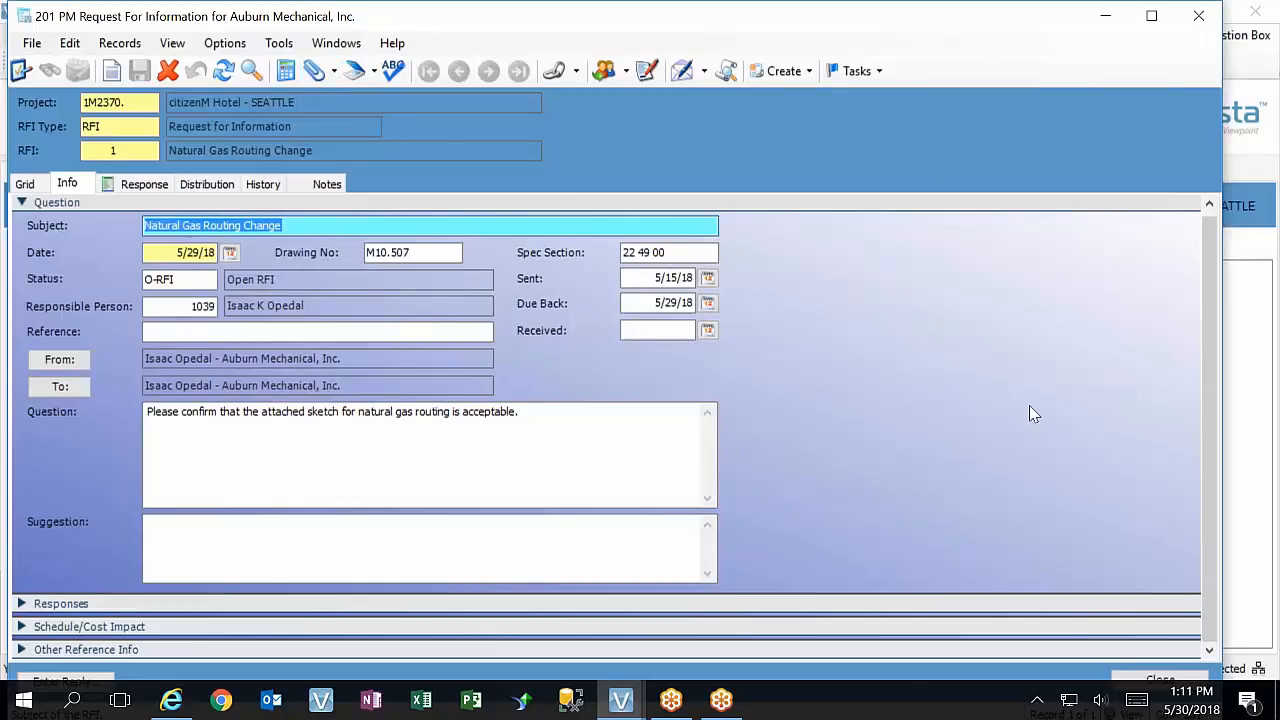
{"action": "left_click", "coordinate": [216, 333]}
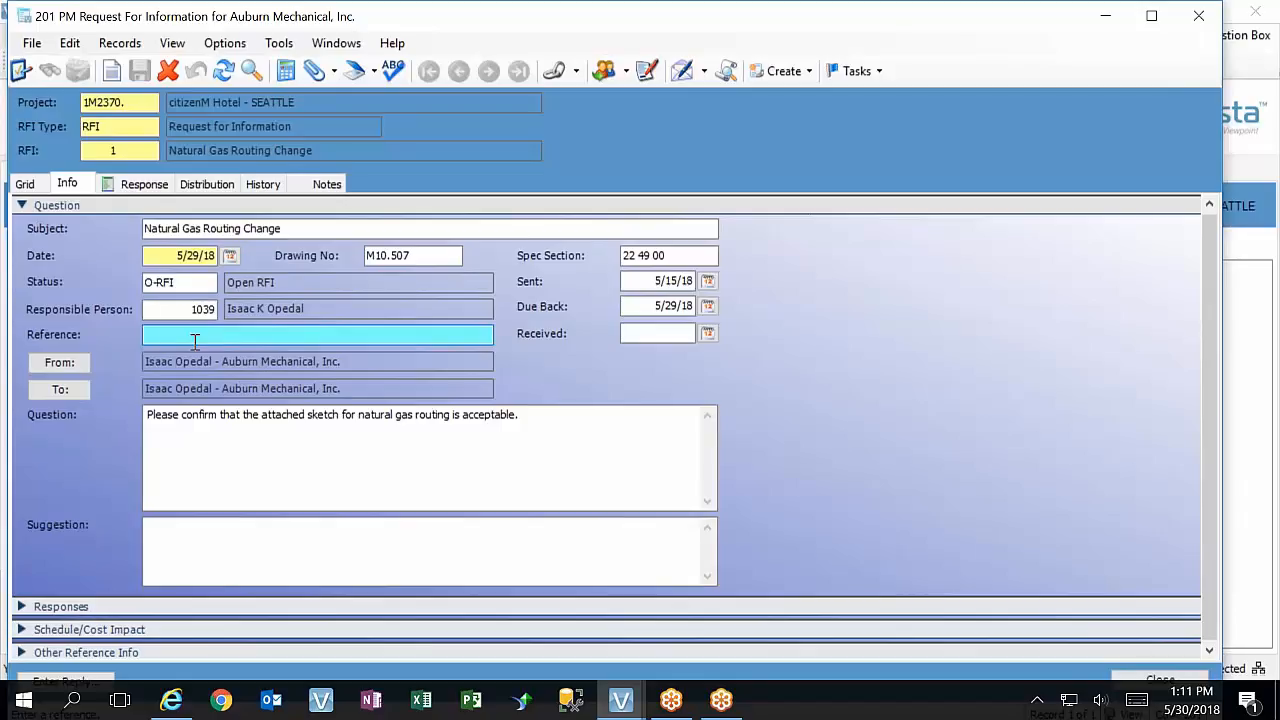
Rearrange the open windows so the PM Request For Information form sits beside the file icons on the desktop
{"action": "left_click_drag", "start_coordinate": [386, 22], "coordinate": [321, 108]}
{"action": "left_click", "coordinate": [608, 4]}
{"action": "double_click", "coordinate": [660, 14]}
{"action": "left_click", "coordinate": [670, 23]}
{"action": "left_click_drag", "start_coordinate": [683, 104], "coordinate": [767, 89]}
{"action": "left_click", "coordinate": [361, 37]}
{"action": "left_click_drag", "start_coordinate": [523, 94], "coordinate": [574, 84]}
{"action": "left_click_drag", "start_coordinate": [312, 62], "coordinate": [918, 415]}
Check the RFI's Response page, uncover more desktop icons beside the form, and expand the Responses section on the Info page
{"action": "left_click", "coordinate": [235, 247]}
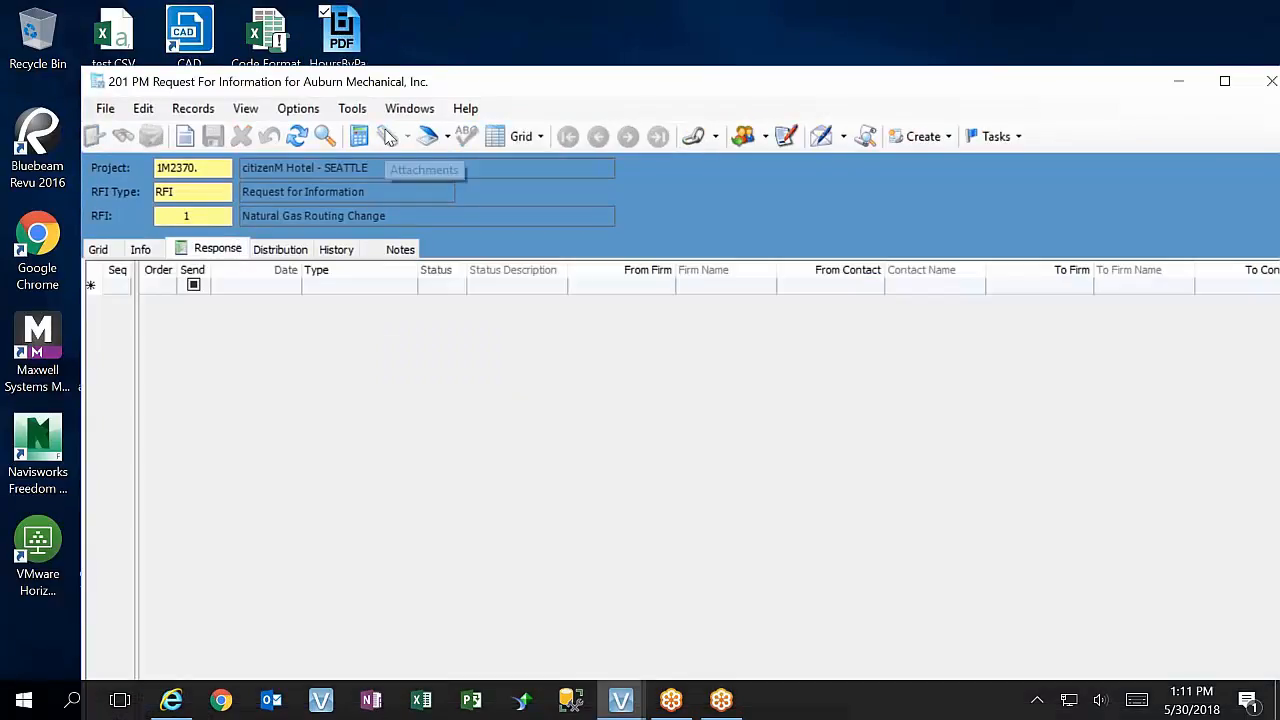
{"action": "left_click", "coordinate": [141, 253]}
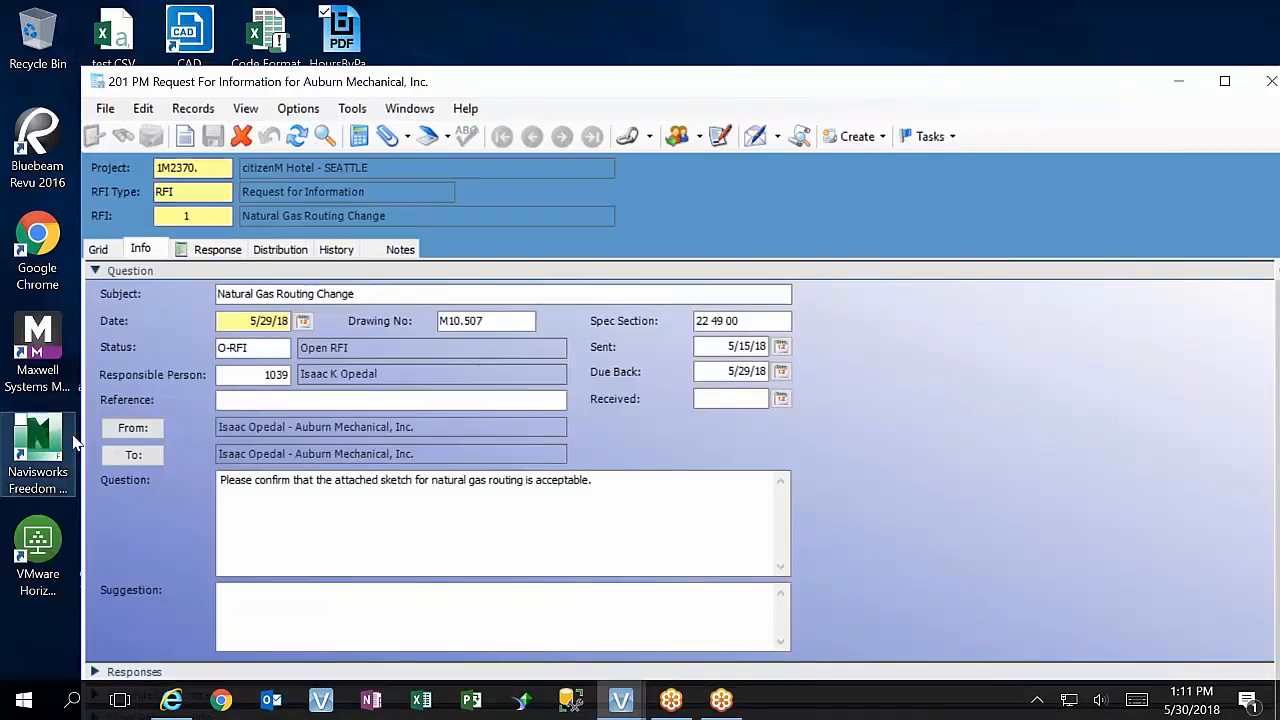
{"action": "left_click_drag", "start_coordinate": [84, 409], "coordinate": [138, 409]}
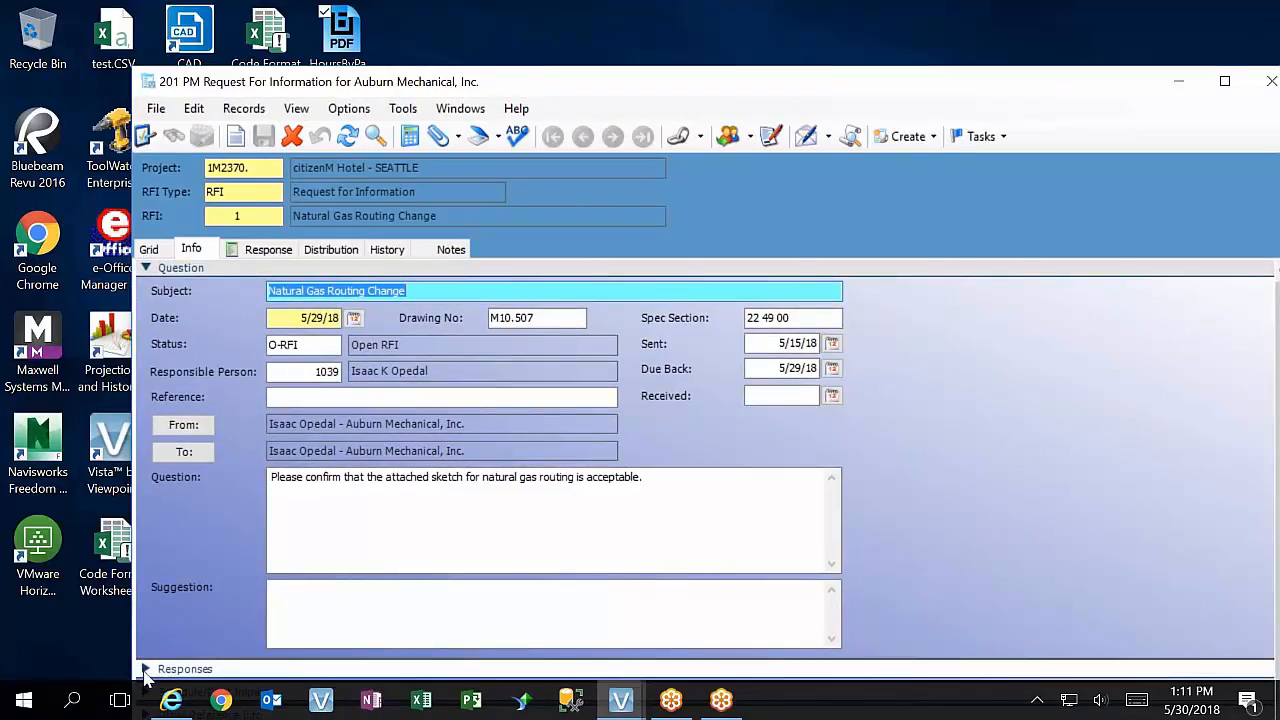
{"action": "scroll", "coordinate": [985, 558], "scroll_direction": "down", "scroll_amount": 3}
{"action": "left_click", "coordinate": [465, 573]}
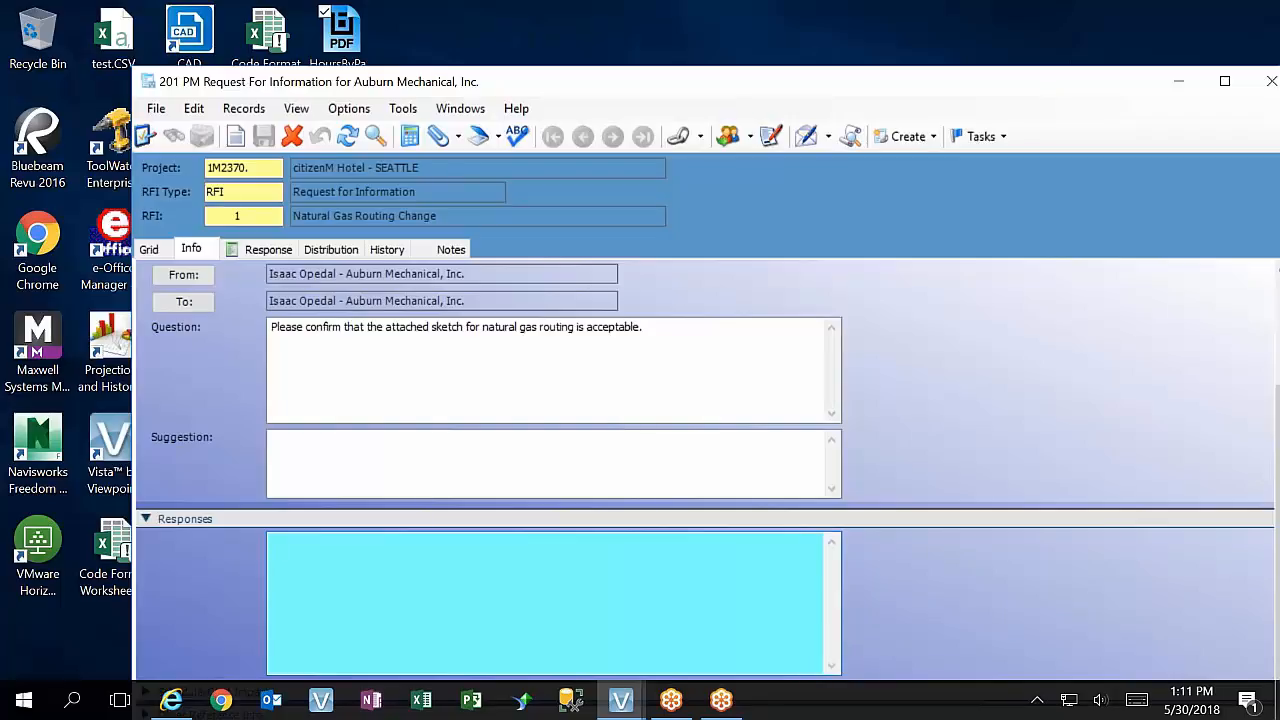
Preview the HoursByPayrollDept PDF from the desktop and attach it to the Natural Gas Routing Change RFI
{"action": "double_click", "coordinate": [345, 37]}
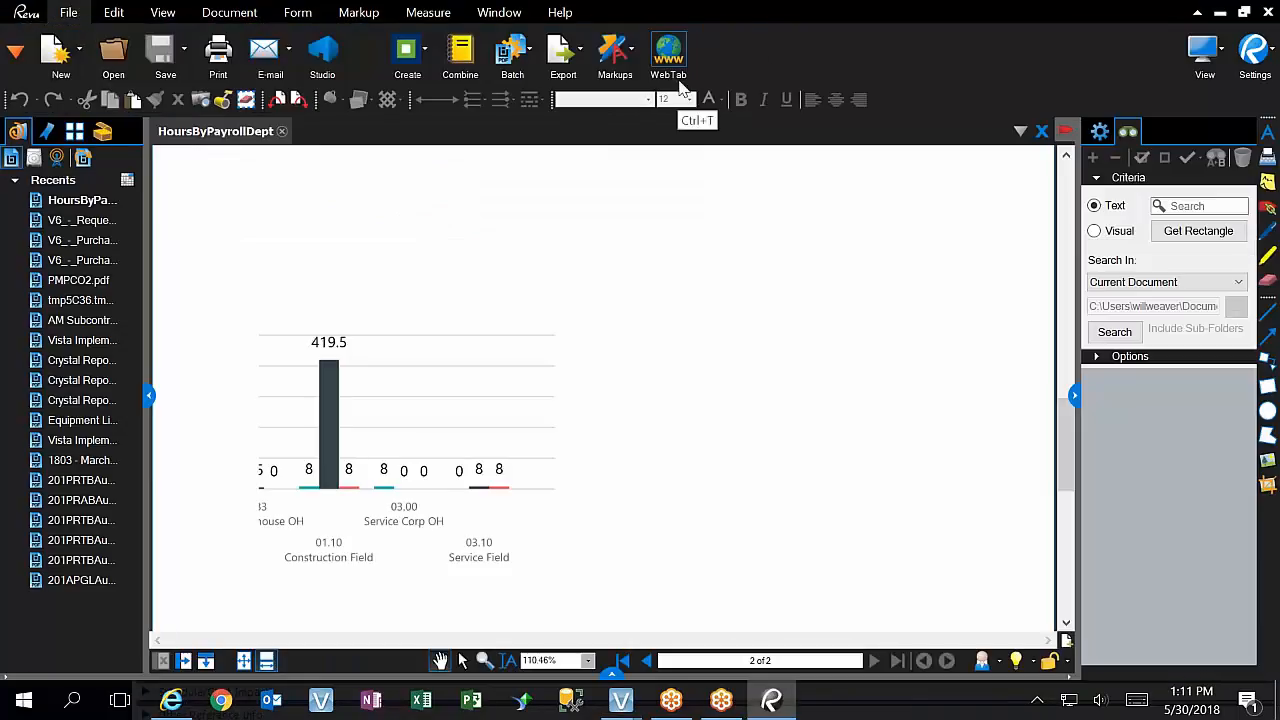
{"action": "left_click_drag", "start_coordinate": [893, 14], "coordinate": [326, 84]}
{"action": "left_click", "coordinate": [899, 81]}
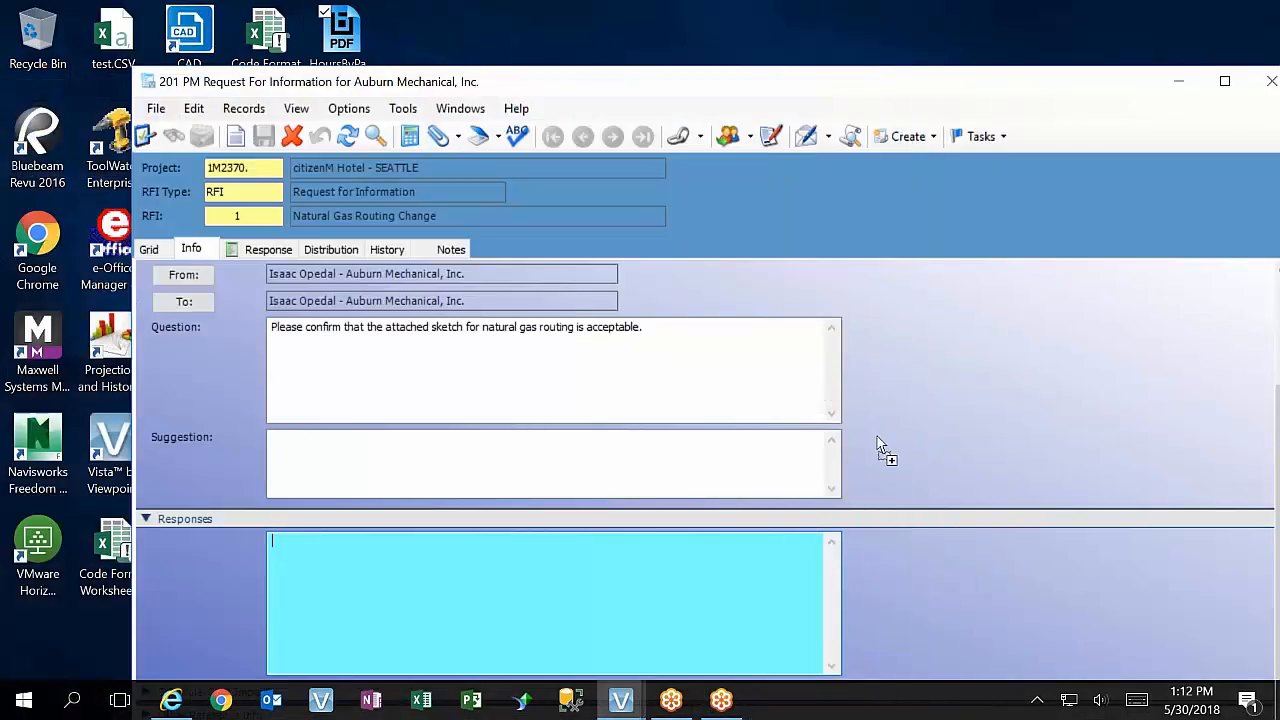
{"action": "left_click_drag", "start_coordinate": [877, 445], "coordinate": [877, 445]}
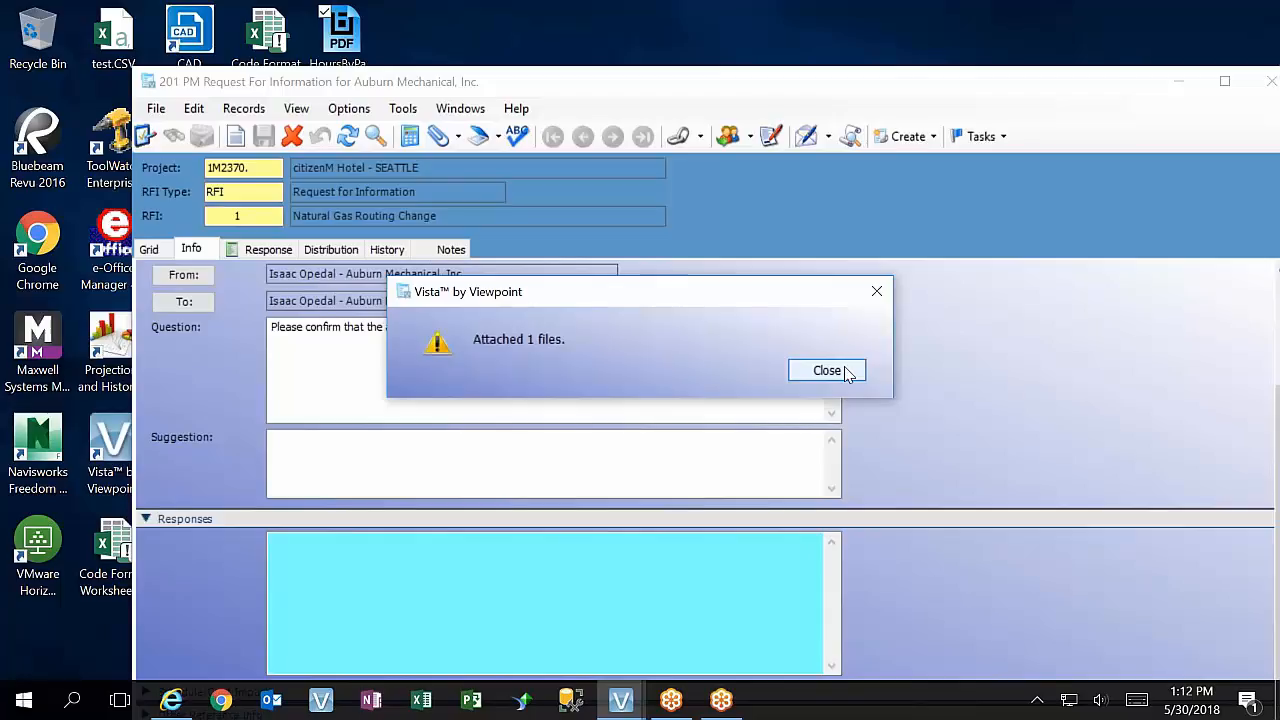
{"action": "left_click", "coordinate": [827, 371]}
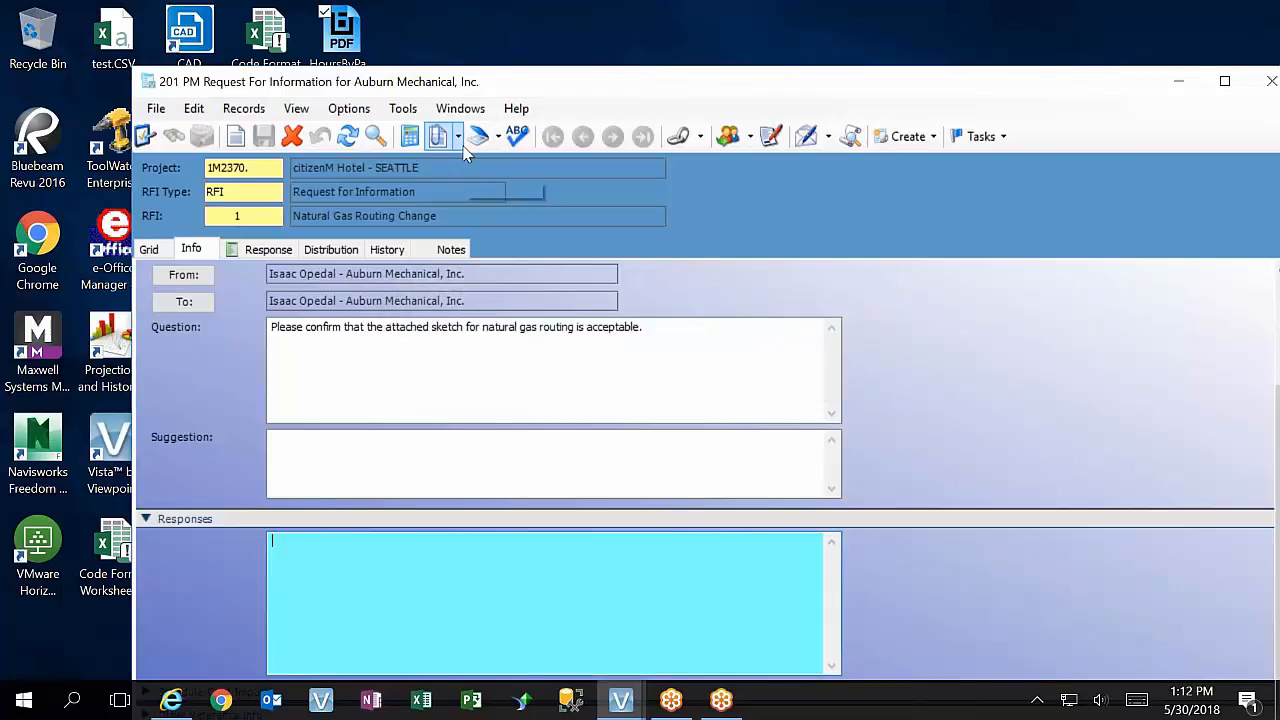
Start Create and Send for the RFI with VPPM Request For Information as its document template
{"action": "left_click", "coordinate": [915, 147]}
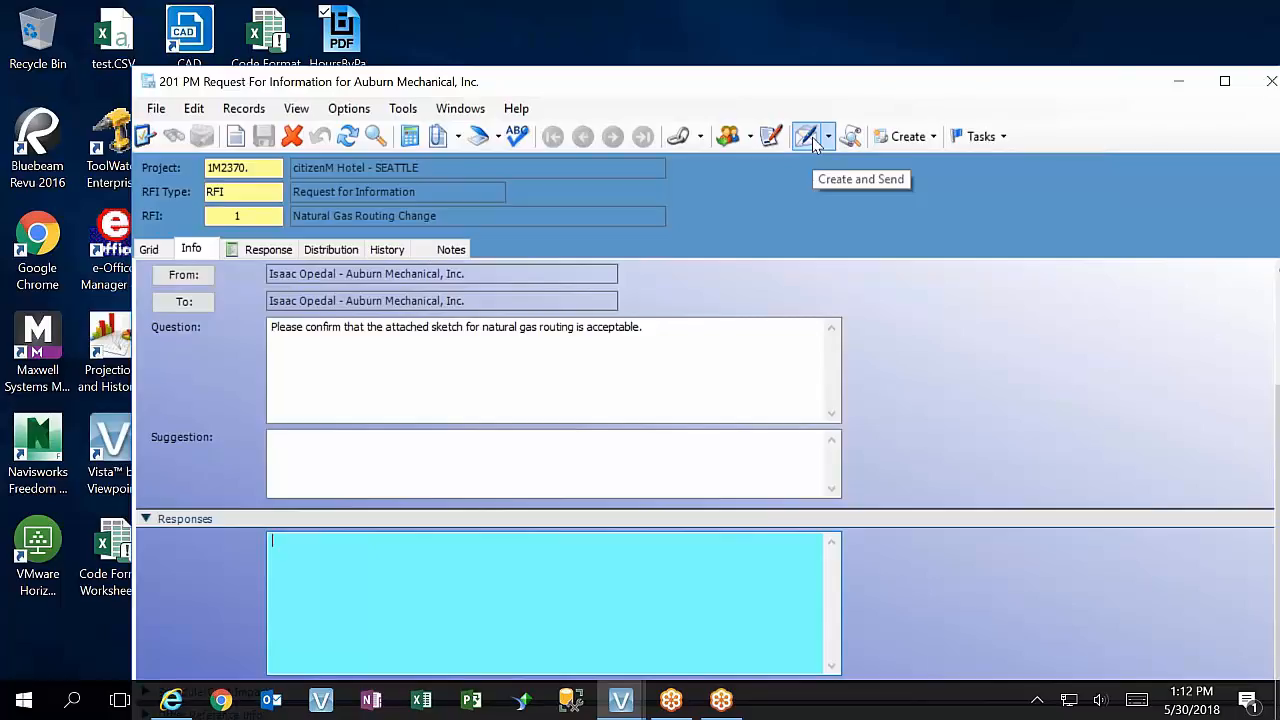
{"action": "left_click", "coordinate": [808, 138]}
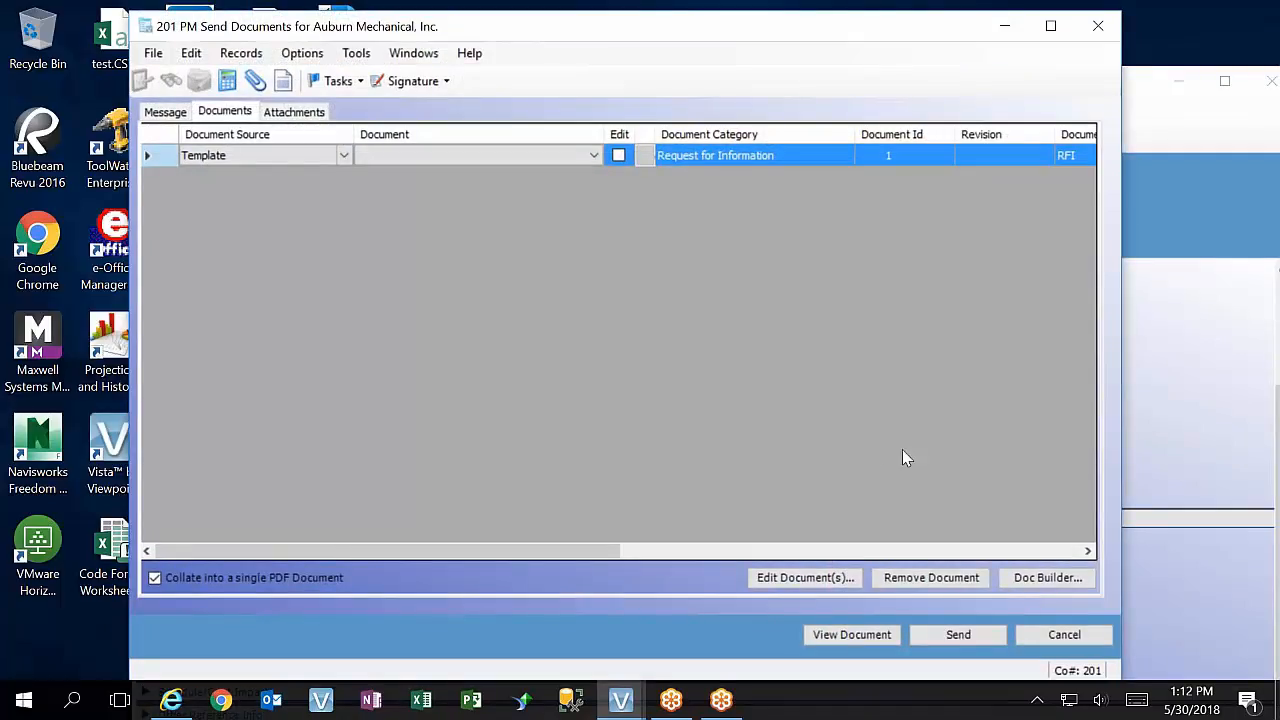
{"action": "left_click", "coordinate": [594, 156]}
{"action": "left_click", "coordinate": [594, 156]}
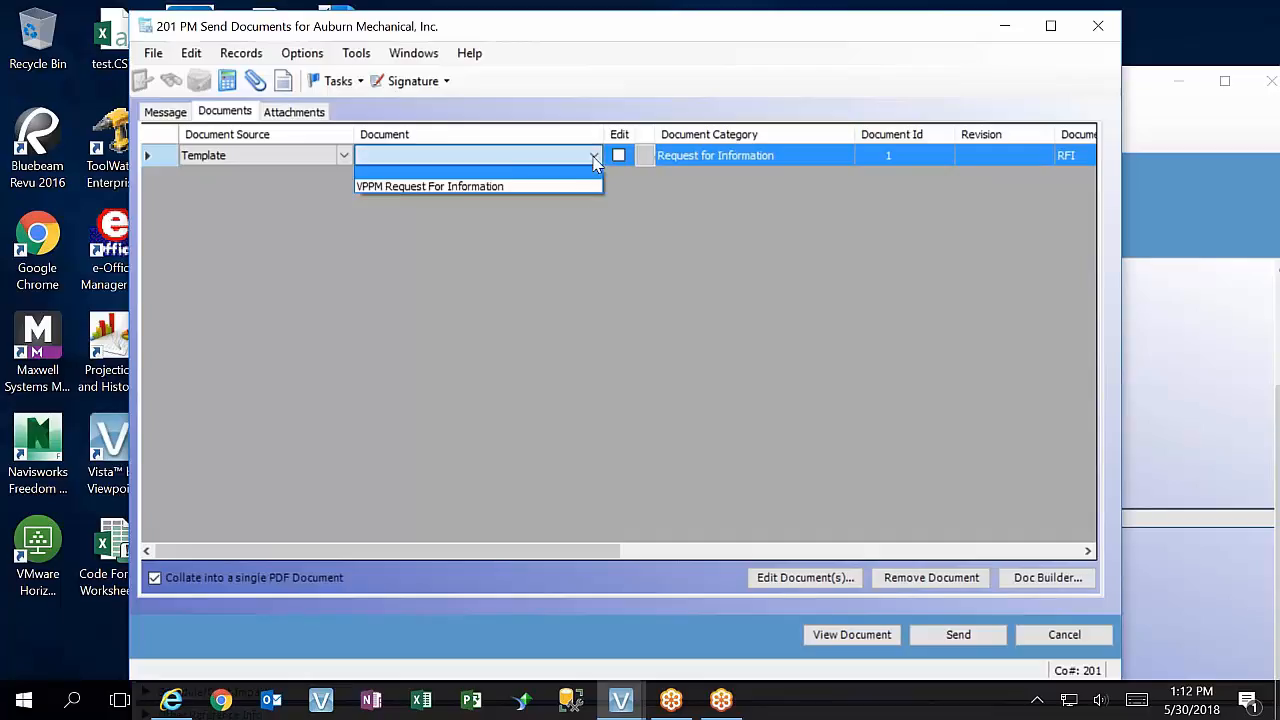
{"action": "left_click", "coordinate": [487, 186]}
Check the attachment included for sending and preview the collated Request for Information document through to its last page
{"action": "left_click", "coordinate": [297, 114]}
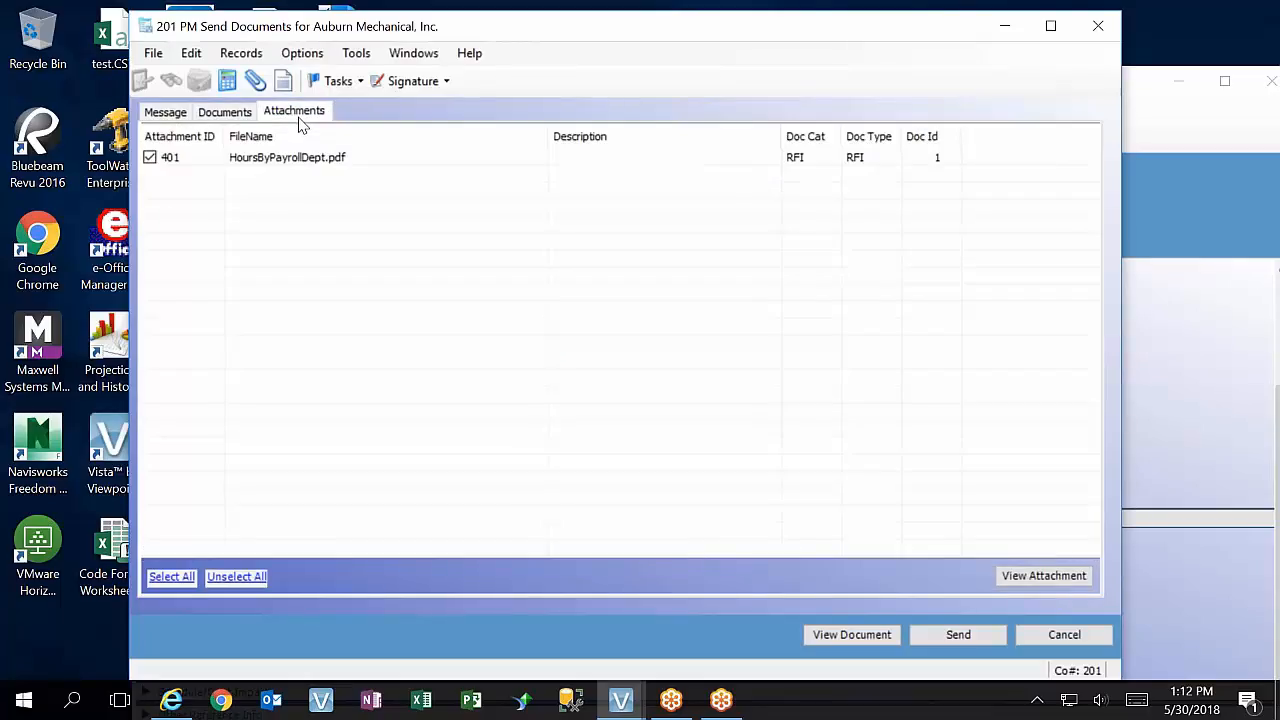
{"action": "left_click", "coordinate": [248, 117]}
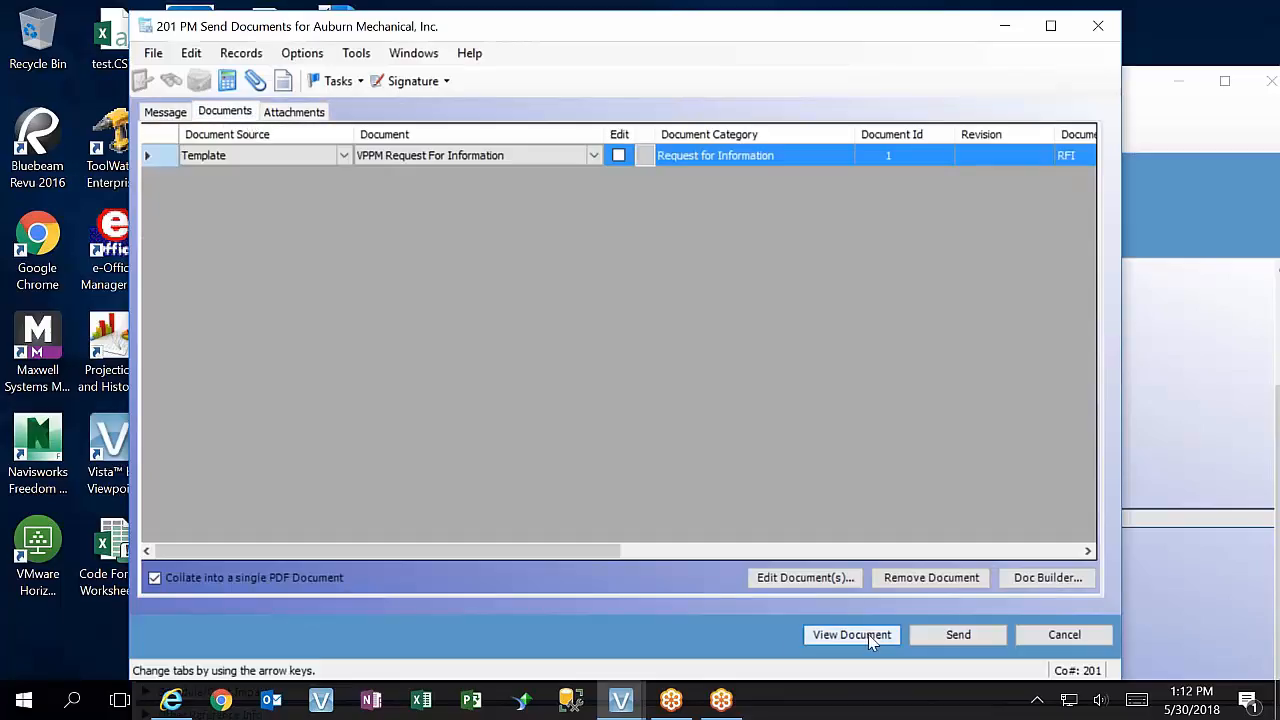
{"action": "left_click", "coordinate": [851, 635]}
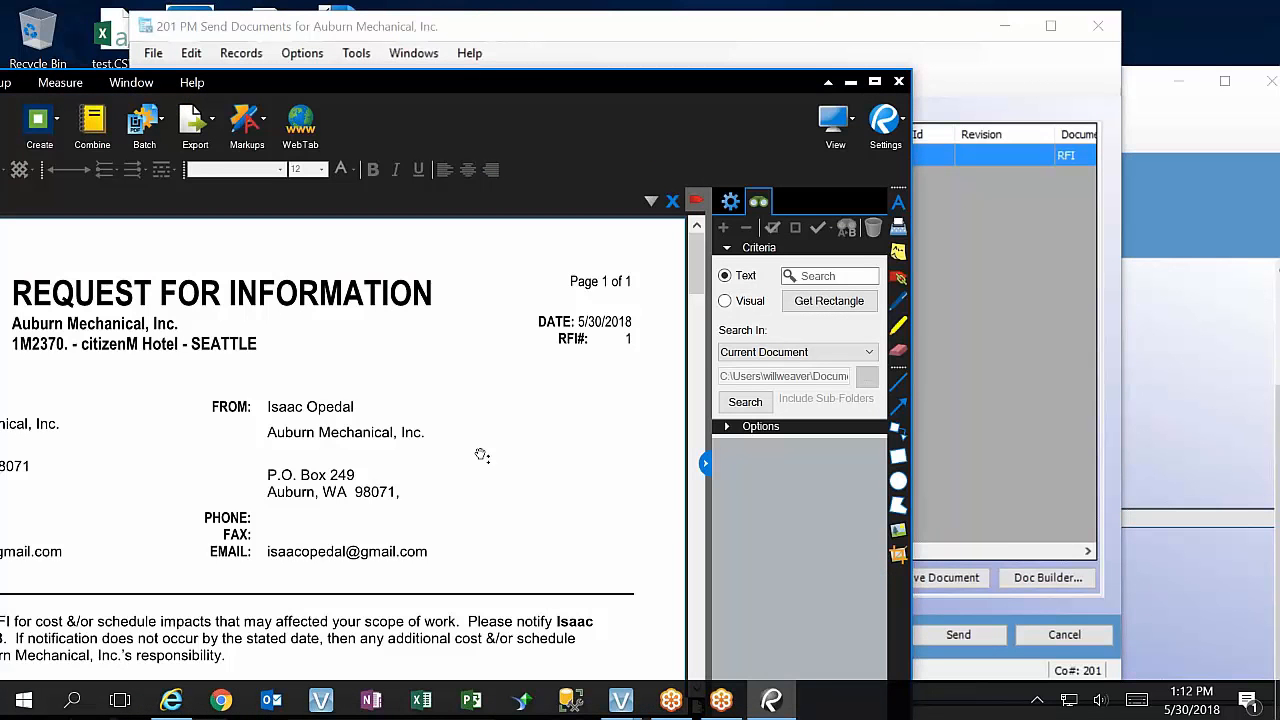
{"action": "scroll", "coordinate": [593, 546], "scroll_direction": "down", "scroll_amount": 15}
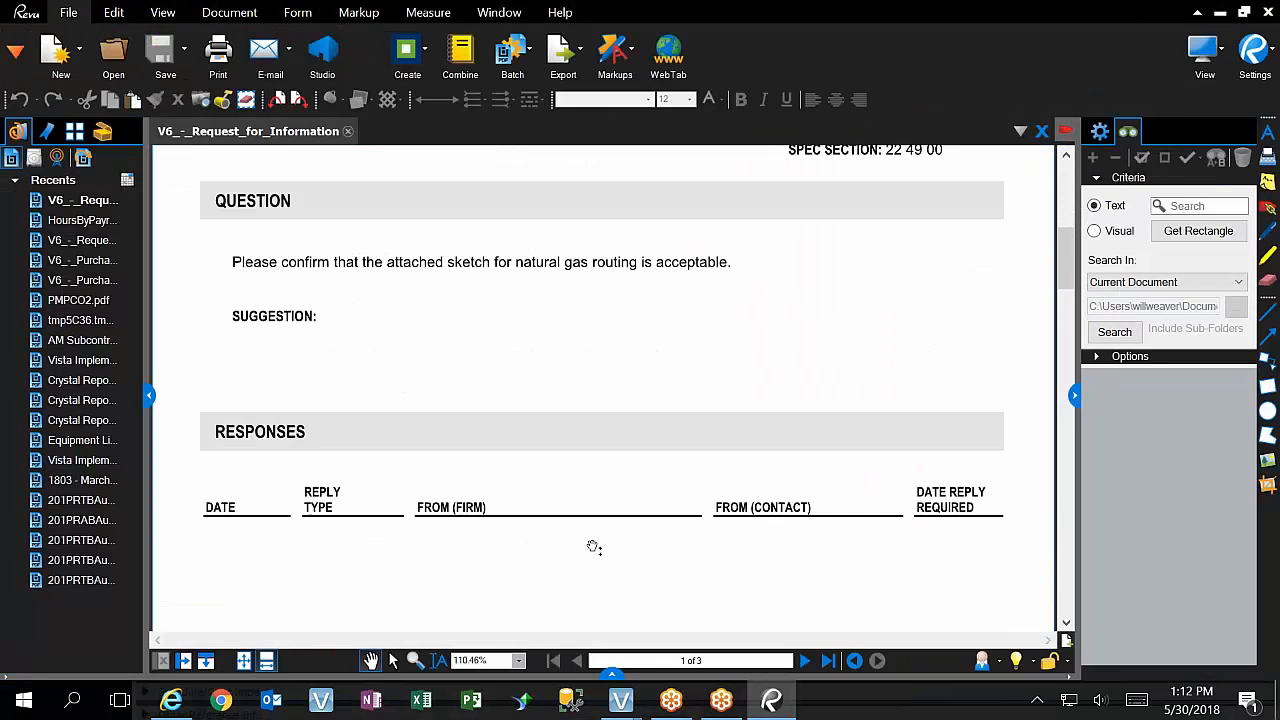
{"action": "scroll", "coordinate": [593, 546], "scroll_direction": "down", "scroll_amount": 15}
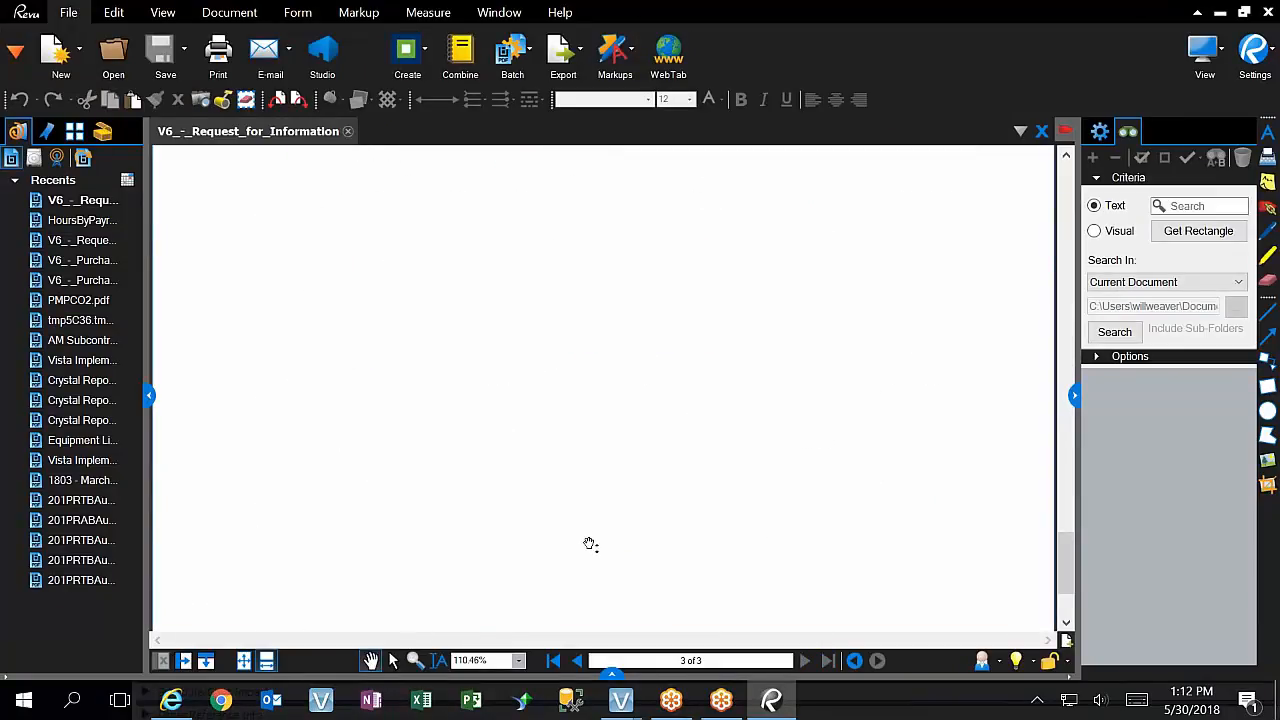
Review the collated Request for Information PDF from its first page through the question and responses to the attached Hours by Payroll Department chart
{"action": "scroll", "coordinate": [594, 531], "scroll_direction": "up", "scroll_amount": 8}
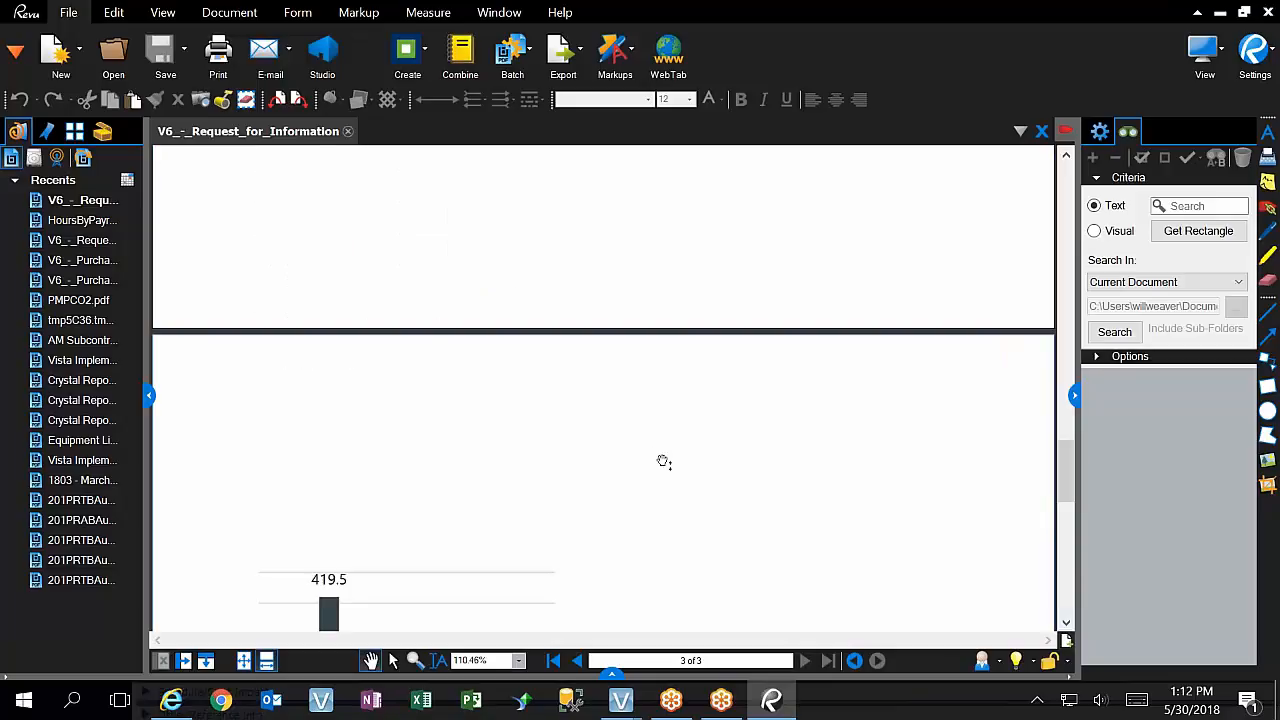
{"action": "scroll", "coordinate": [650, 455], "scroll_direction": "up", "scroll_amount": 10}
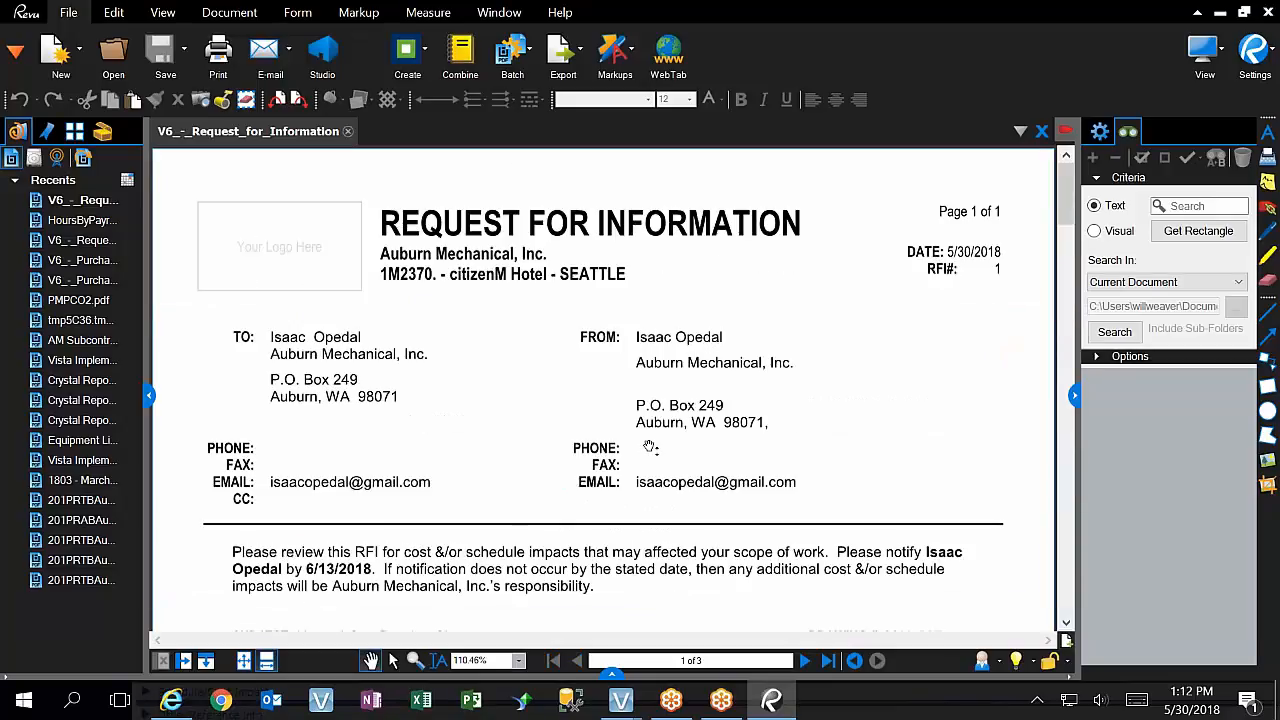
{"action": "scroll", "coordinate": [545, 437], "scroll_direction": "down", "scroll_amount": 4}
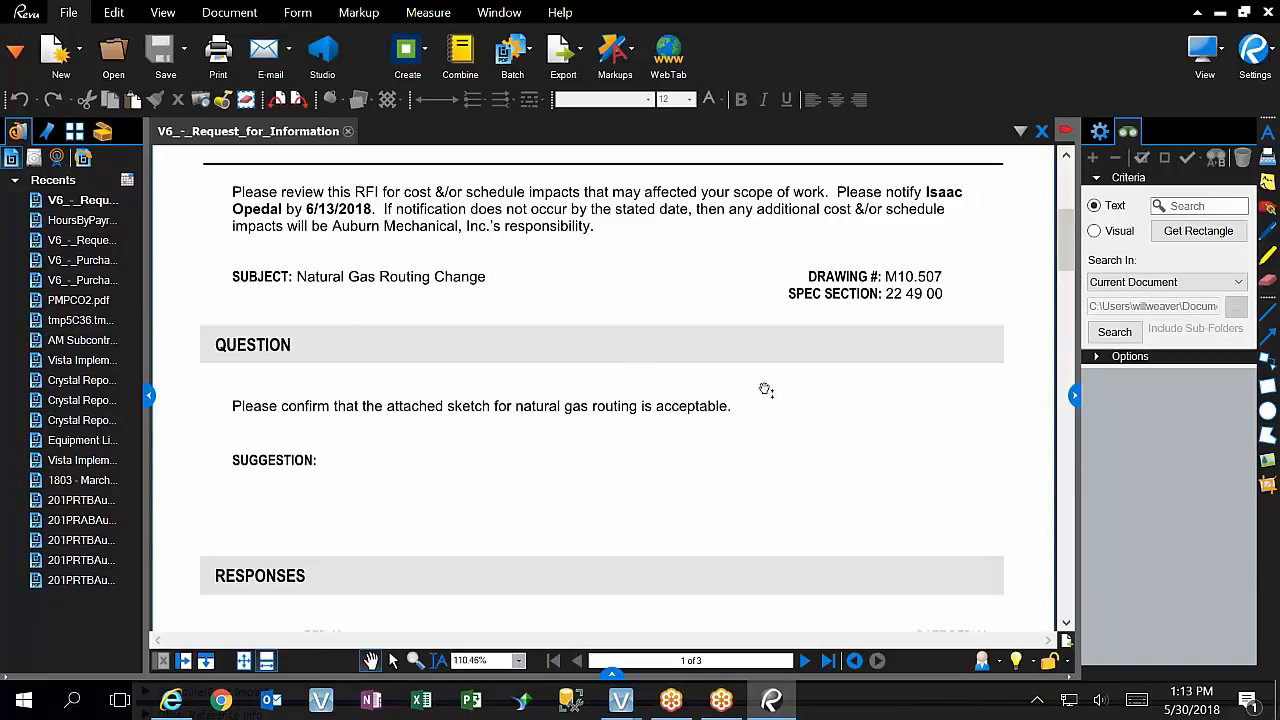
{"action": "scroll", "coordinate": [693, 460], "scroll_direction": "down", "scroll_amount": 2}
{"action": "scroll", "coordinate": [693, 460], "scroll_direction": "down", "scroll_amount": 3}
{"action": "scroll", "coordinate": [693, 456], "scroll_direction": "down", "scroll_amount": 4}
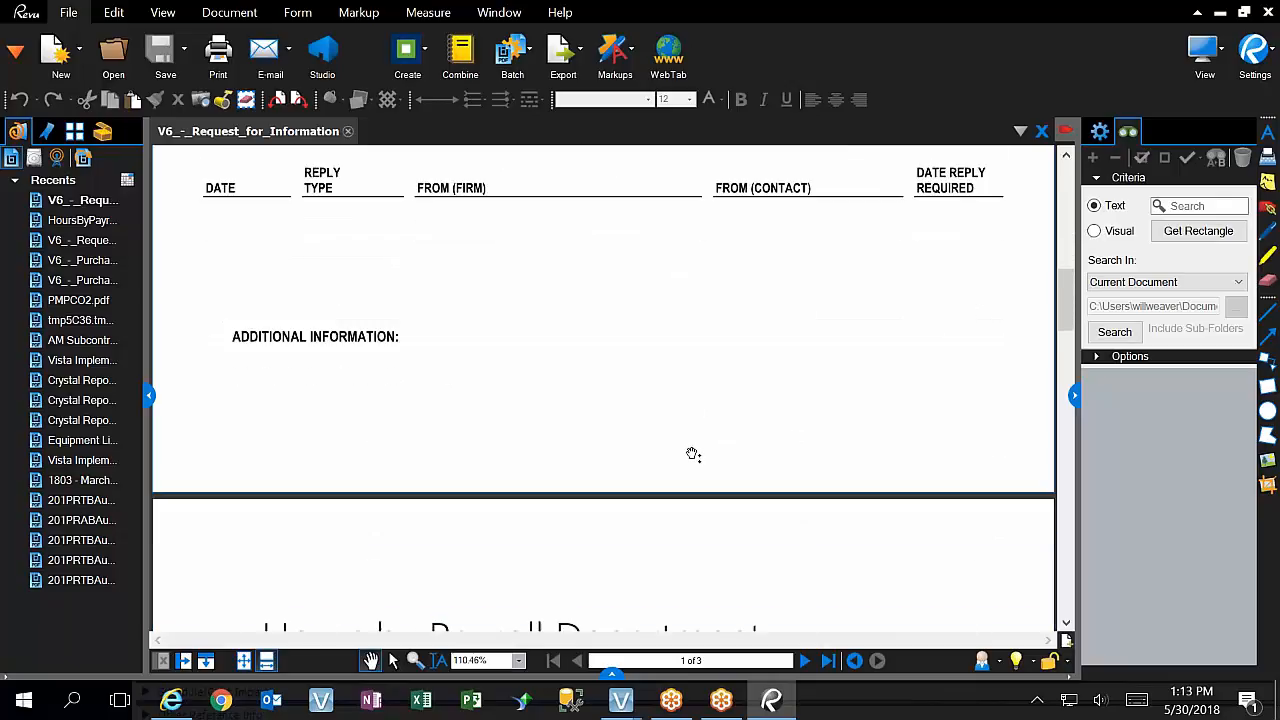
{"action": "scroll", "coordinate": [693, 453], "scroll_direction": "down", "scroll_amount": 2}
{"action": "scroll", "coordinate": [693, 453], "scroll_direction": "down", "scroll_amount": 3}
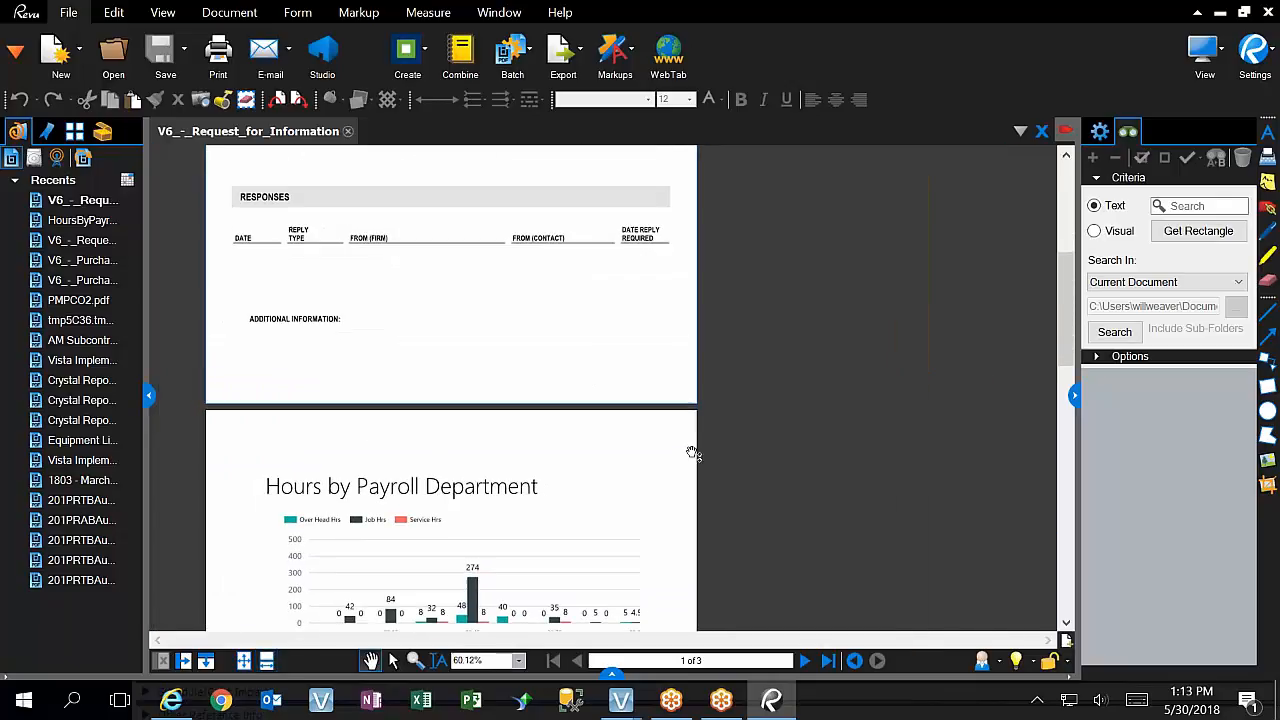
Compare the RFI cover page with the attached chart page, and return to the first page of the PDF
{"action": "left_click", "coordinate": [211, 416]}
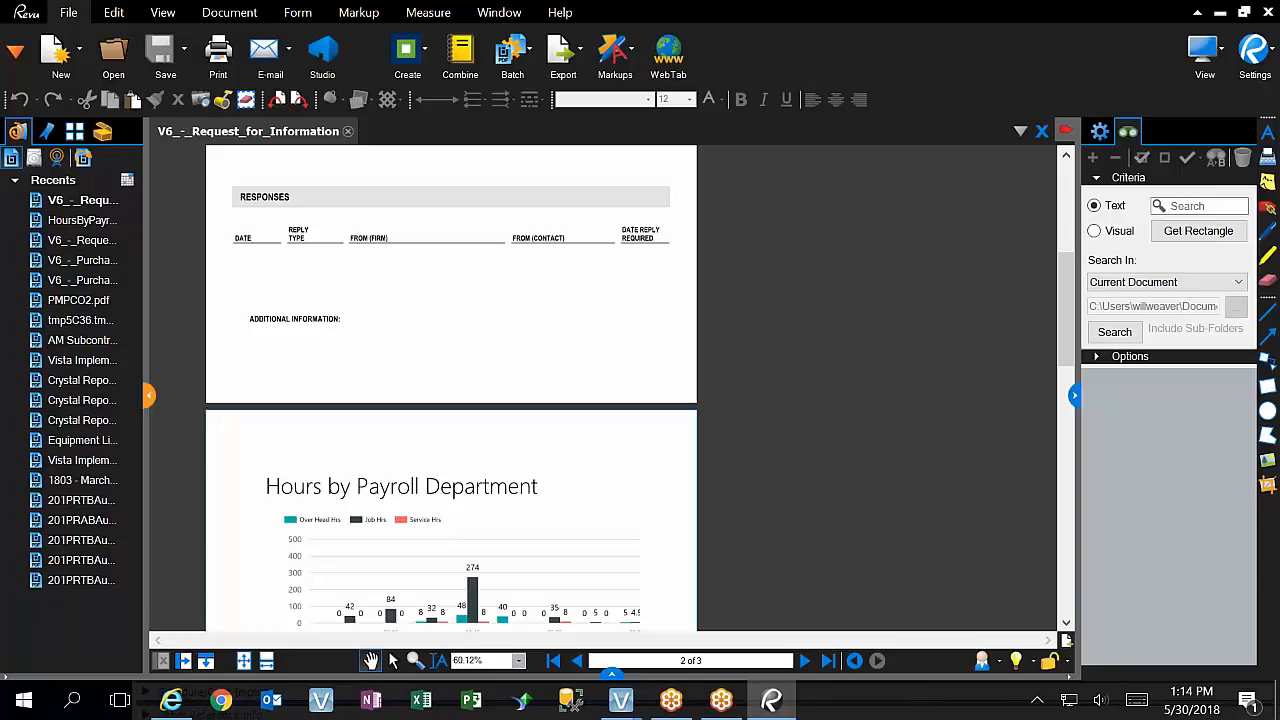
{"action": "scroll", "coordinate": [393, 374], "scroll_direction": "up", "scroll_amount": 5}
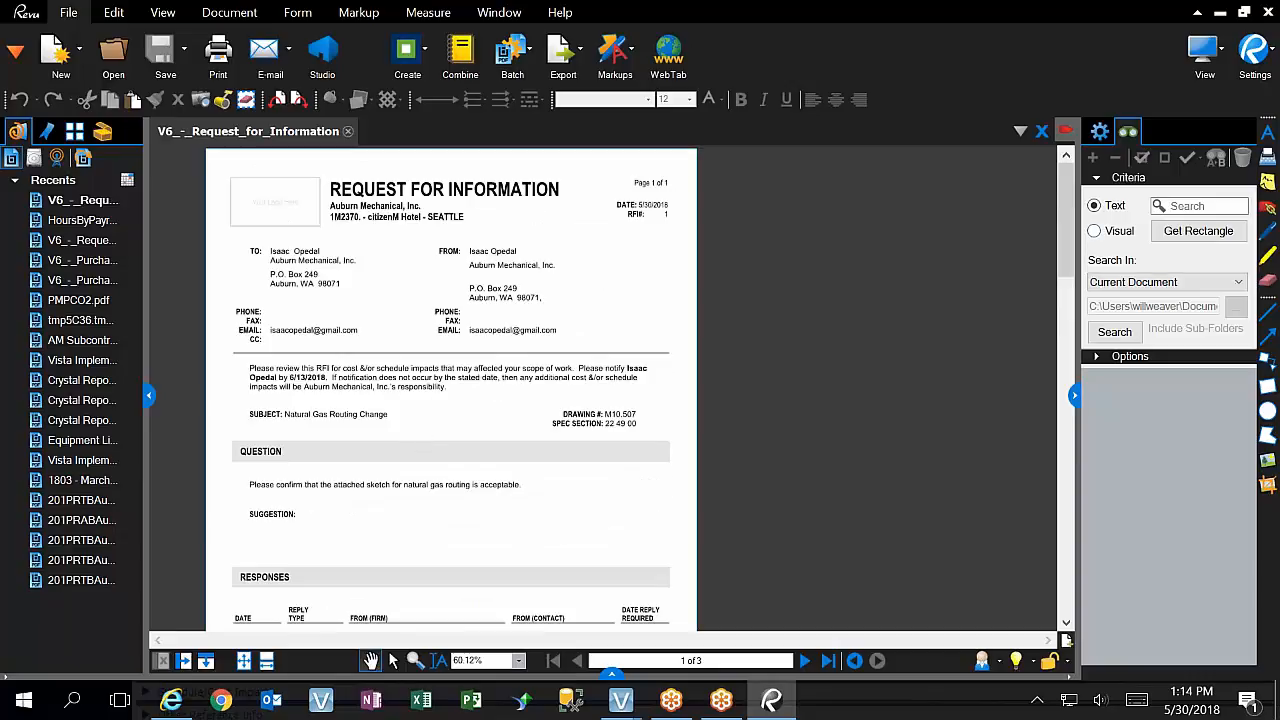
{"action": "scroll", "coordinate": [480, 430], "scroll_direction": "down", "scroll_amount": 5}
{"action": "scroll", "coordinate": [530, 440], "scroll_direction": "down", "scroll_amount": 3}
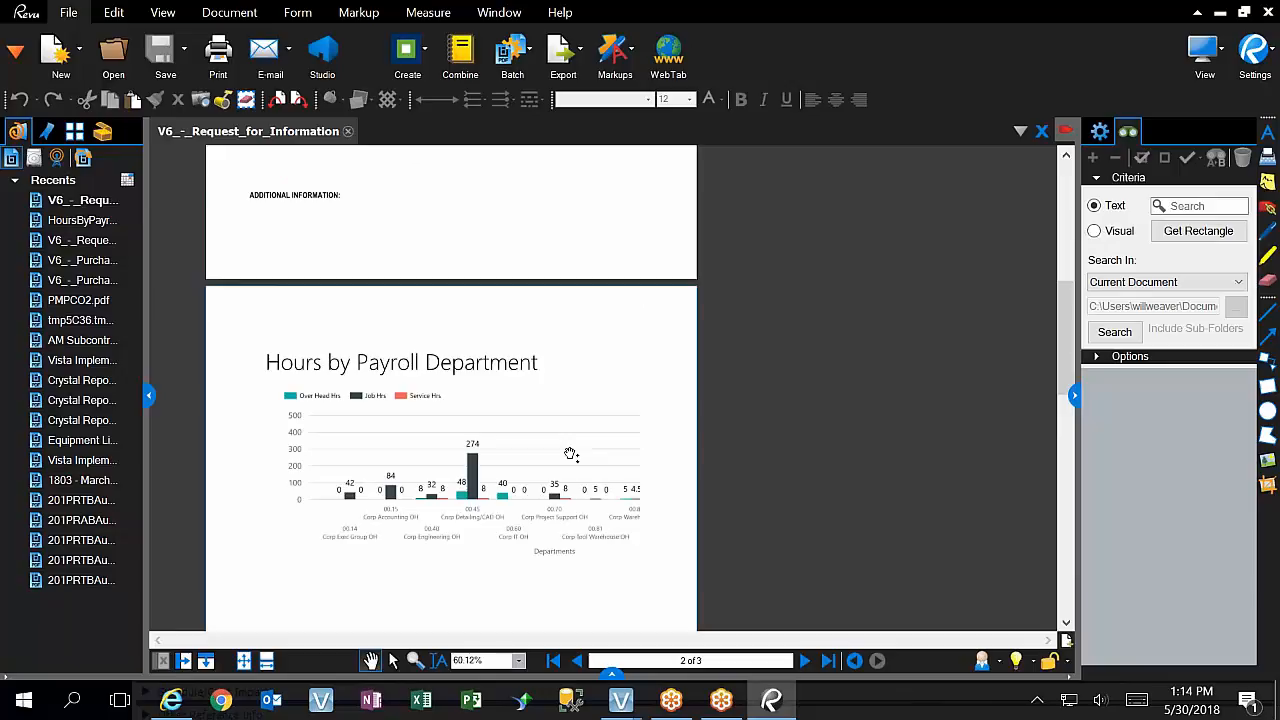
{"action": "scroll", "coordinate": [574, 454], "scroll_direction": "up", "scroll_amount": 3}
{"action": "scroll", "coordinate": [509, 414], "scroll_direction": "up", "scroll_amount": 4}
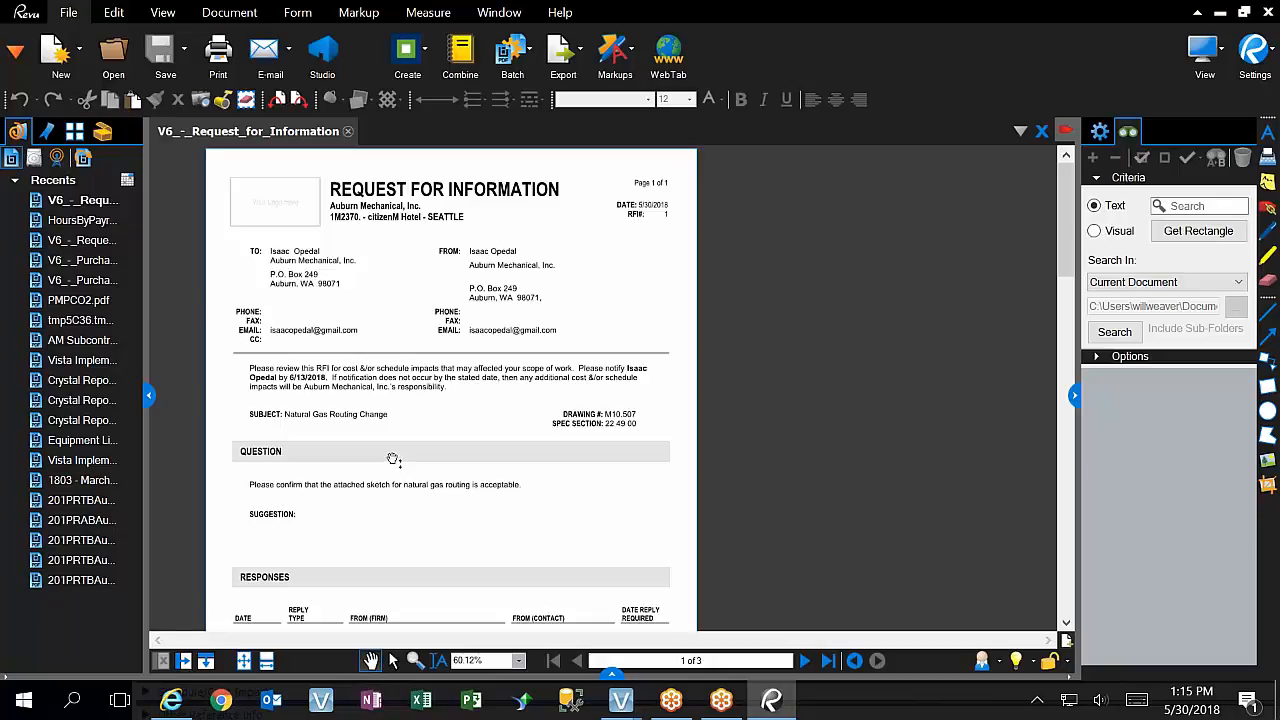
Close the PDF preview and cancel the PM Send Documents form without sending
{"action": "left_click_drag", "start_coordinate": [838, 14], "coordinate": [938, 175]}
{"action": "left_click", "coordinate": [903, 182]}
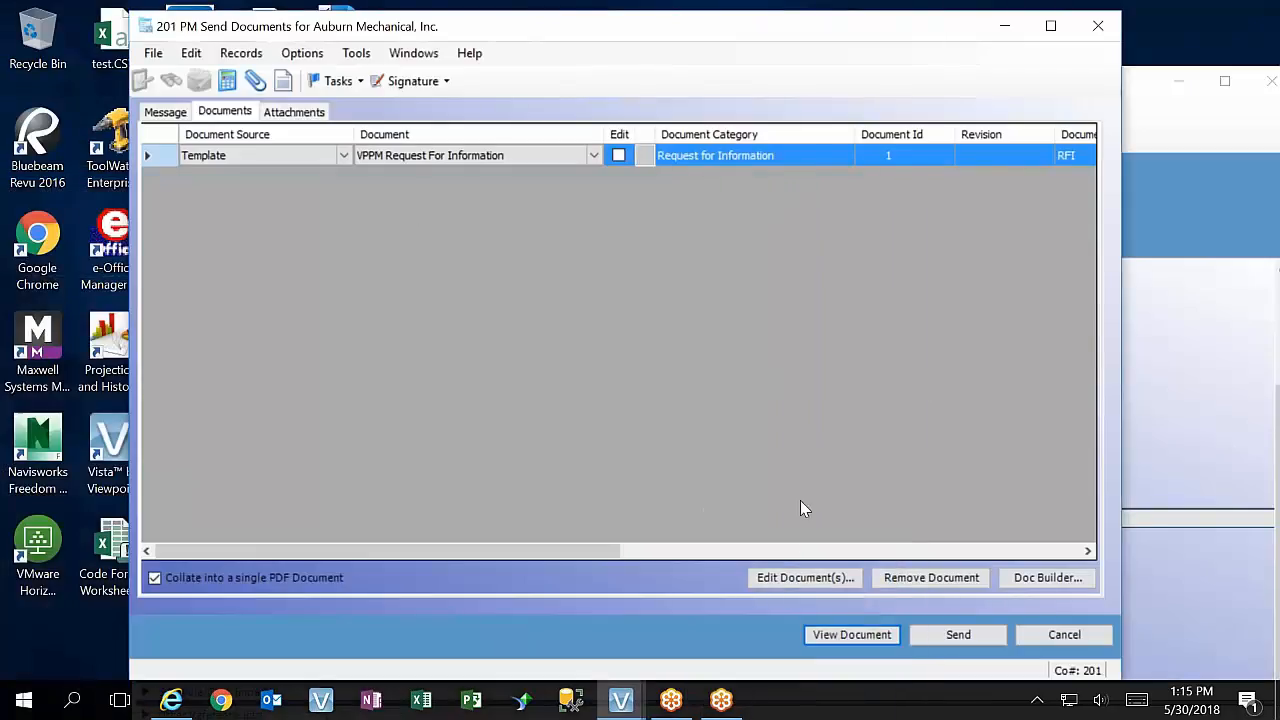
{"action": "left_click", "coordinate": [1066, 636]}
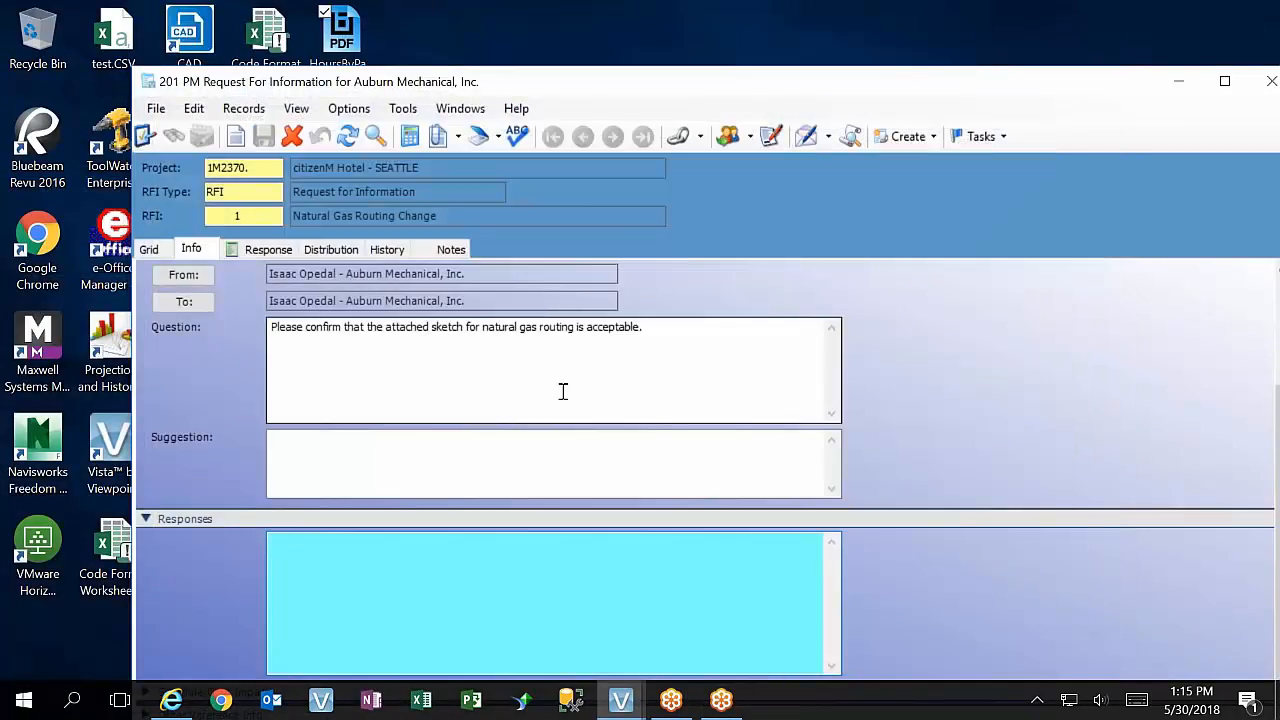
Bring the RFI form's Question section into view, set its Reference to "SK-1, Sk-2" and save the record
{"action": "left_click_drag", "start_coordinate": [712, 82], "coordinate": [613, 50]}
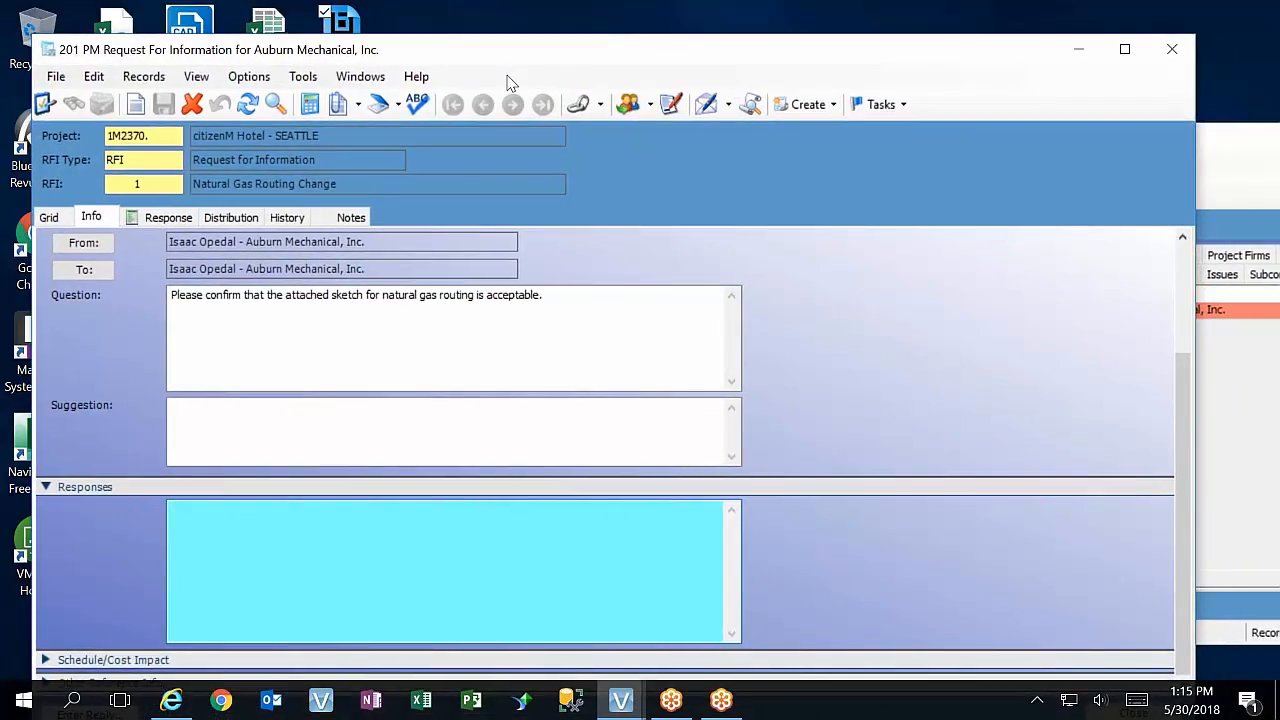
{"action": "left_click_drag", "start_coordinate": [590, 56], "coordinate": [497, 50]}
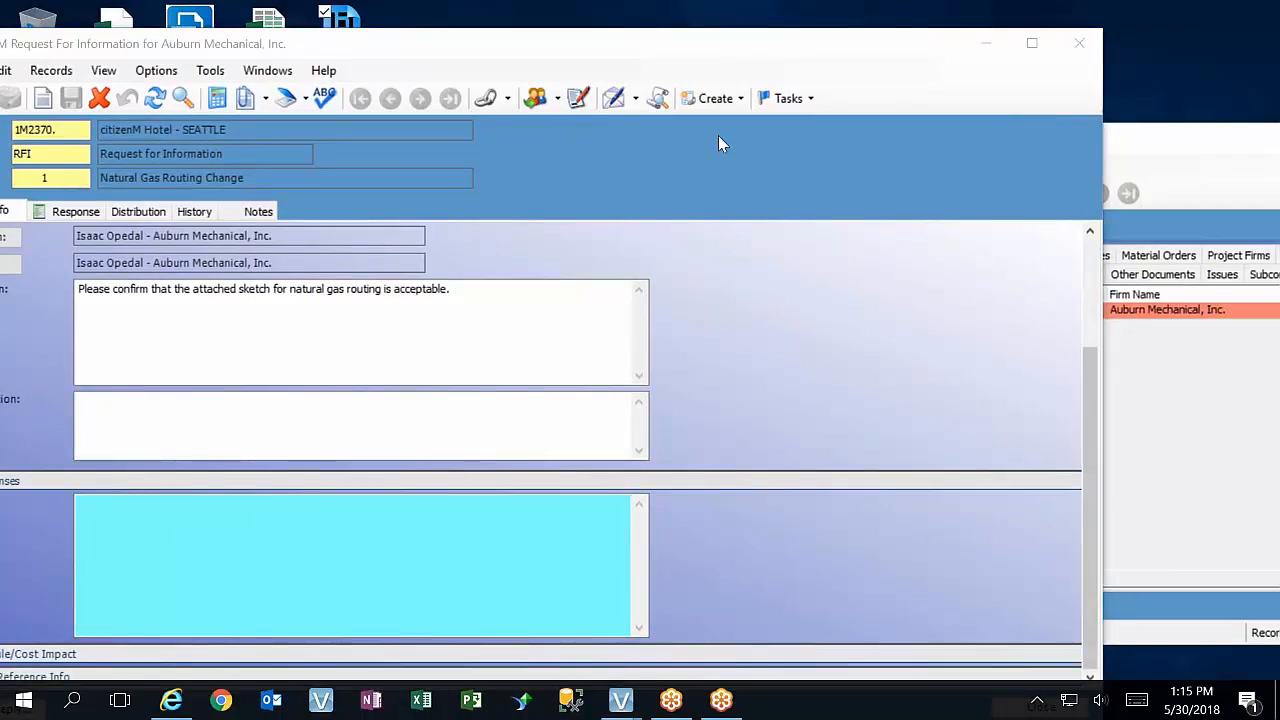
{"action": "left_click", "coordinate": [546, 51]}
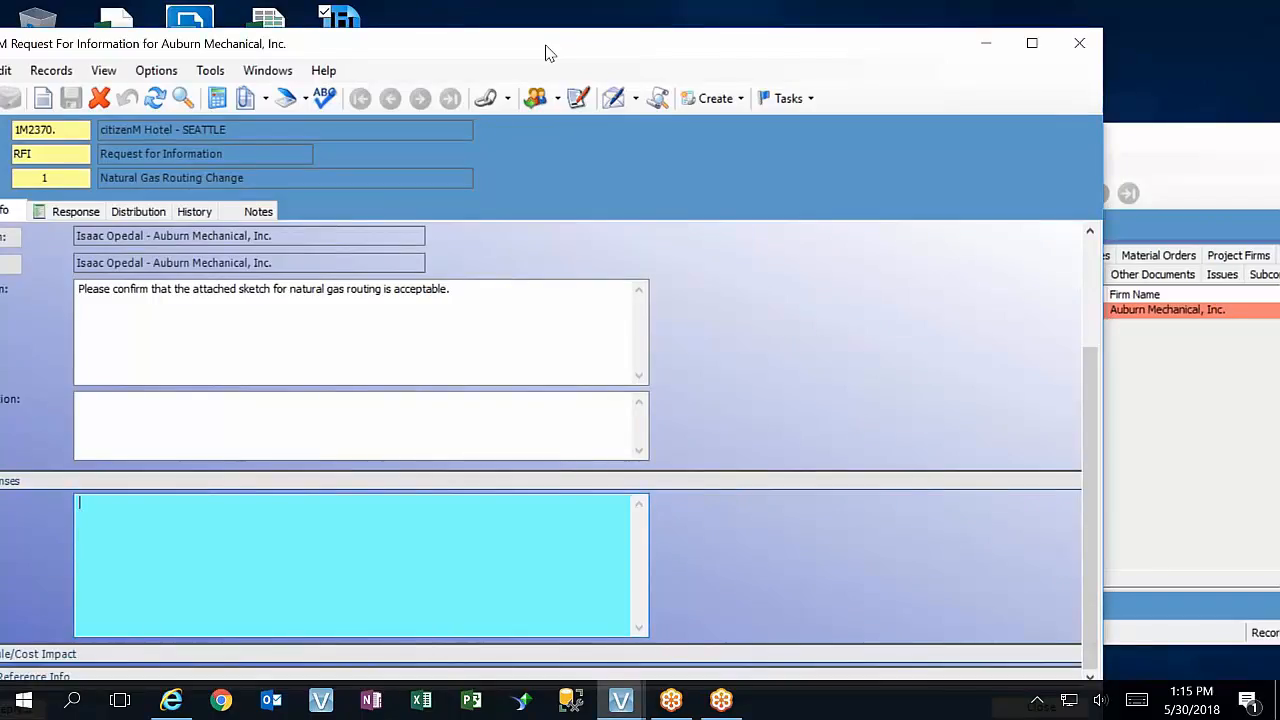
{"action": "scroll", "coordinate": [951, 354], "scroll_direction": "up", "scroll_amount": 3}
{"action": "left_click_drag", "start_coordinate": [777, 56], "coordinate": [902, 30]}
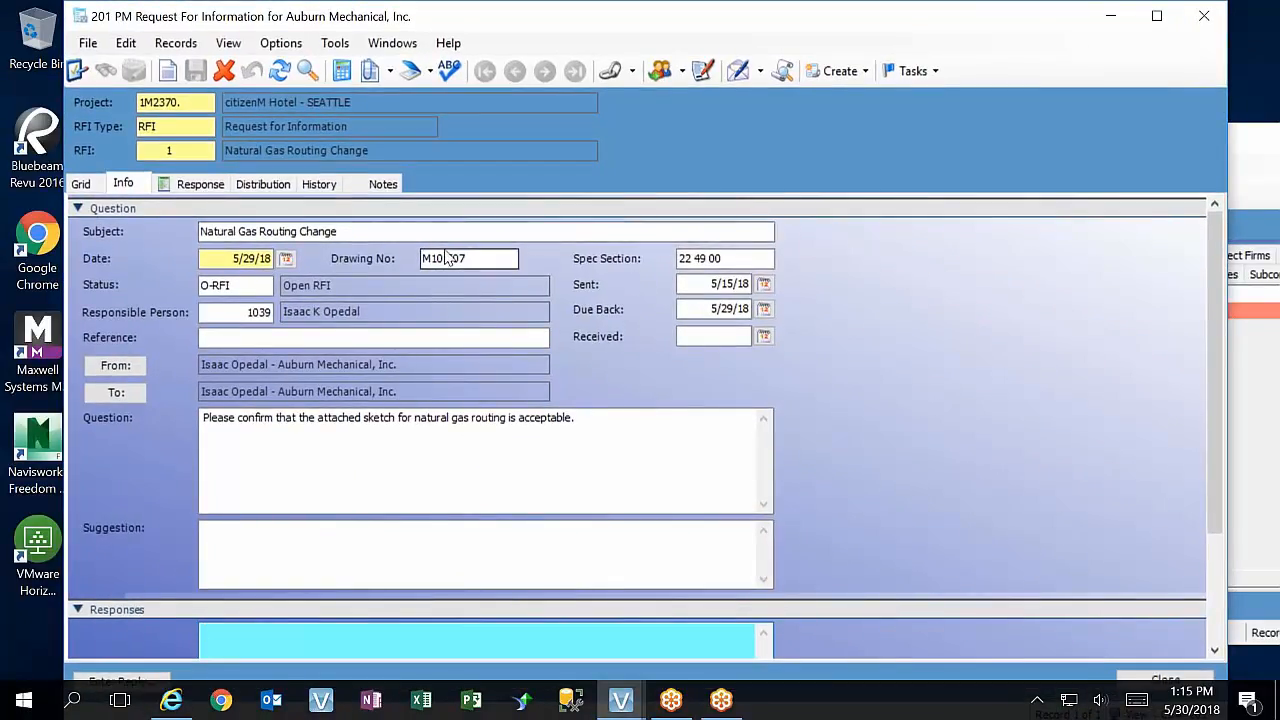
{"action": "left_click", "coordinate": [245, 339]}
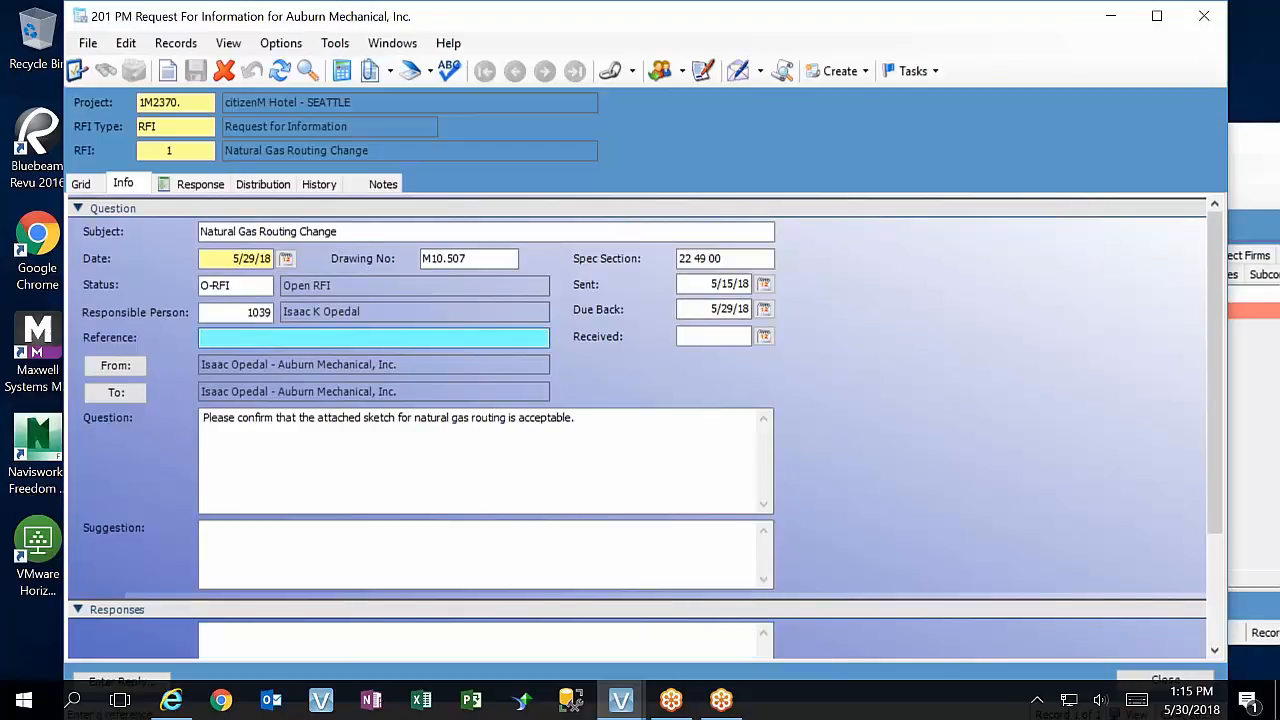
{"action": "type", "text": "SK-1, Sk-2"}
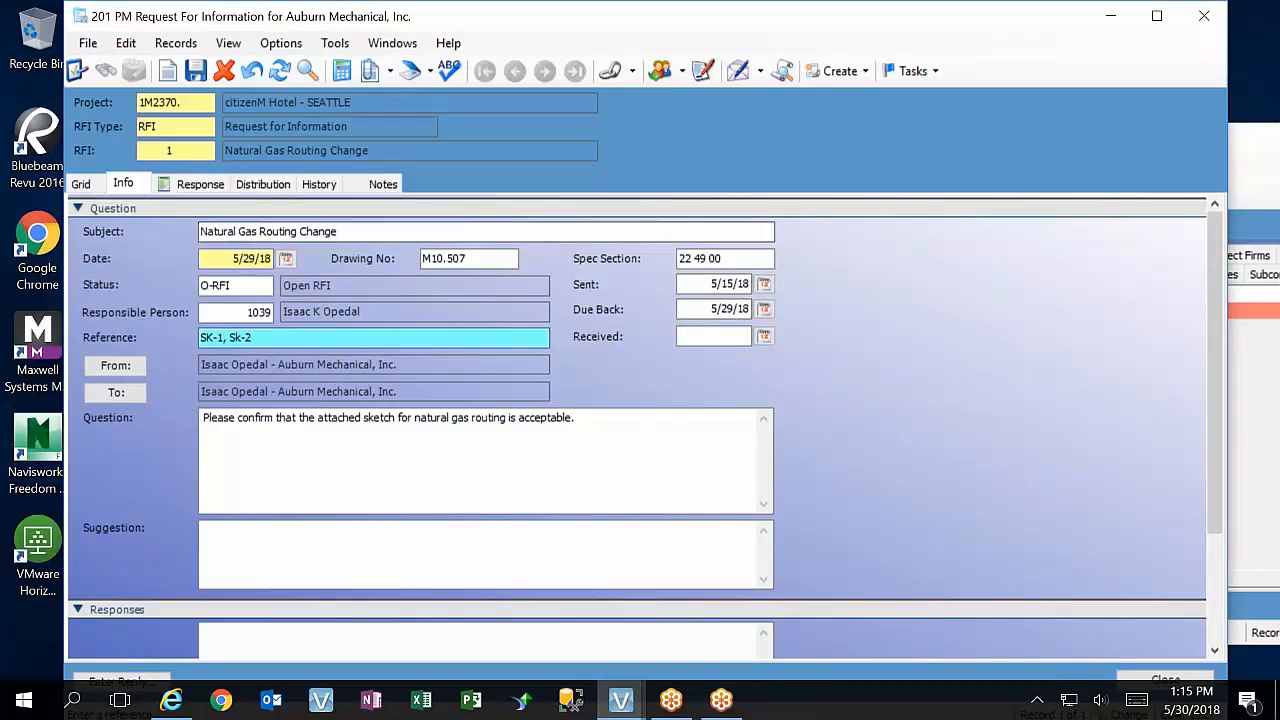
{"action": "left_click", "coordinate": [196, 72]}
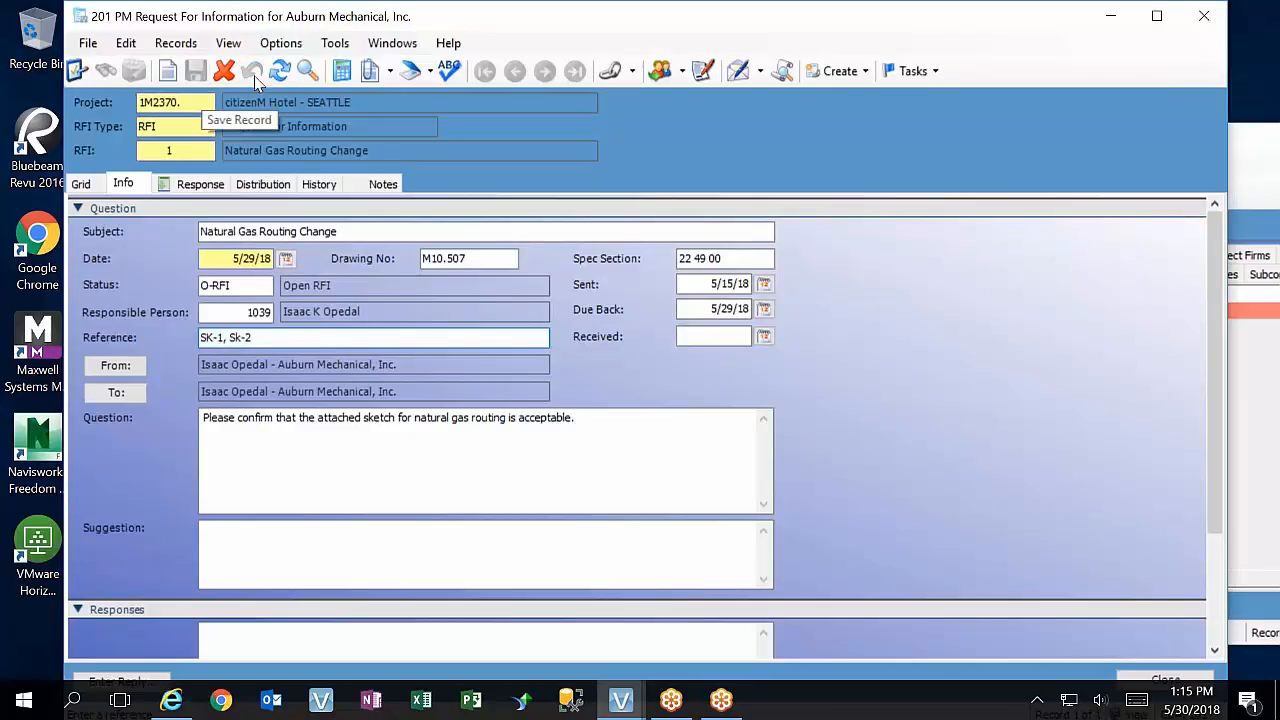
Start Create and Send for the updated RFI with the VPPM Request For Information template and generate the document for viewing
{"action": "left_click", "coordinate": [738, 70]}
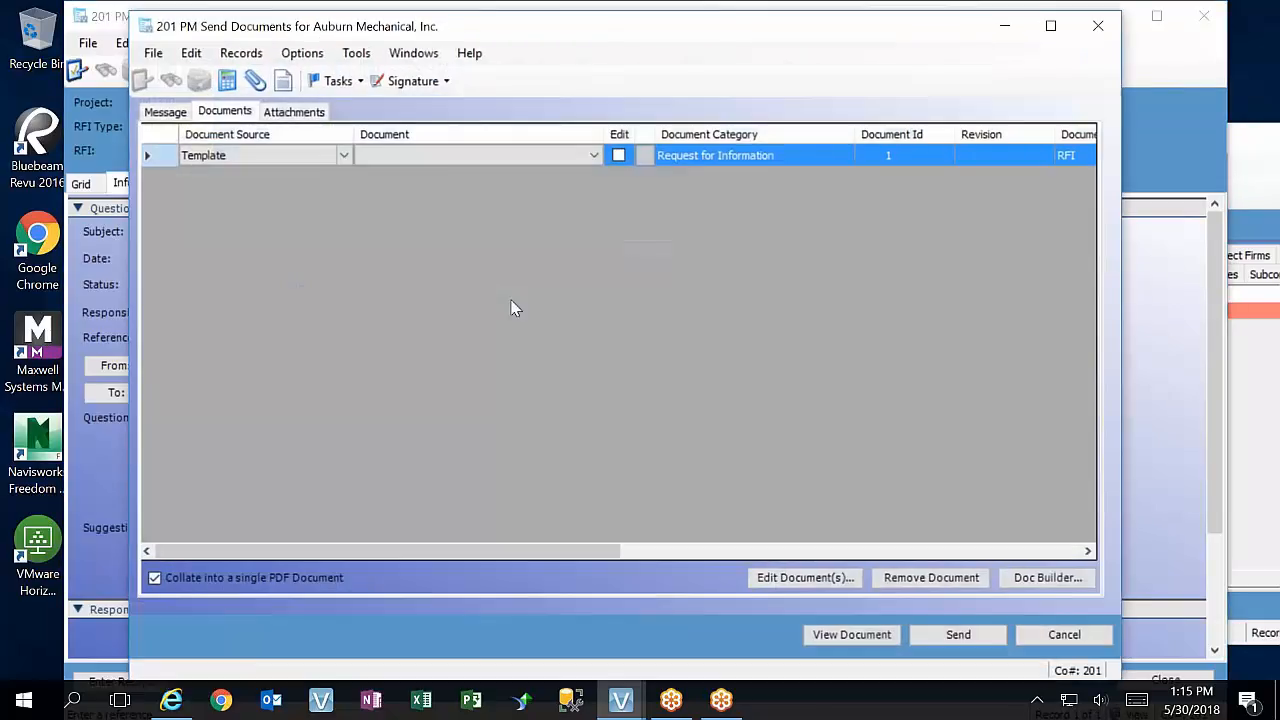
{"action": "left_click", "coordinate": [580, 155]}
{"action": "left_click", "coordinate": [513, 186]}
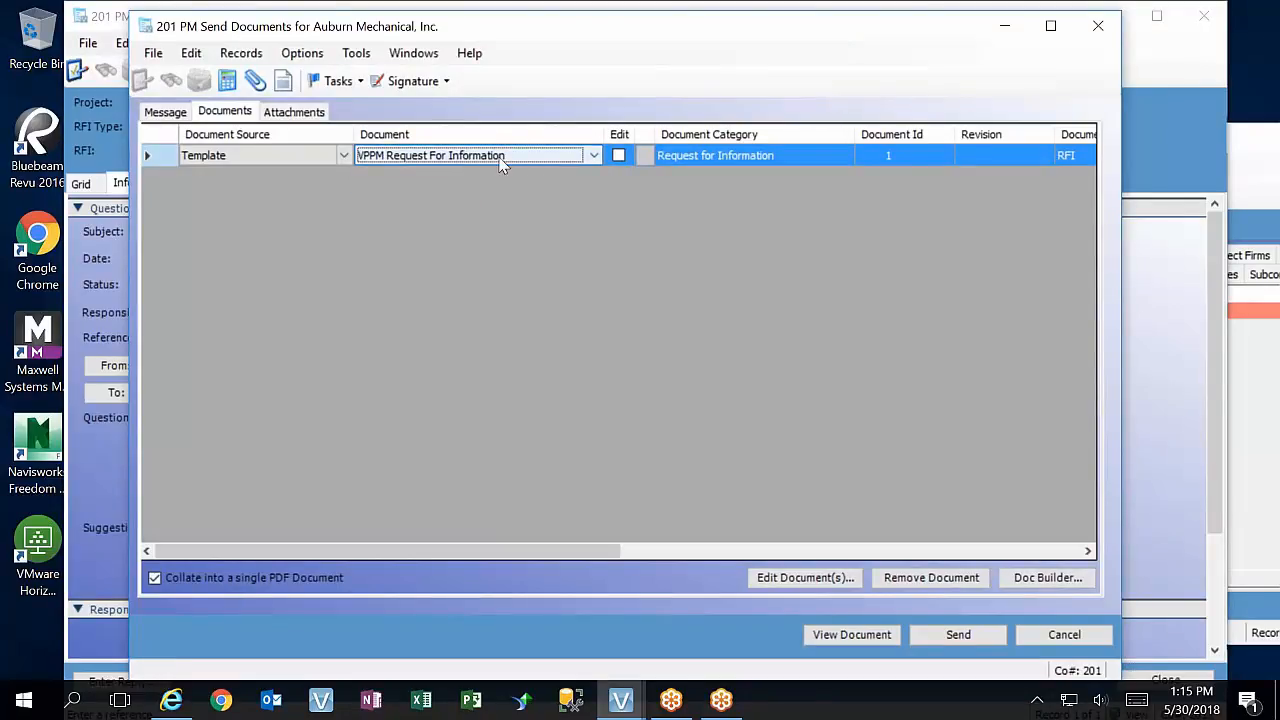
{"action": "left_click", "coordinate": [865, 636]}
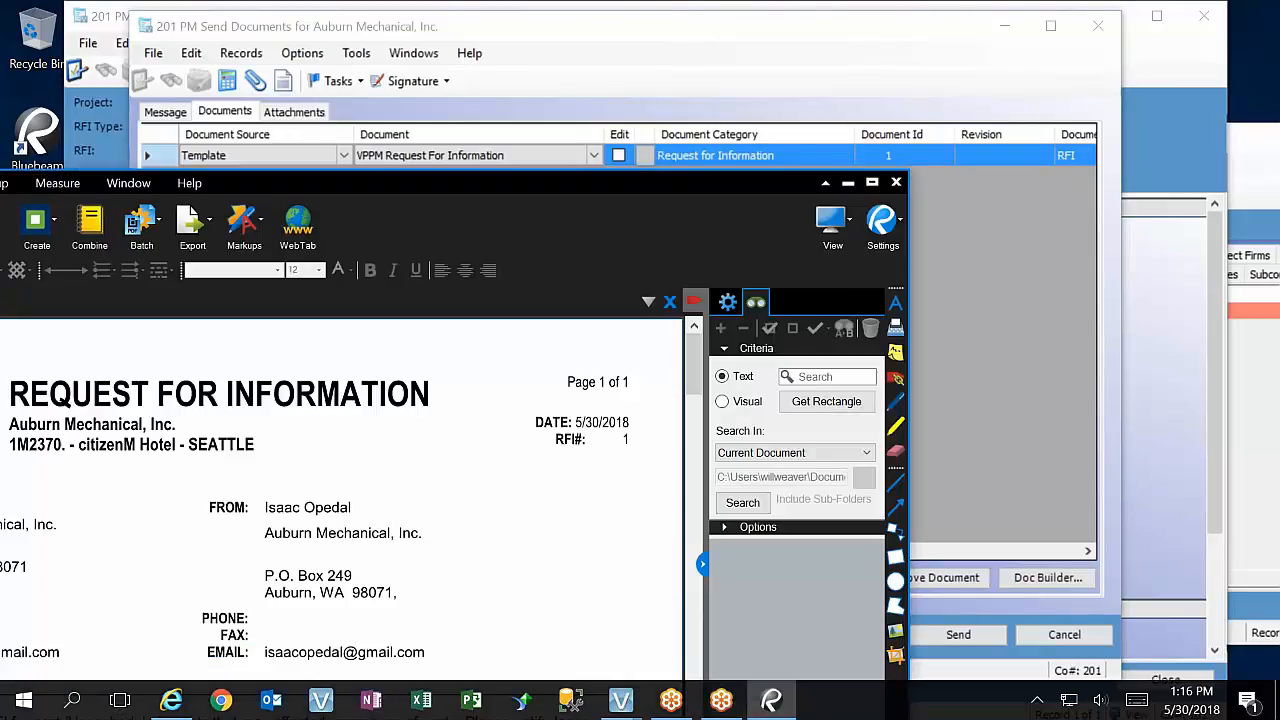
Examine the regenerated RFI document's first page for the reference entry, including the header, subject, drawing number and question areas
{"action": "left_click_drag", "start_coordinate": [522, 188], "coordinate": [763, 22]}
{"action": "scroll", "coordinate": [693, 388], "scroll_direction": "down", "scroll_amount": 2}
{"action": "scroll", "coordinate": [660, 447], "scroll_direction": "down", "scroll_amount": 6}
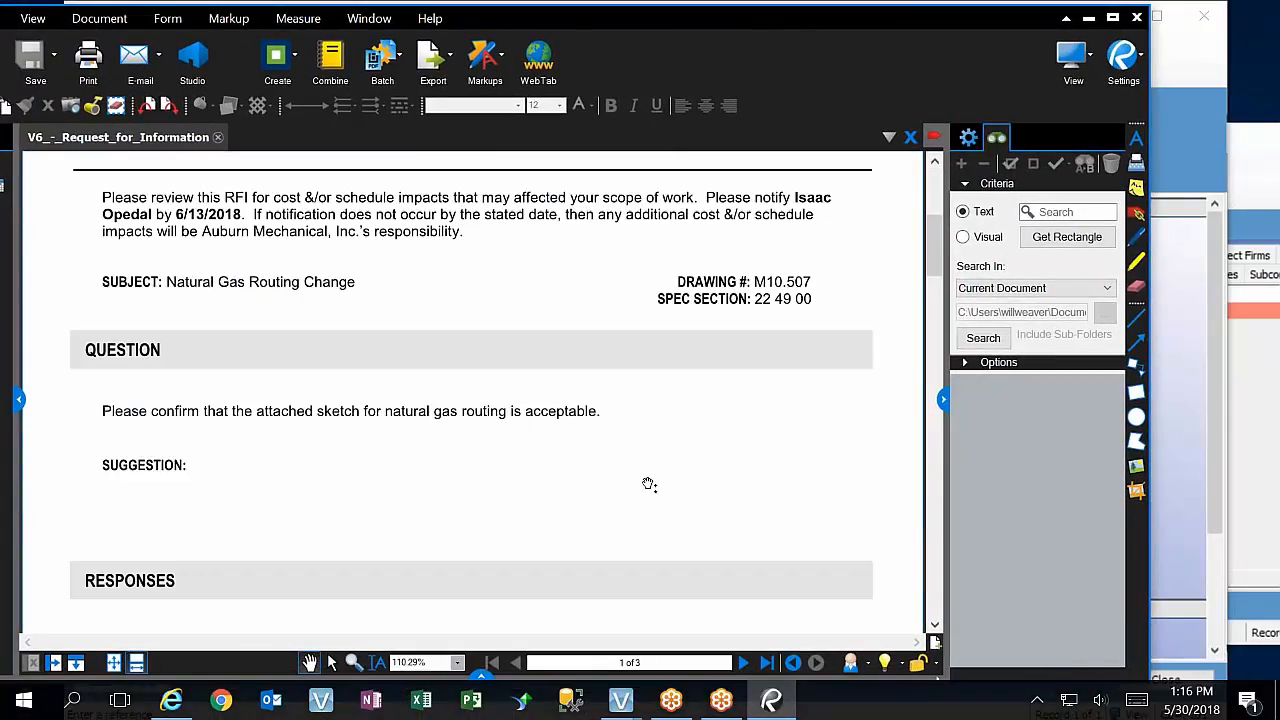
{"action": "scroll", "coordinate": [649, 484], "scroll_direction": "down", "scroll_amount": 6}
{"action": "scroll", "coordinate": [649, 484], "scroll_direction": "up", "scroll_amount": 8}
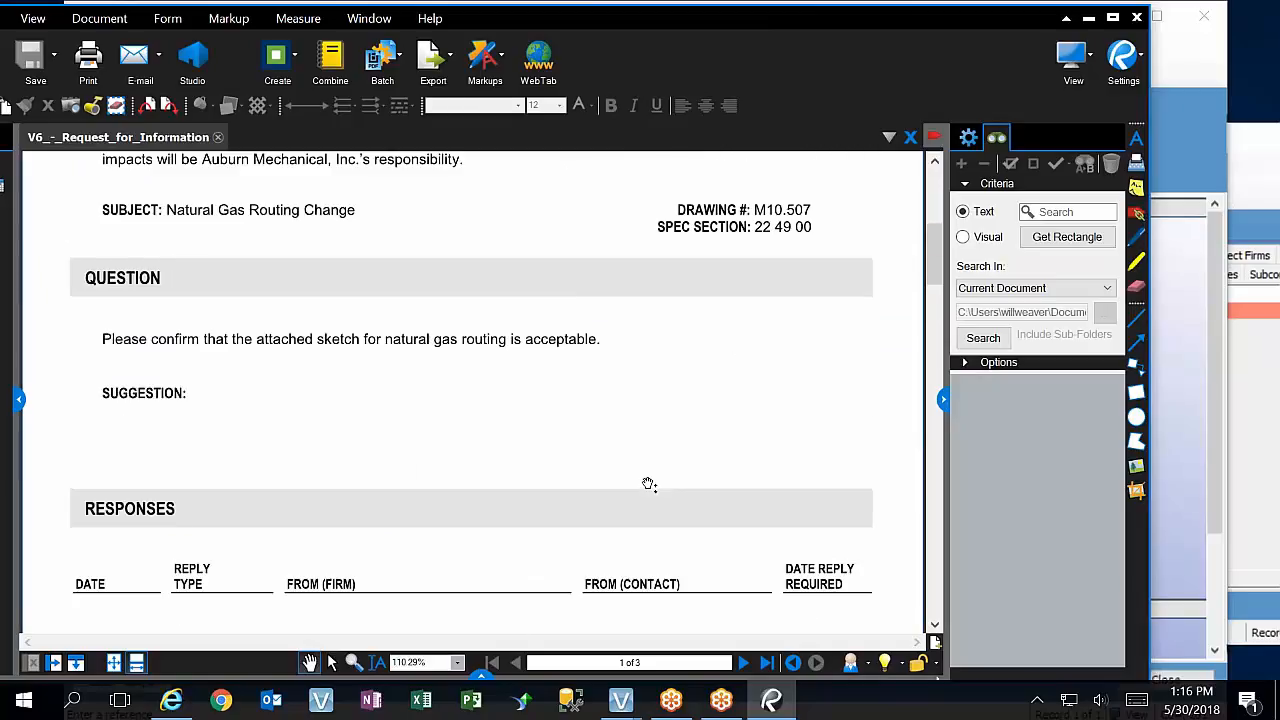
{"action": "scroll", "coordinate": [468, 530], "scroll_direction": "up", "scroll_amount": 2}
{"action": "scroll", "coordinate": [465, 535], "scroll_direction": "up", "scroll_amount": 3}
{"action": "scroll", "coordinate": [572, 500], "scroll_direction": "up", "scroll_amount": 1}
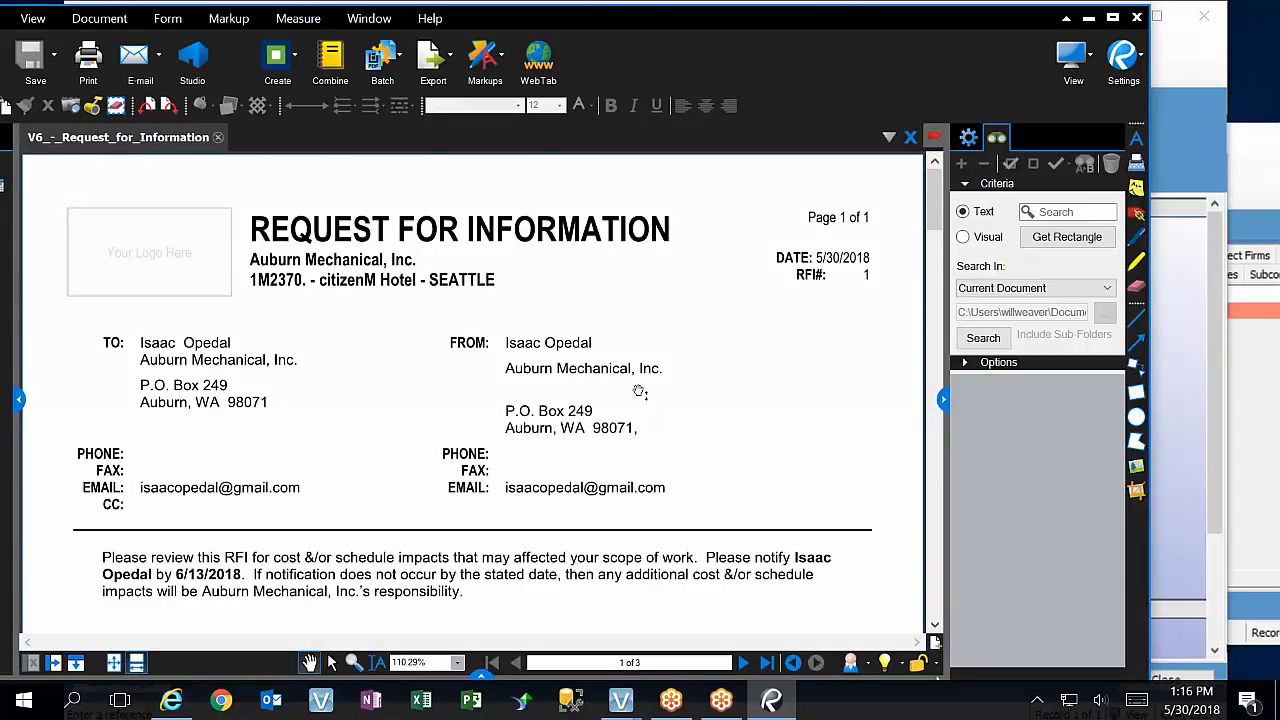
{"action": "scroll", "coordinate": [236, 457], "scroll_direction": "down", "scroll_amount": 5}
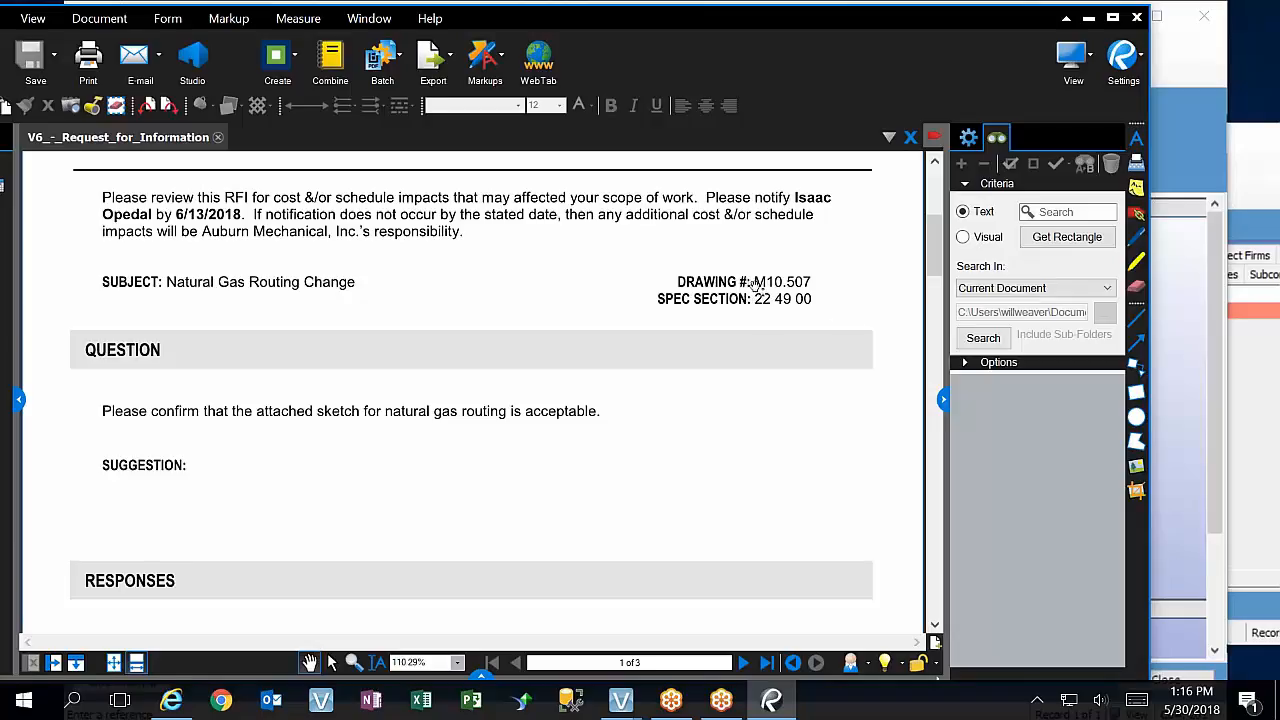
{"action": "scroll", "coordinate": [506, 449], "scroll_direction": "down", "scroll_amount": 2}
{"action": "scroll", "coordinate": [511, 449], "scroll_direction": "up", "scroll_amount": 3}
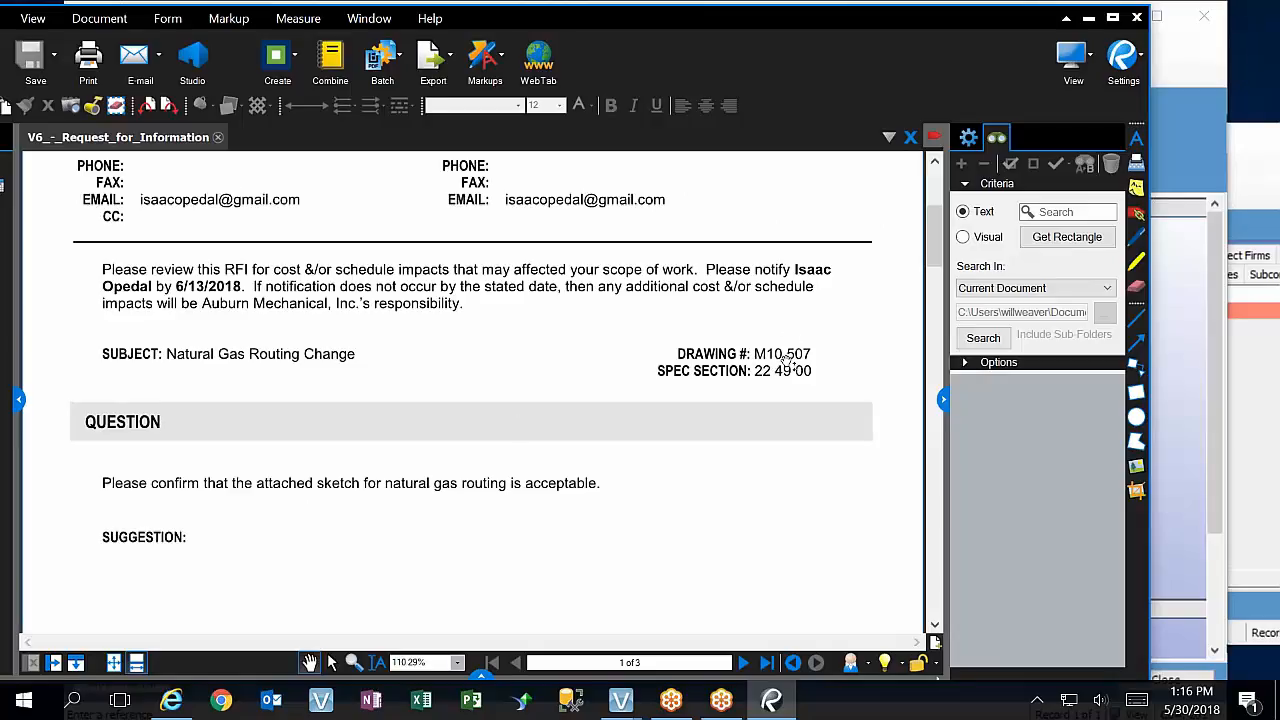
Close the document preview and the PM Send Documents form, and highlight the Reference text on the RFI
{"action": "left_click", "coordinate": [1137, 17]}
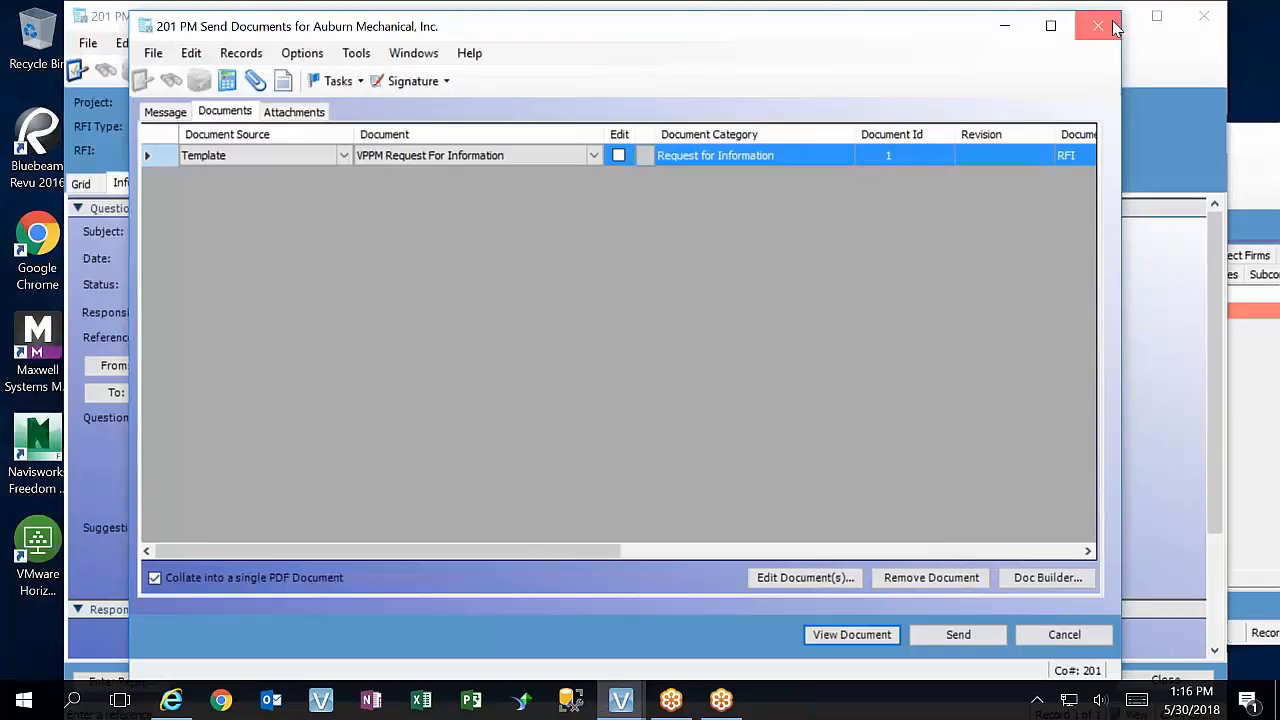
{"action": "key", "text": "Escape"}
{"action": "left_click_drag", "start_coordinate": [264, 335], "coordinate": [192, 341]}
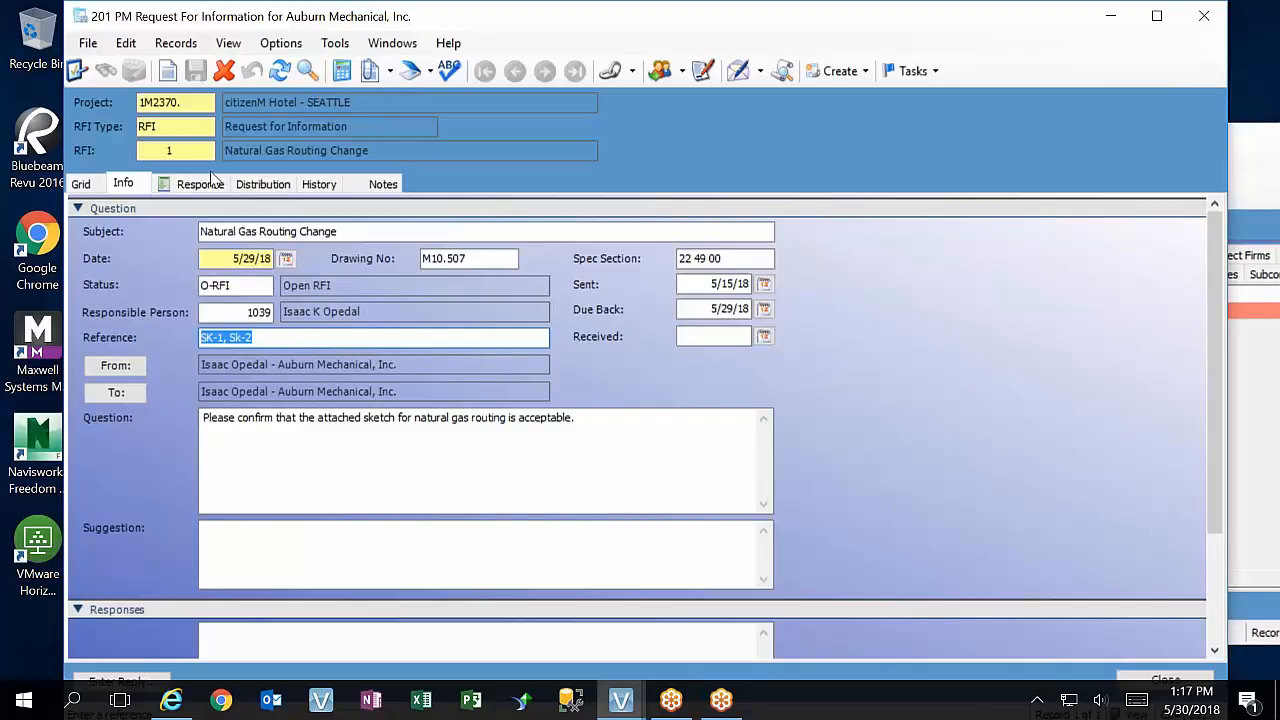
Open the PM Projects record from the RFI's Project field to check its Info page, and close it
{"action": "left_click", "coordinate": [195, 103]}
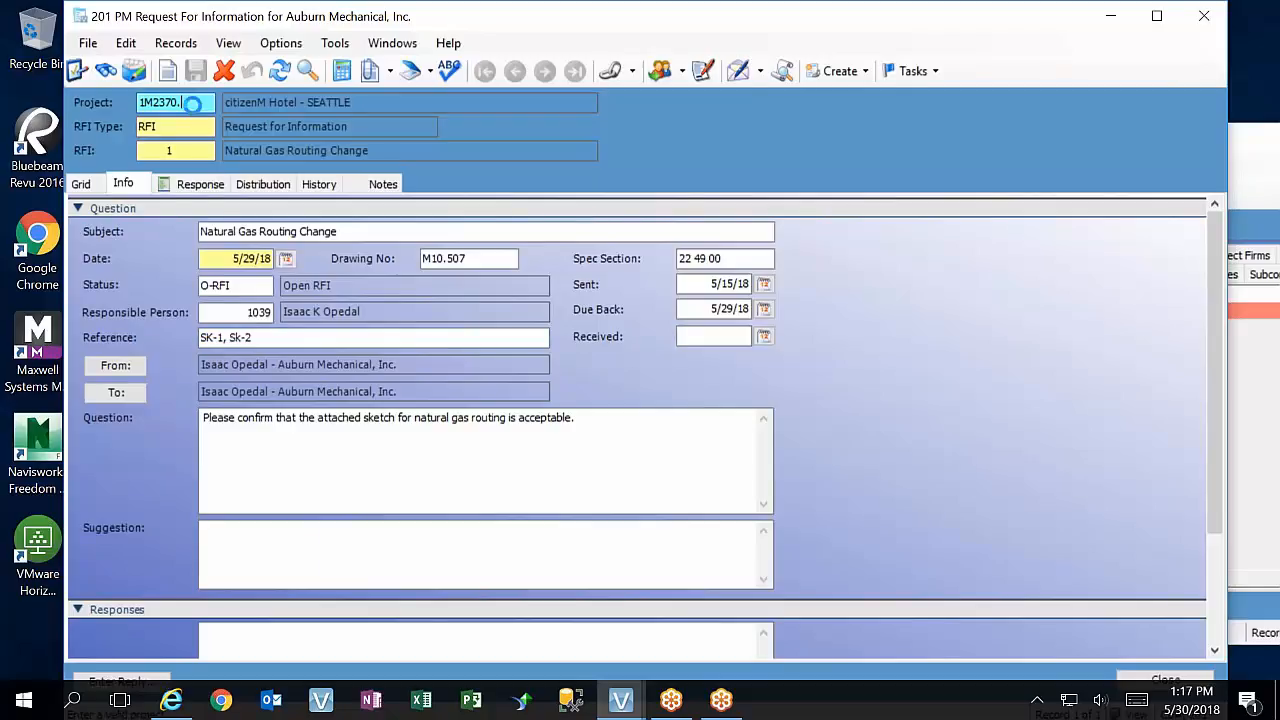
{"action": "double_click", "coordinate": [193, 103]}
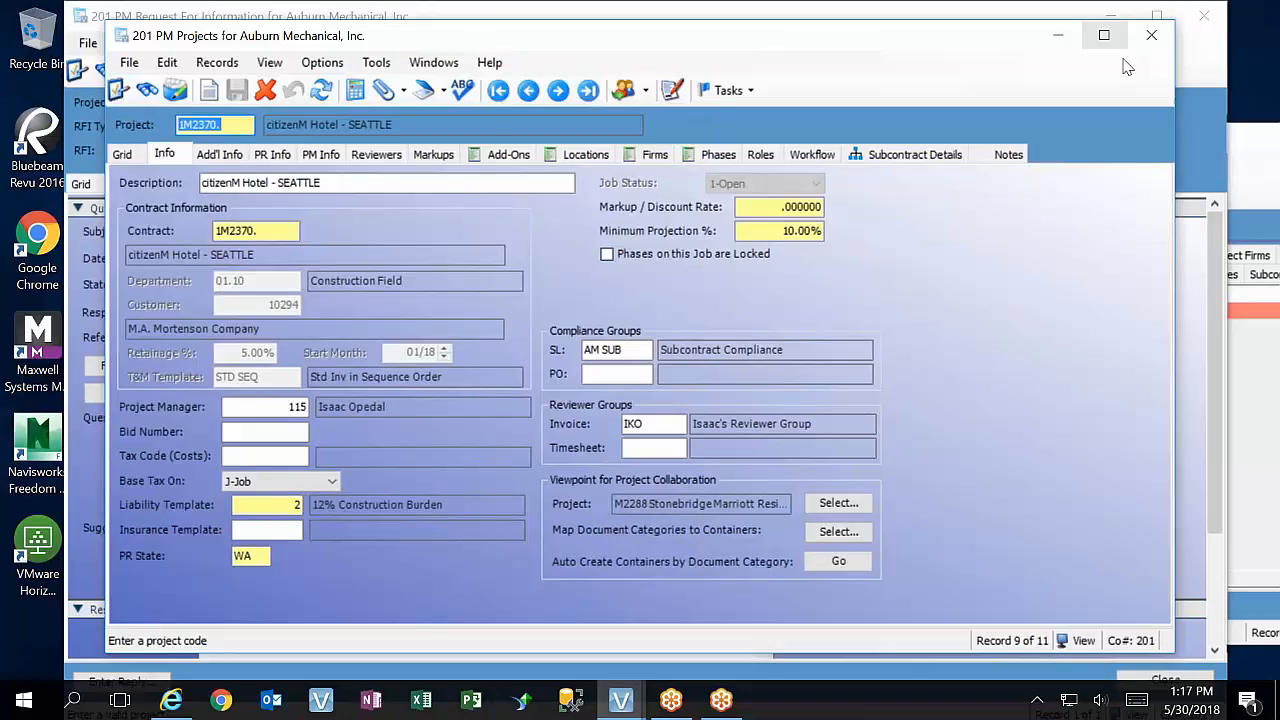
{"action": "left_click", "coordinate": [1151, 35]}
Reopen PM Send Documents for the RFI and bring up its Vista help page
{"action": "left_click", "coordinate": [706, 72]}
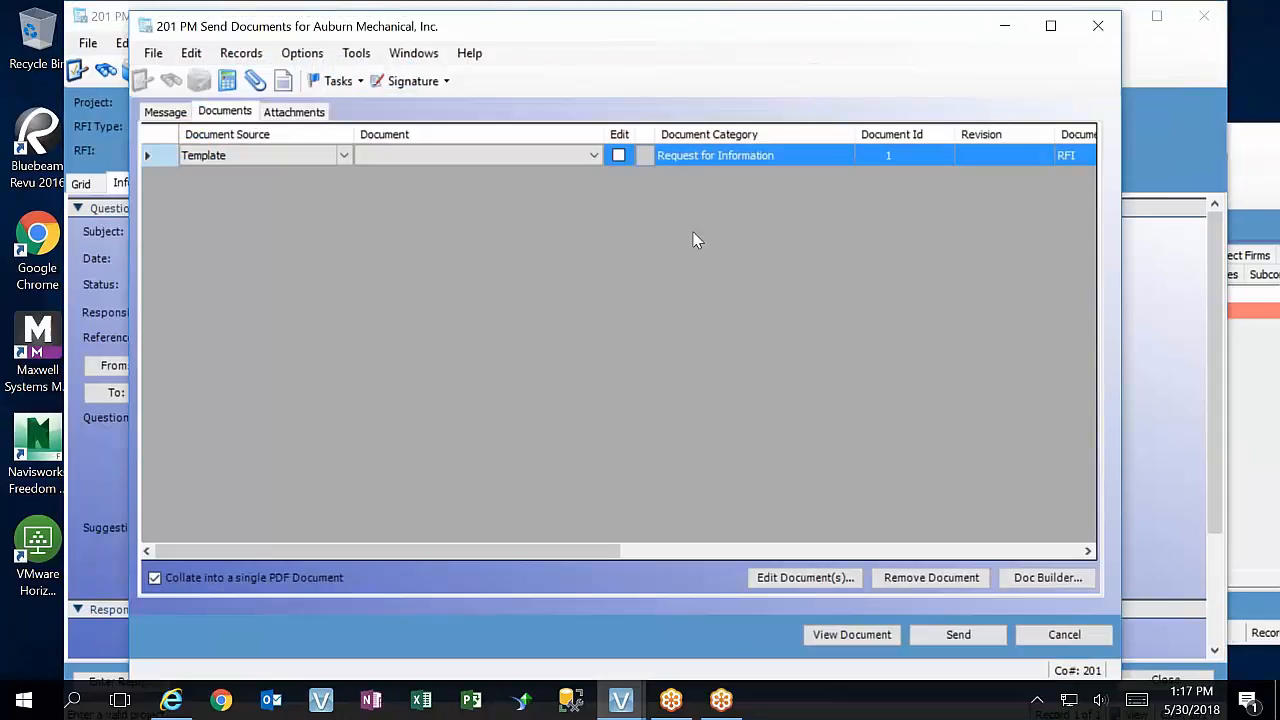
{"action": "left_click", "coordinate": [537, 157]}
{"action": "key", "text": "F1"}
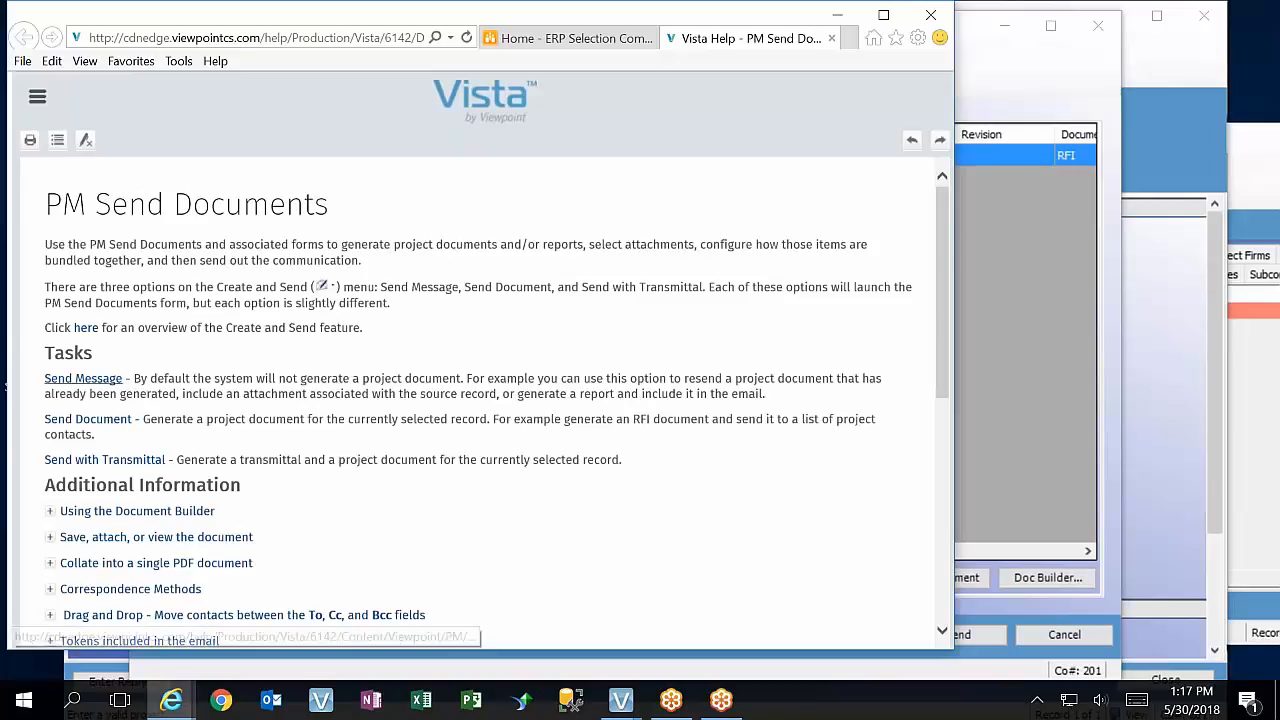
Expand the help topics "Edit the generated project documents" and "Using the Document Builder" to read them
{"action": "scroll", "coordinate": [163, 458], "scroll_direction": "down", "scroll_amount": 1}
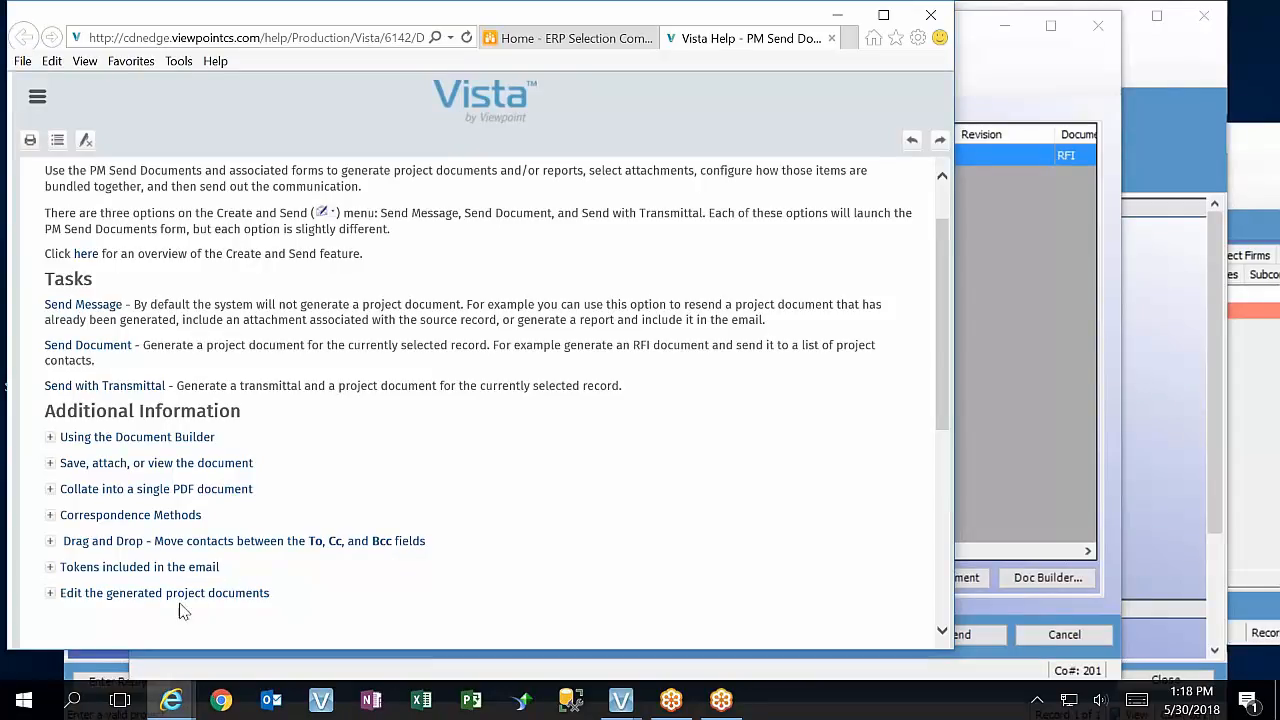
{"action": "left_click", "coordinate": [222, 596]}
{"action": "scroll", "coordinate": [351, 500], "scroll_direction": "down", "scroll_amount": 3}
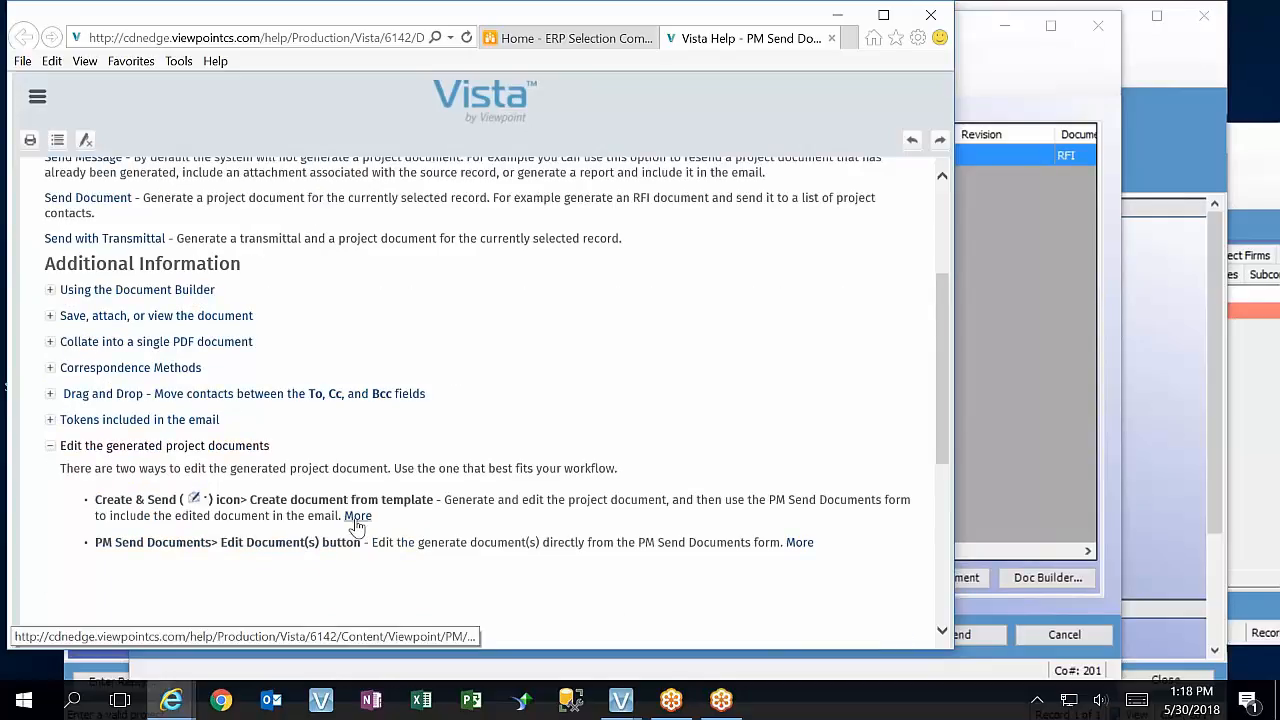
{"action": "left_click", "coordinate": [152, 292]}
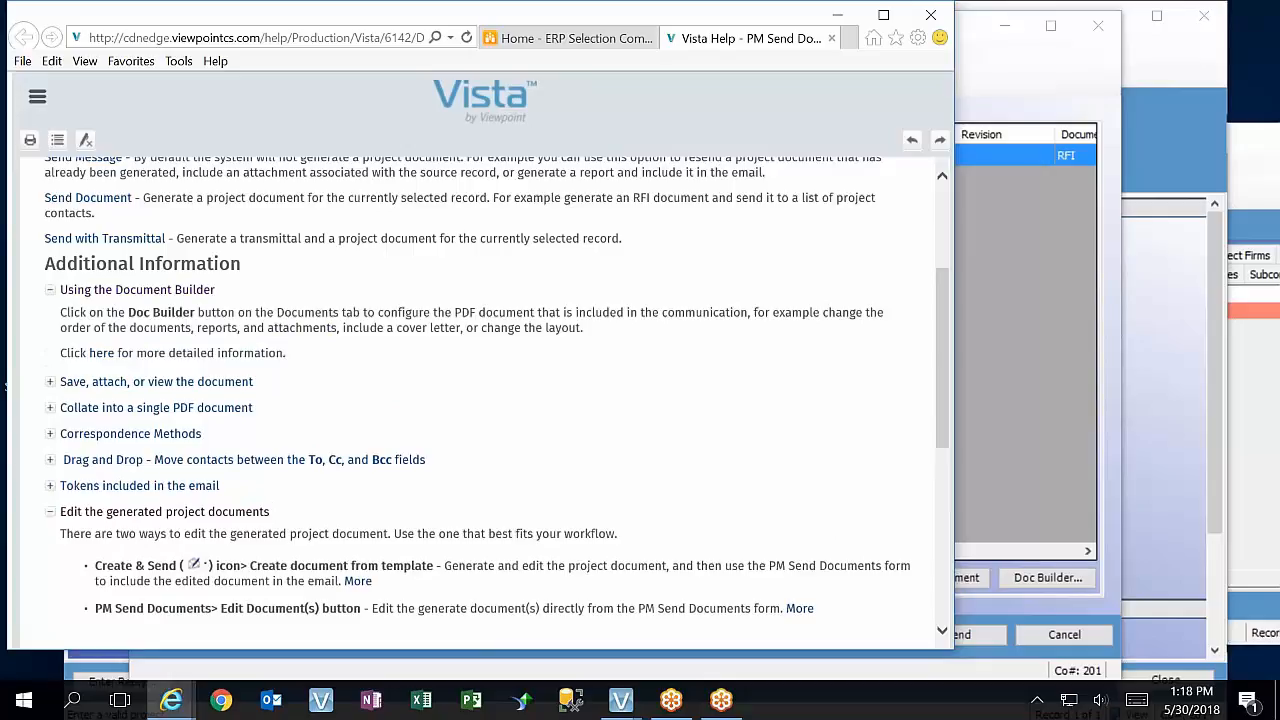
Read the detailed help page on using the Document Builder, and close the help browser with all its tabs
{"action": "left_click", "coordinate": [105, 355]}
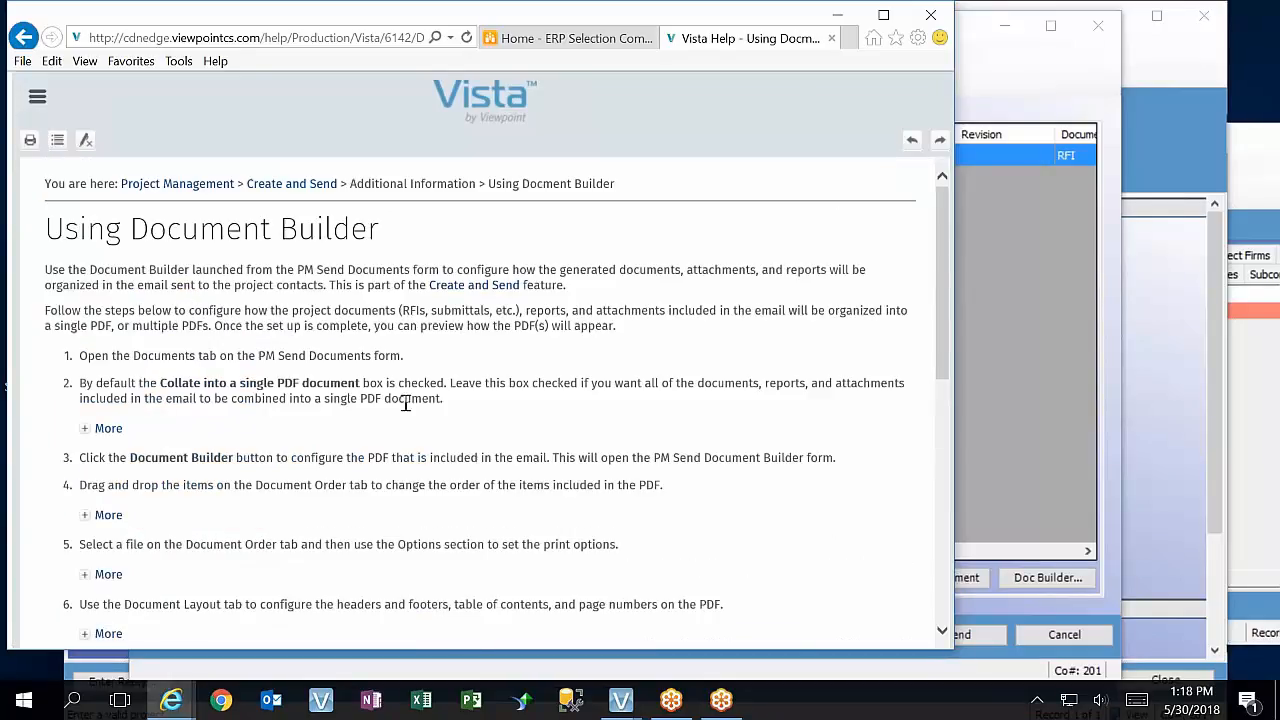
{"action": "scroll", "coordinate": [380, 480], "scroll_direction": "down", "scroll_amount": 5}
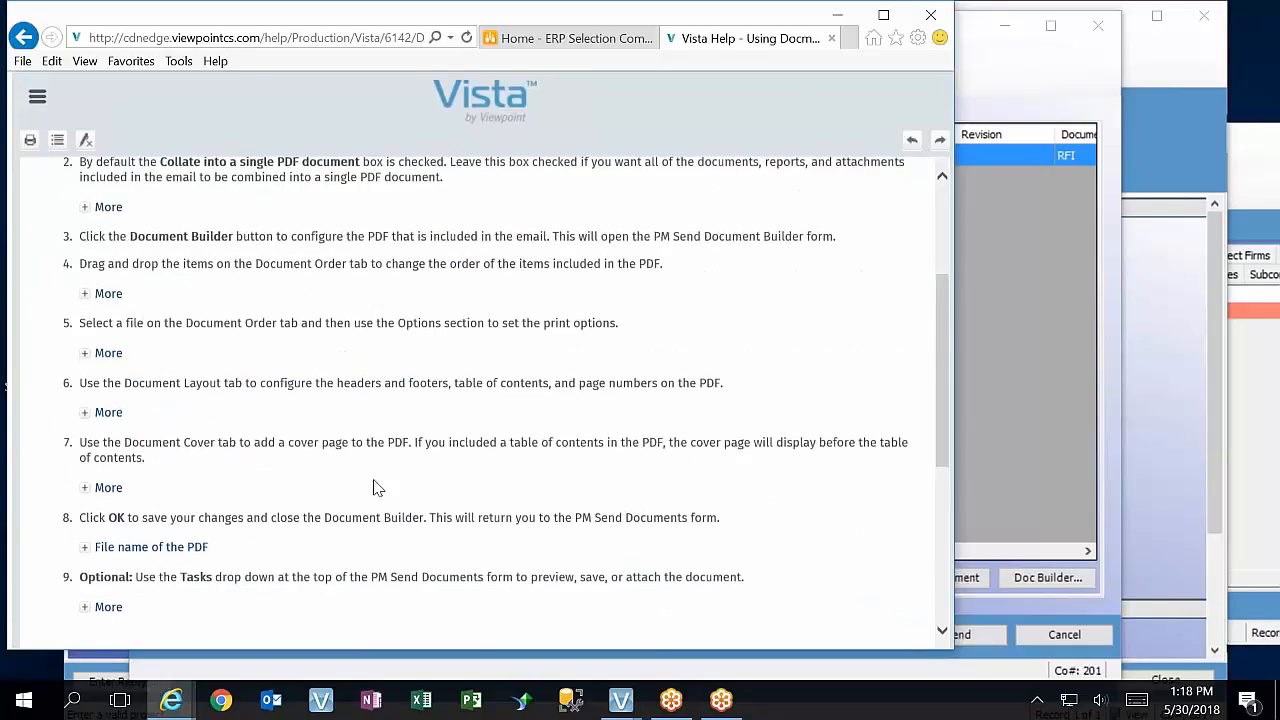
{"action": "left_click", "coordinate": [931, 16]}
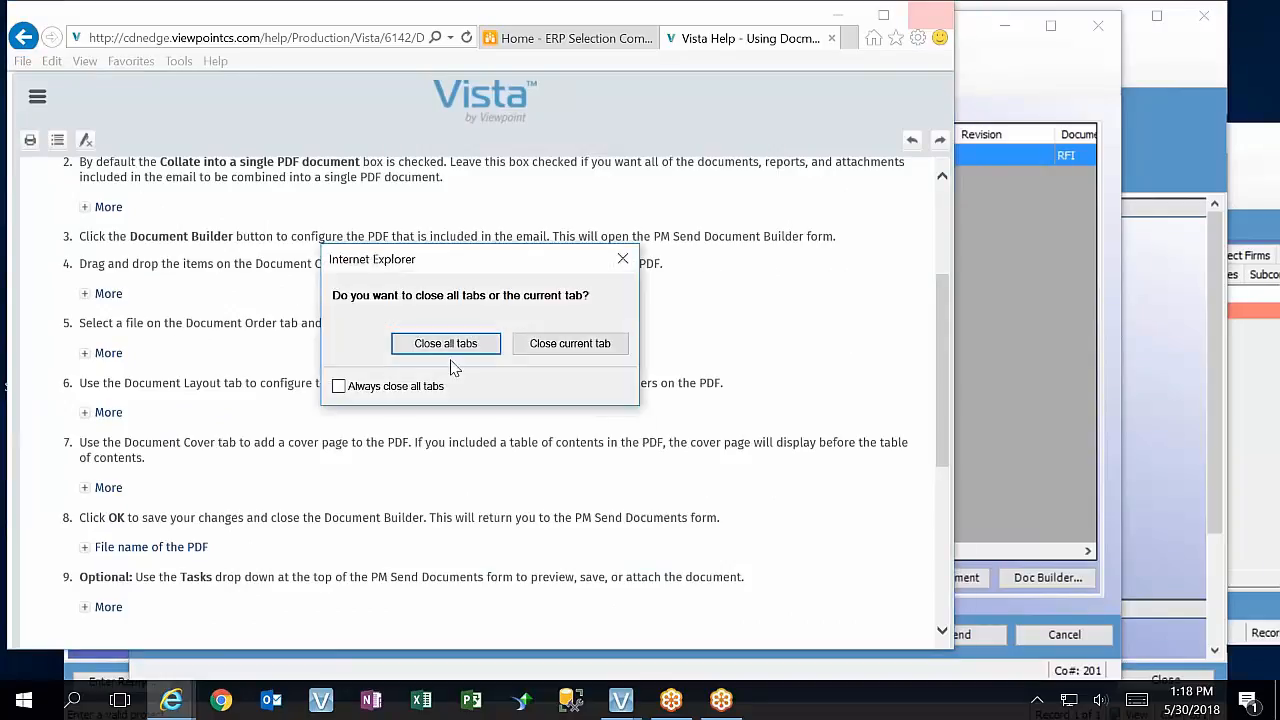
{"action": "left_click", "coordinate": [445, 344]}
Check the document templates available for the RFI, minimise the RFI form, and view the tasks offered in PM Send Documents
{"action": "left_click", "coordinate": [594, 155]}
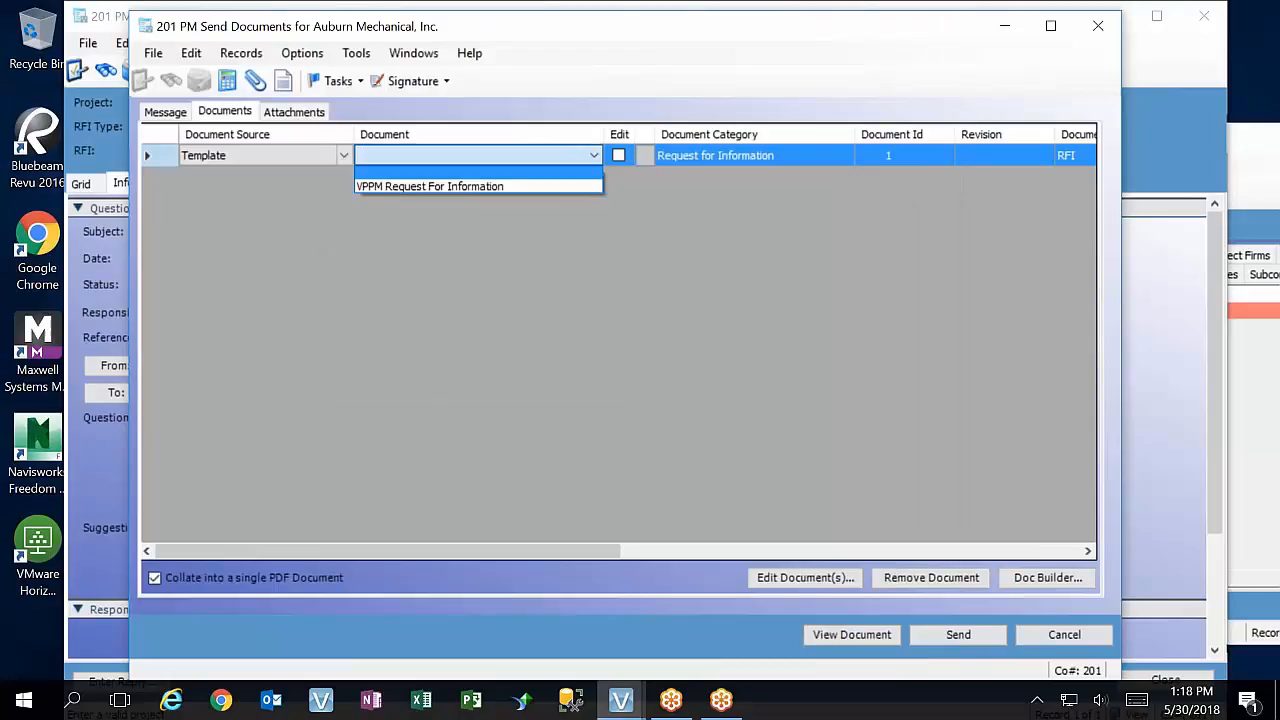
{"action": "left_click", "coordinate": [517, 163]}
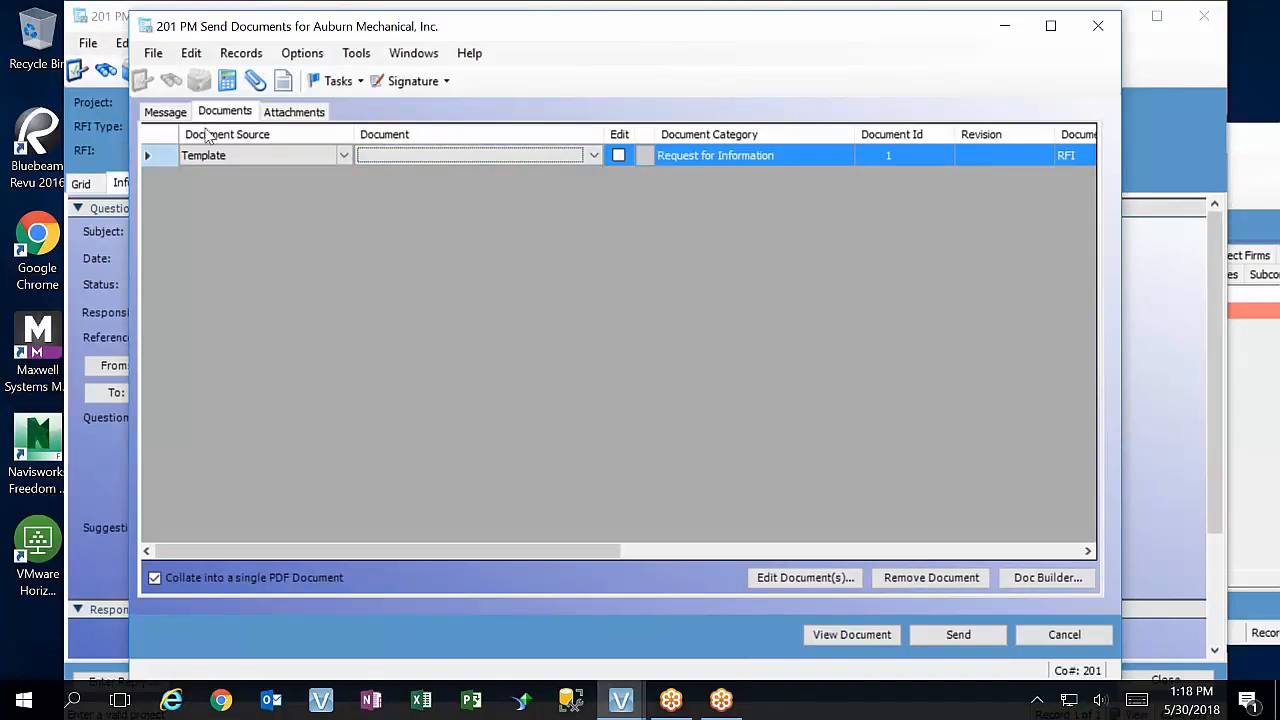
{"action": "key", "text": "Escape"}
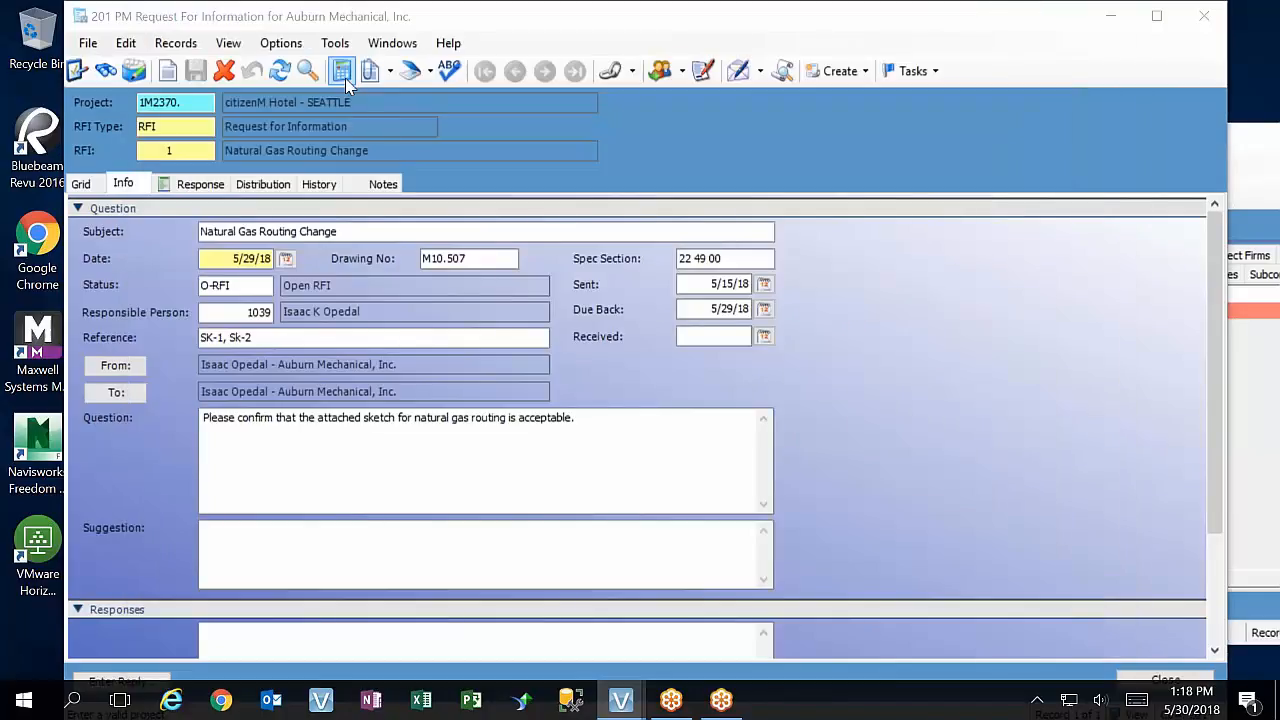
{"action": "left_click", "coordinate": [1110, 16]}
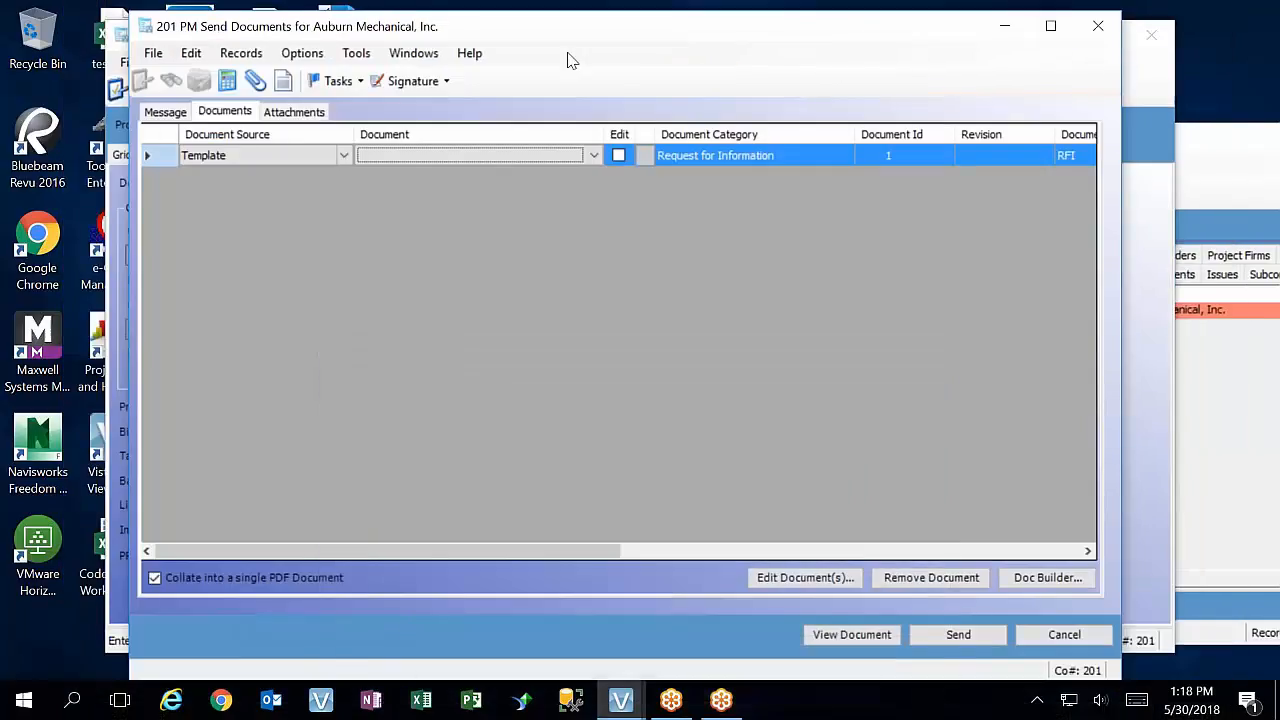
{"action": "left_click", "coordinate": [360, 82]}
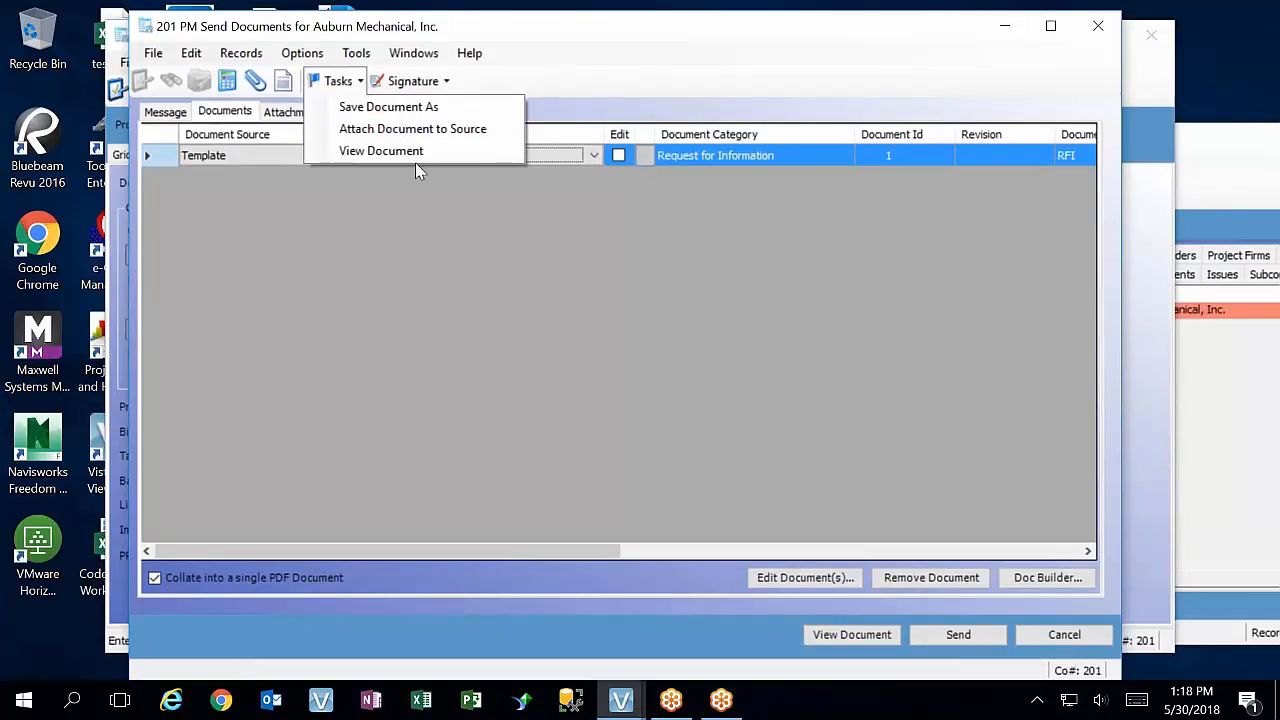
Open PM Search Documents, choose RFI as the Doc Type, and close the form without adding documents
{"action": "left_click", "coordinate": [281, 84]}
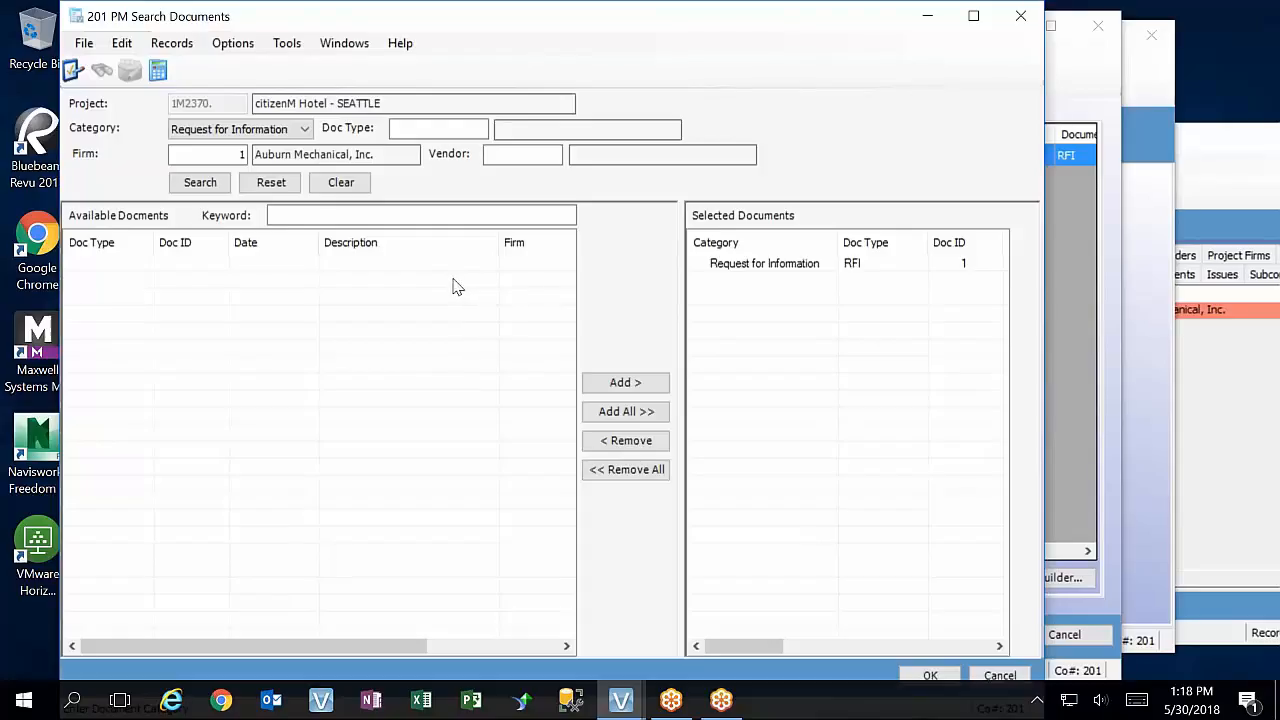
{"action": "left_click", "coordinate": [453, 130]}
{"action": "double_click", "coordinate": [453, 130]}
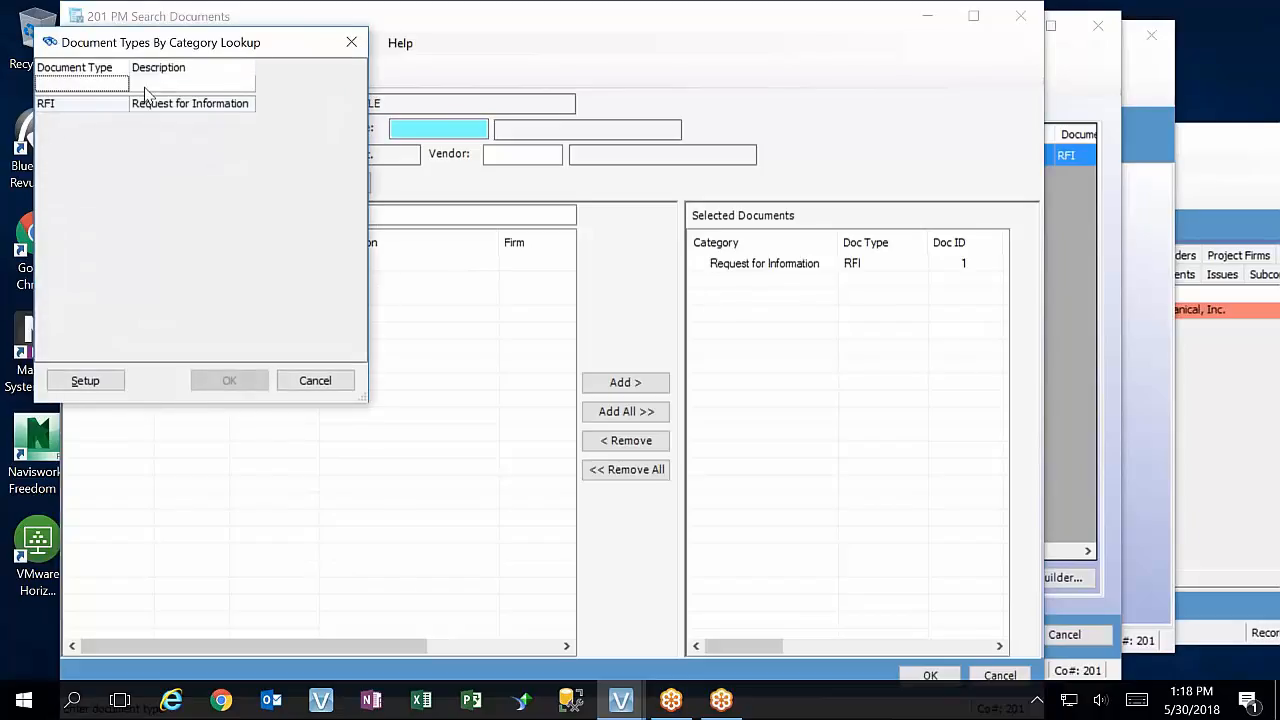
{"action": "left_click", "coordinate": [123, 113]}
{"action": "double_click", "coordinate": [123, 113]}
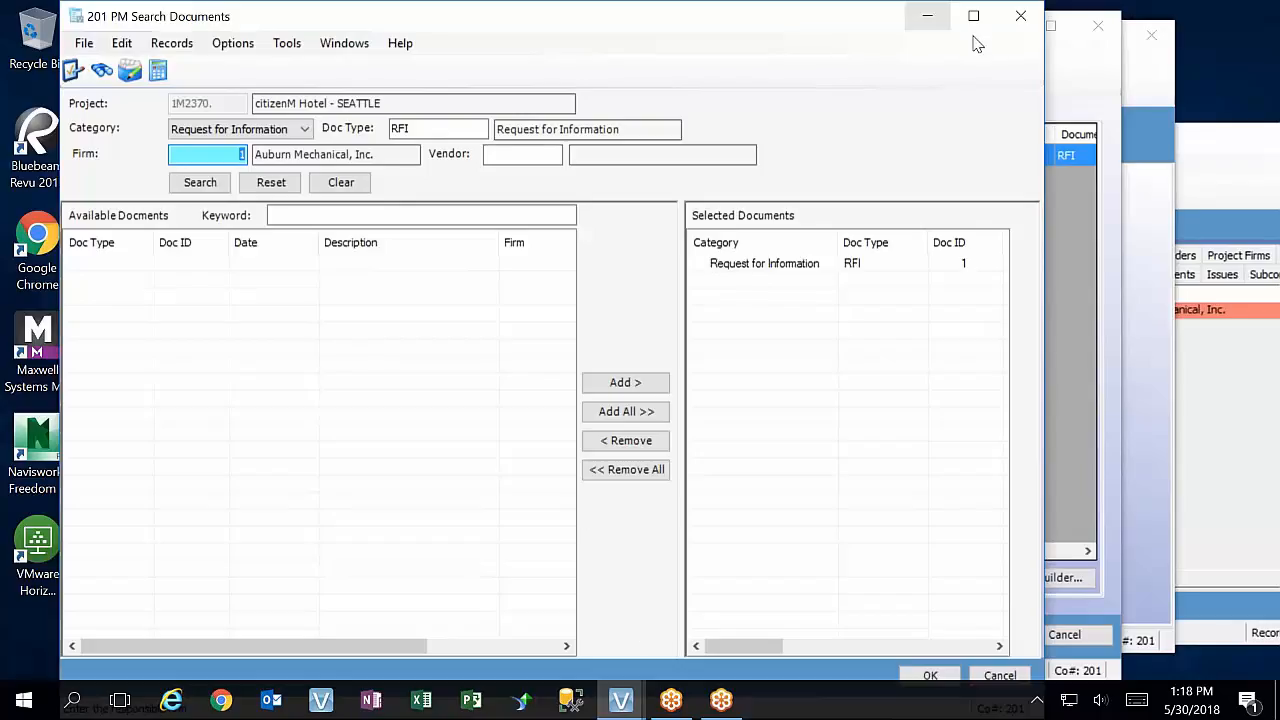
{"action": "left_click", "coordinate": [1021, 20]}
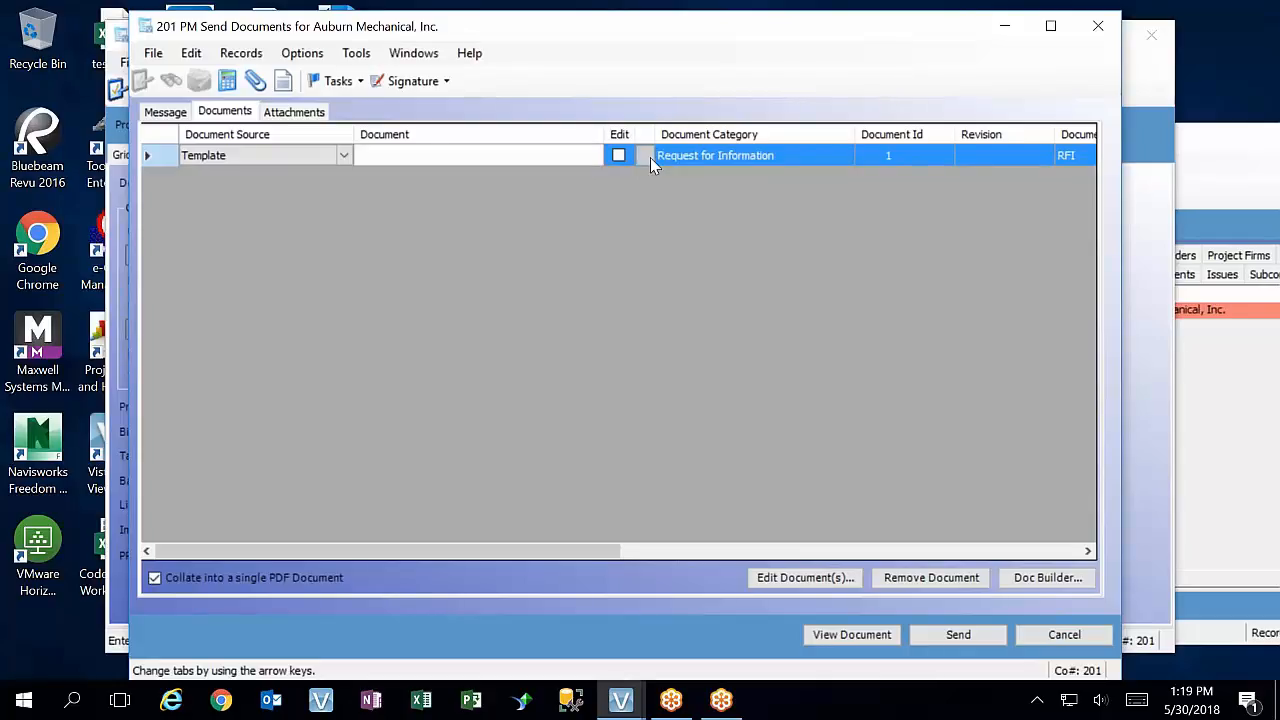
Open the form properties of PM Send Documents and look through the System Wide, Images, Tab Pages, Reports and Fields settings
{"action": "right_click", "coordinate": [578, 157]}
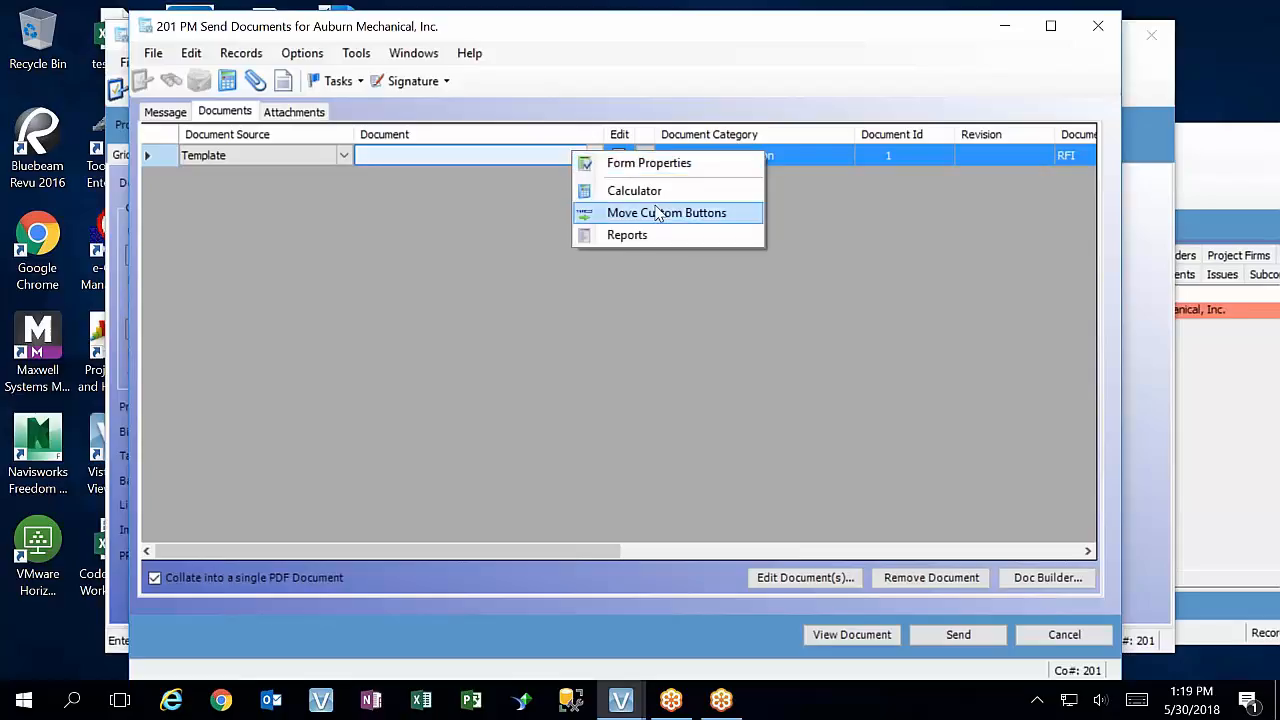
{"action": "left_click", "coordinate": [648, 163]}
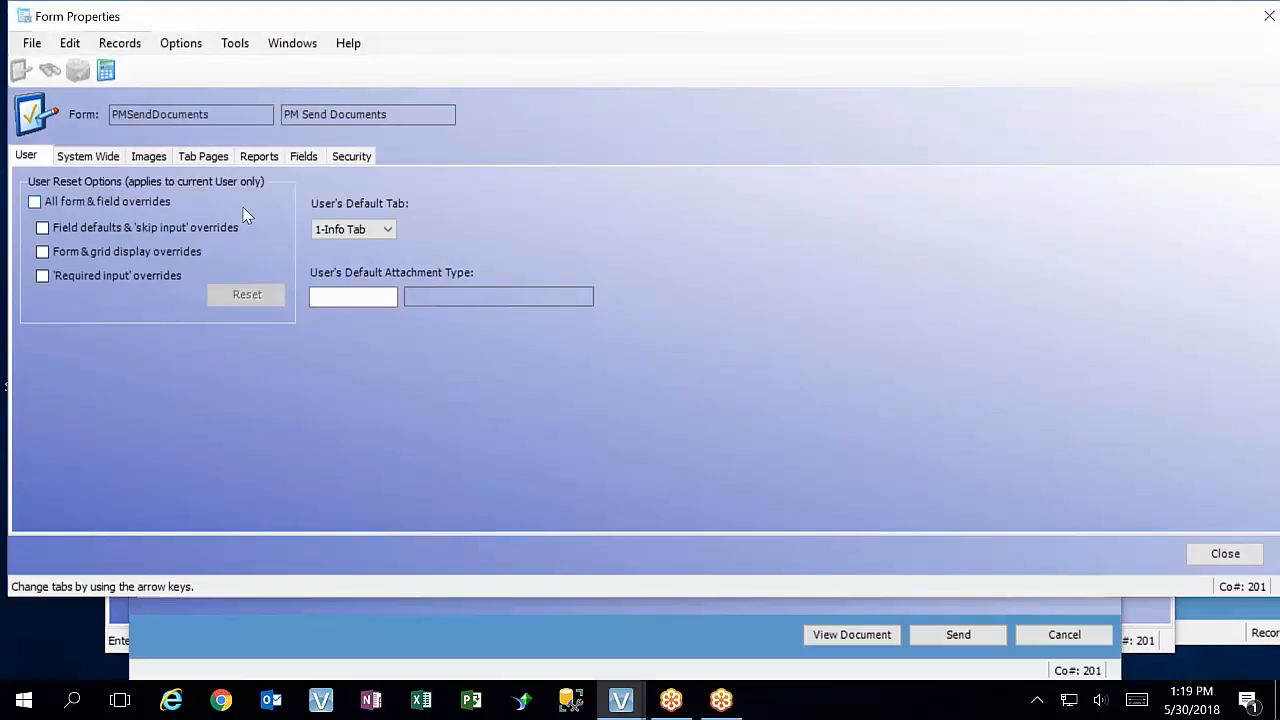
{"action": "left_click", "coordinate": [87, 160]}
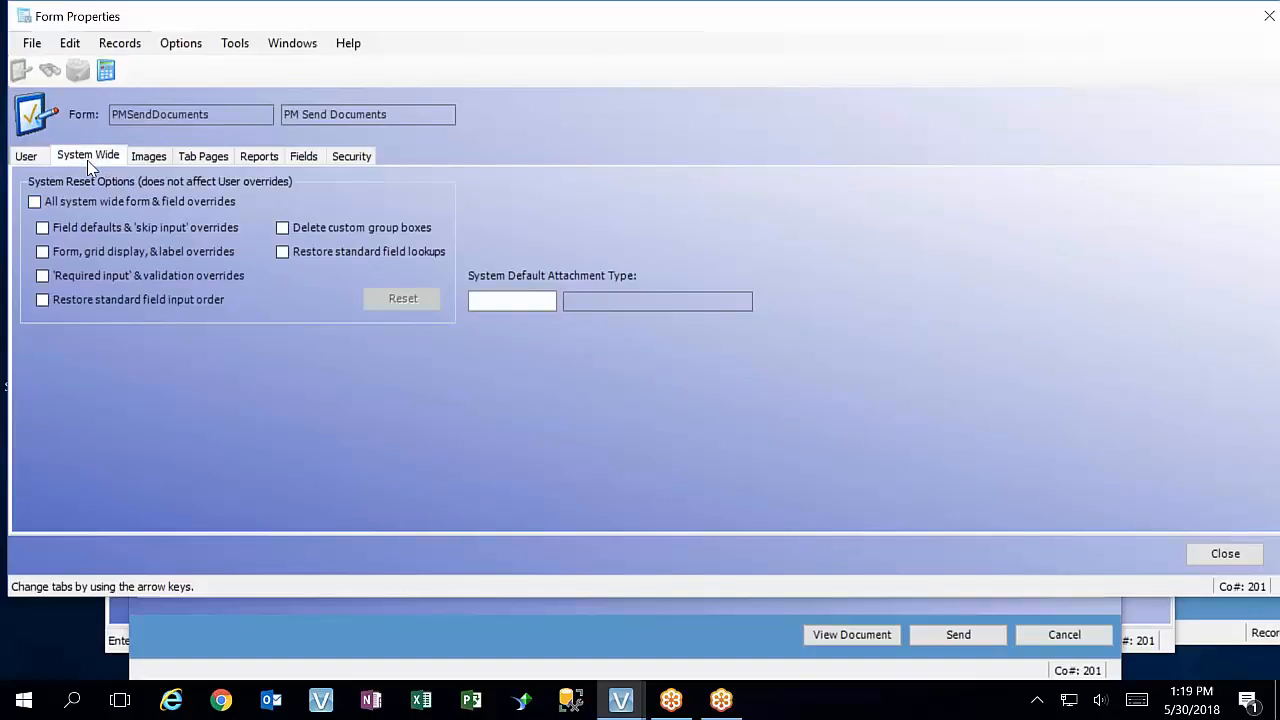
{"action": "left_click", "coordinate": [140, 158]}
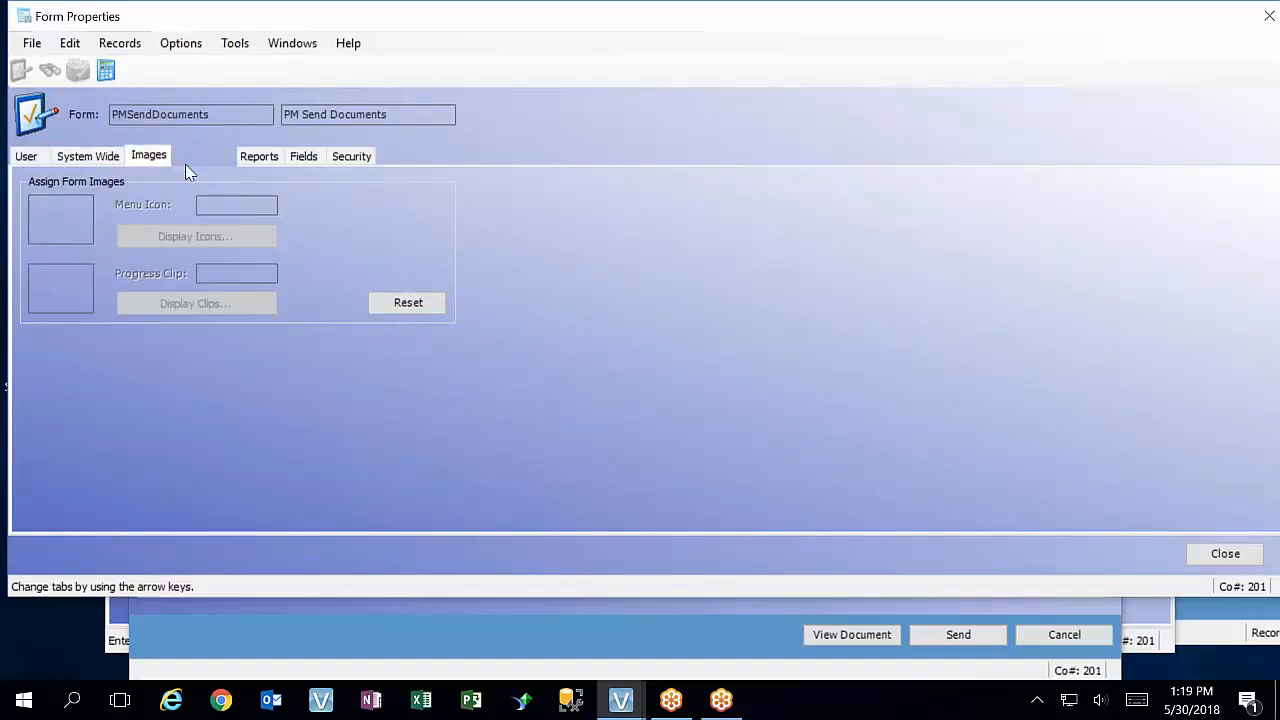
{"action": "left_click", "coordinate": [200, 160]}
{"action": "left_click", "coordinate": [252, 160]}
{"action": "left_click", "coordinate": [305, 158]}
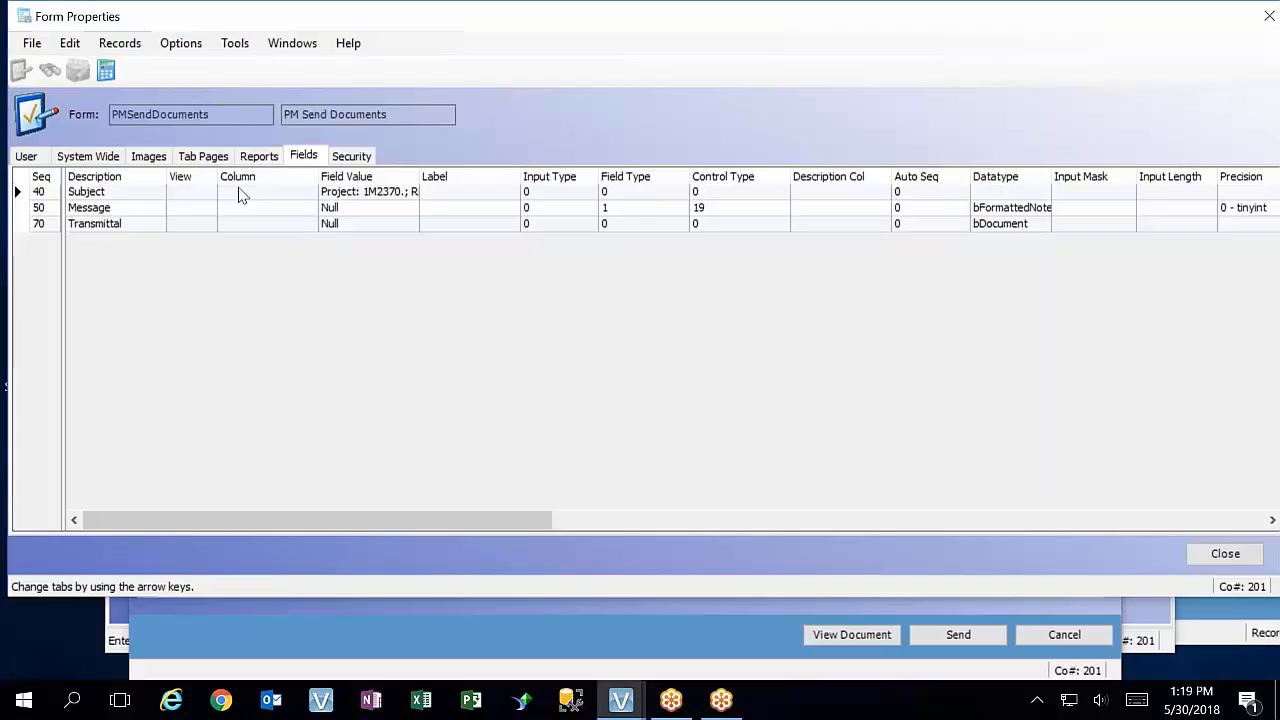
Examine the form's Security permissions and the User and System Wide reset options in Form Properties
{"action": "left_click_drag", "start_coordinate": [303, 20], "coordinate": [368, 176]}
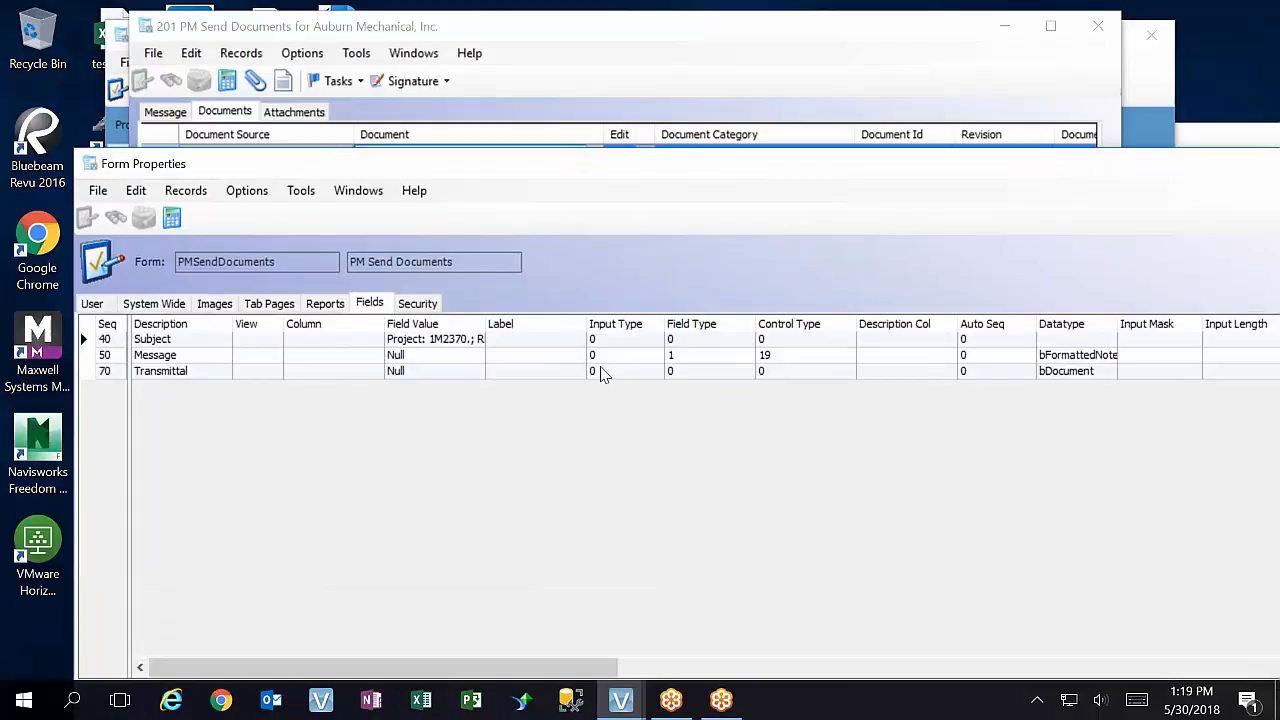
{"action": "left_click", "coordinate": [420, 305]}
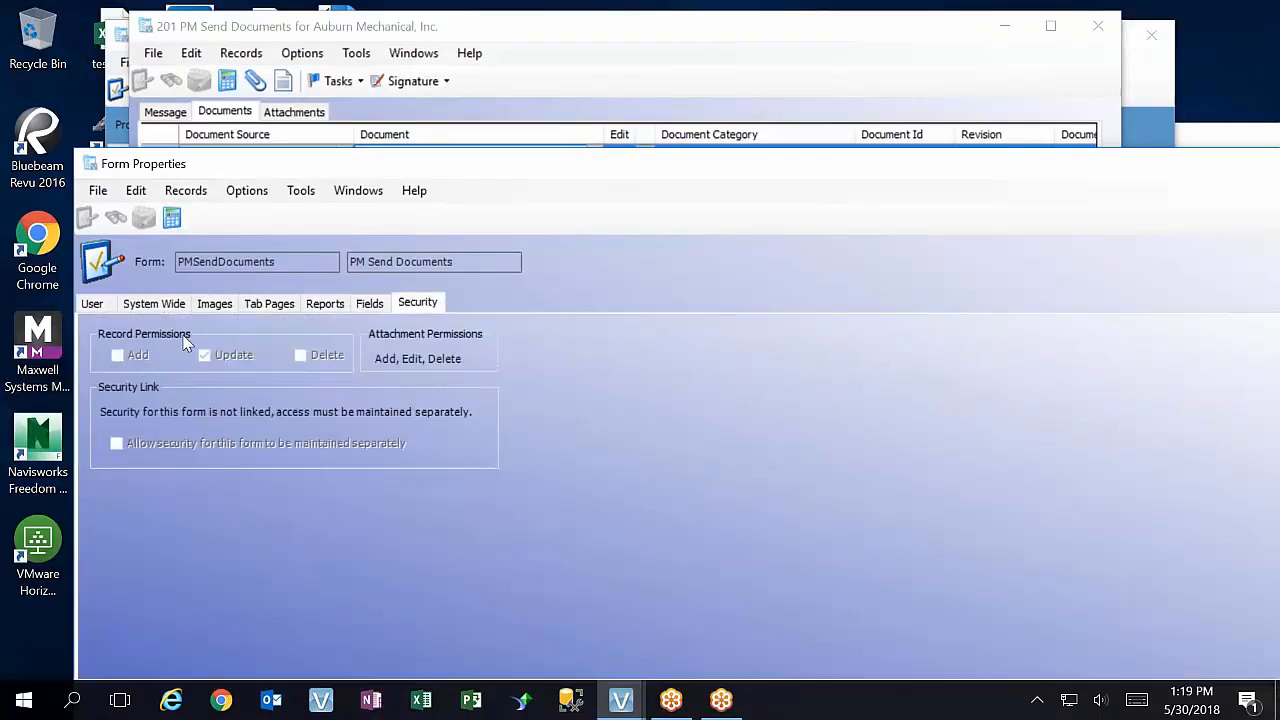
{"action": "left_click", "coordinate": [95, 305]}
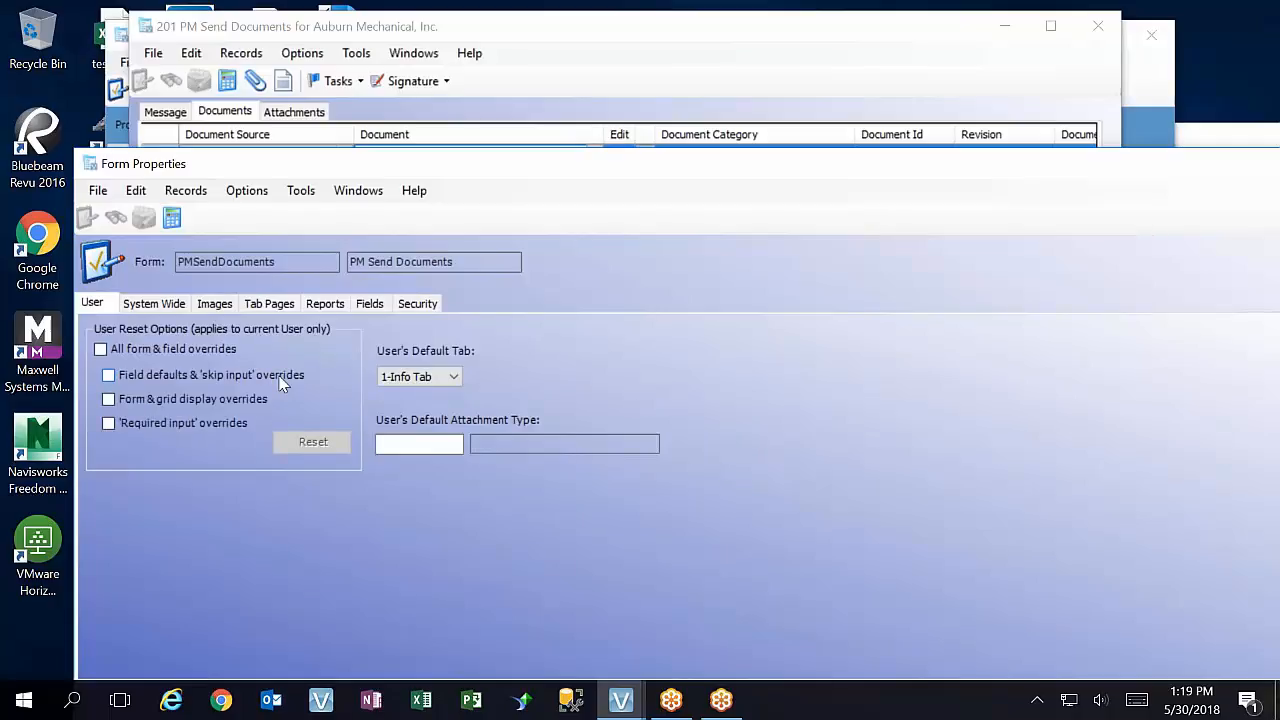
{"action": "left_click", "coordinate": [154, 304]}
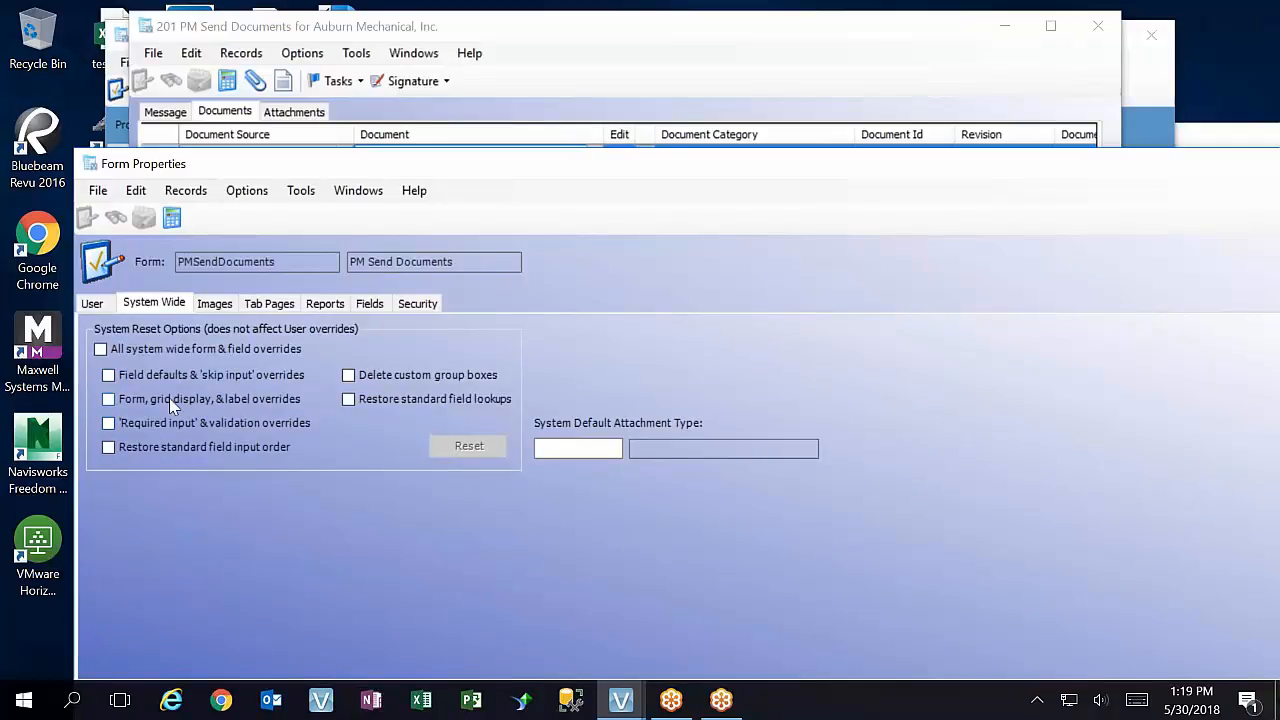
Select the system-wide reset of field defaults and 'skip input' overrides, and close Form Properties without running the reset
{"action": "left_click", "coordinate": [110, 376]}
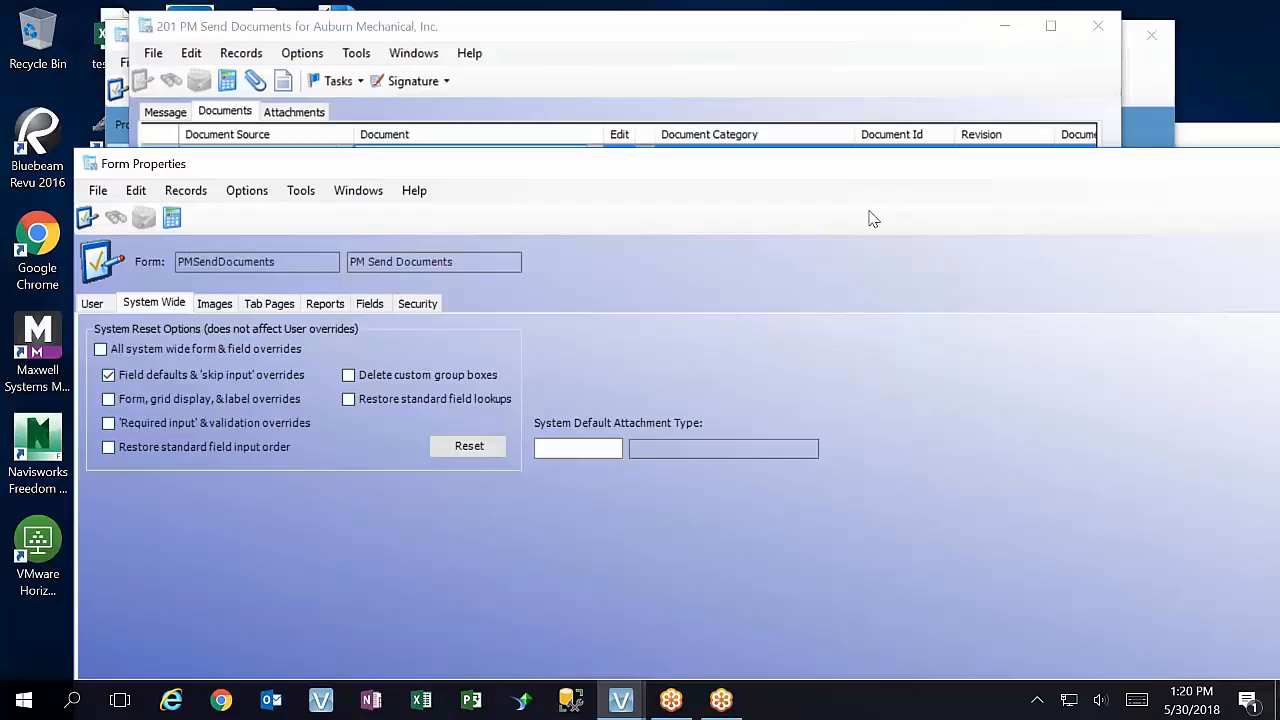
{"action": "left_click_drag", "start_coordinate": [883, 161], "coordinate": [815, 94]}
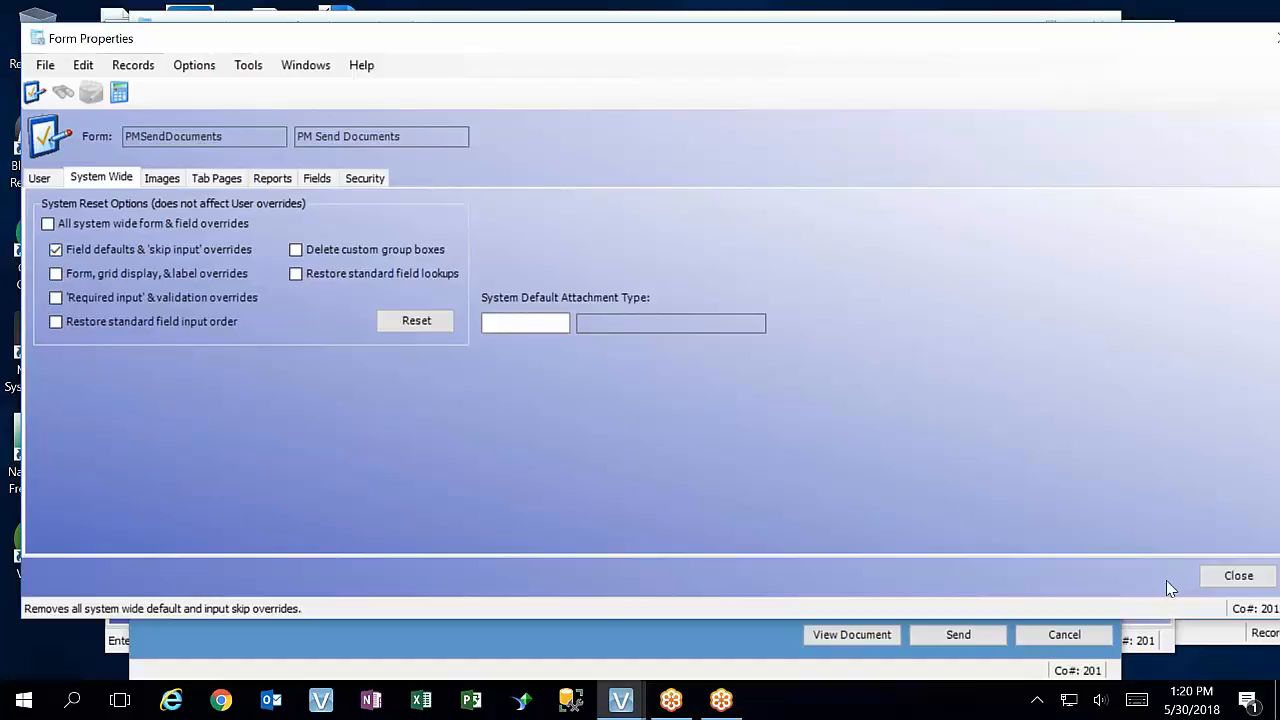
{"action": "left_click_drag", "start_coordinate": [893, 46], "coordinate": [691, 62]}
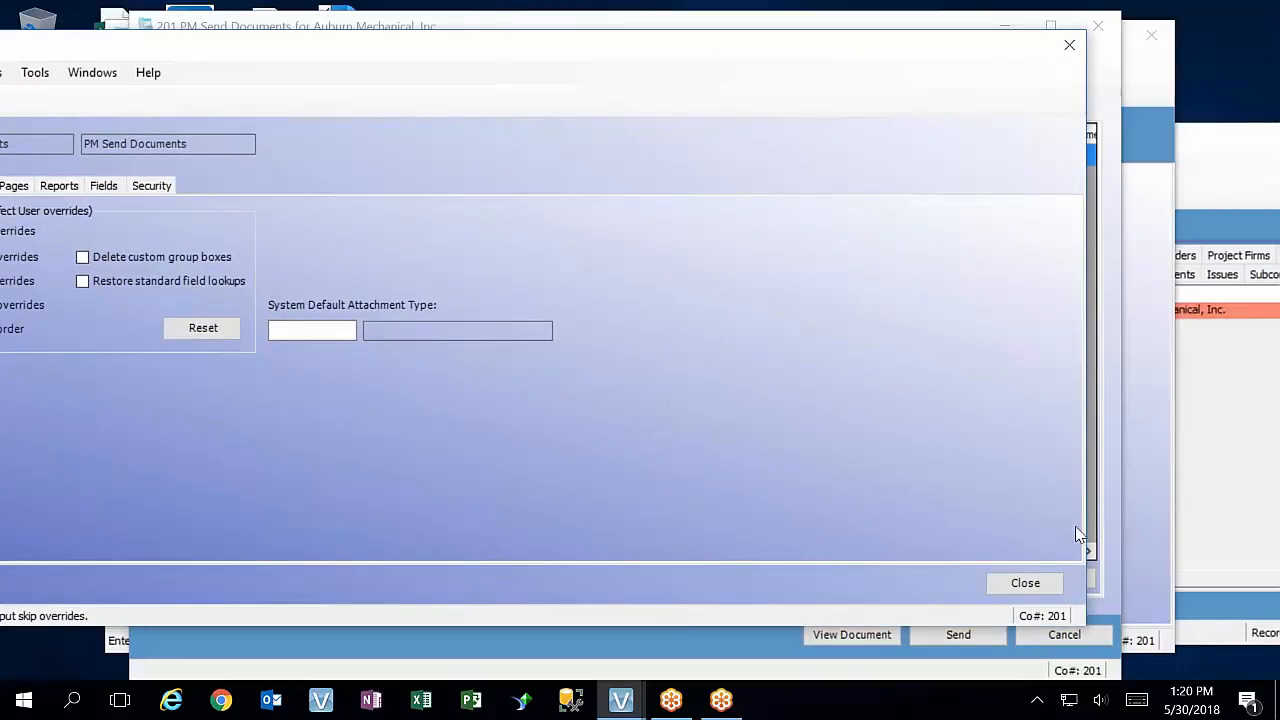
{"action": "left_click", "coordinate": [1030, 583]}
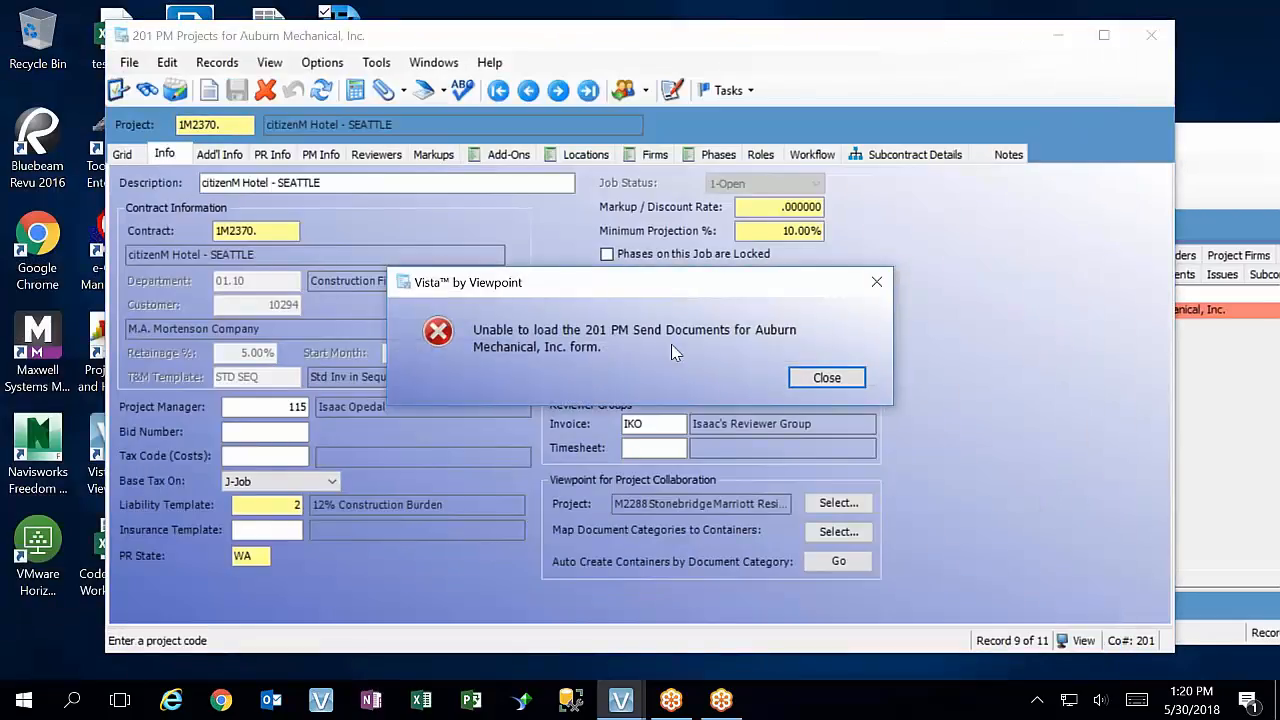
{"action": "left_click", "coordinate": [826, 378]}
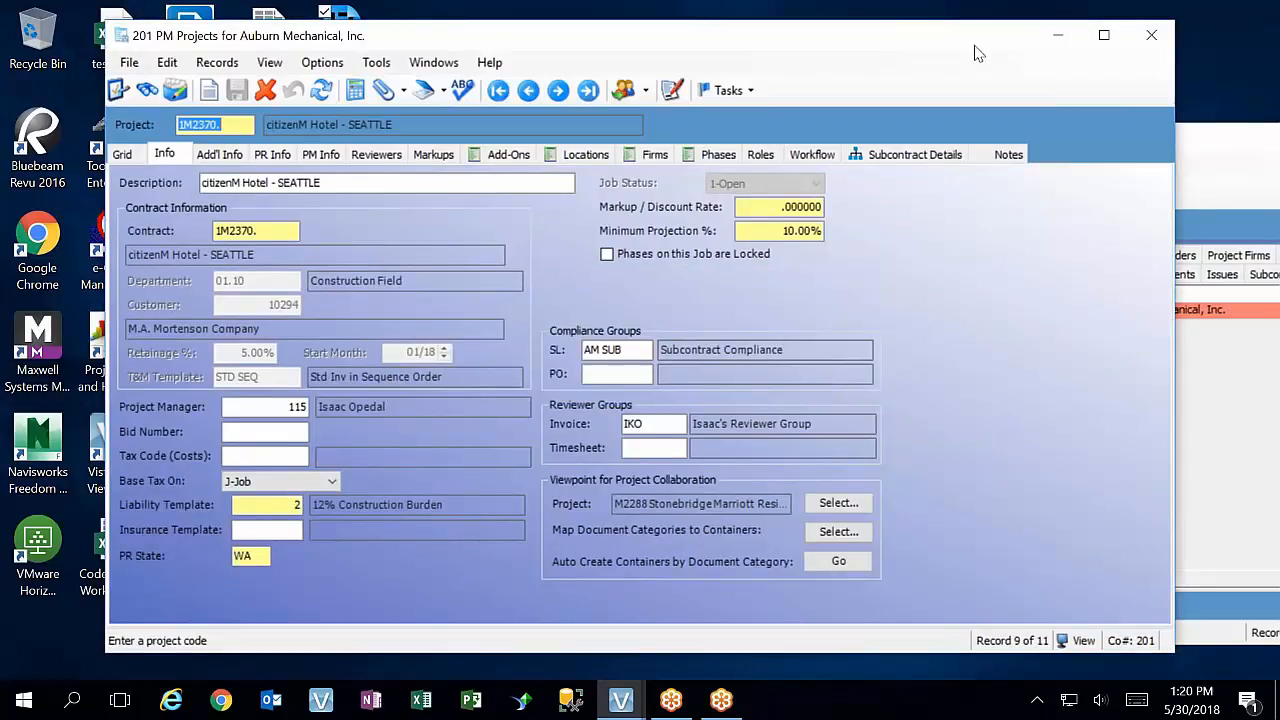
Bring the PM Document Tracking form for the project to the front and close it
{"action": "left_click", "coordinate": [1216, 168]}
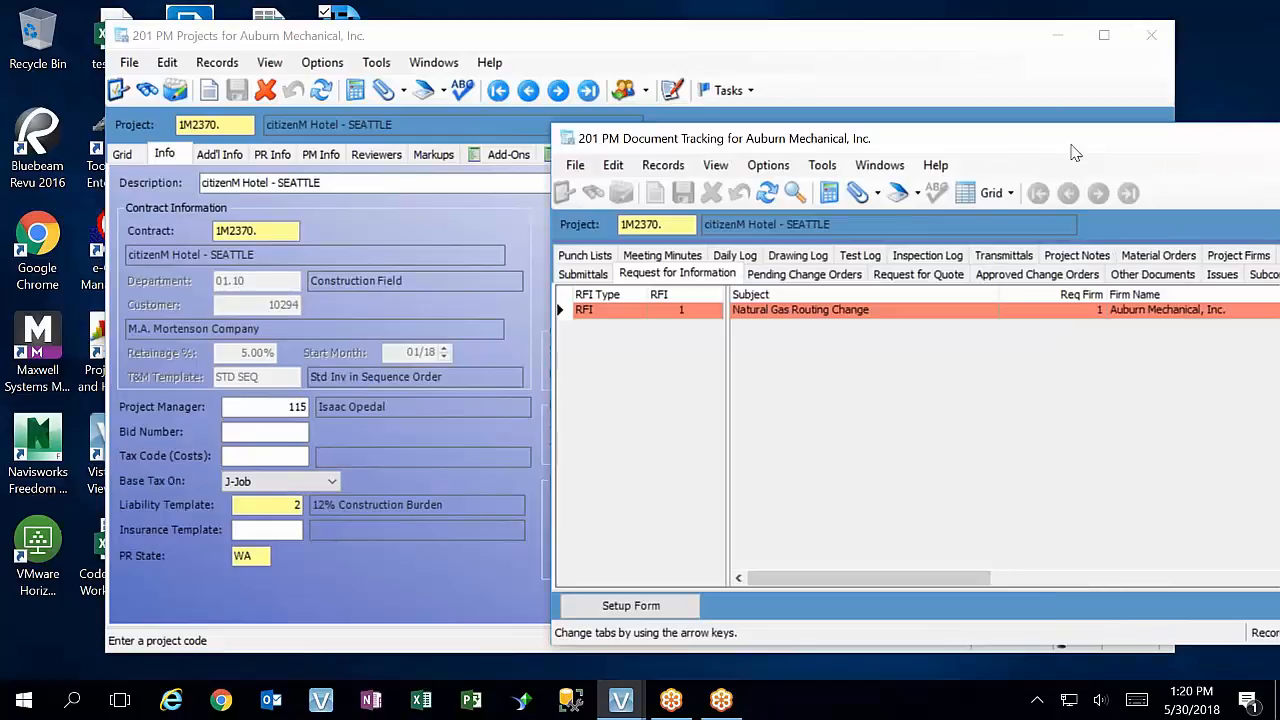
{"action": "left_click_drag", "start_coordinate": [1089, 136], "coordinate": [733, 120]}
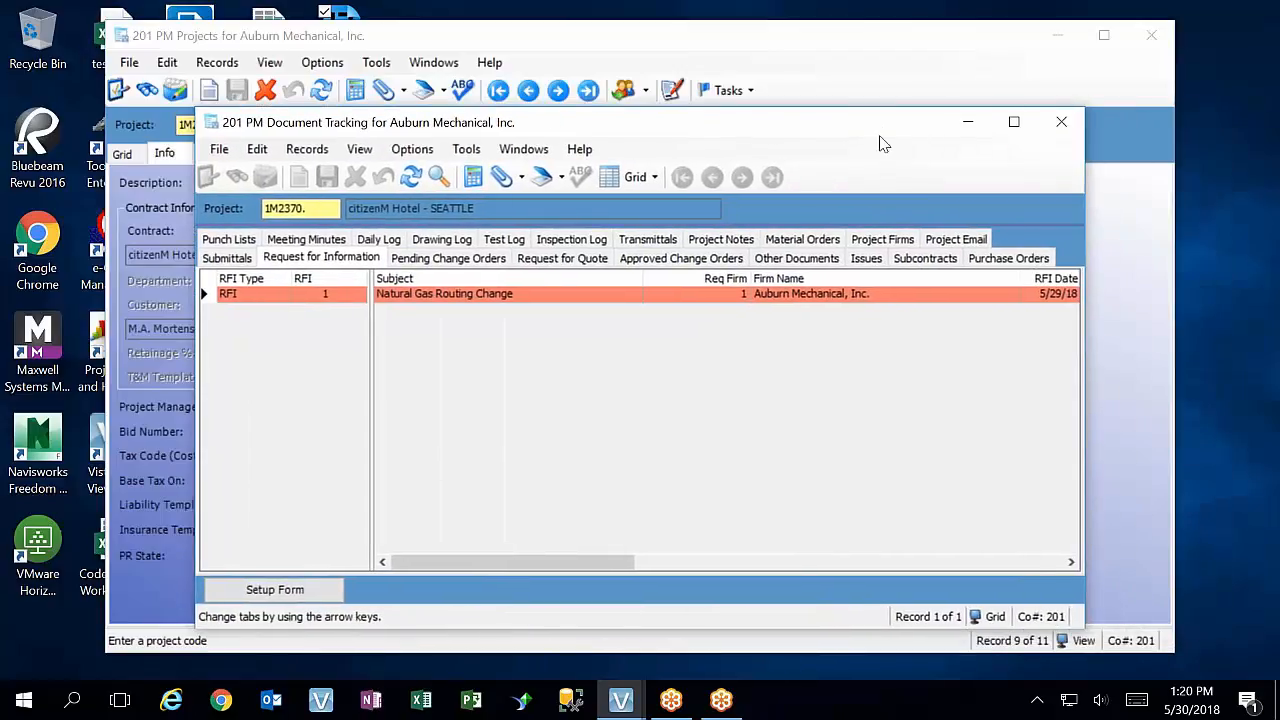
{"action": "left_click", "coordinate": [1061, 121]}
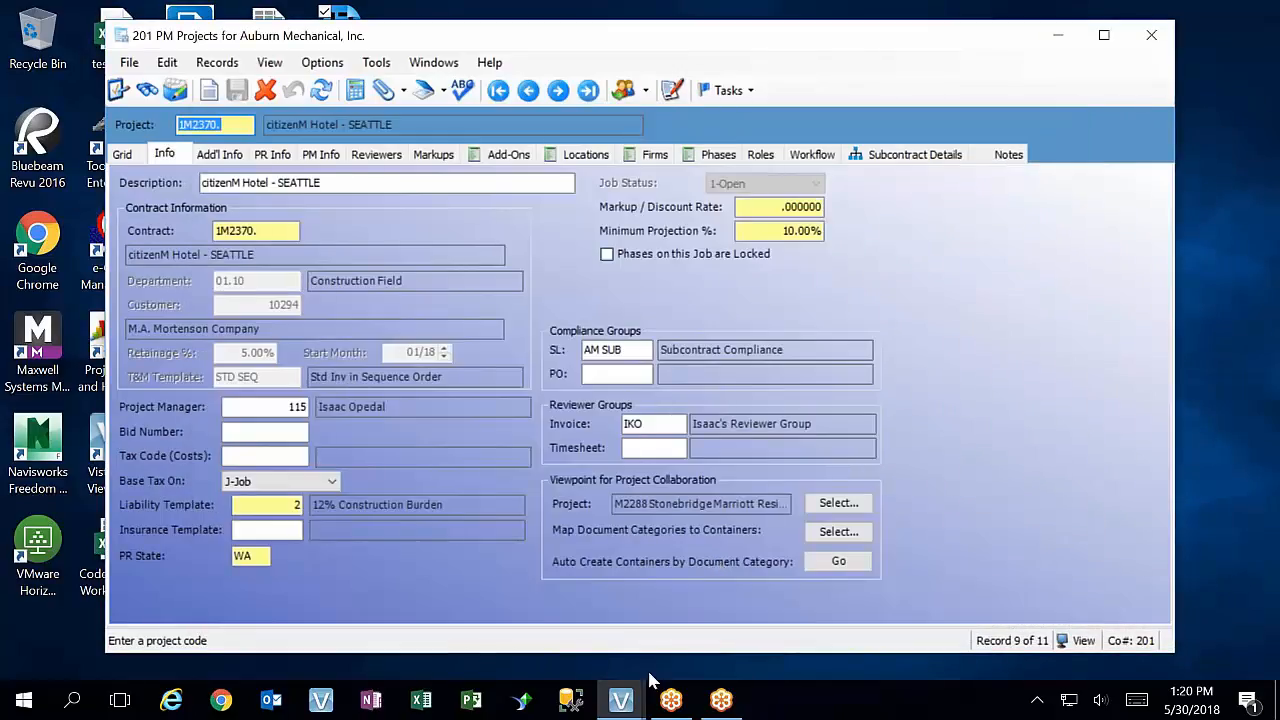
Return to the Natural Gas Routing Change RFI and reopen PM Send Documents with Create and Send
{"action": "left_click", "coordinate": [620, 700]}
{"action": "mouse_move", "coordinate": [601, 637]}
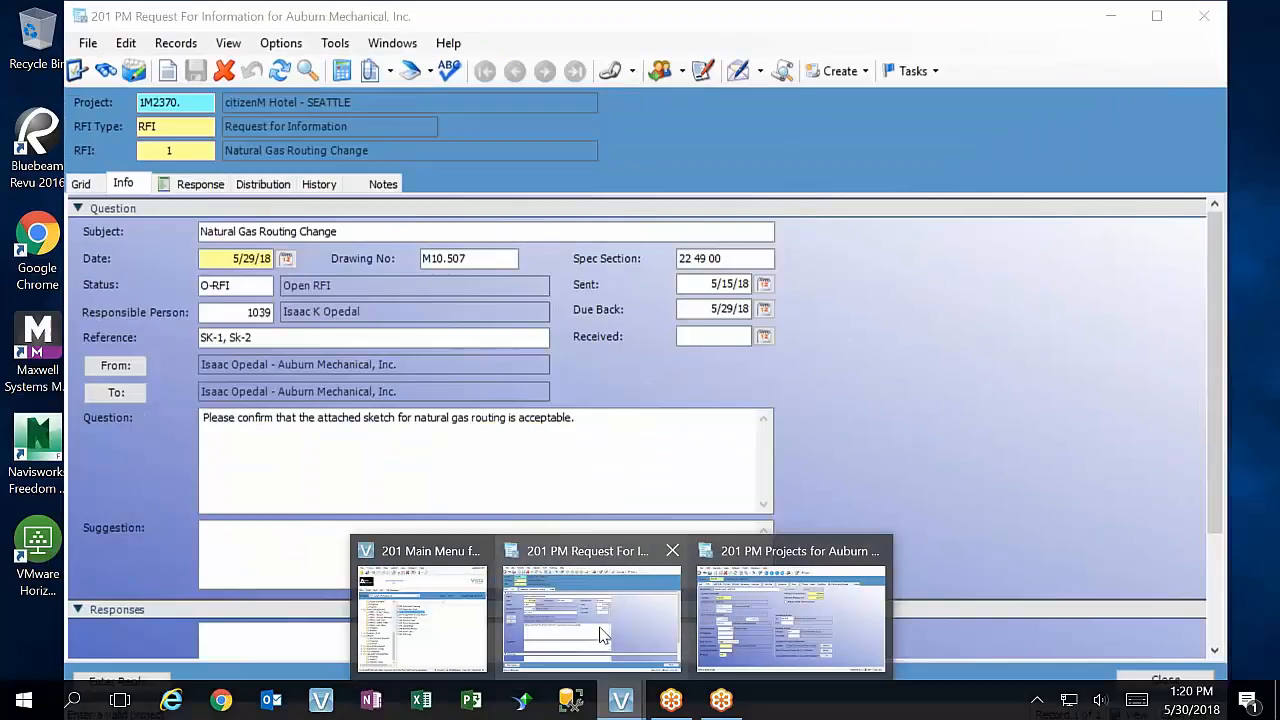
{"action": "left_click", "coordinate": [601, 637]}
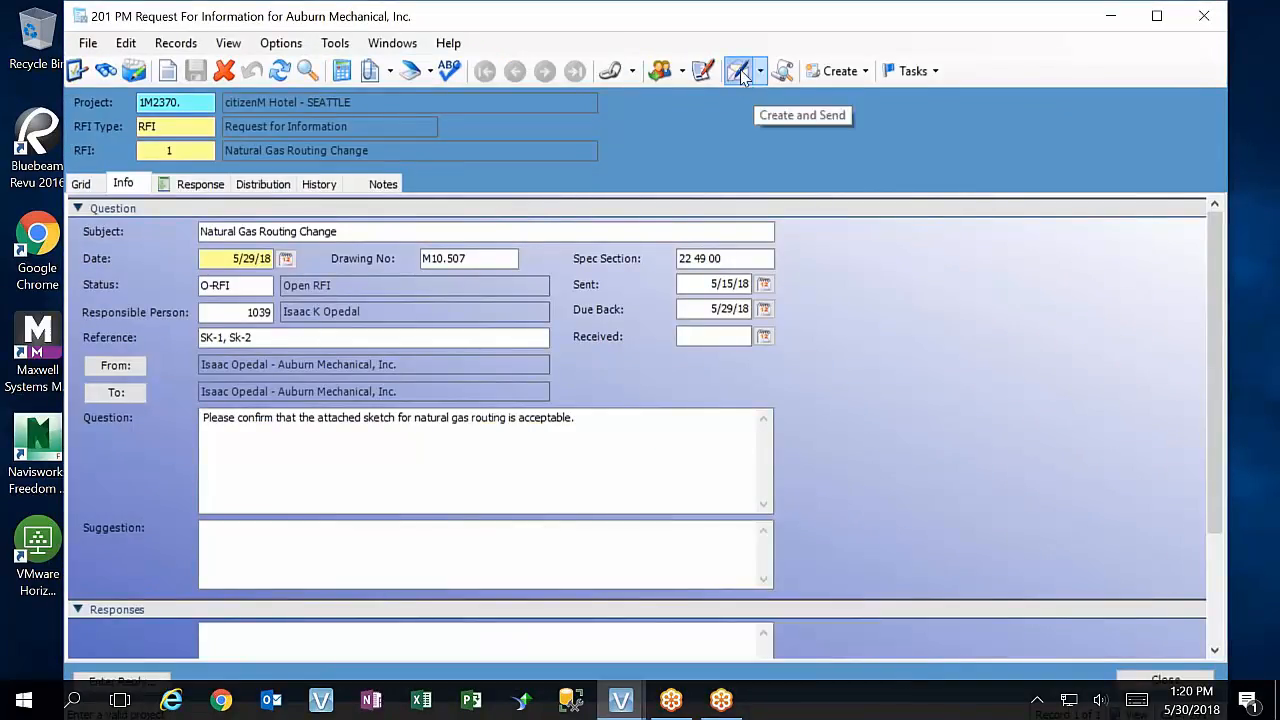
{"action": "left_click", "coordinate": [748, 74]}
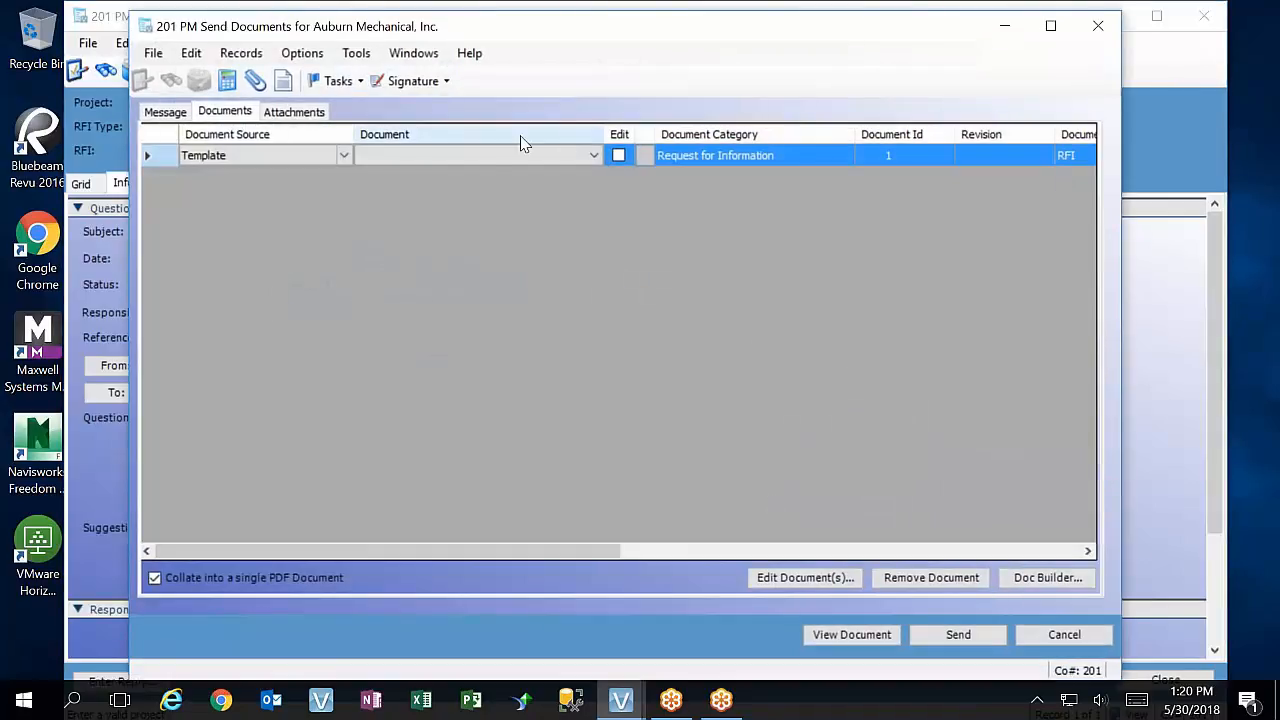
Reopen the form properties of PM Send Documents, check the System Wide reset options, and close them
{"action": "right_click", "coordinate": [478, 154]}
{"action": "left_click", "coordinate": [540, 166]}
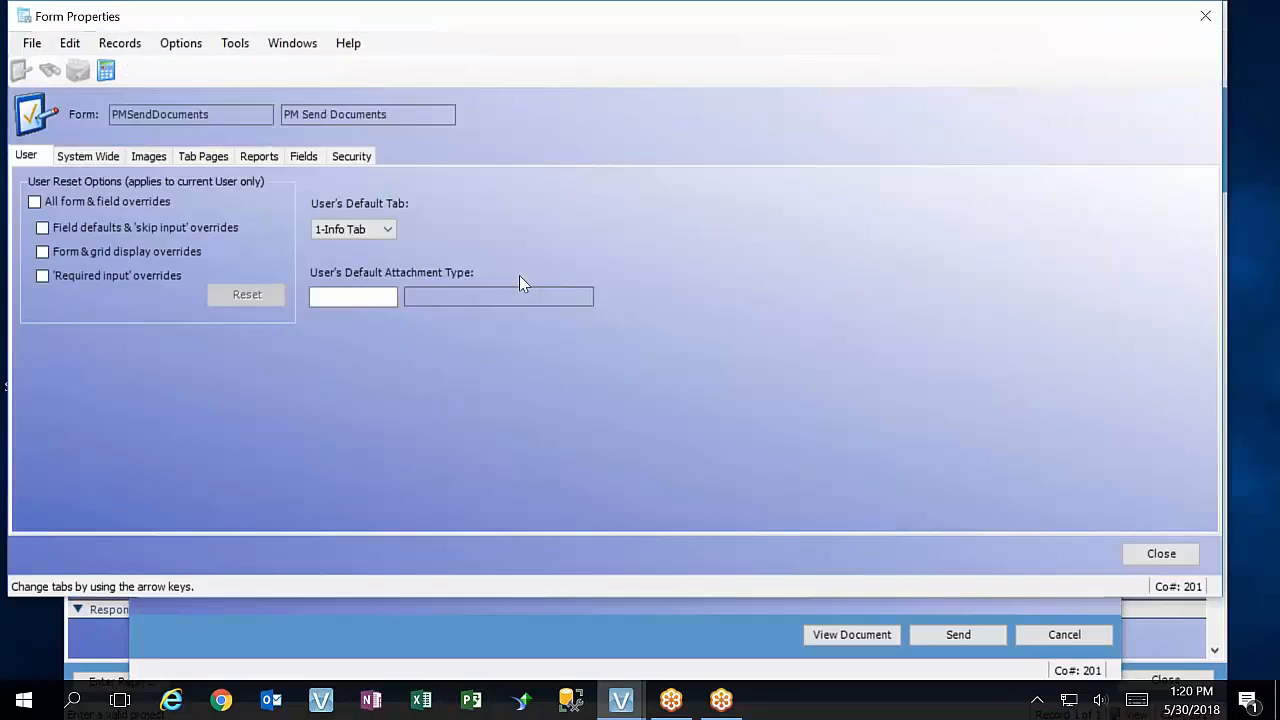
{"action": "left_click", "coordinate": [96, 158]}
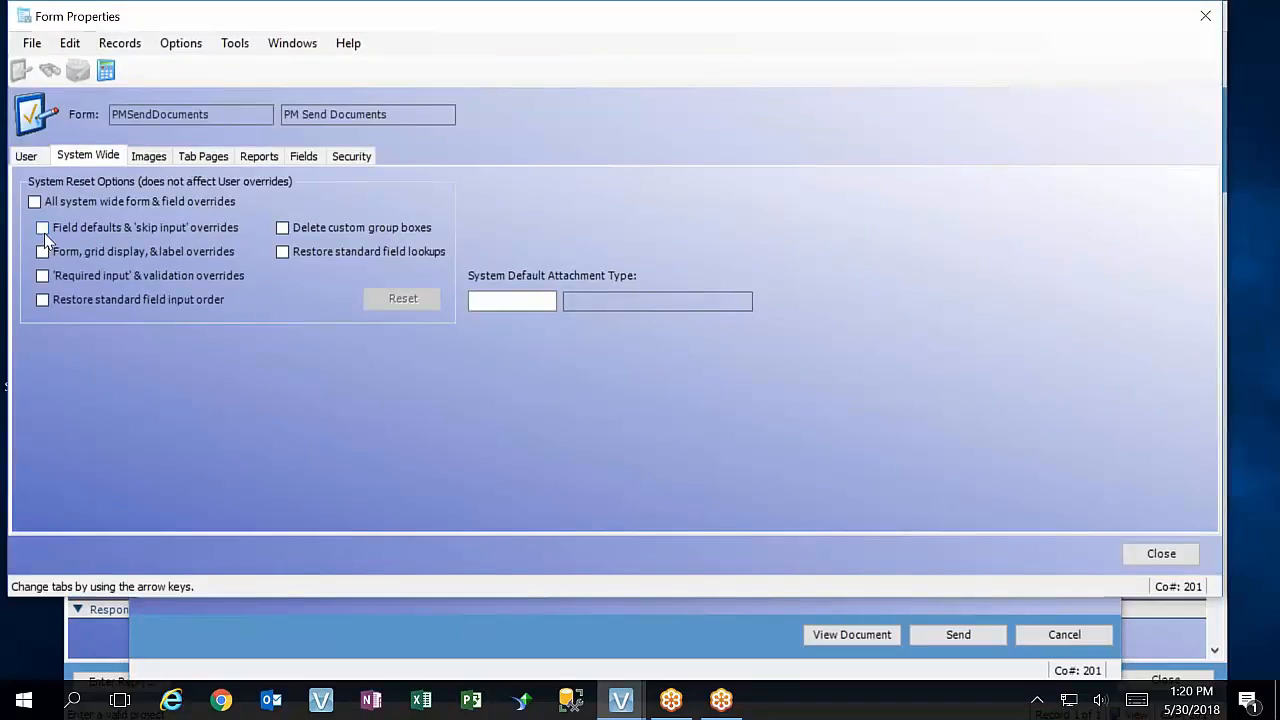
{"action": "left_click", "coordinate": [1161, 553]}
{"action": "left_click", "coordinate": [664, 73]}
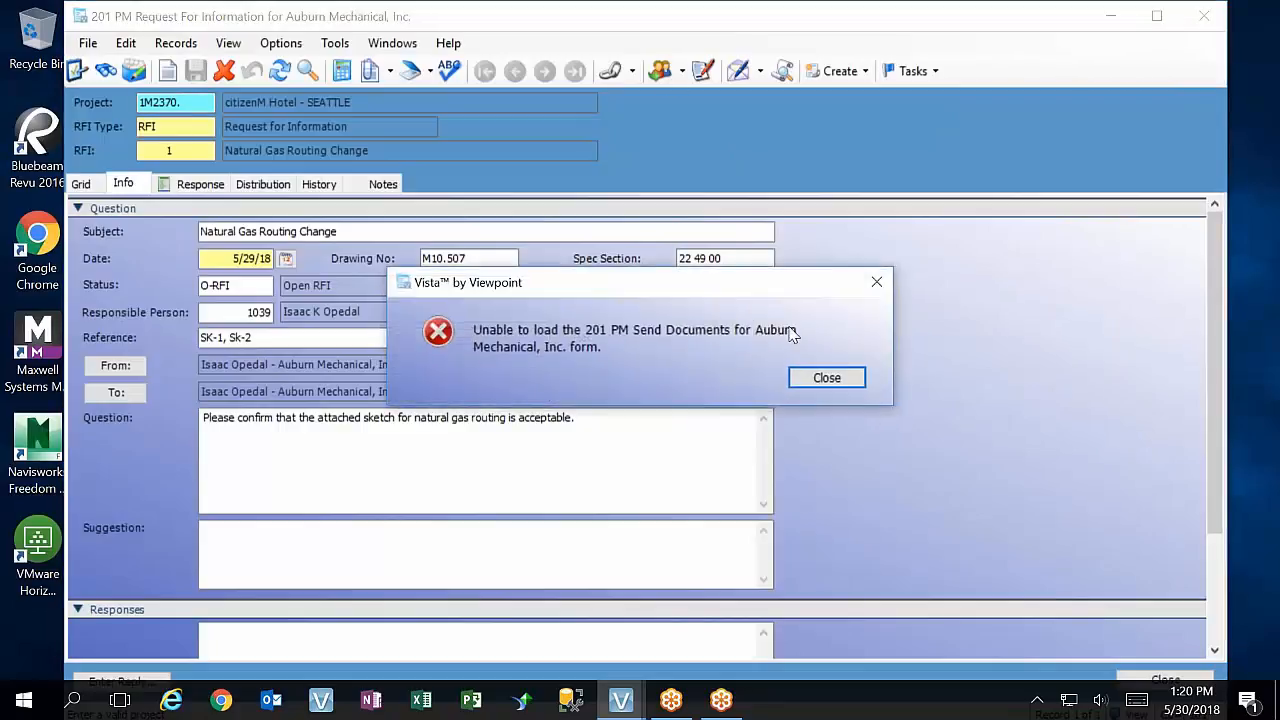
Dismiss the form error, close the PM Request For Information form and bring up the Natural Gas Routing Change RFI again
{"action": "left_click", "coordinate": [836, 384]}
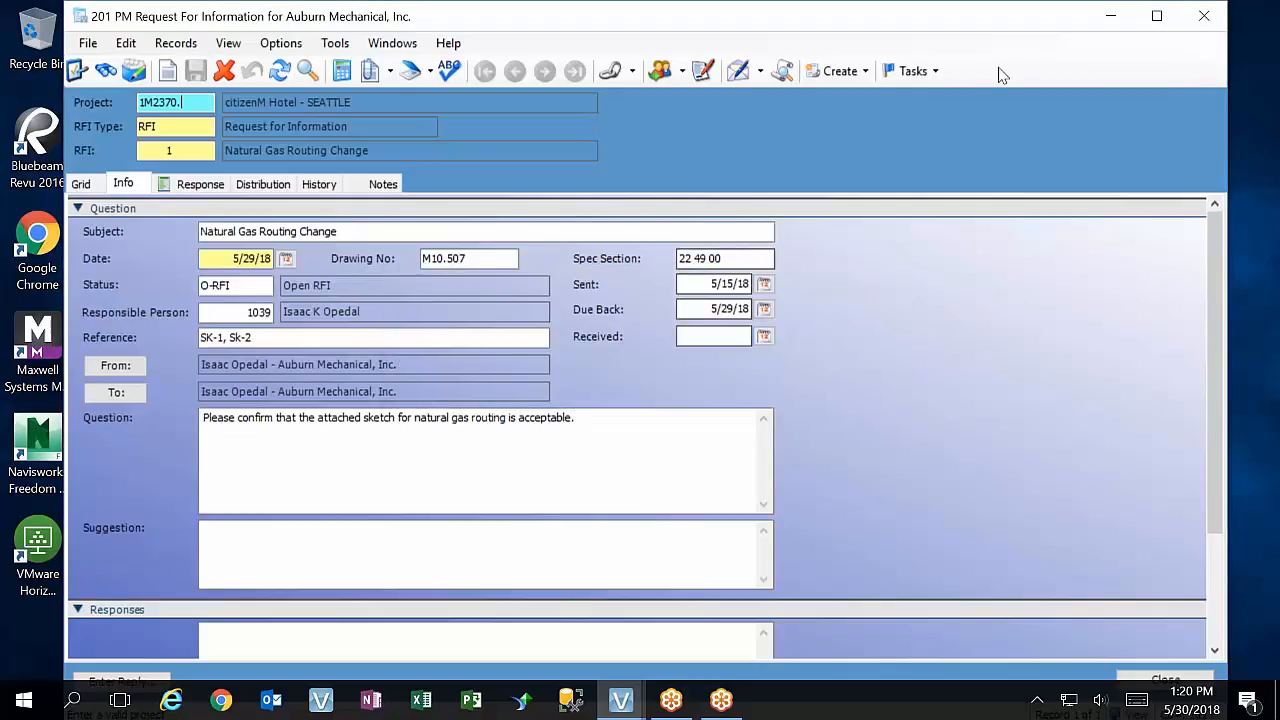
{"action": "left_click", "coordinate": [1204, 16]}
{"action": "left_click", "coordinate": [1152, 36]}
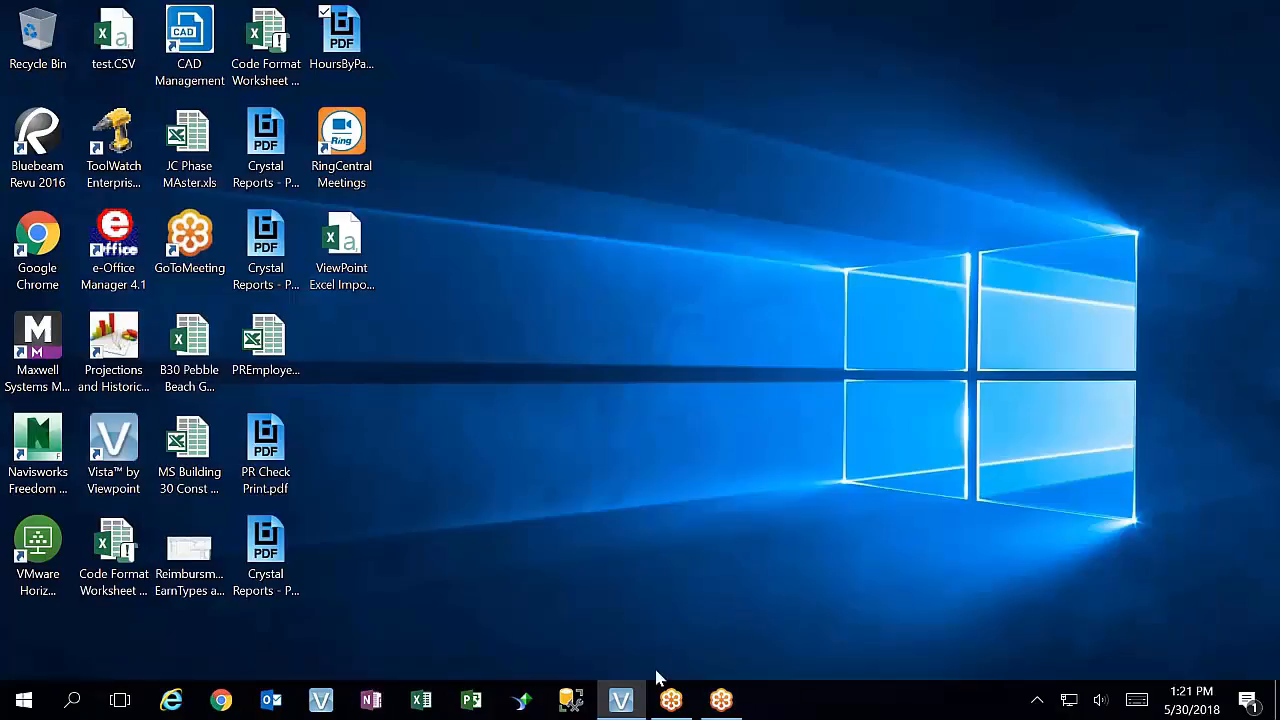
{"action": "left_click", "coordinate": [621, 700]}
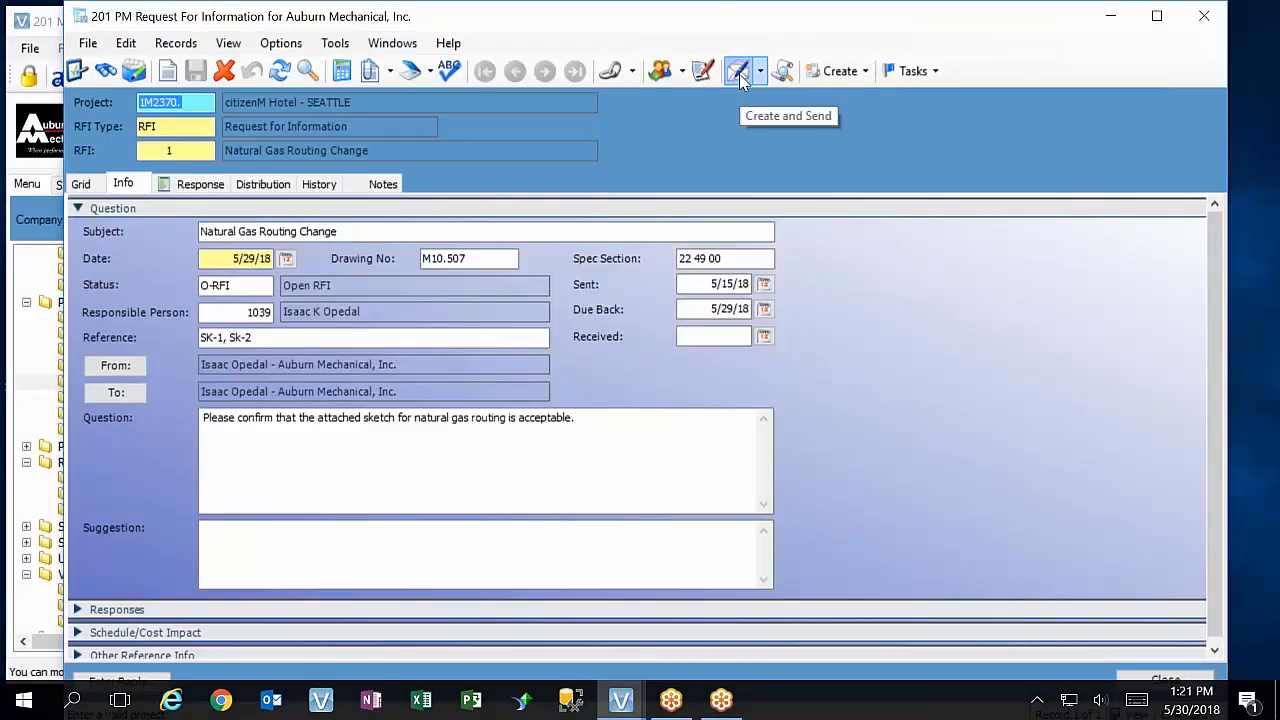
Open PM Send Documents with Create and Send and choose the VPPM Request For Information template for the RFI
{"action": "left_click", "coordinate": [739, 74]}
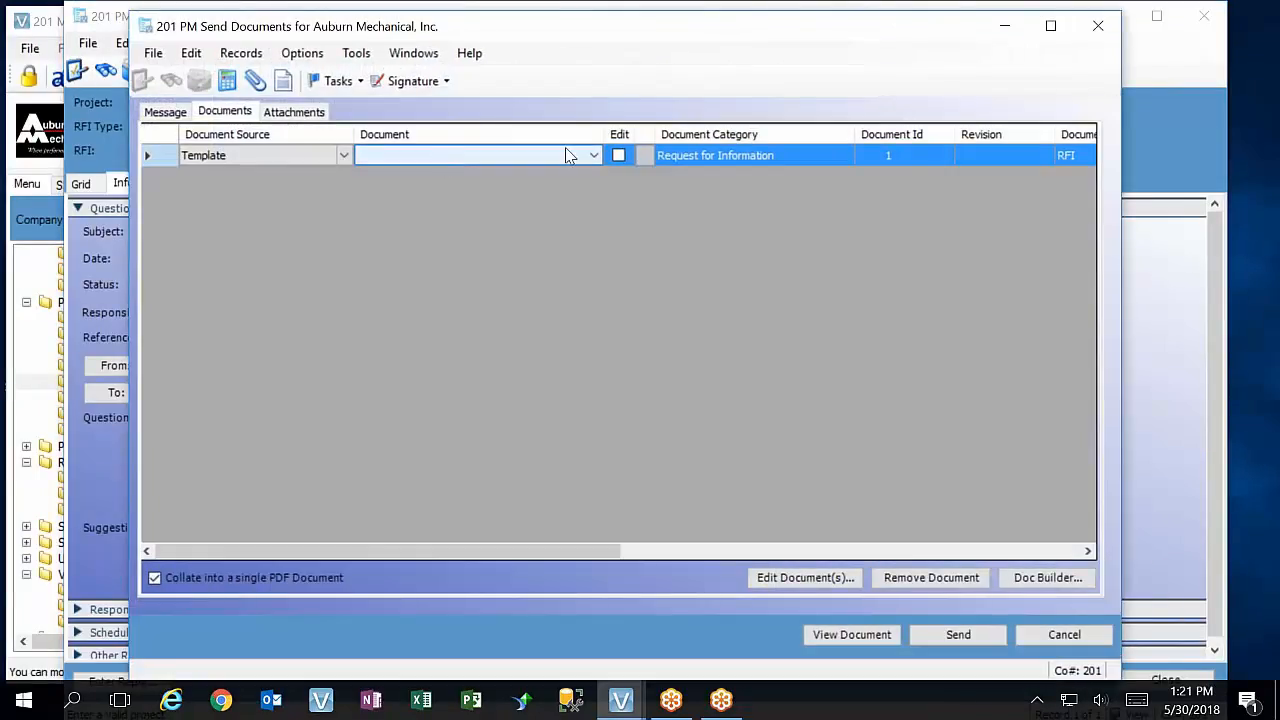
{"action": "left_click", "coordinate": [594, 155]}
{"action": "left_click", "coordinate": [540, 189]}
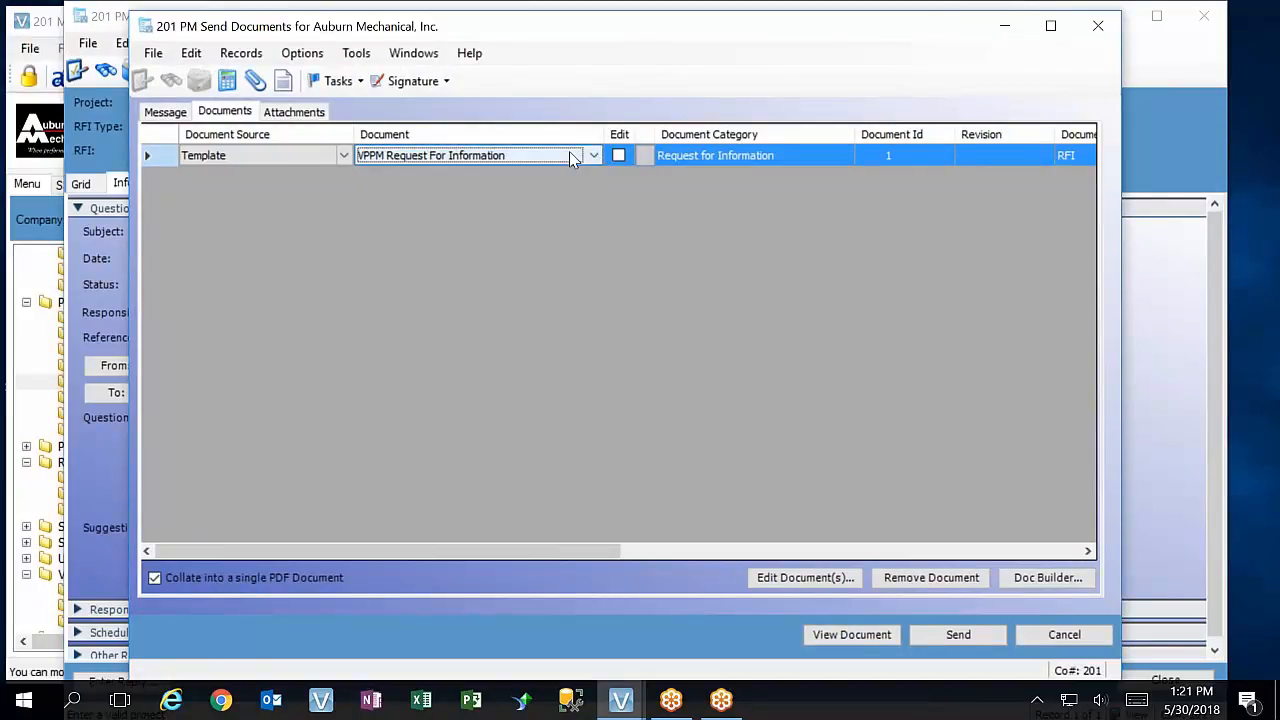
Start the system-wide reset of field defaults and 'skip input' overrides in the PM Send Documents form properties, decline it and clear the option
{"action": "right_click", "coordinate": [569, 151]}
{"action": "left_click", "coordinate": [593, 161]}
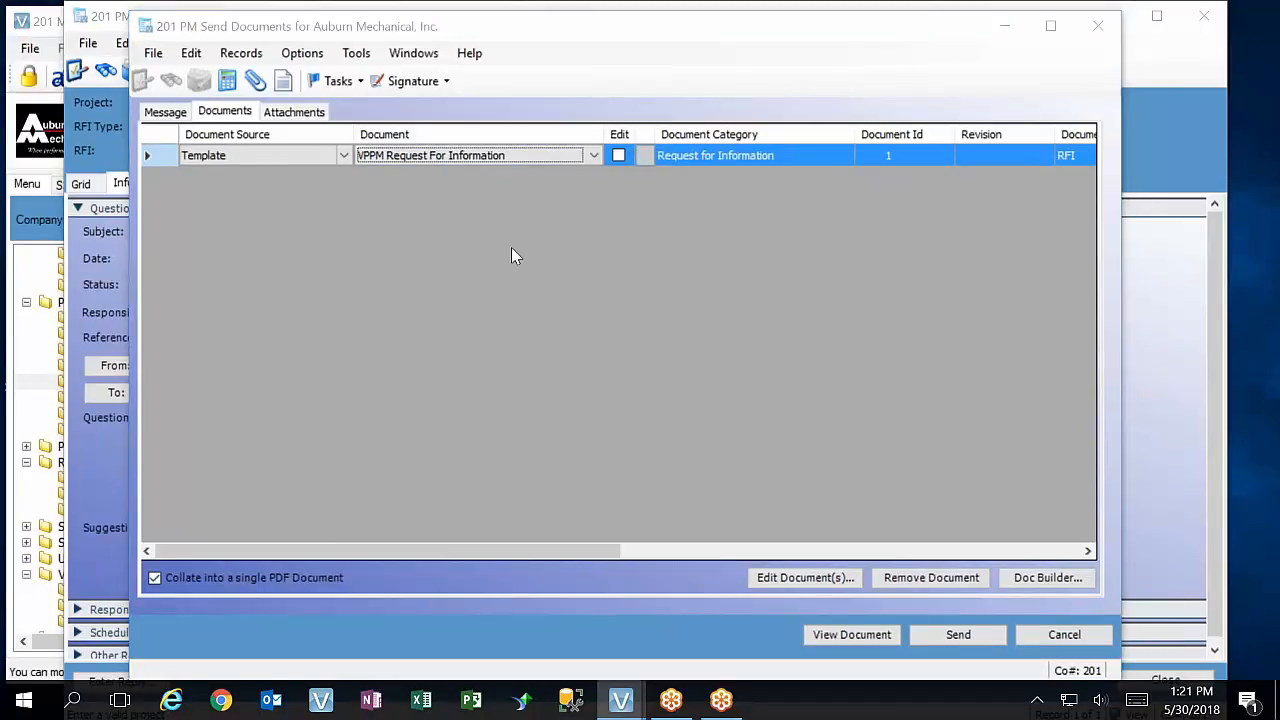
{"action": "left_click", "coordinate": [90, 157]}
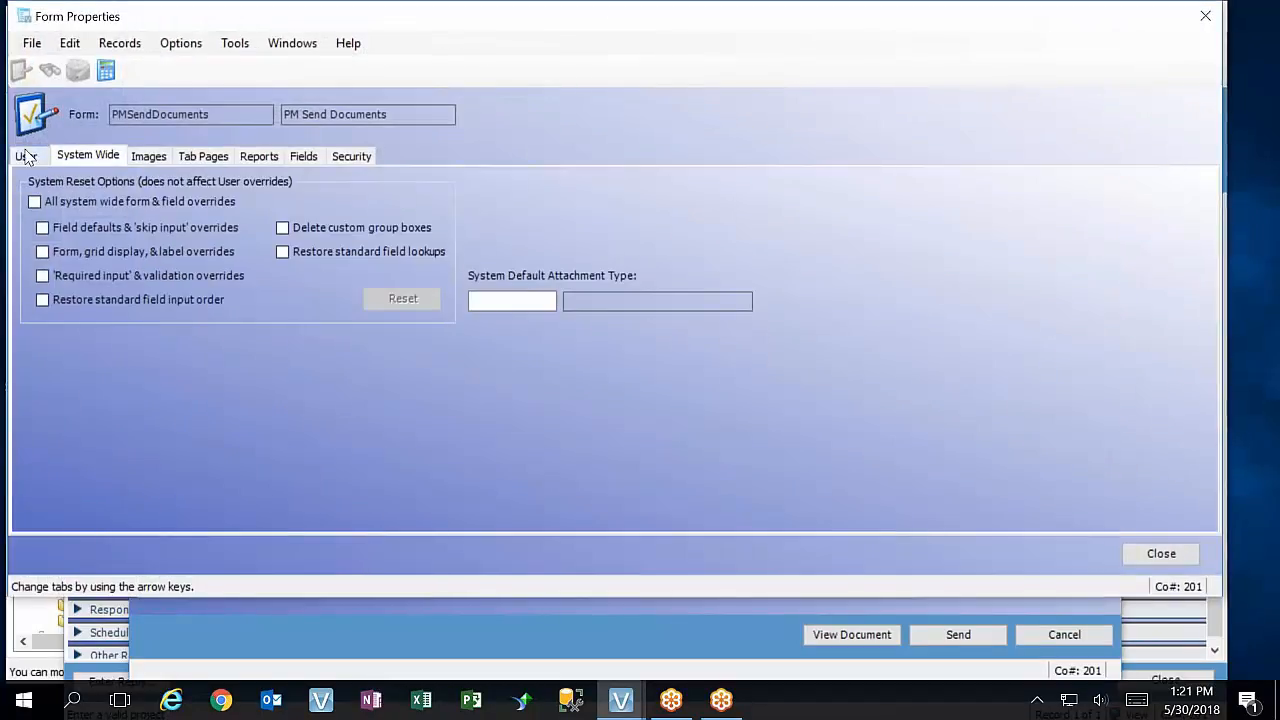
{"action": "left_click", "coordinate": [43, 228]}
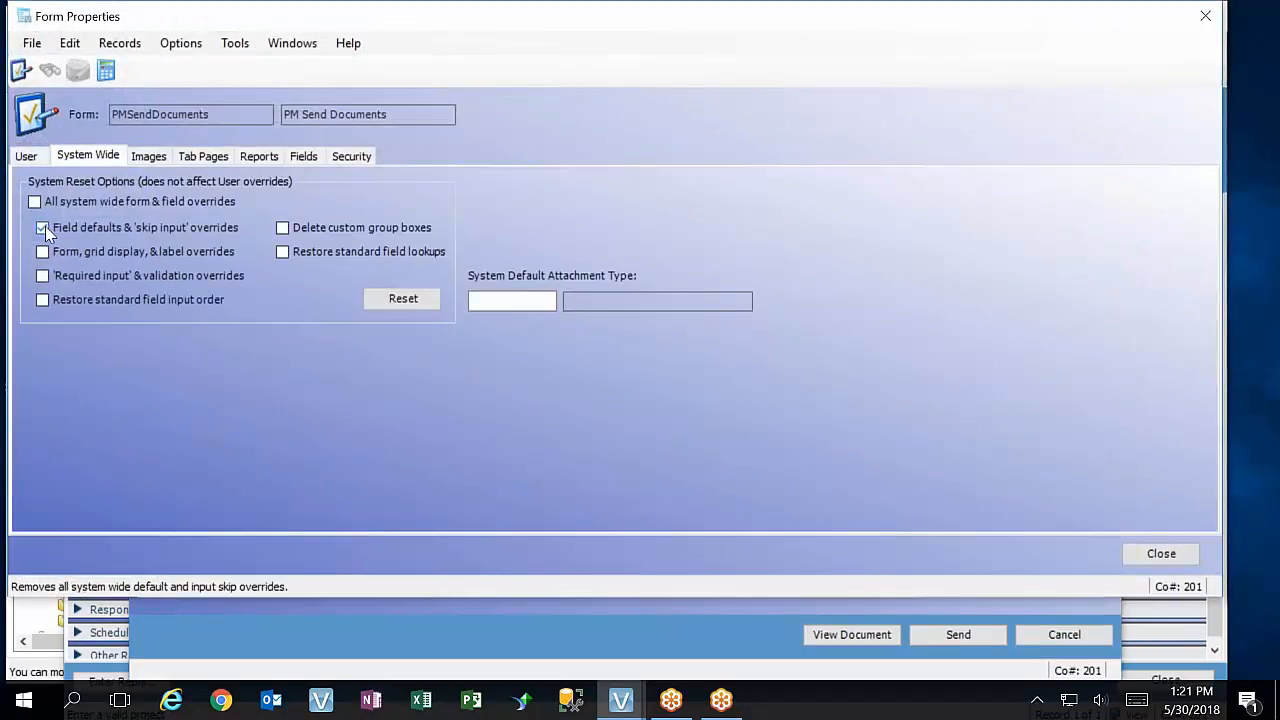
{"action": "left_click", "coordinate": [414, 306]}
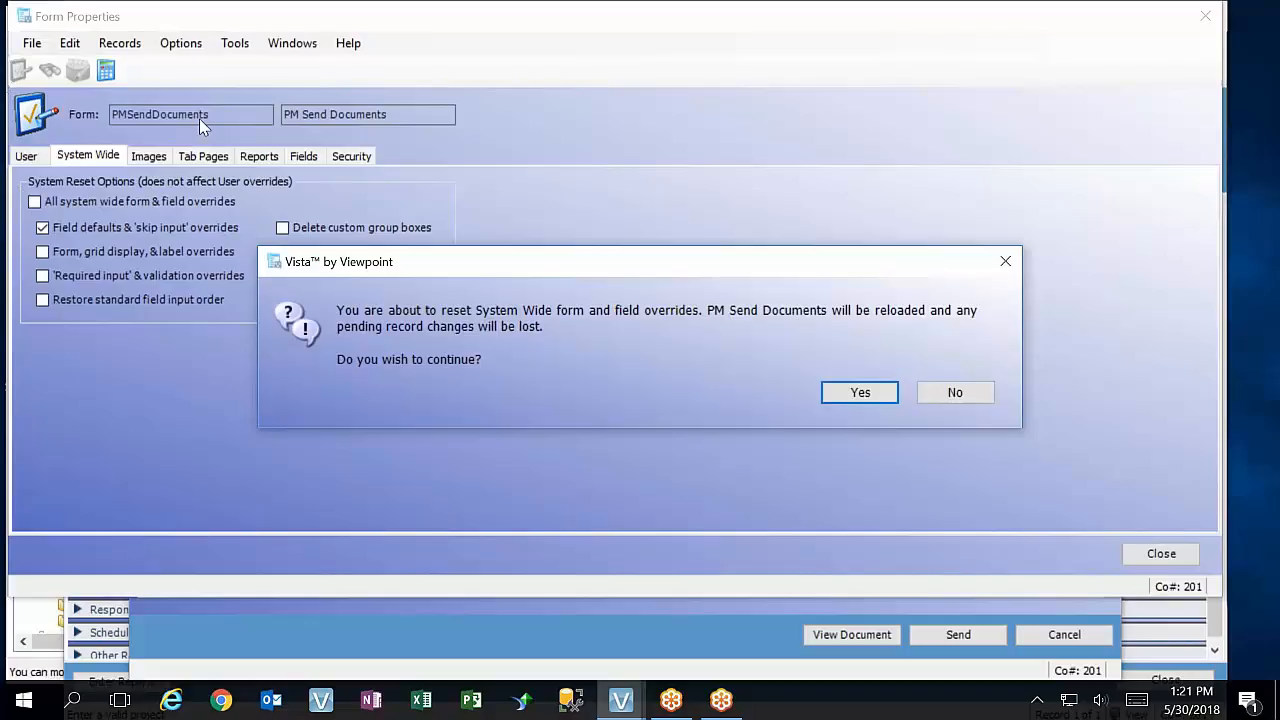
{"action": "left_click", "coordinate": [955, 392]}
{"action": "left_click", "coordinate": [41, 227]}
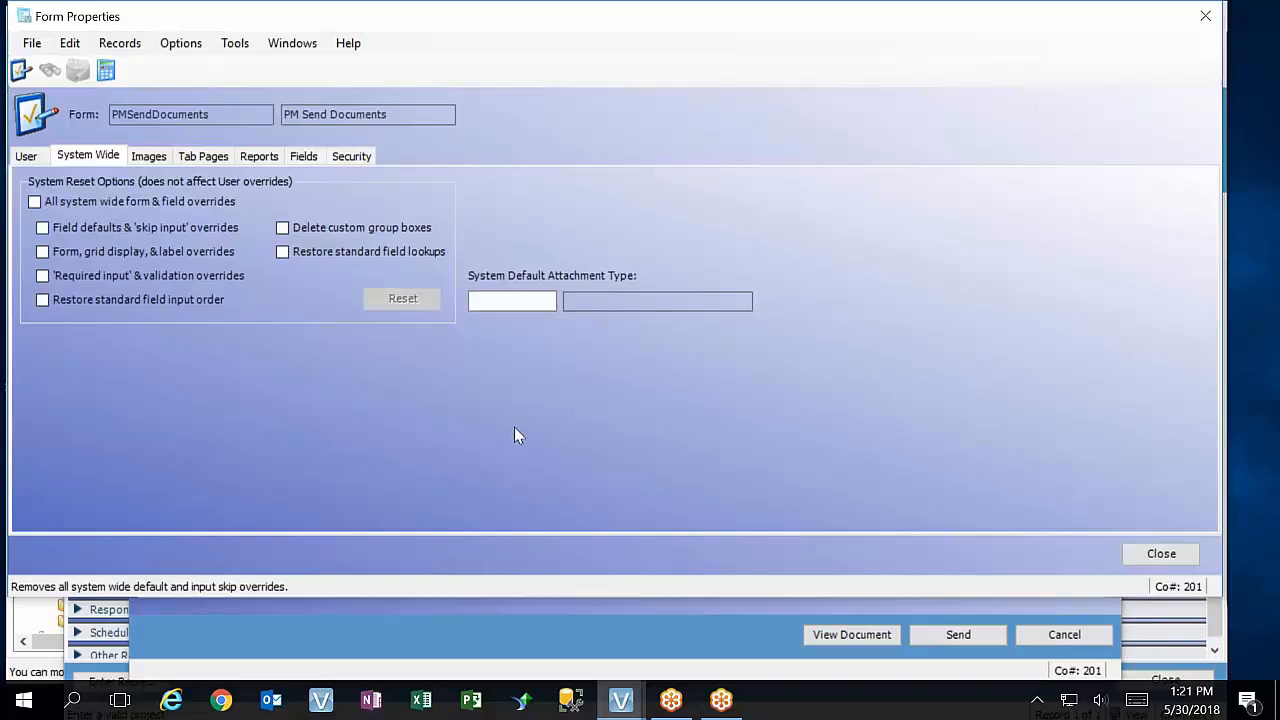
Read the help topic on Field Defaults & Skip Input Overrides, leave the option cleared and close Form Properties
{"action": "left_click", "coordinate": [43, 227]}
{"action": "key", "text": "F1"}
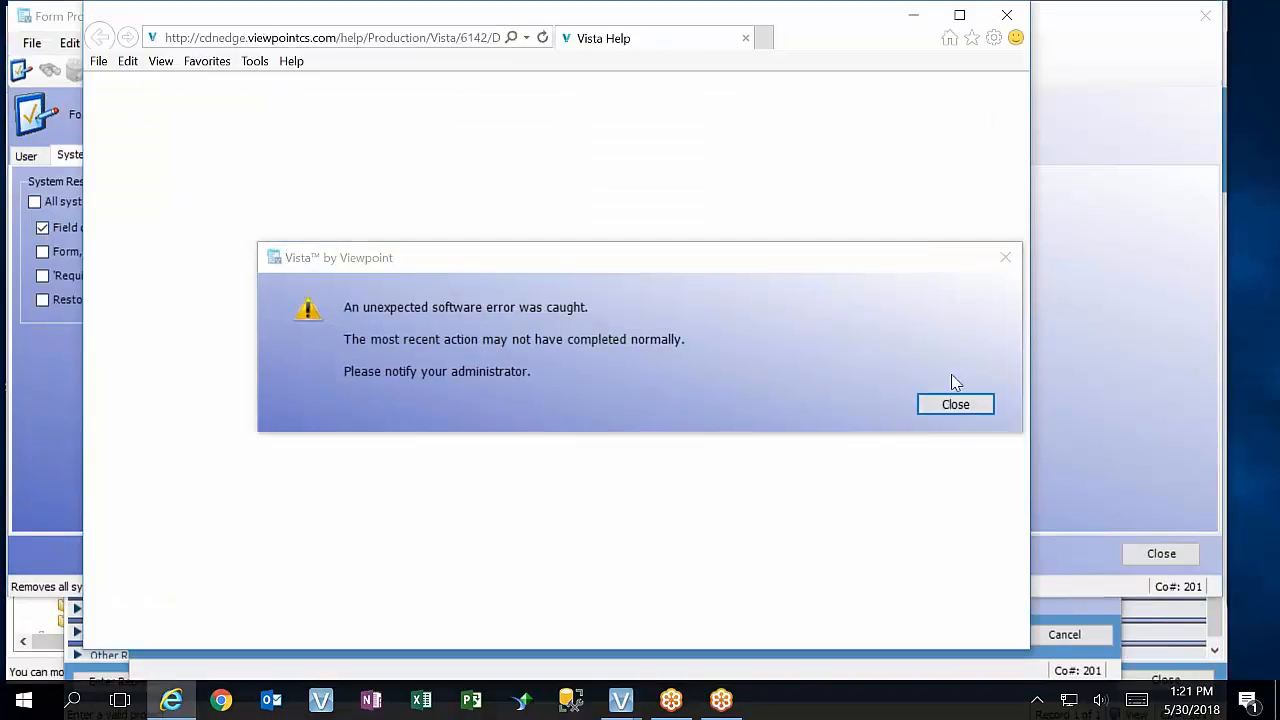
{"action": "left_click", "coordinate": [962, 408]}
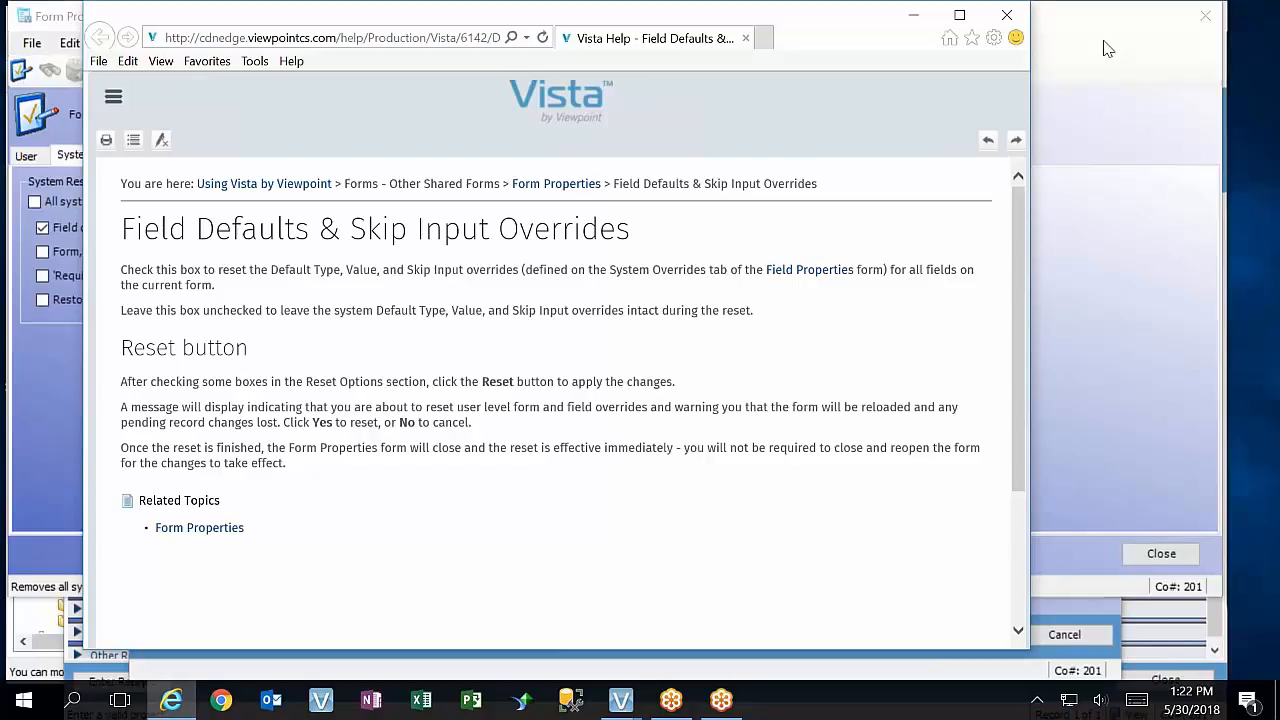
{"action": "left_click", "coordinate": [1006, 15]}
{"action": "left_click", "coordinate": [42, 227]}
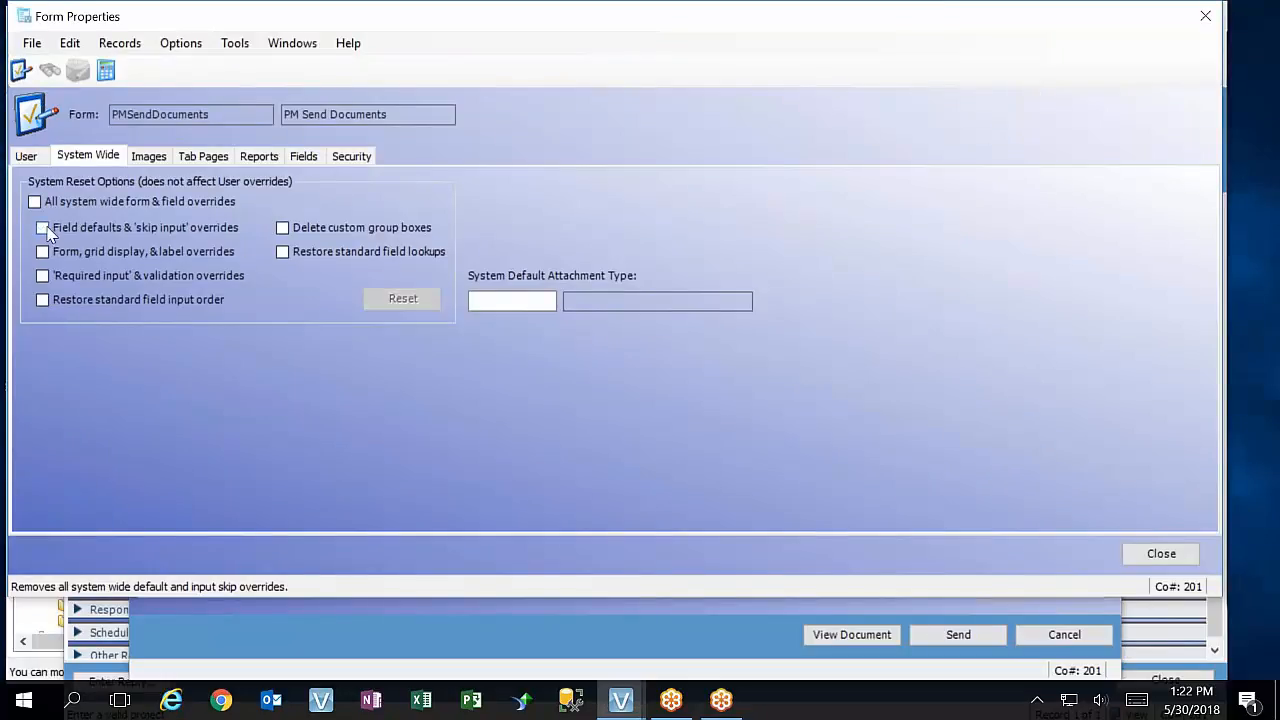
{"action": "left_click", "coordinate": [1161, 554]}
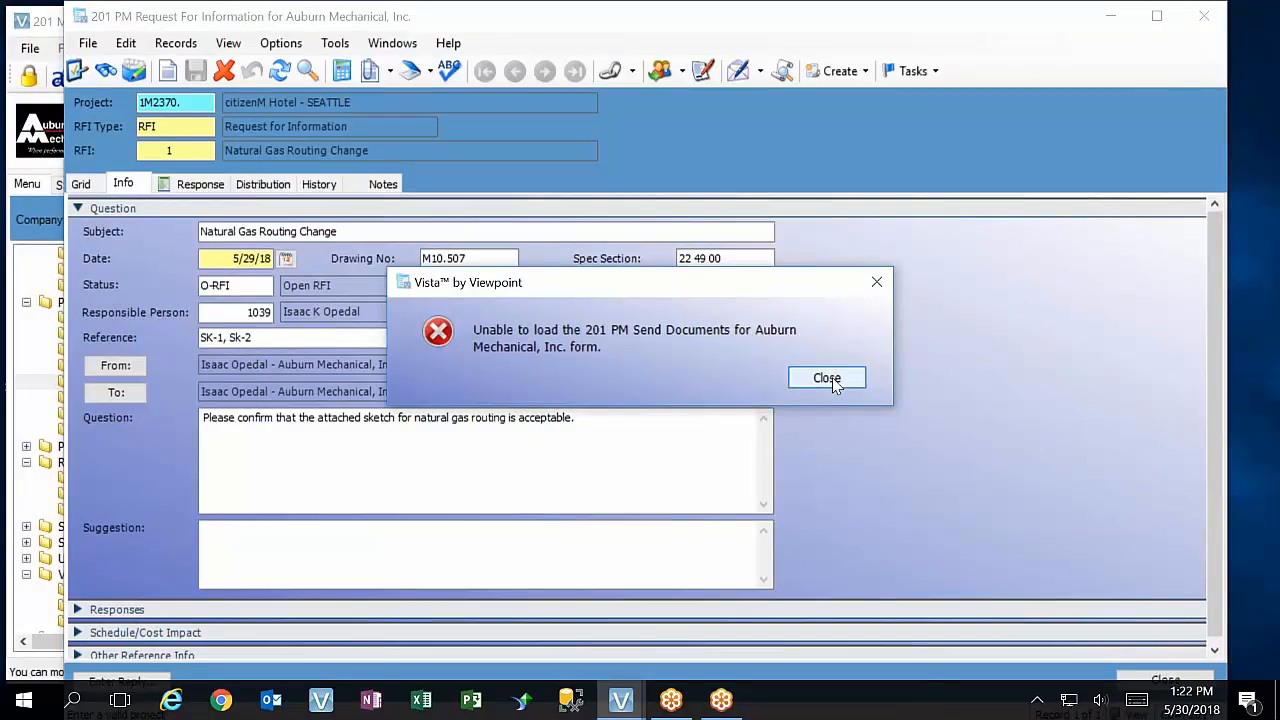
Reopen PM Send Documents for the RFI with Create and Send and set its document to VPPM Request For Information
{"action": "left_click", "coordinate": [830, 378]}
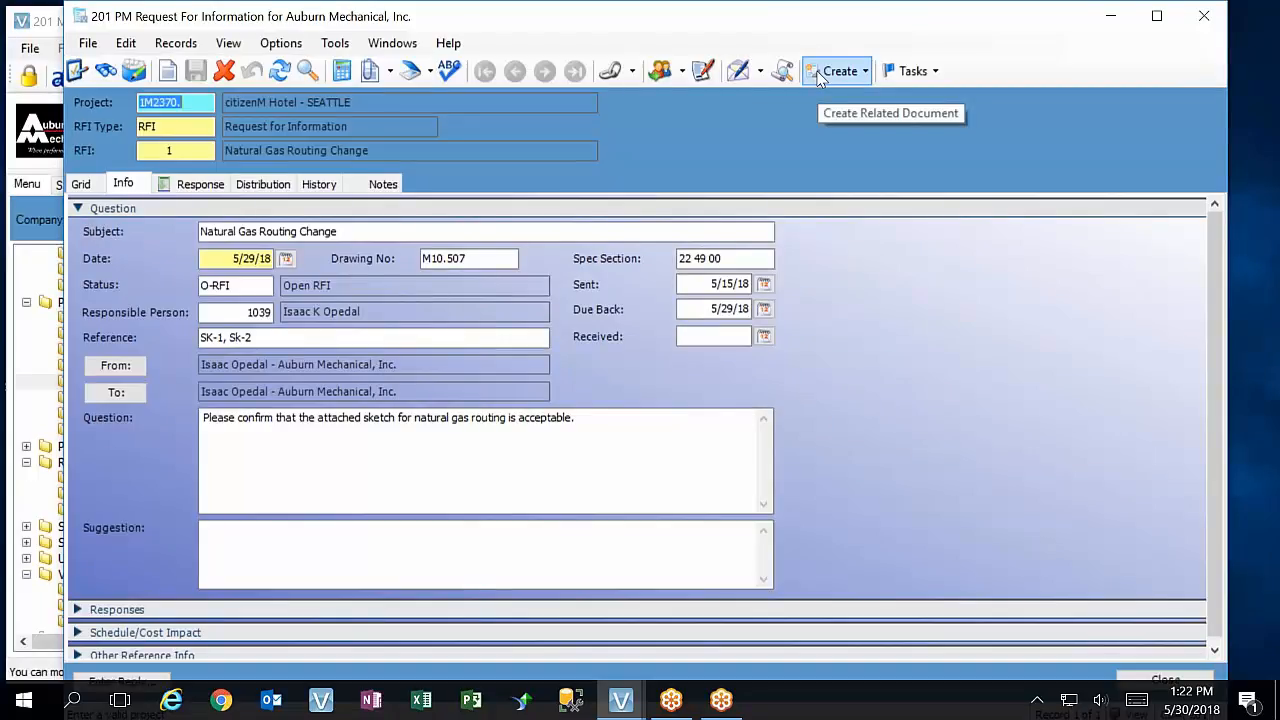
{"action": "left_click", "coordinate": [750, 76]}
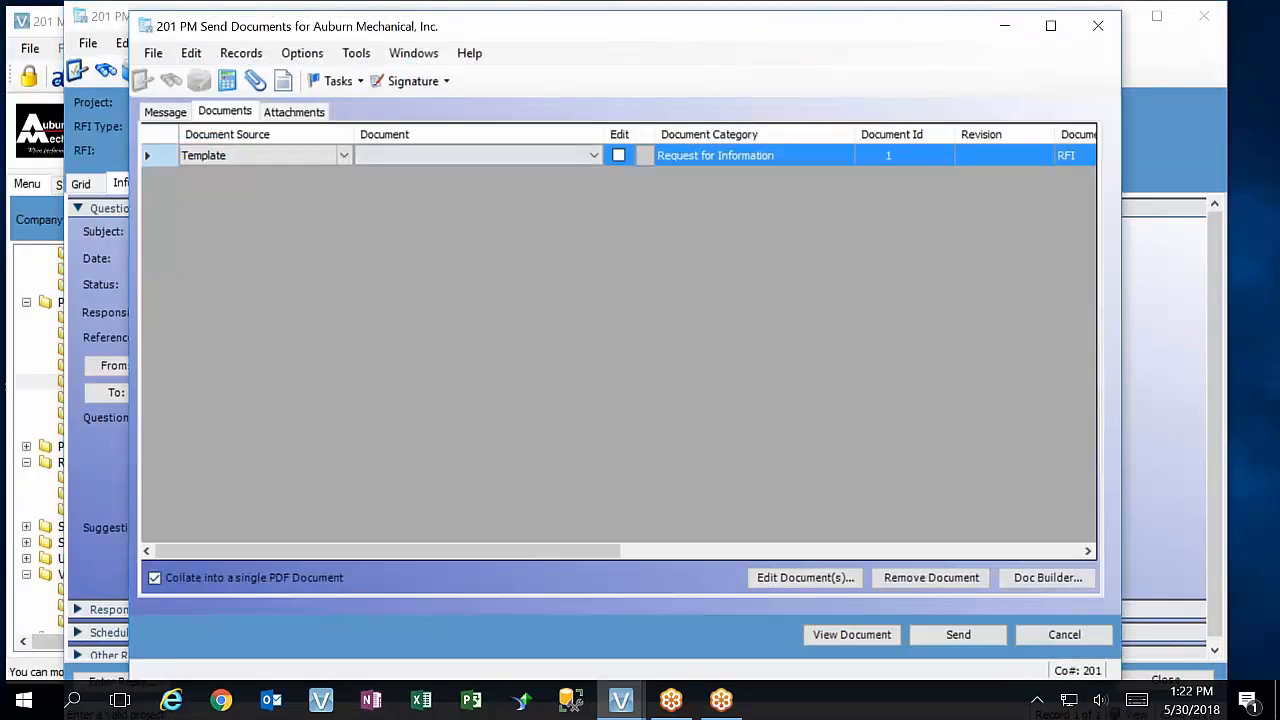
{"action": "left_click", "coordinate": [594, 155]}
{"action": "left_click", "coordinate": [483, 182]}
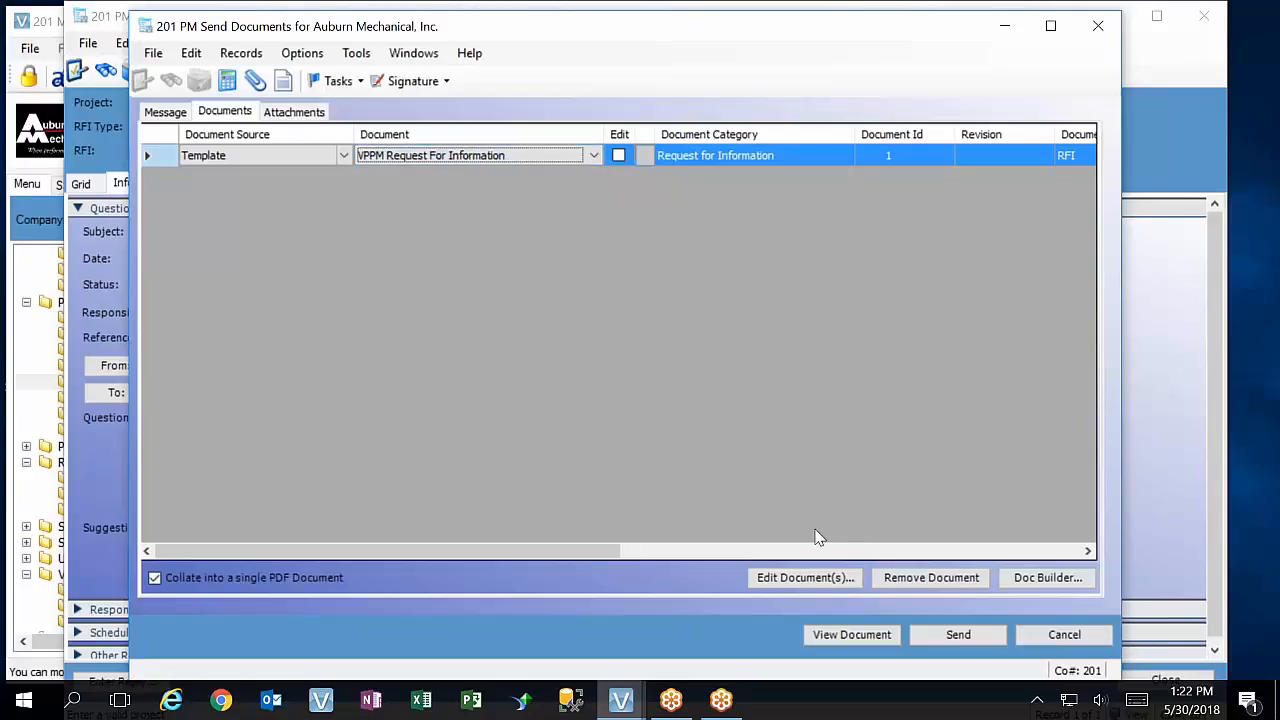
Preview the generated Request for Information document, scroll through its contents and close the PDF viewer
{"action": "left_click", "coordinate": [900, 634]}
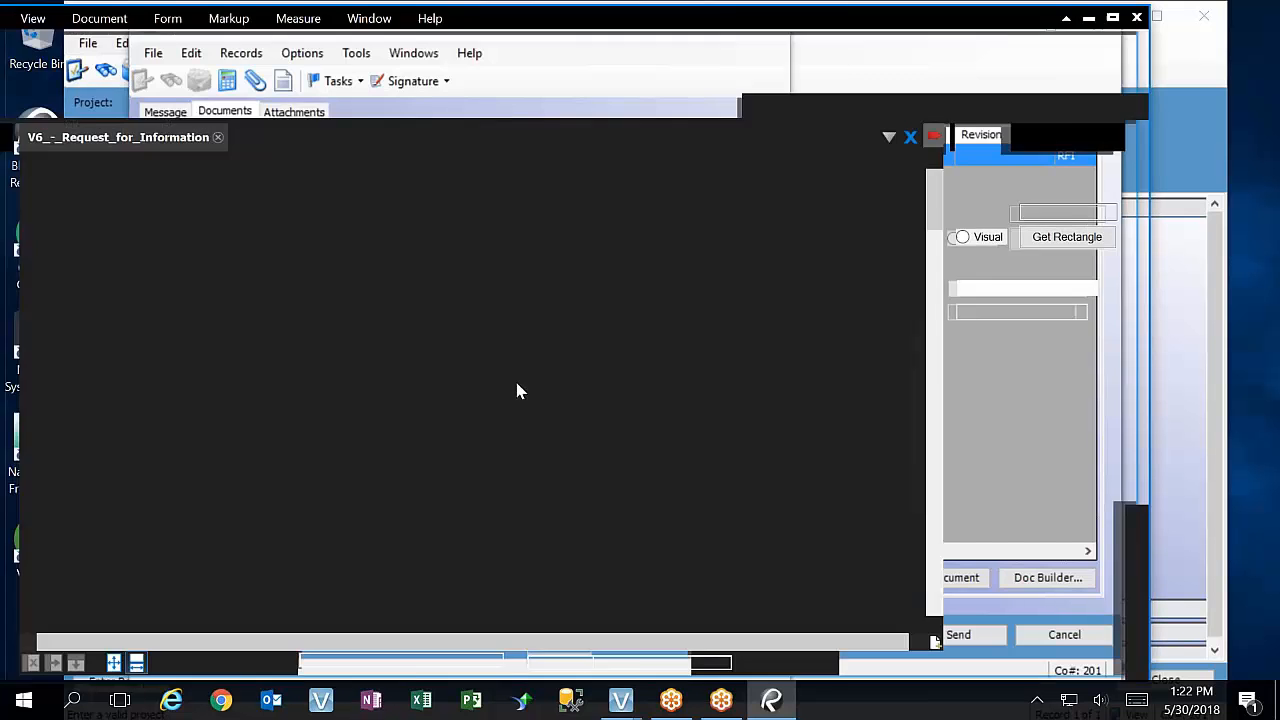
{"action": "scroll", "coordinate": [527, 381], "scroll_direction": "down", "scroll_amount": 7}
{"action": "scroll", "coordinate": [540, 428], "scroll_direction": "down", "scroll_amount": 10}
{"action": "left_click", "coordinate": [1137, 18]}
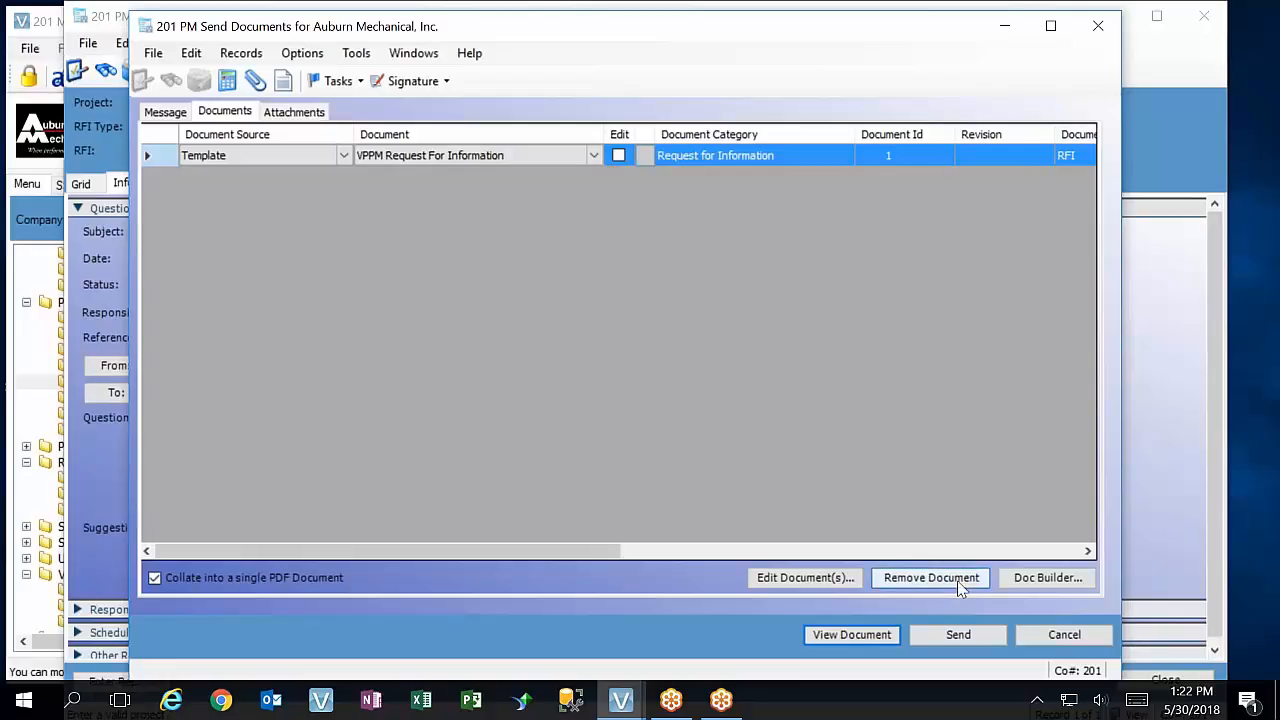
Send the RFI document and close the PM Request For Information form
{"action": "left_click", "coordinate": [958, 634]}
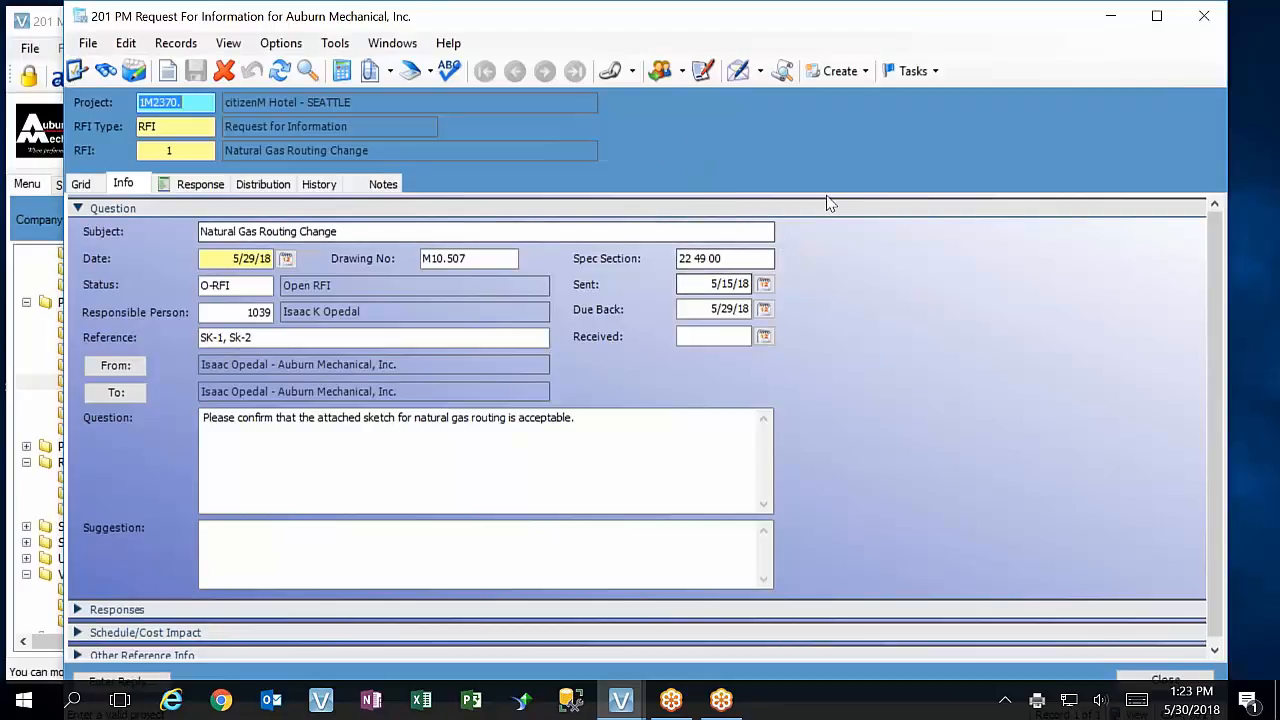
{"action": "left_click", "coordinate": [1205, 20]}
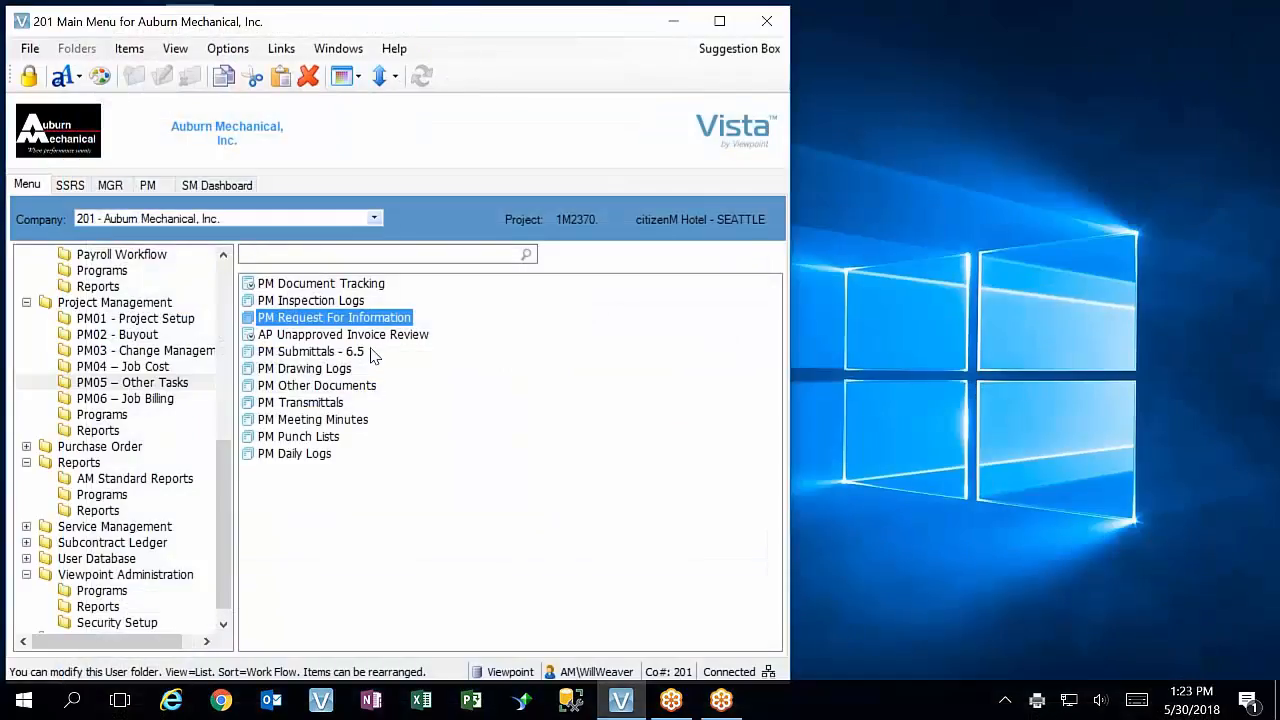
Open WF Notifier Queries from the Workflow programs, view the queries in the grid and close the form
{"action": "left_click", "coordinate": [620, 705]}
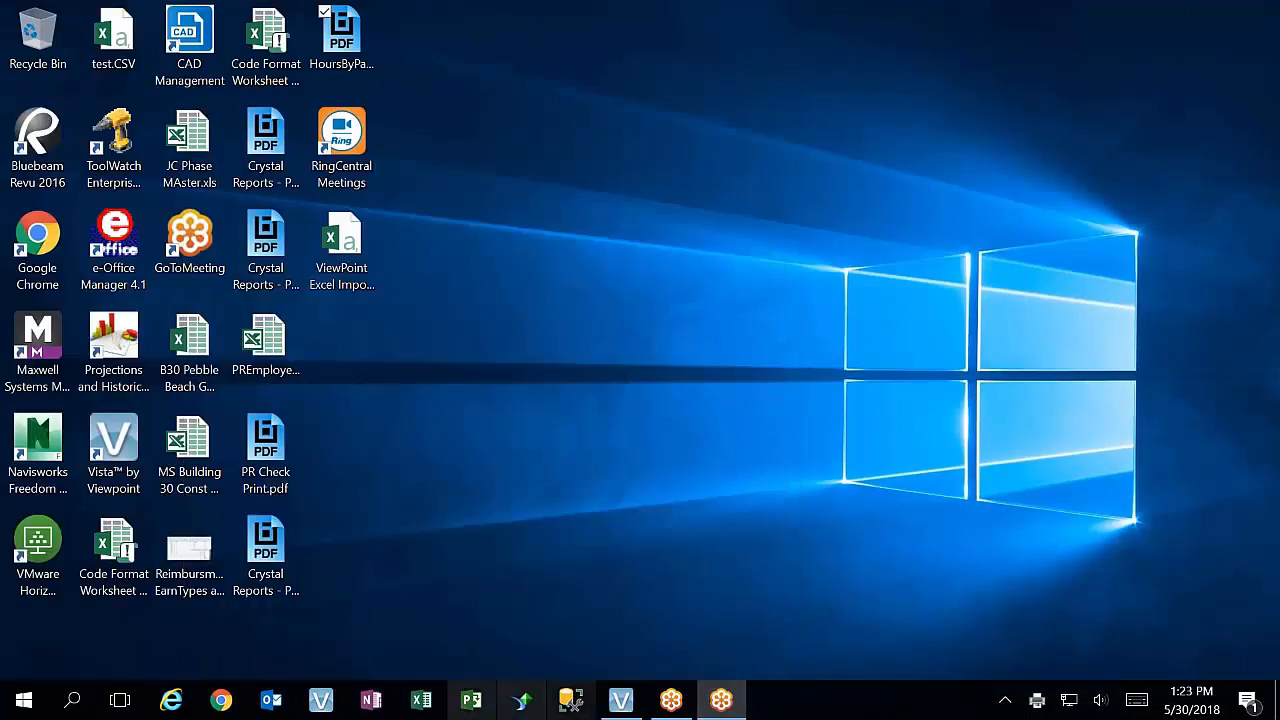
{"action": "left_click", "coordinate": [620, 700]}
{"action": "scroll", "coordinate": [224, 480], "scroll_direction": "down", "scroll_amount": 1}
{"action": "left_click", "coordinate": [26, 622]}
{"action": "left_click", "coordinate": [88, 607]}
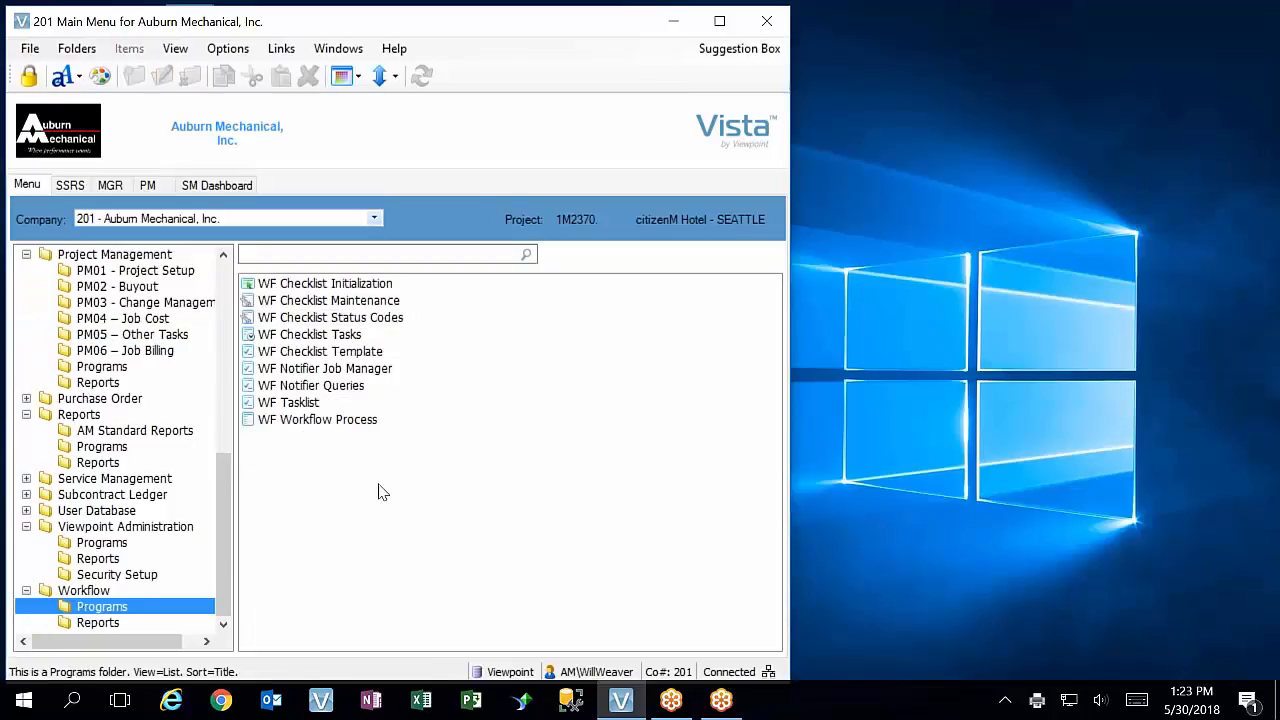
{"action": "double_click", "coordinate": [345, 390]}
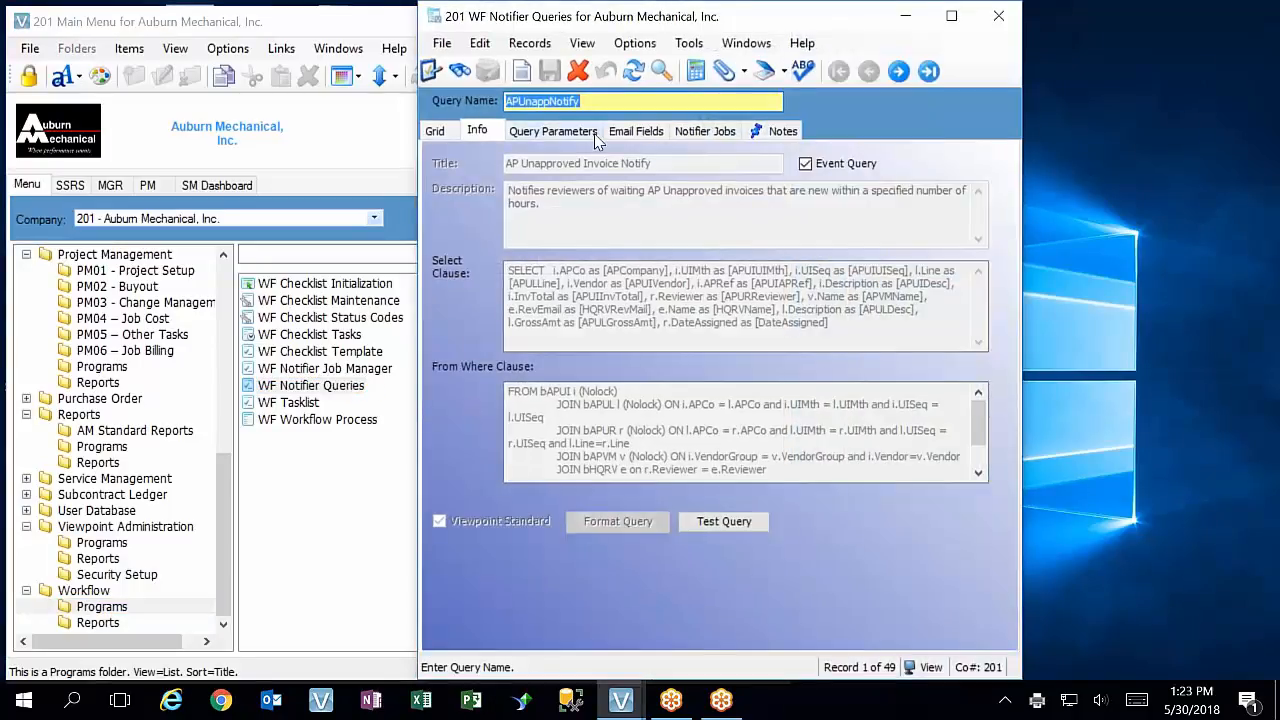
{"action": "left_click", "coordinate": [436, 132]}
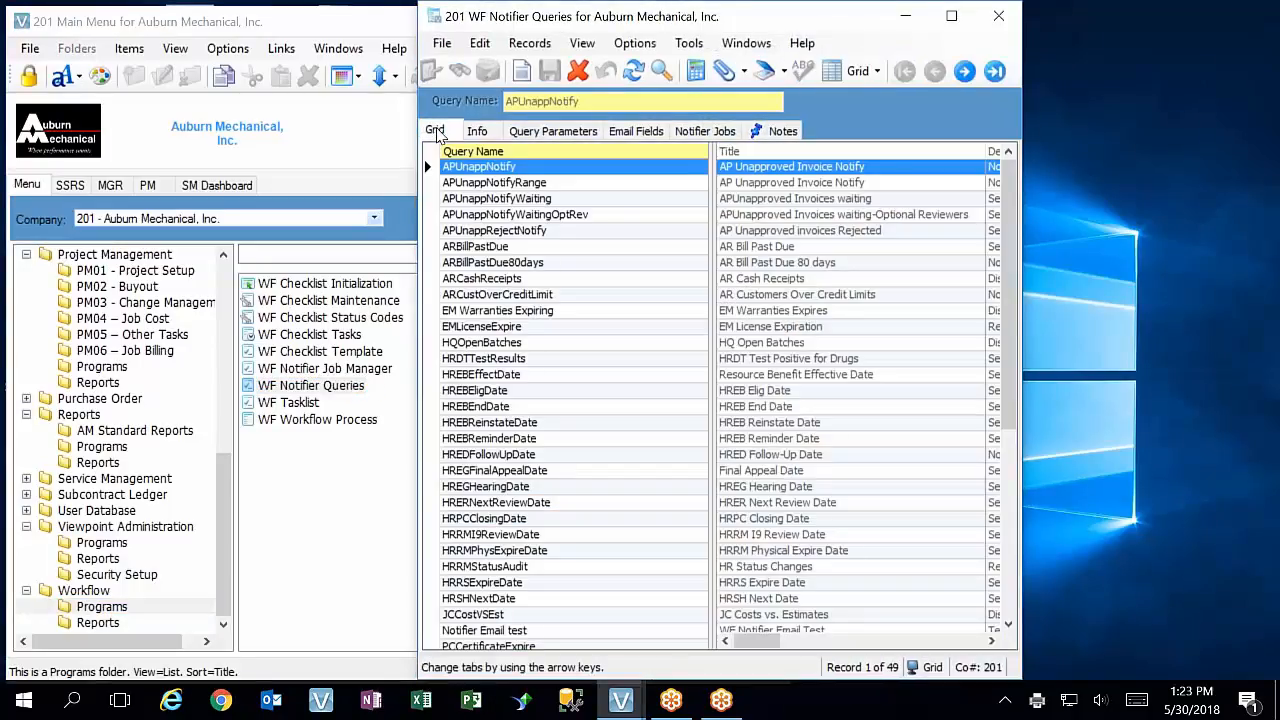
{"action": "left_click", "coordinate": [998, 16]}
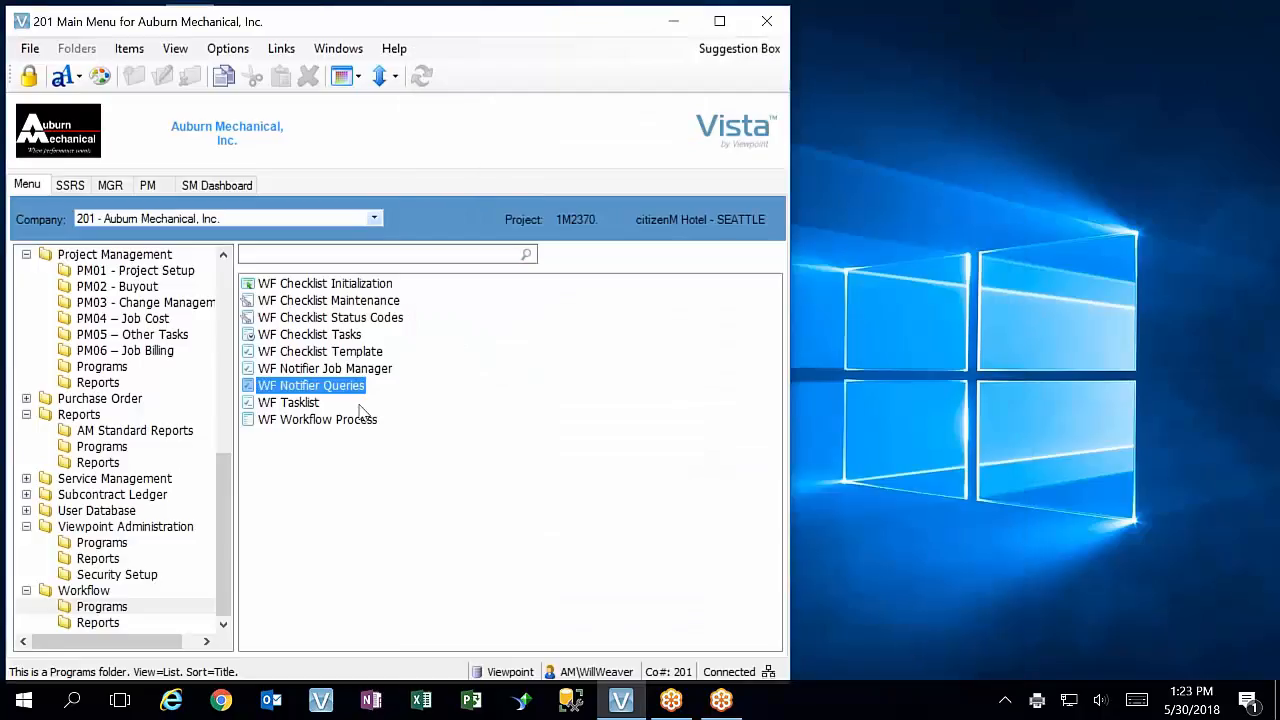
Open VA Message Archive from the Viewpoint Administration programs, list the messages in the grid and refresh the records
{"action": "left_click_drag", "start_coordinate": [218, 486], "coordinate": [221, 327]}
{"action": "left_click", "coordinate": [102, 350]}
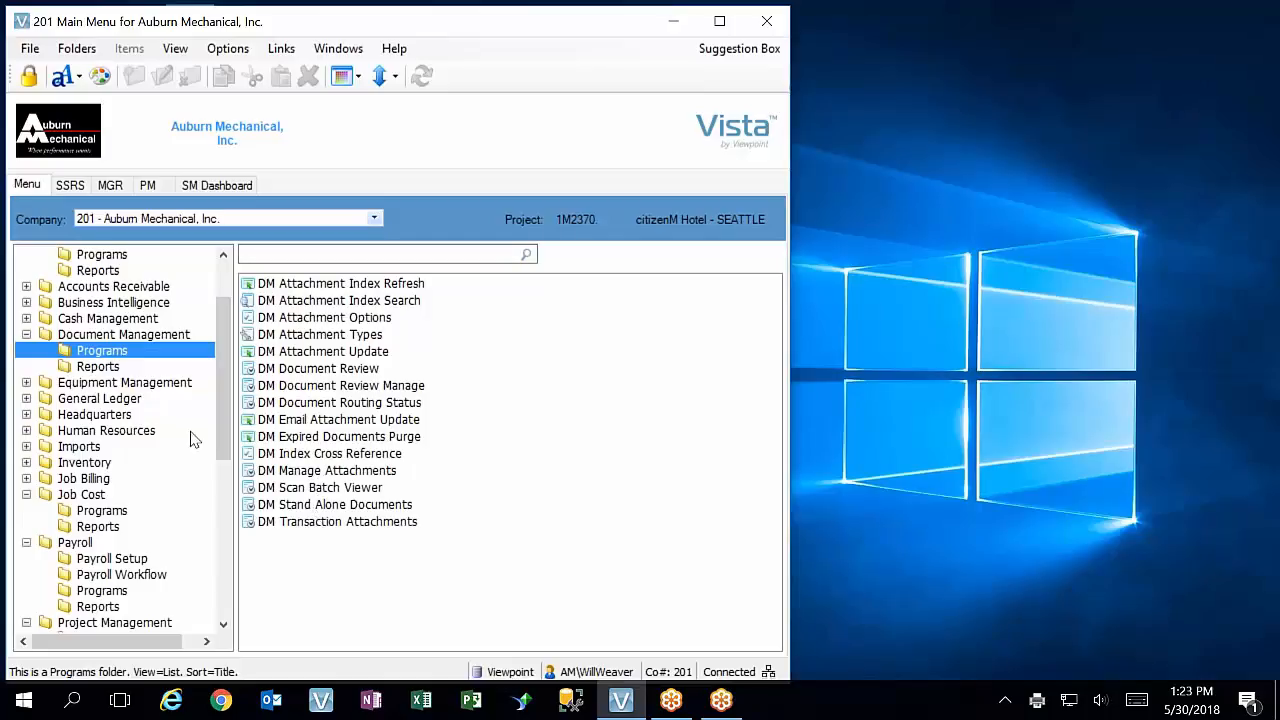
{"action": "scroll", "coordinate": [224, 472], "scroll_direction": "down", "scroll_amount": 8}
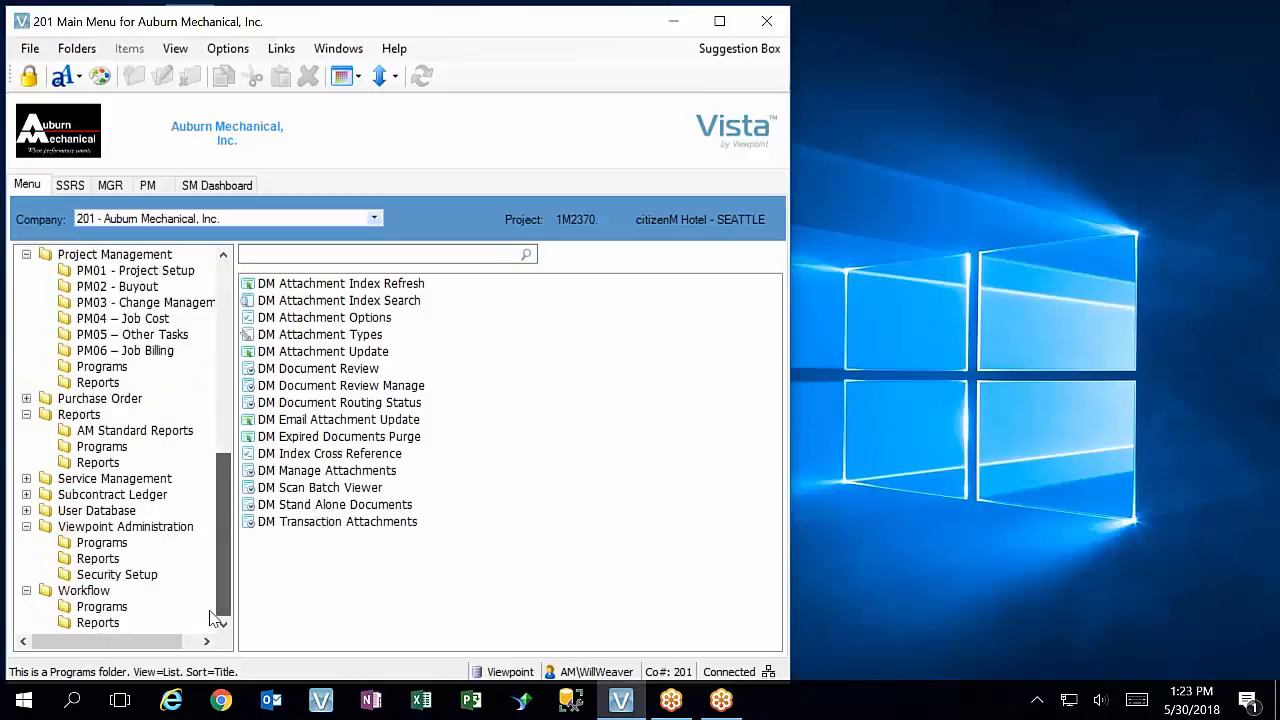
{"action": "left_click", "coordinate": [110, 545]}
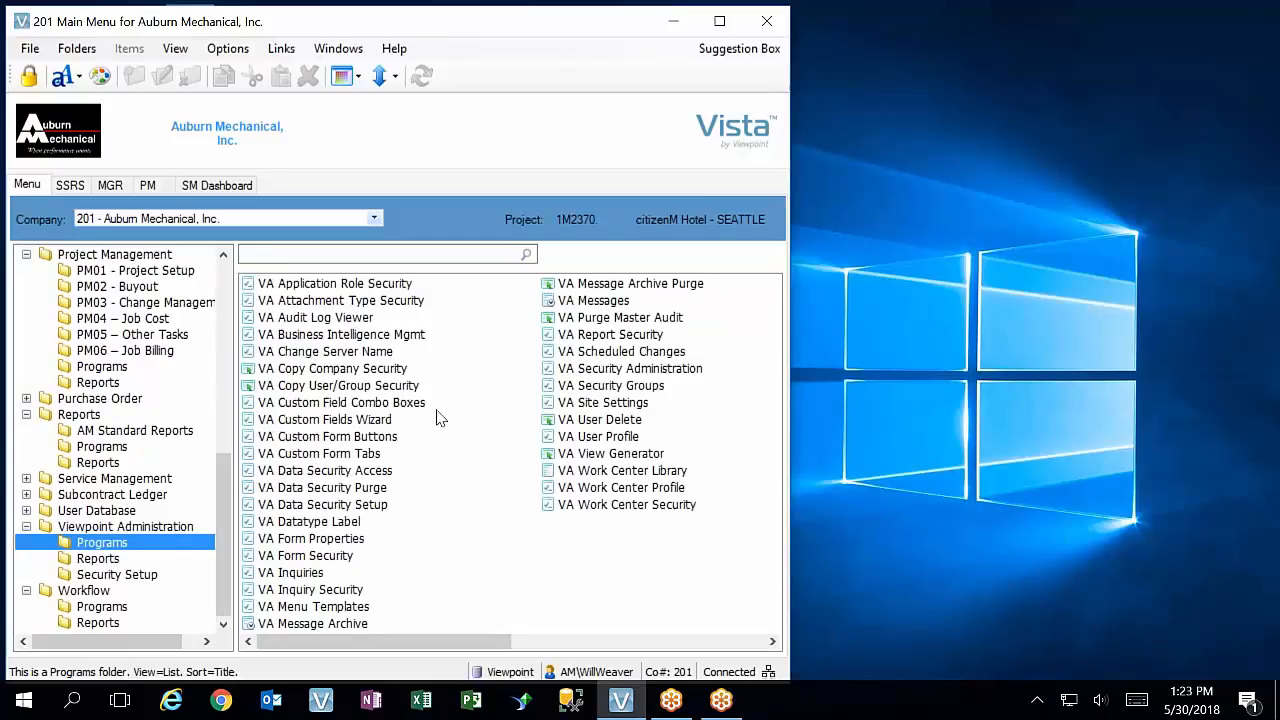
{"action": "double_click", "coordinate": [318, 624]}
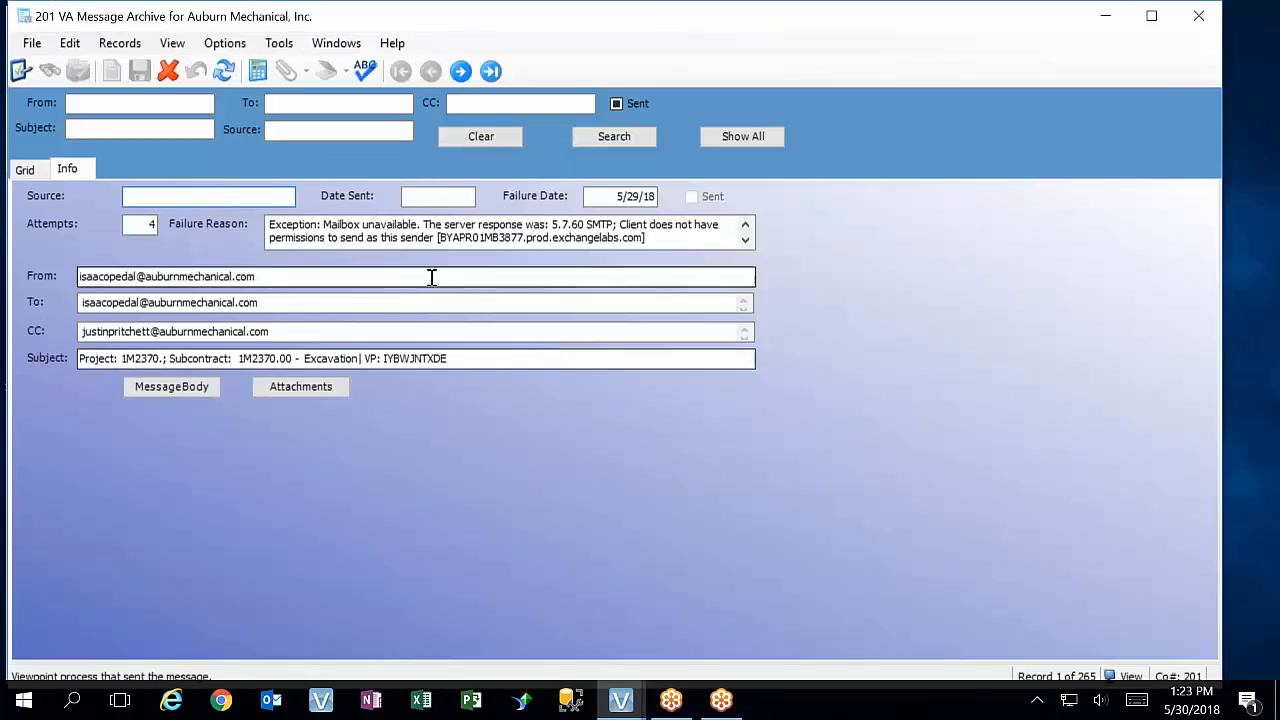
{"action": "left_click", "coordinate": [27, 170]}
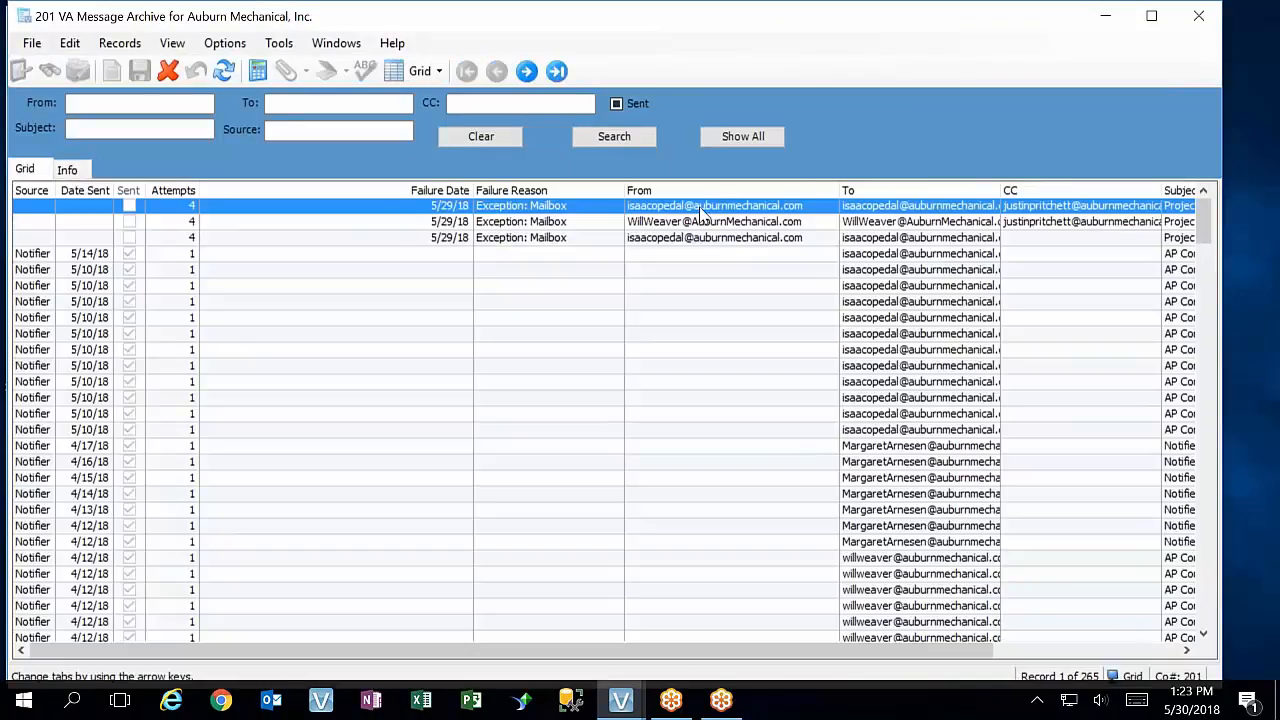
{"action": "left_click", "coordinate": [222, 72]}
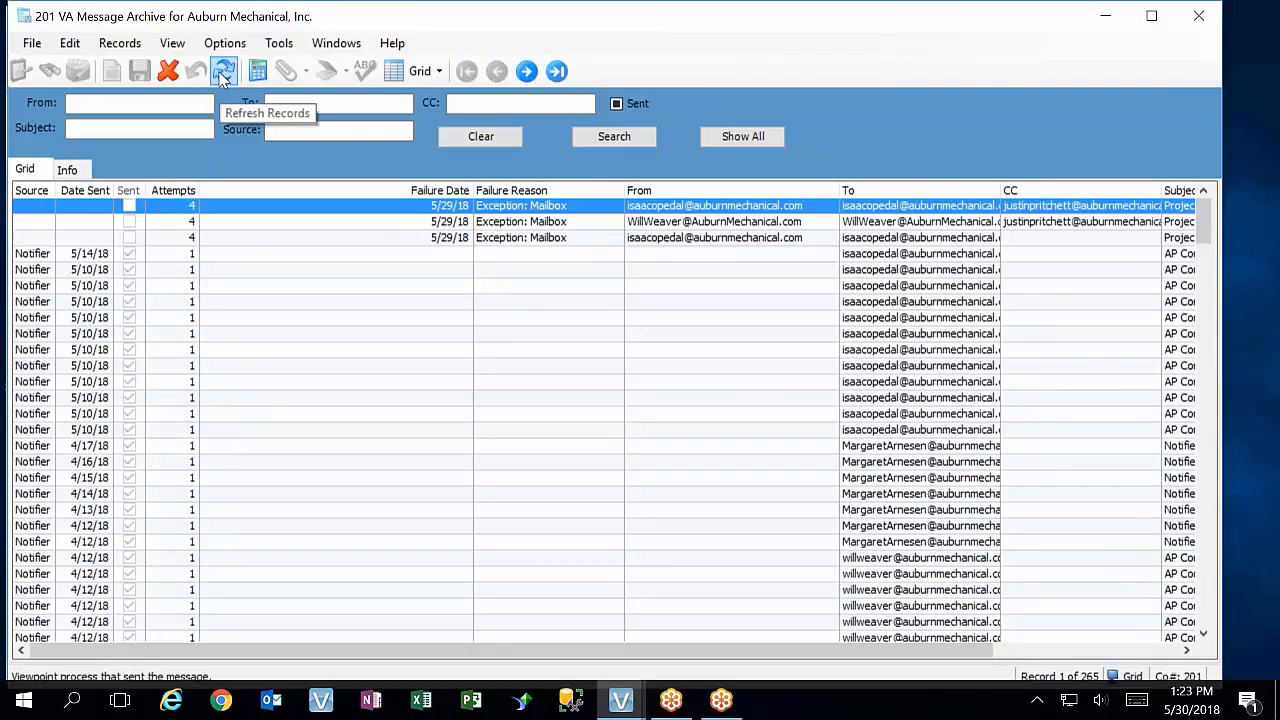
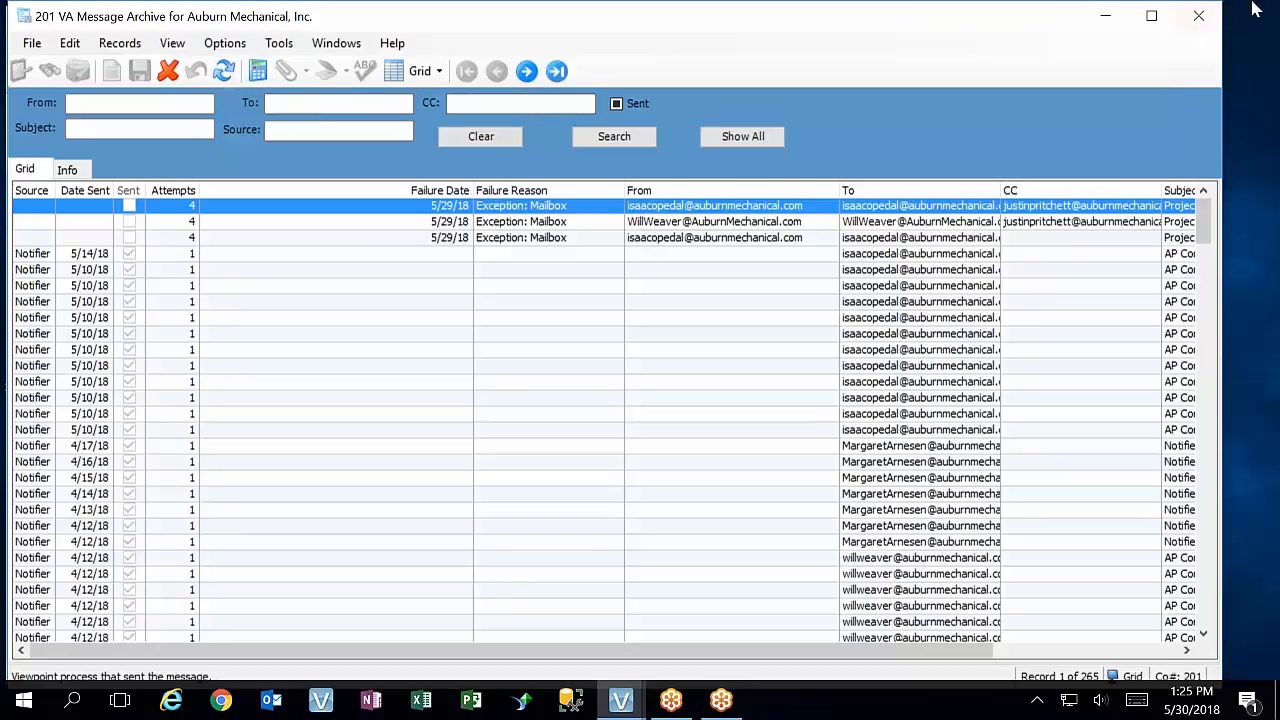
Close the message archive, open PM Request For Information from the Project Management programs and move the form aside to uncover the main menu
{"action": "left_click", "coordinate": [1198, 16]}
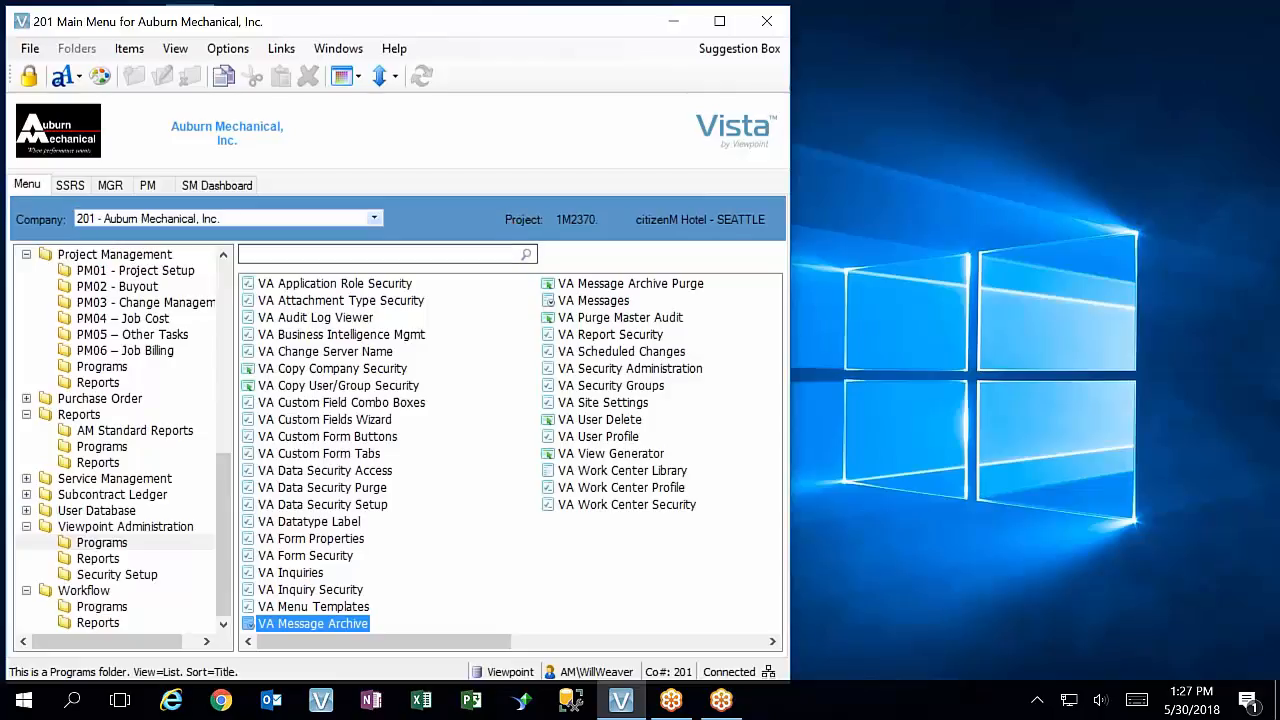
{"action": "left_click", "coordinate": [110, 367]}
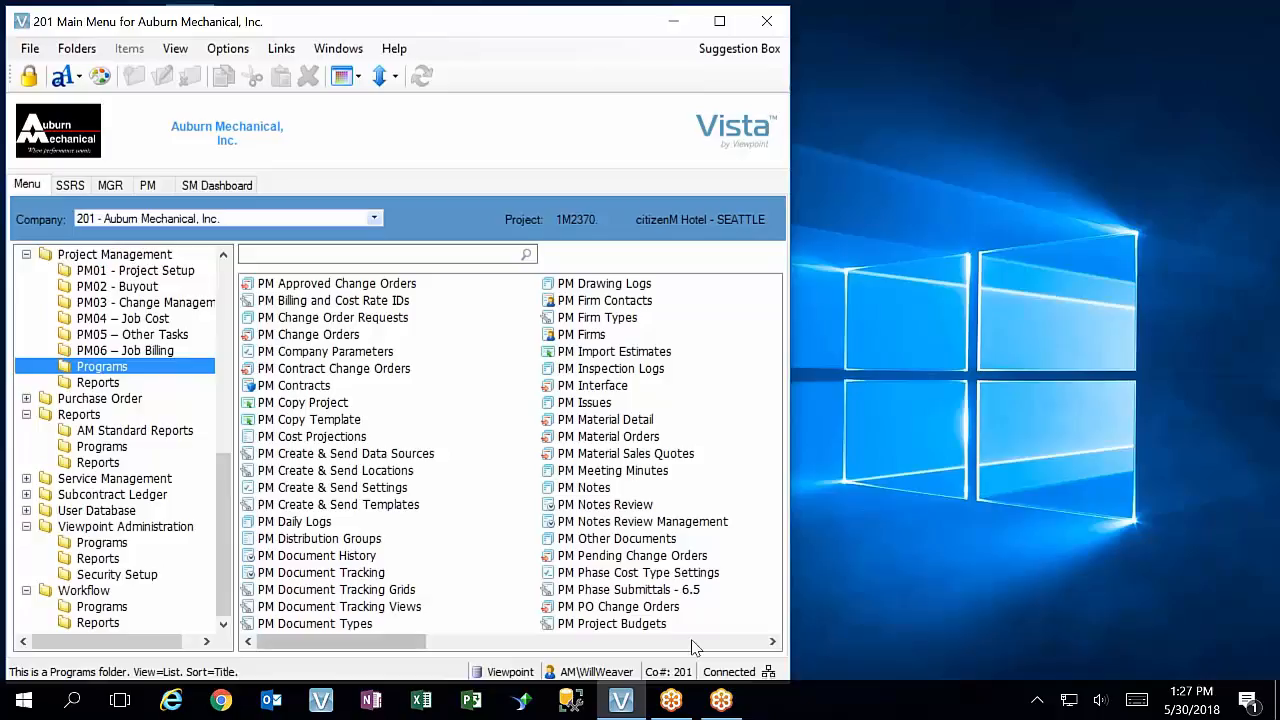
{"action": "left_click", "coordinate": [658, 647]}
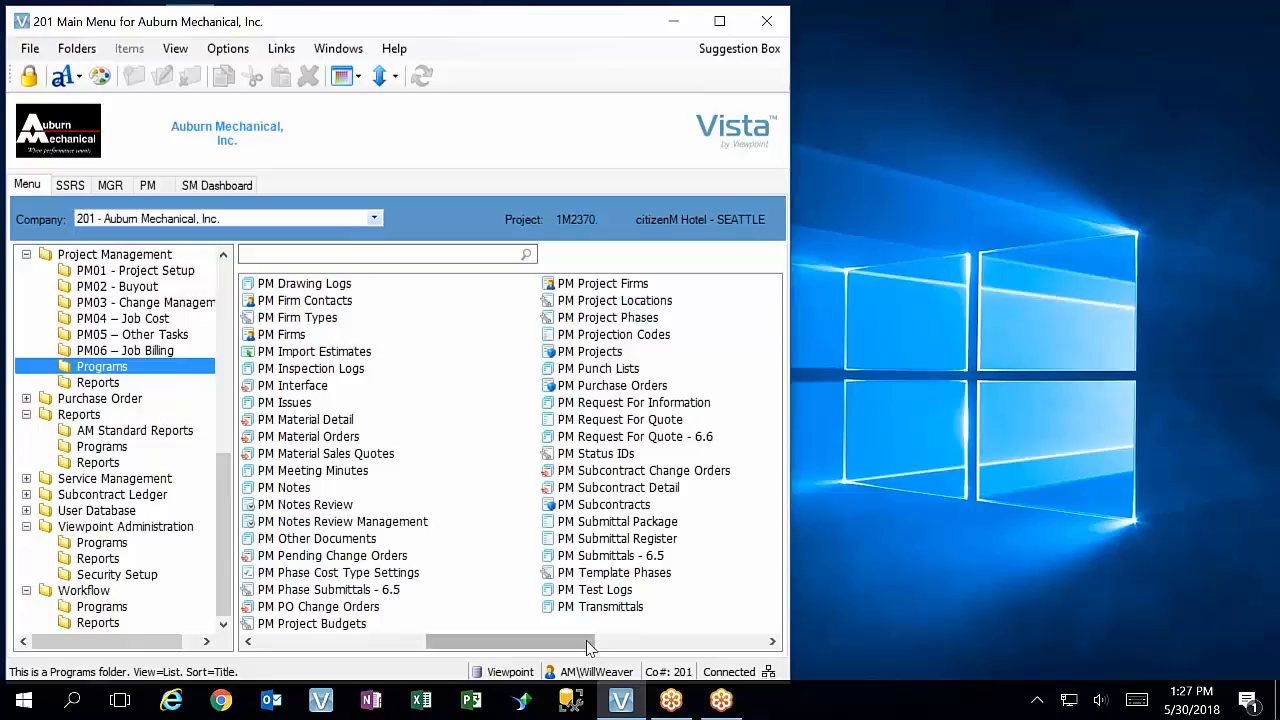
{"action": "double_click", "coordinate": [628, 404]}
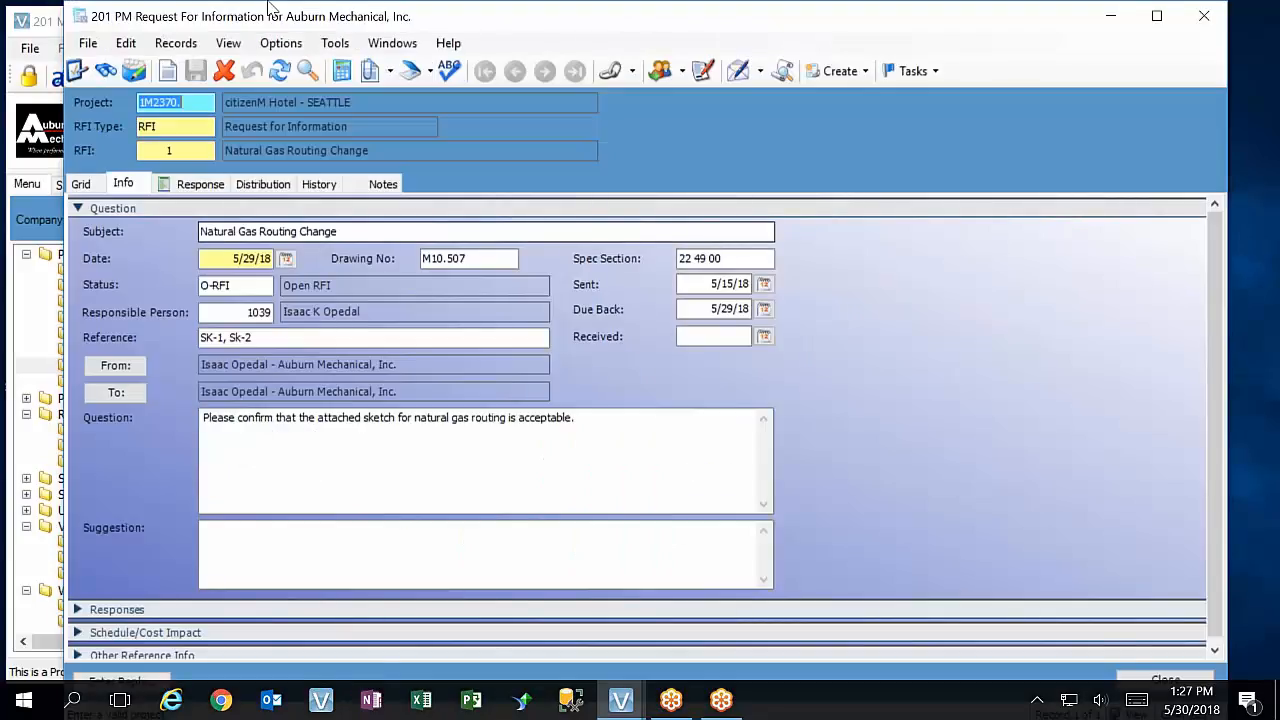
{"action": "left_click_drag", "start_coordinate": [408, 16], "coordinate": [678, 36]}
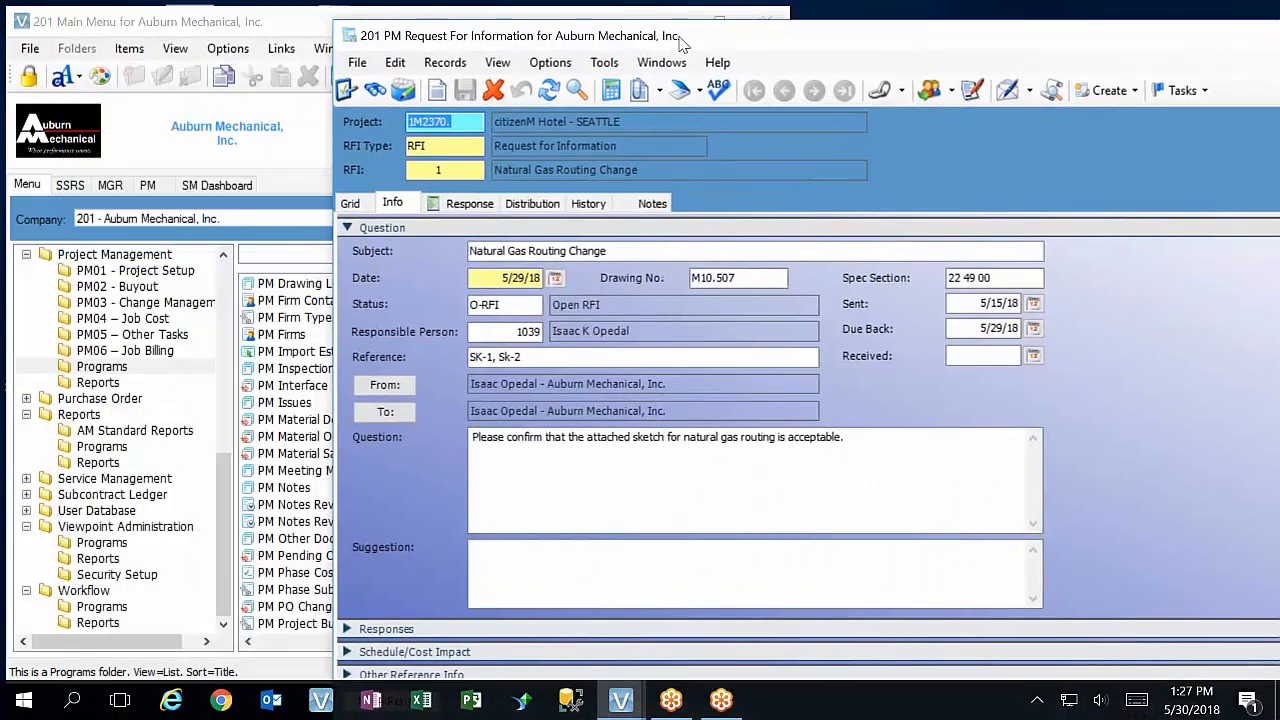
Open the VA Custom Fields Wizard from the Viewpoint Administration programs and start adding a custom field
{"action": "left_click", "coordinate": [108, 545]}
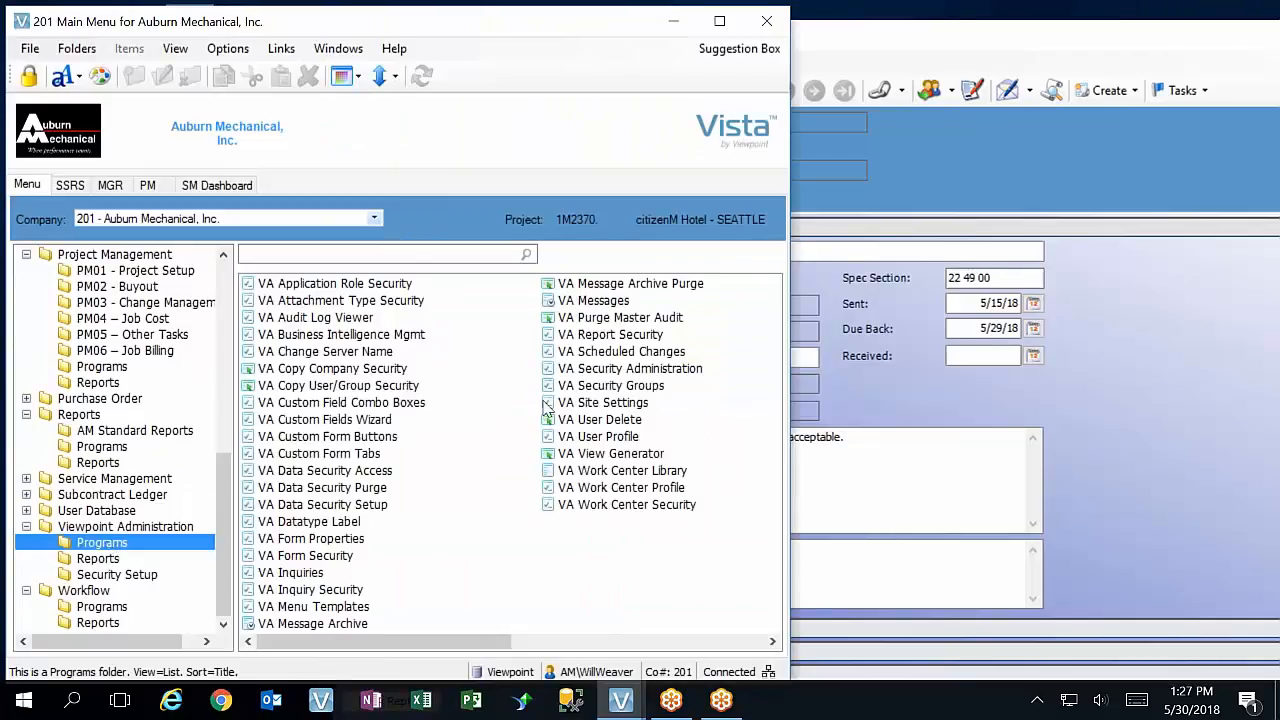
{"action": "double_click", "coordinate": [362, 420]}
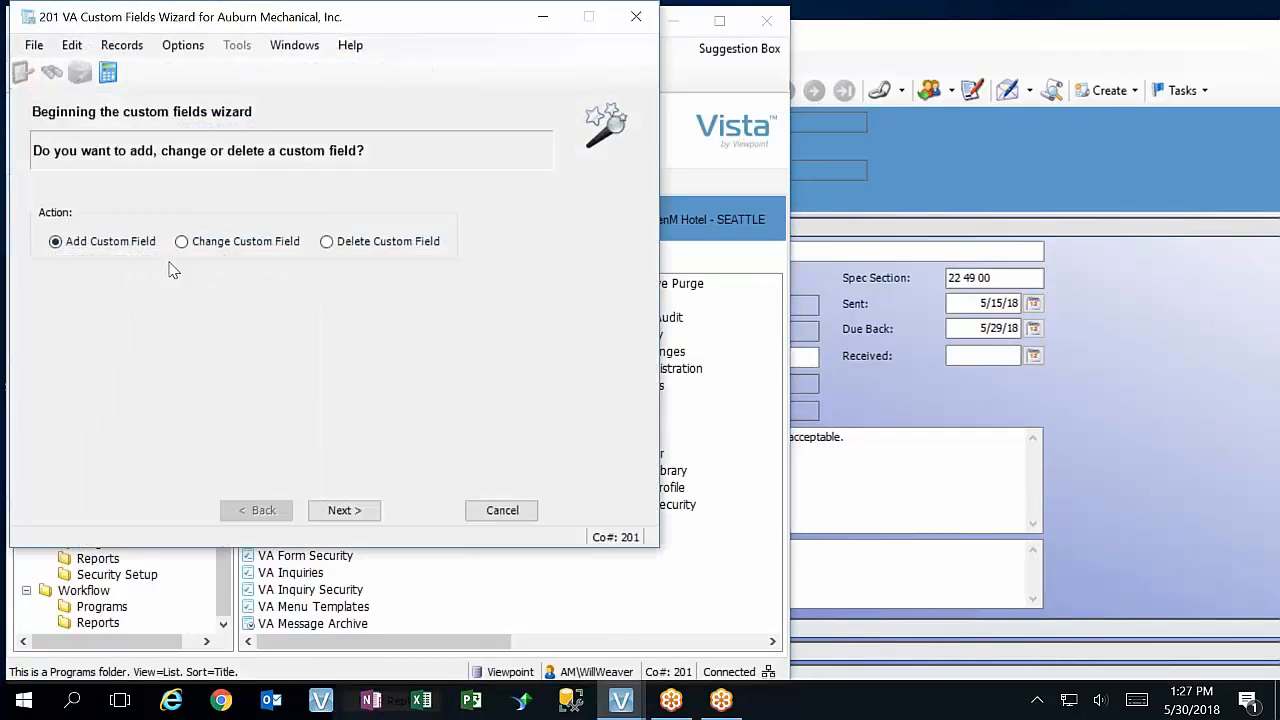
{"action": "left_click", "coordinate": [343, 510]}
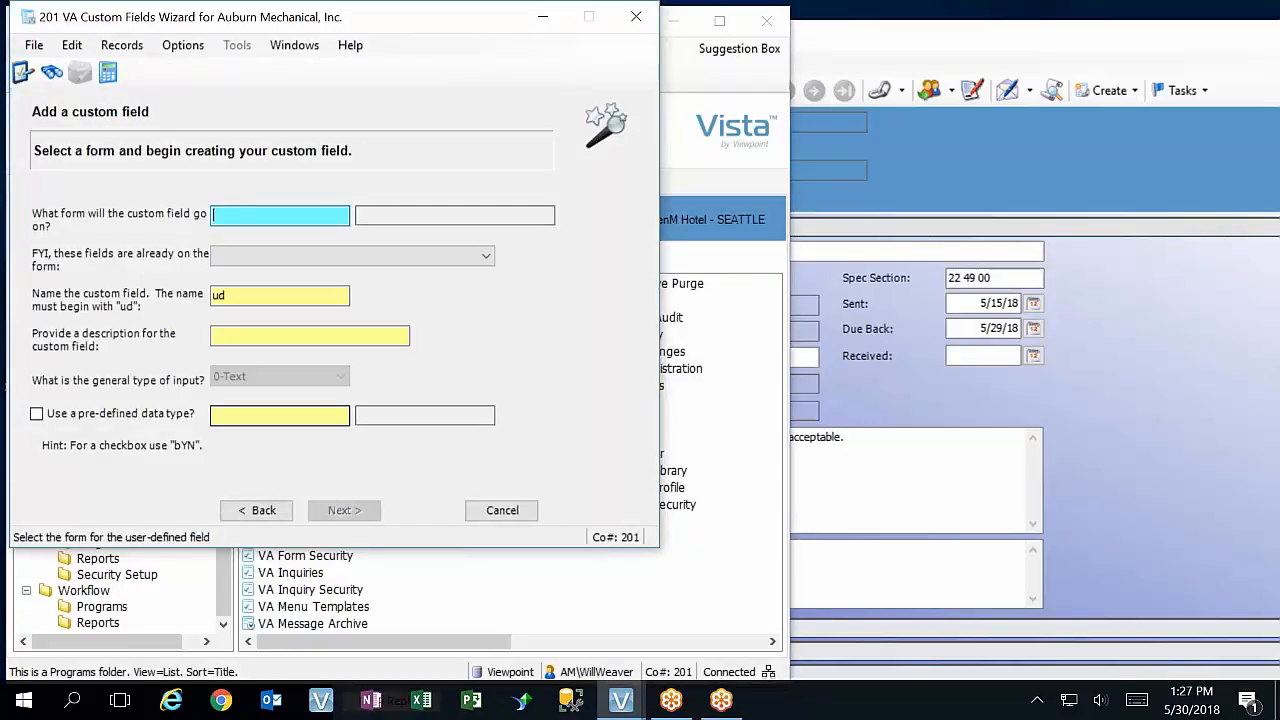
{"action": "key", "text": "F4"}
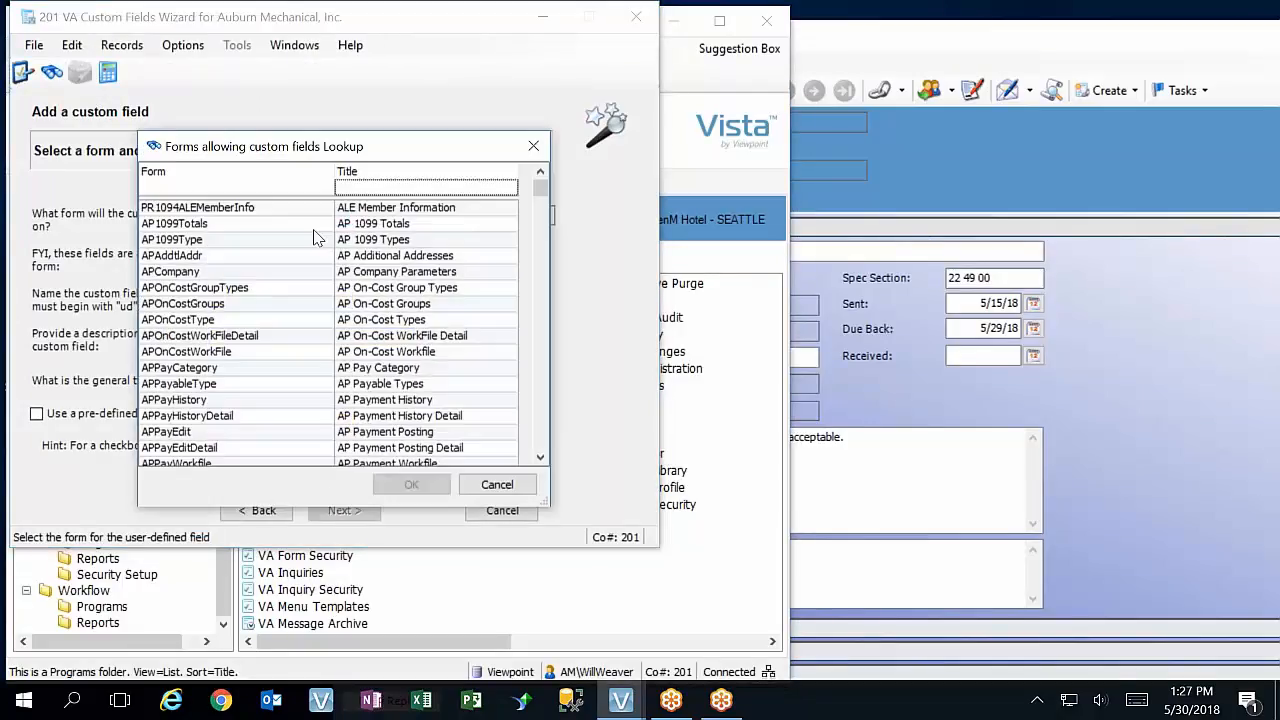
{"action": "type", "text": "PM RF"}
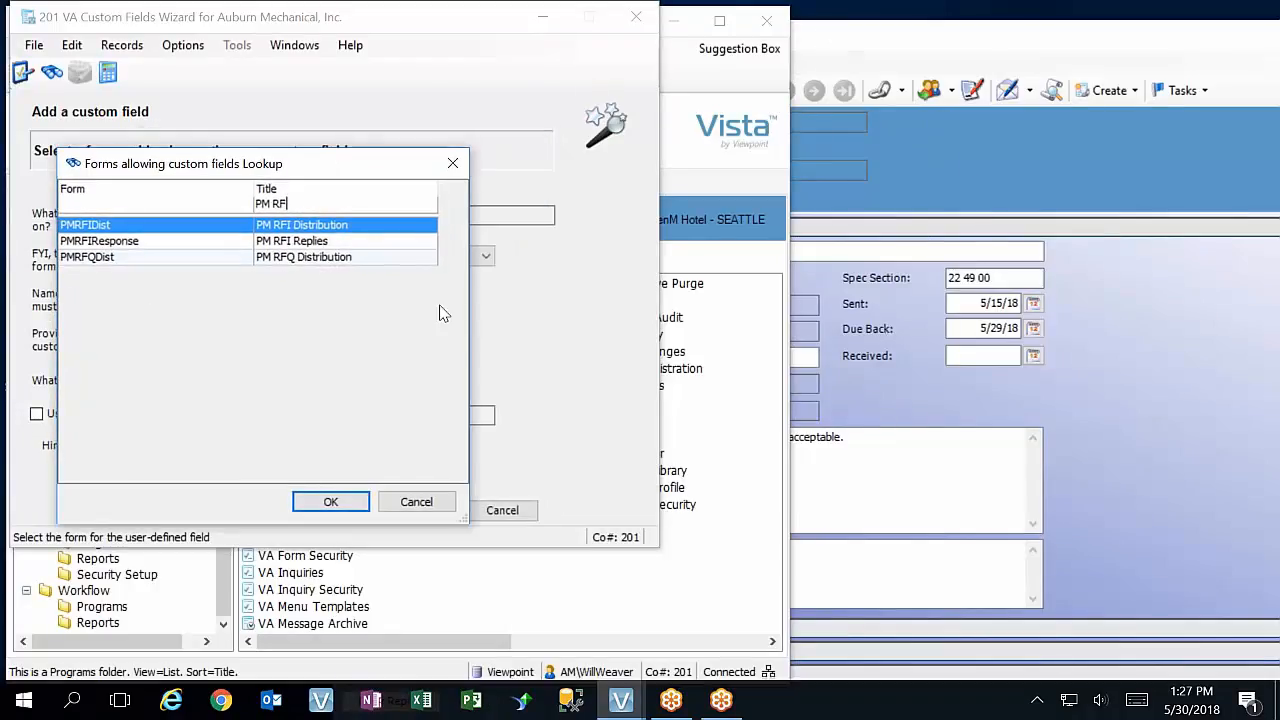
{"action": "key", "text": "BackSpace"}
{"action": "key", "text": "BackSpace"}
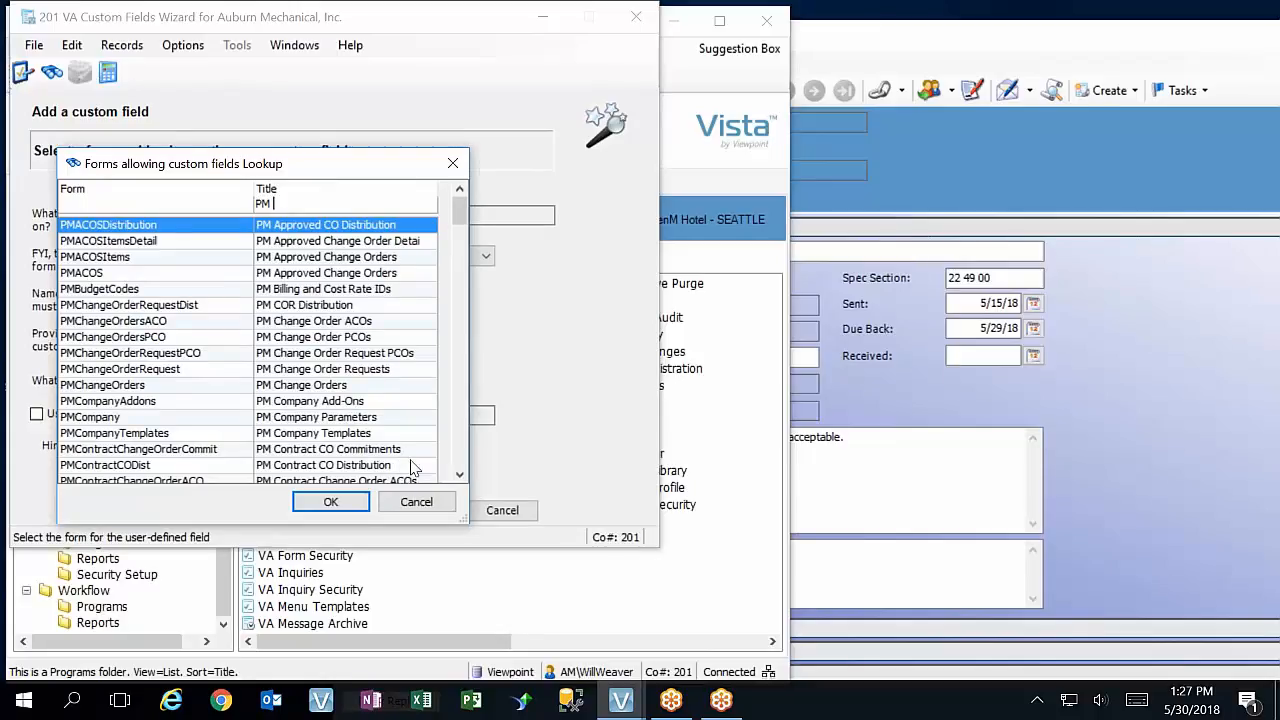
{"action": "left_click", "coordinate": [435, 511]}
Check the Request For Information form's field properties and pick PMRFI as the form for the custom field
{"action": "left_click", "coordinate": [937, 226]}
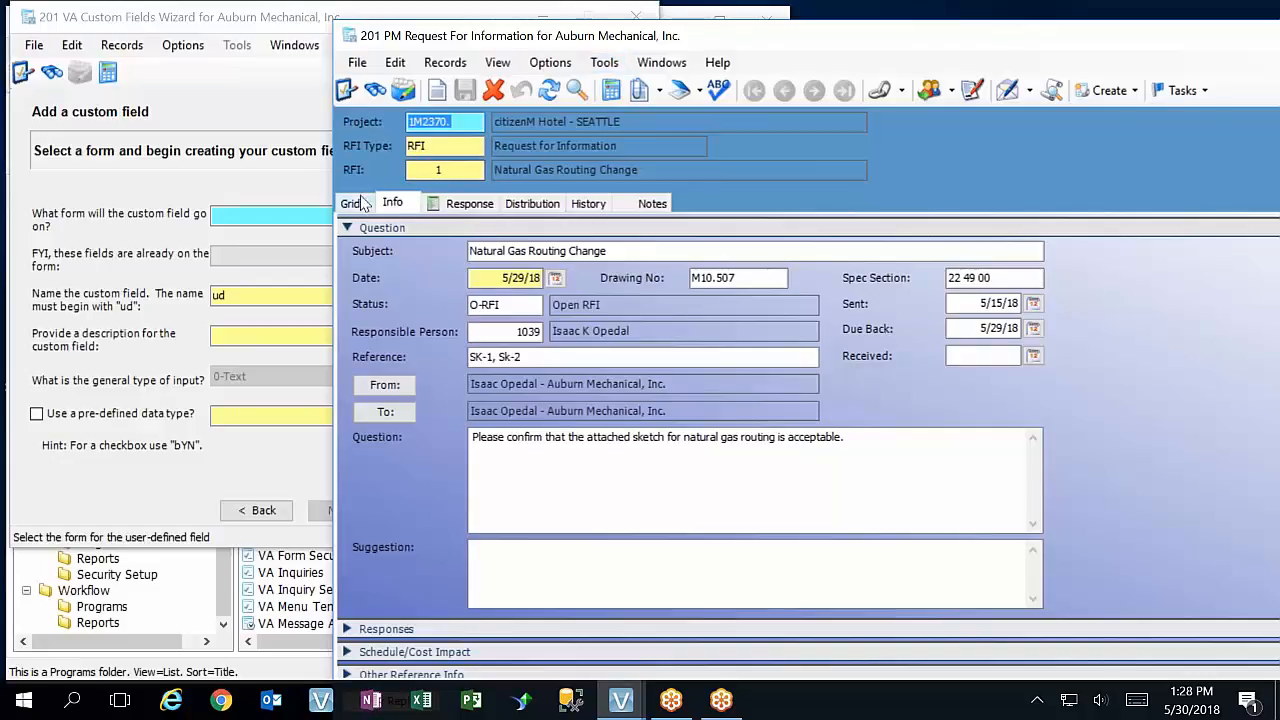
{"action": "key", "text": "F3"}
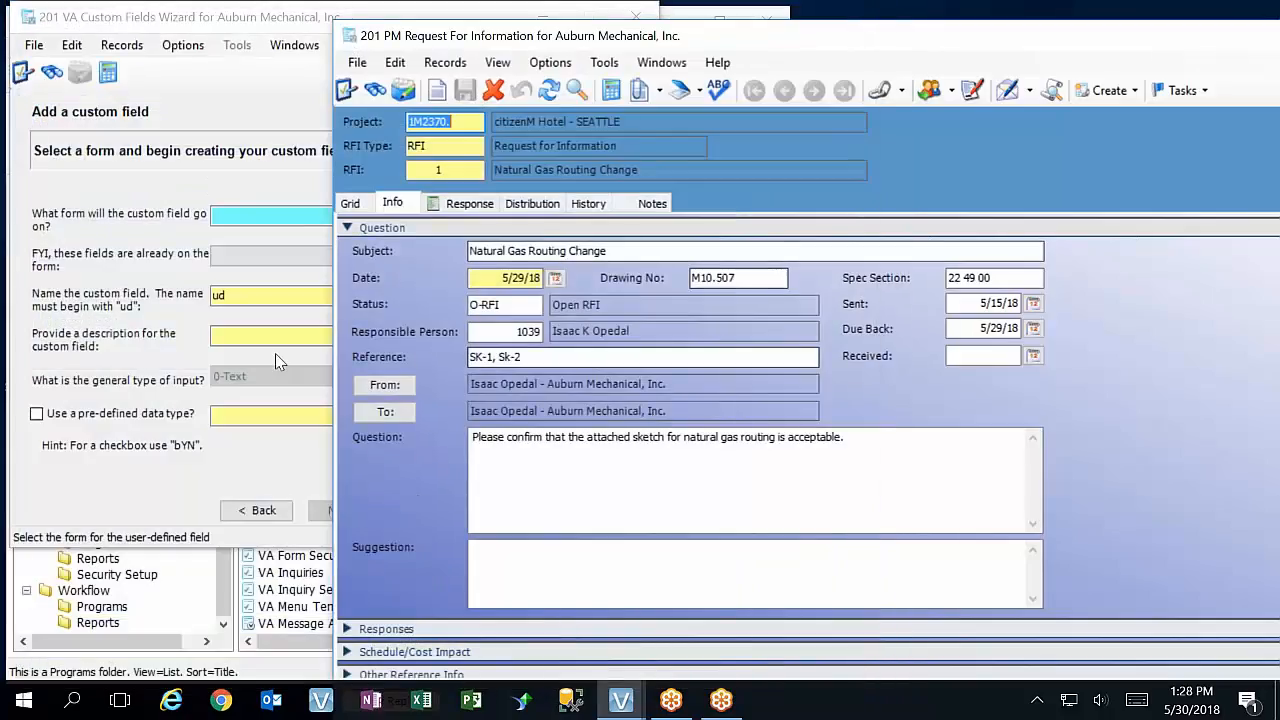
{"action": "left_click", "coordinate": [244, 212]}
{"action": "key", "text": "F4"}
{"action": "left_click", "coordinate": [101, 202]}
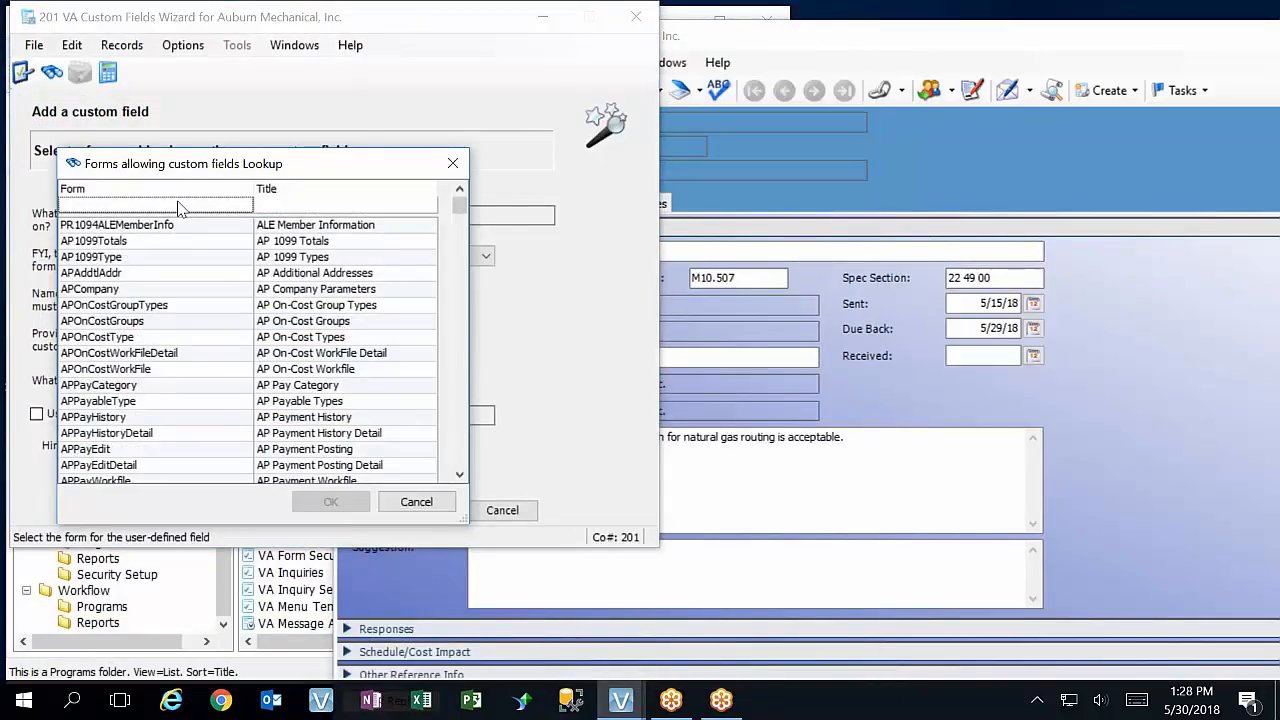
{"action": "type", "text": "PMRFI"}
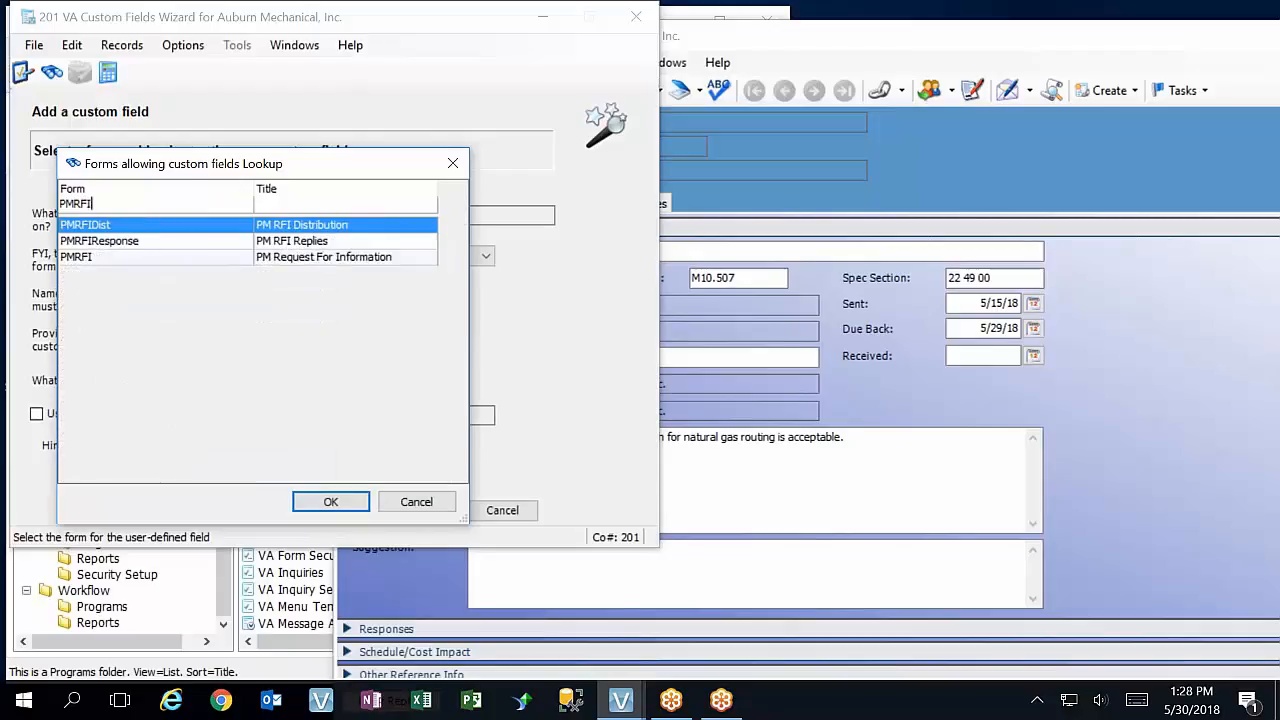
{"action": "left_click", "coordinate": [138, 258]}
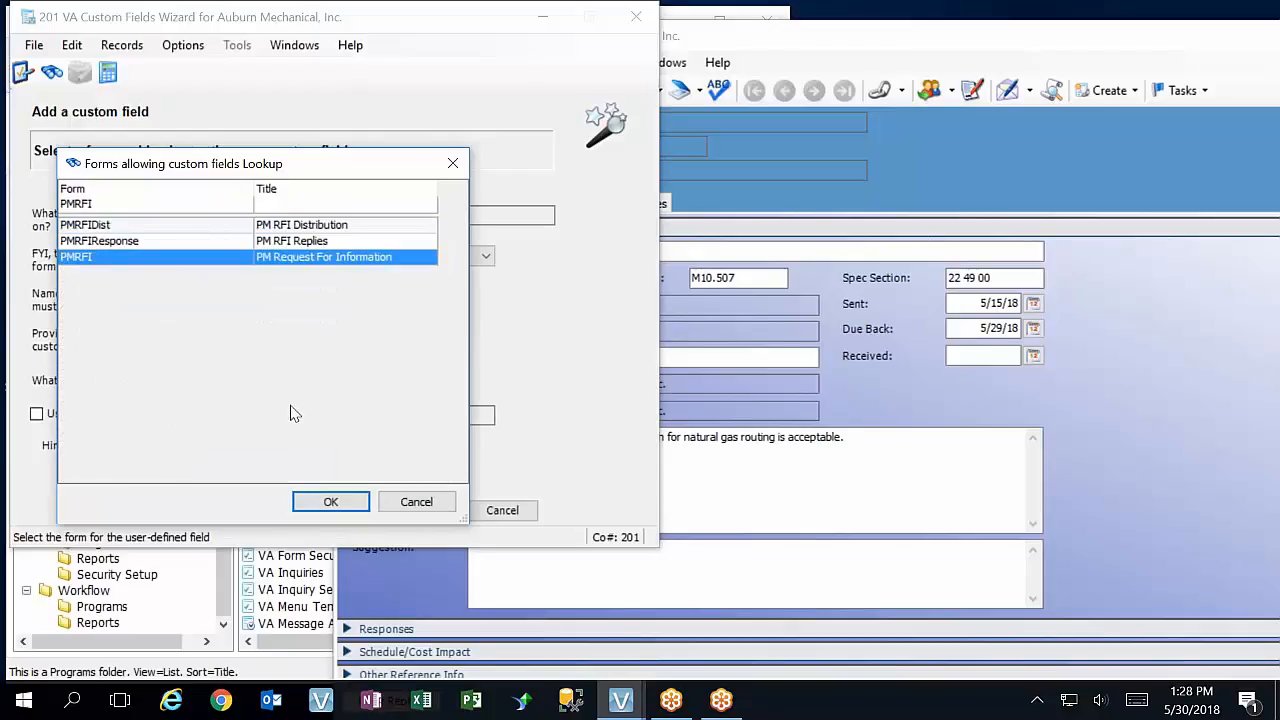
{"action": "left_click", "coordinate": [330, 501]}
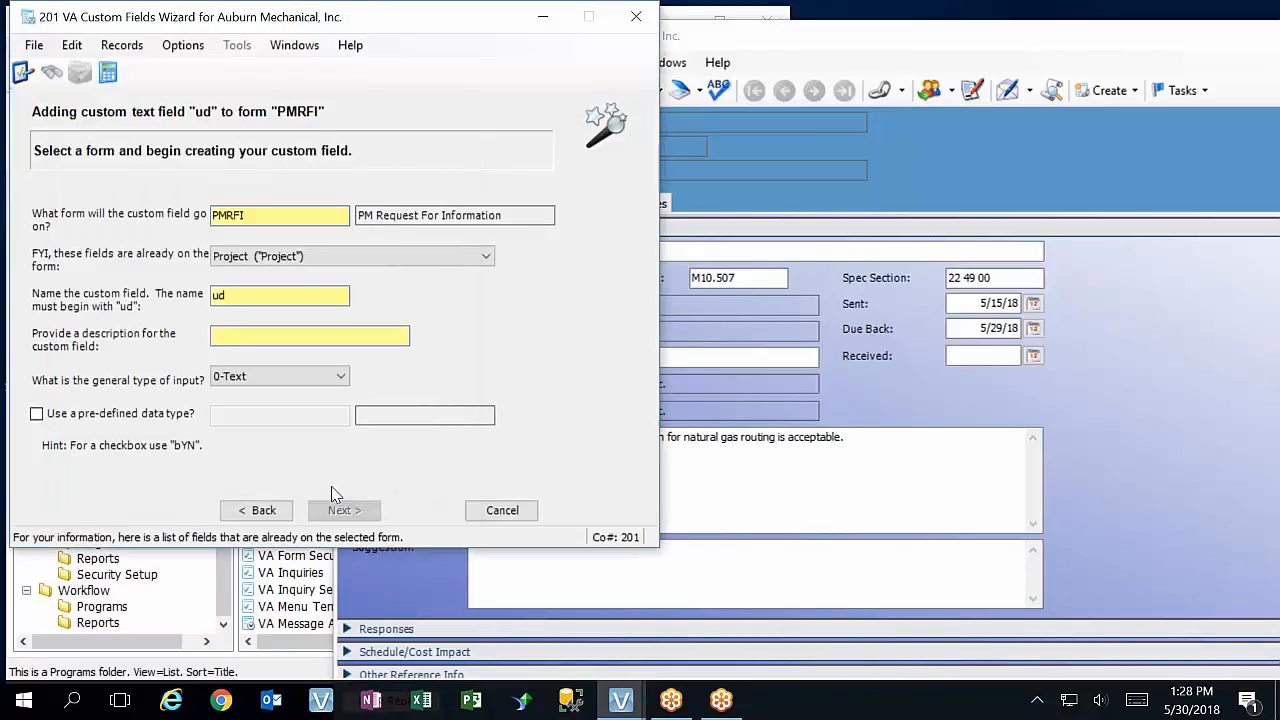
Name the custom field udRFIType and give it the description RFI Type
{"action": "left_click", "coordinate": [257, 300]}
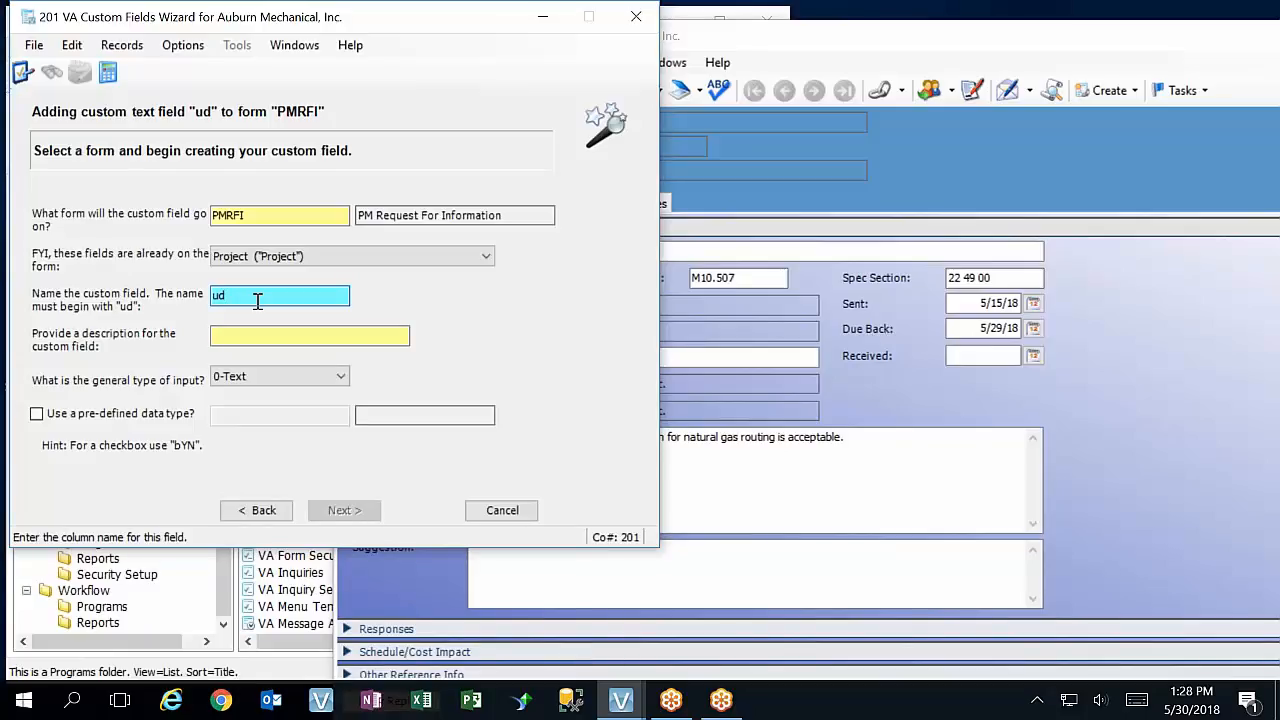
{"action": "type", "text": "RFIType"}
{"action": "left_click", "coordinate": [321, 340]}
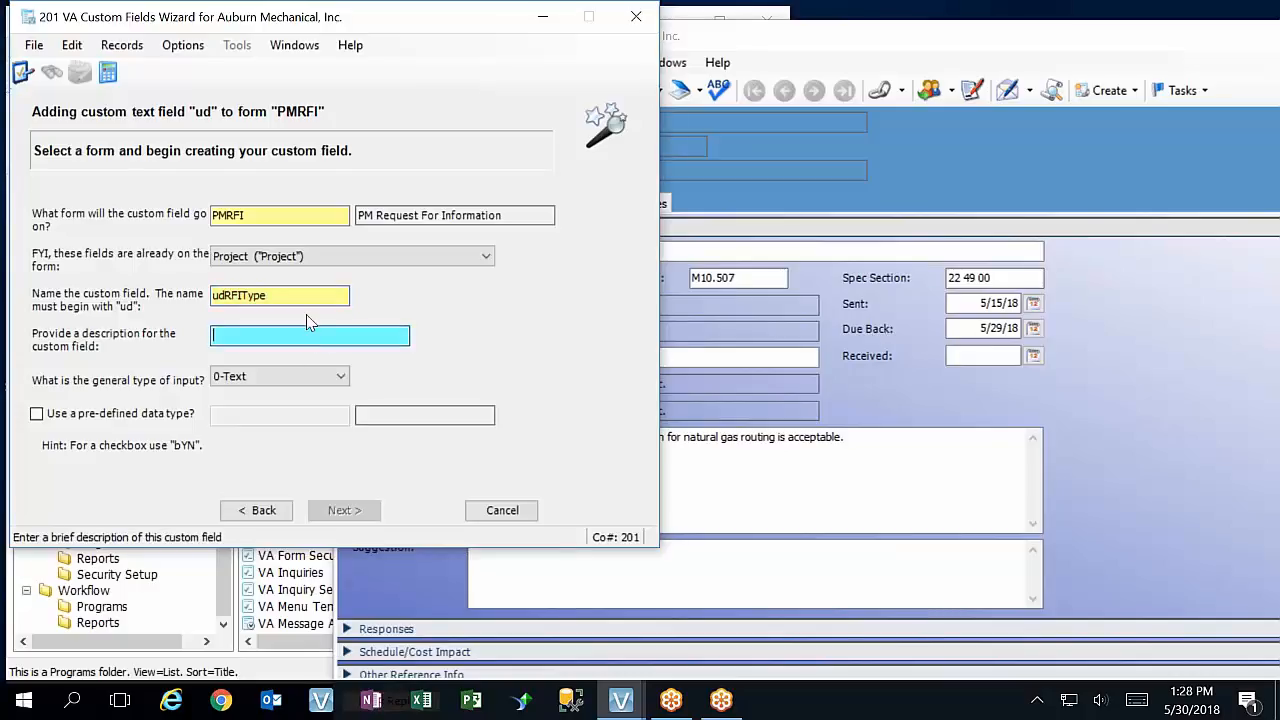
{"action": "type", "text": "RFI Type"}
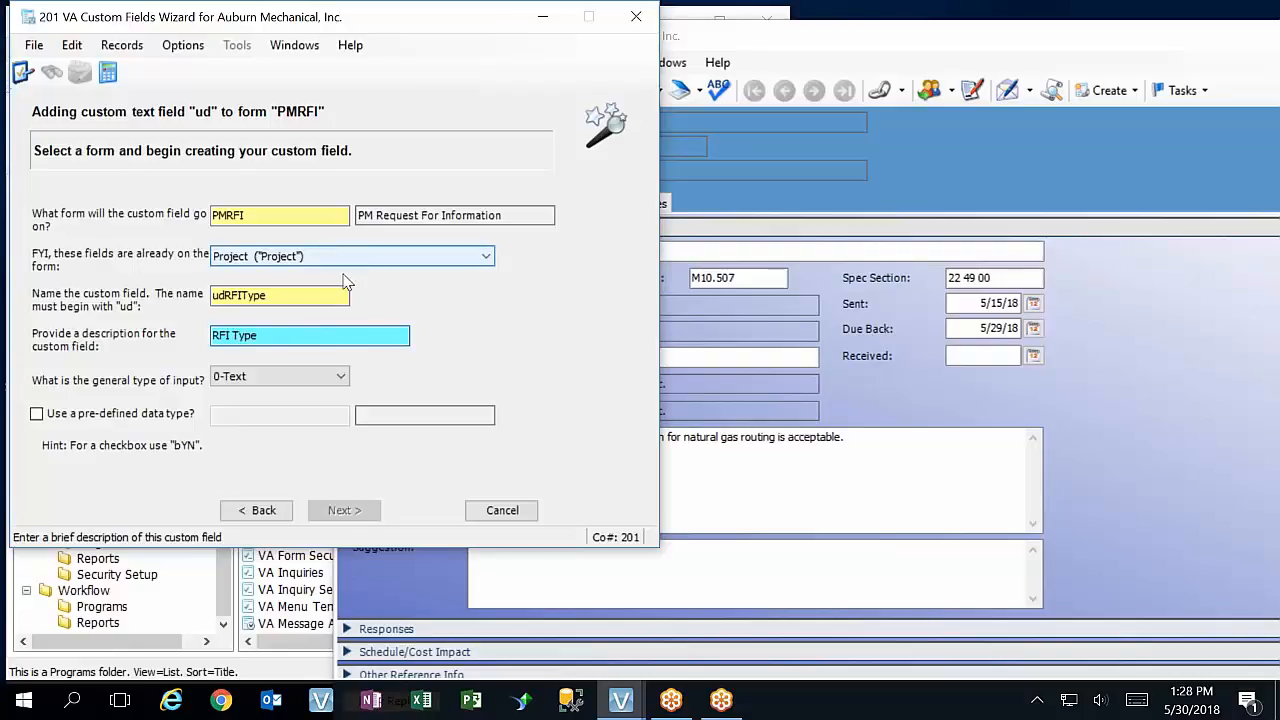
{"action": "key", "text": "Tab"}
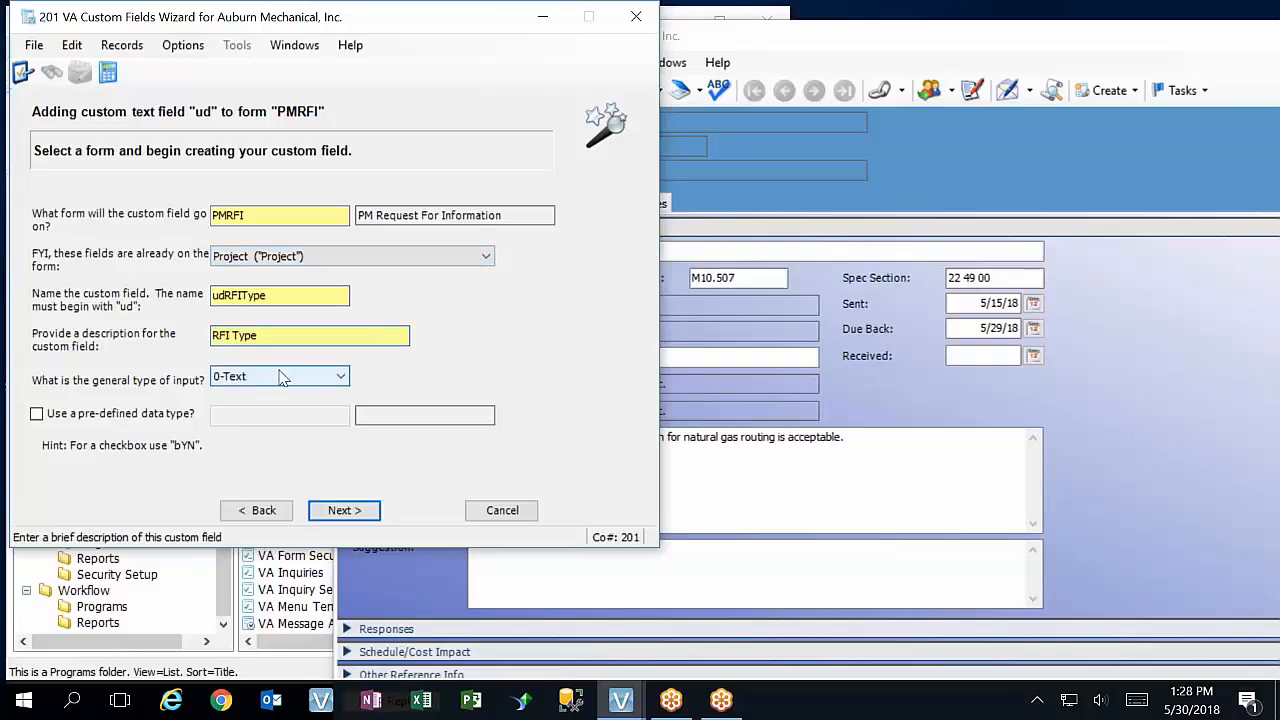
Look at the input type setting and the text field properties page, and return to the custom field definition
{"action": "left_click", "coordinate": [342, 377]}
{"action": "left_click", "coordinate": [345, 381]}
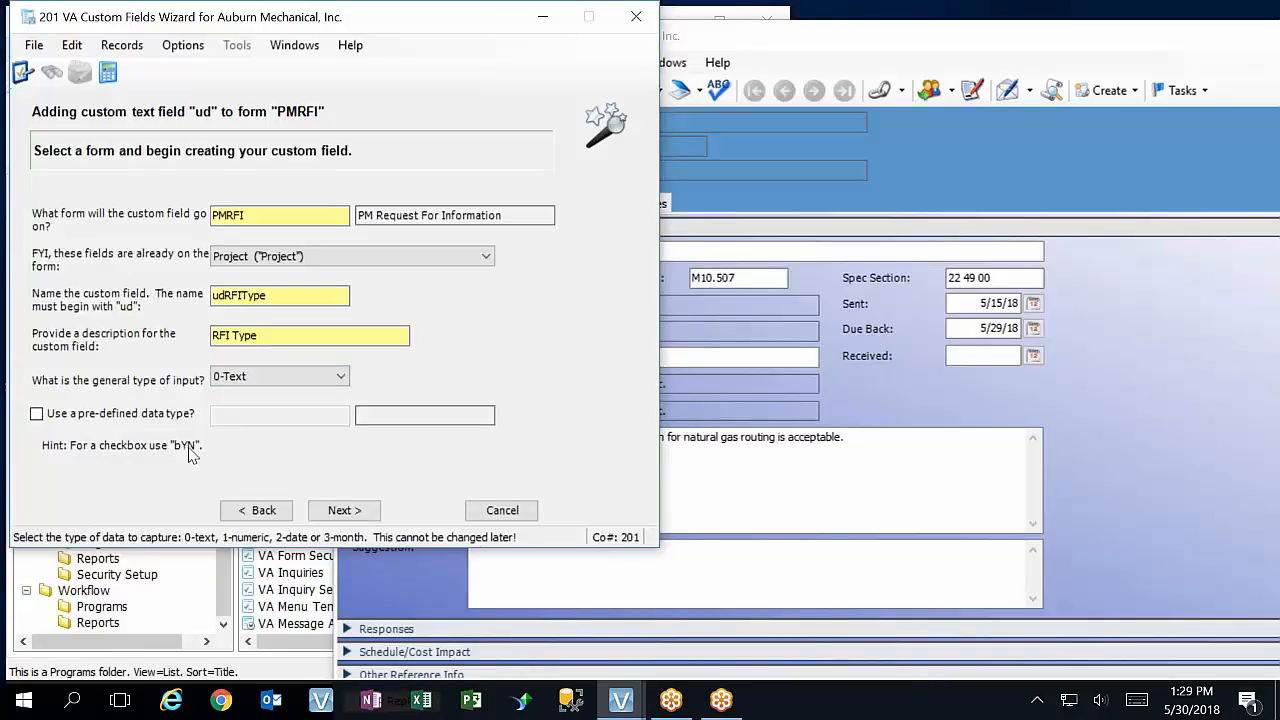
{"action": "left_click", "coordinate": [341, 510]}
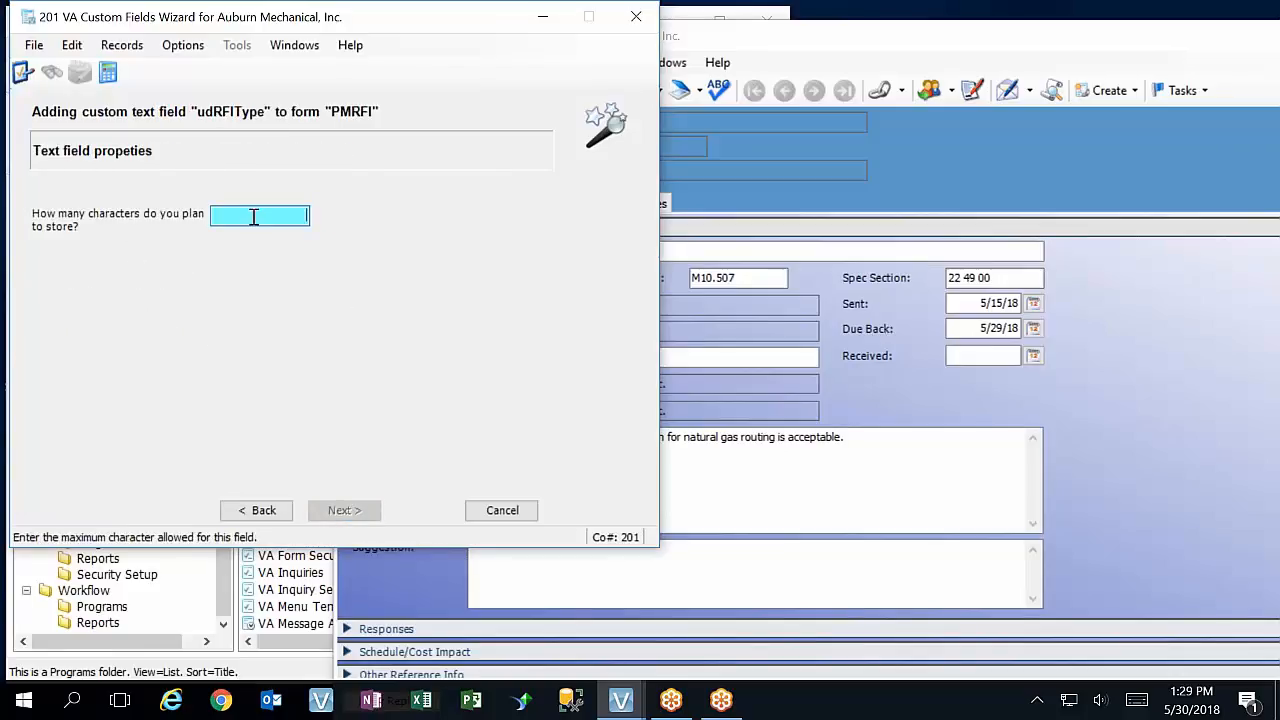
{"action": "left_click", "coordinate": [252, 508]}
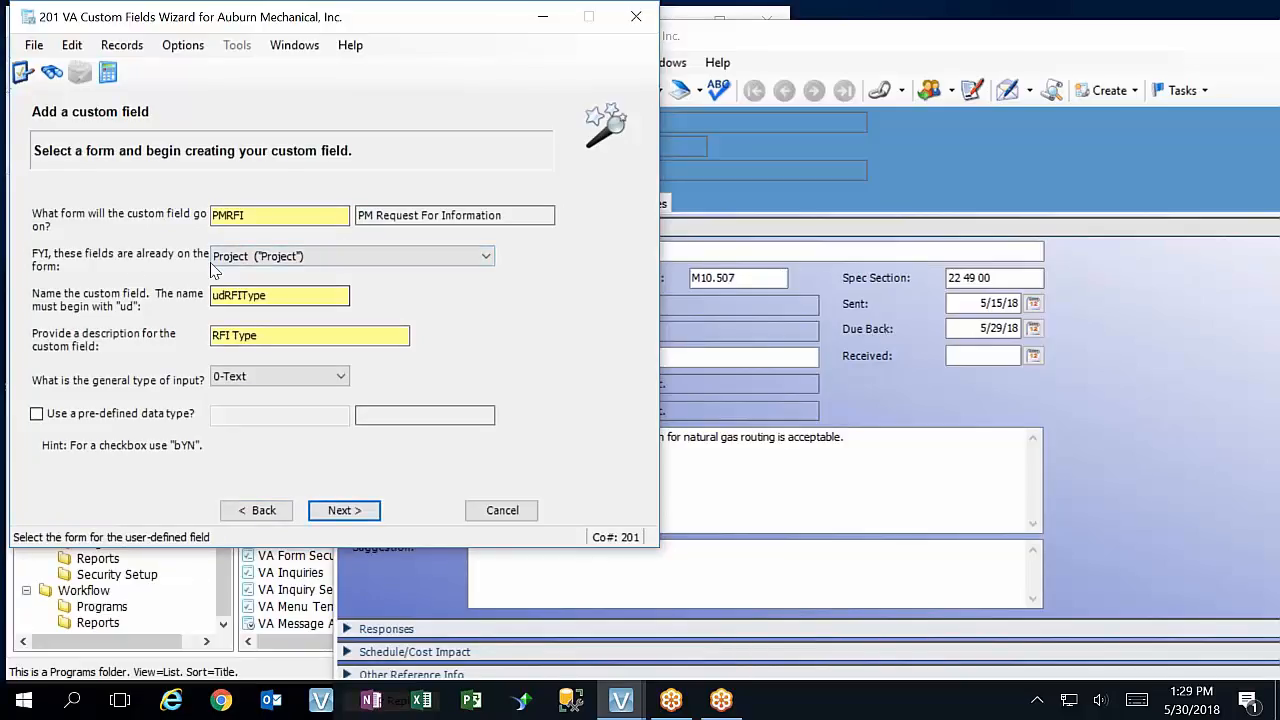
Compare the wizard's list of fields already on PMRFI with the fields shown on the Request For Information form
{"action": "left_click", "coordinate": [322, 258]}
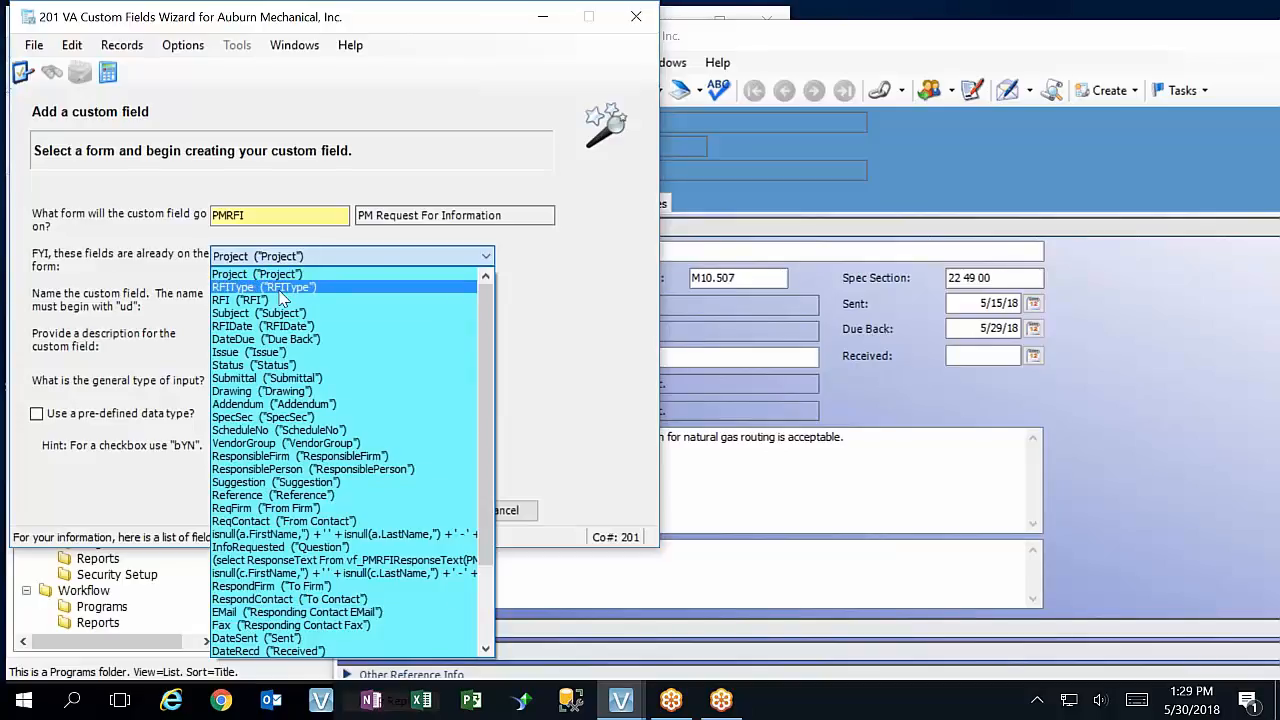
{"action": "left_click", "coordinate": [336, 193]}
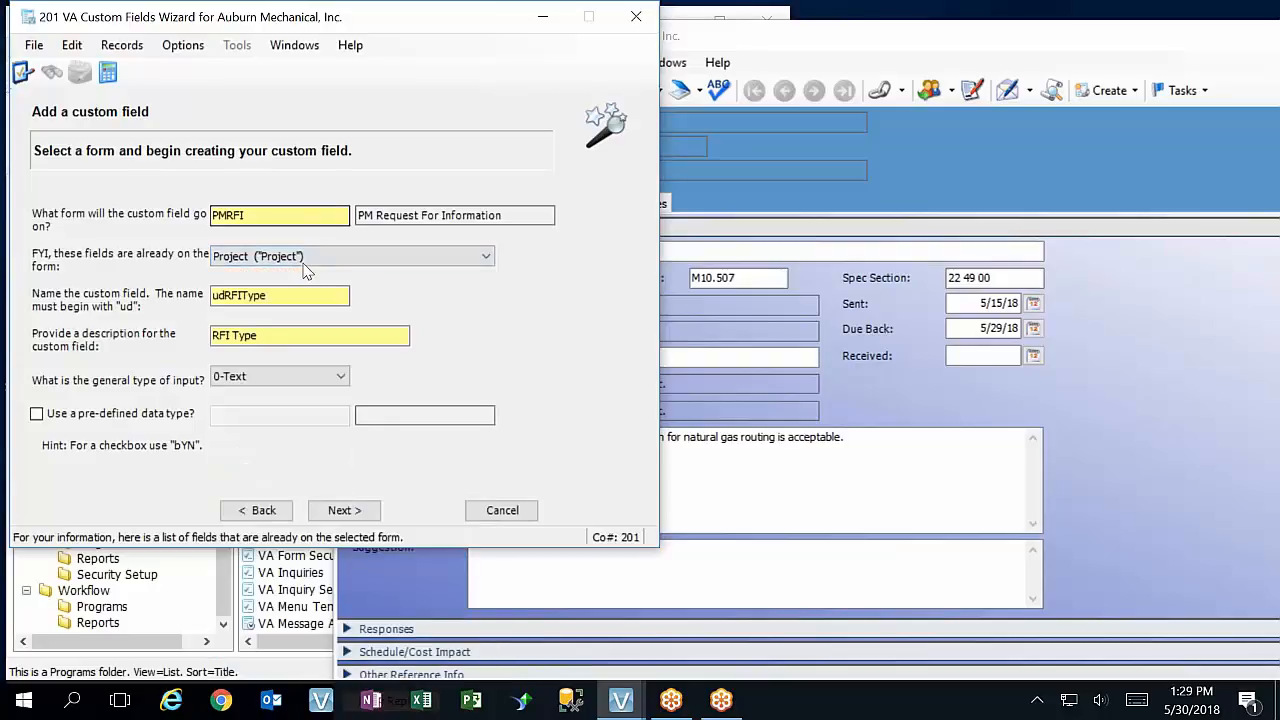
{"action": "left_click", "coordinate": [1112, 369]}
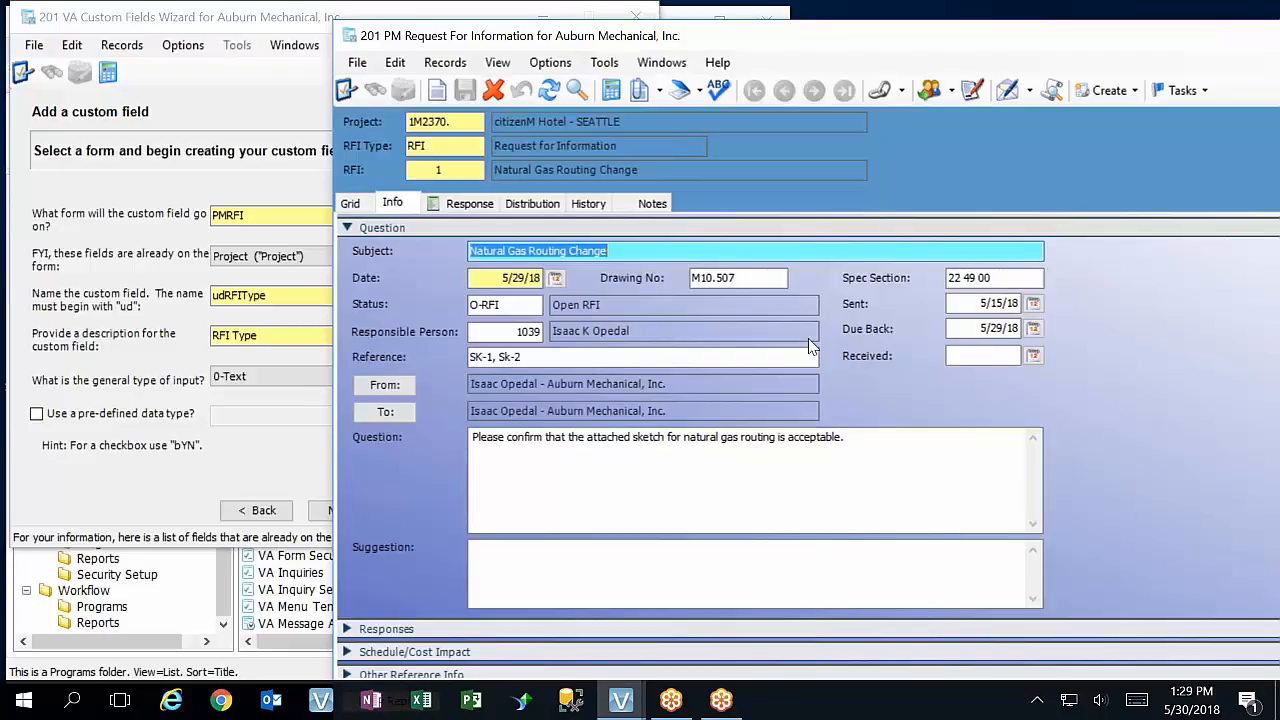
{"action": "scroll", "coordinate": [693, 352], "scroll_direction": "down", "scroll_amount": 1}
{"action": "left_click", "coordinate": [255, 257]}
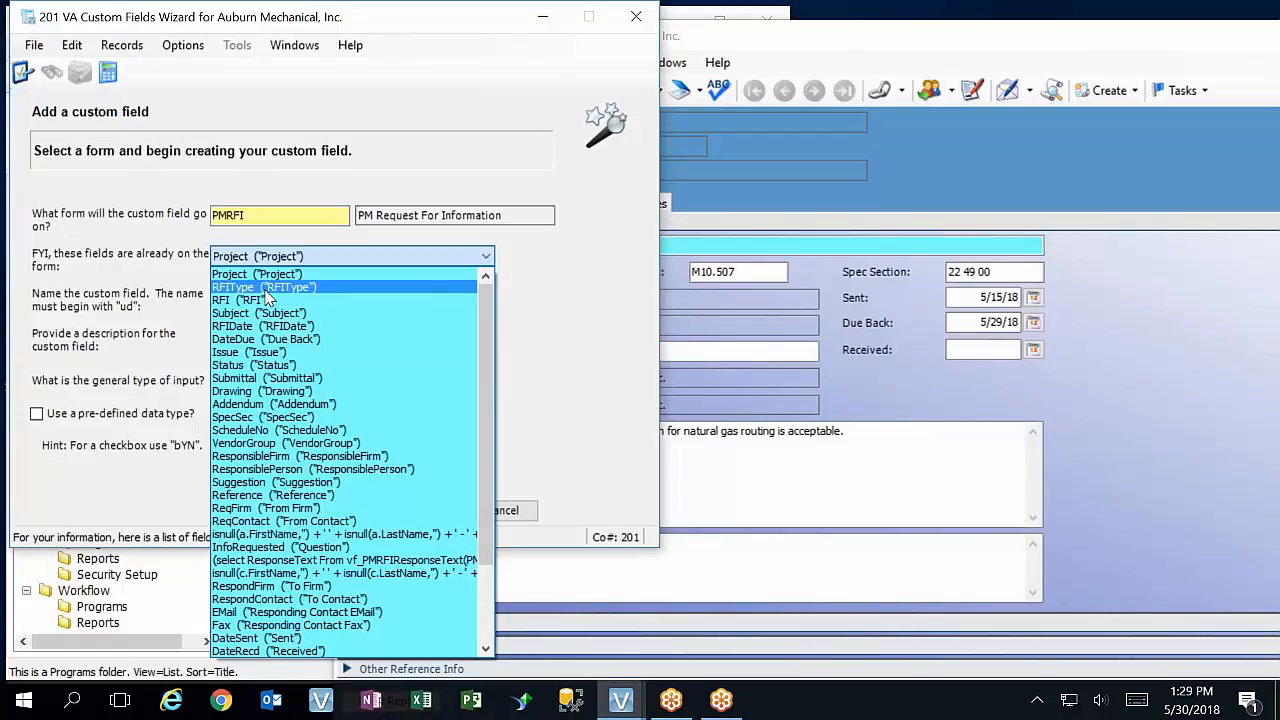
{"action": "left_click", "coordinate": [574, 309]}
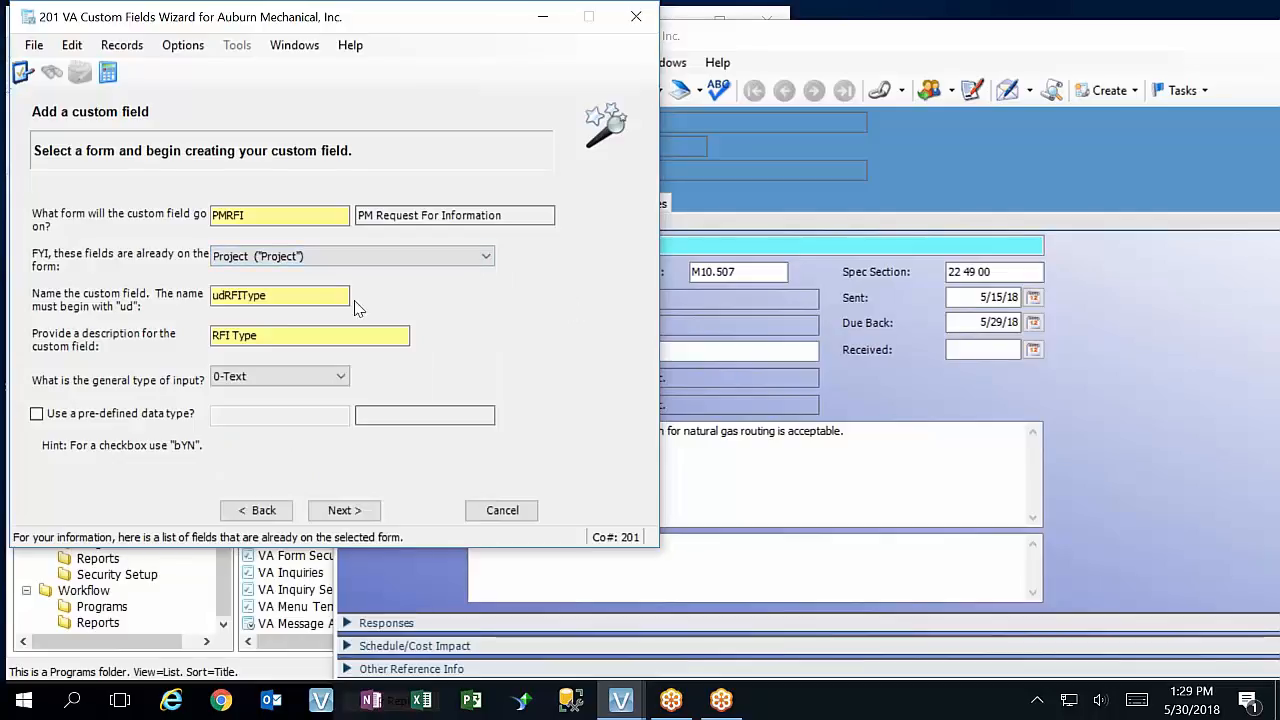
Clear the custom field's name back to the ud prefix and remove its description
{"action": "left_click_drag", "start_coordinate": [225, 296], "coordinate": [370, 305]}
{"action": "key", "text": "BackSpace"}
{"action": "key", "text": "Tab"}
{"action": "key", "text": "BackSpace"}
Select RFIType in the wizard's list of fields already on the form and reopen that list
{"action": "left_click", "coordinate": [427, 256]}
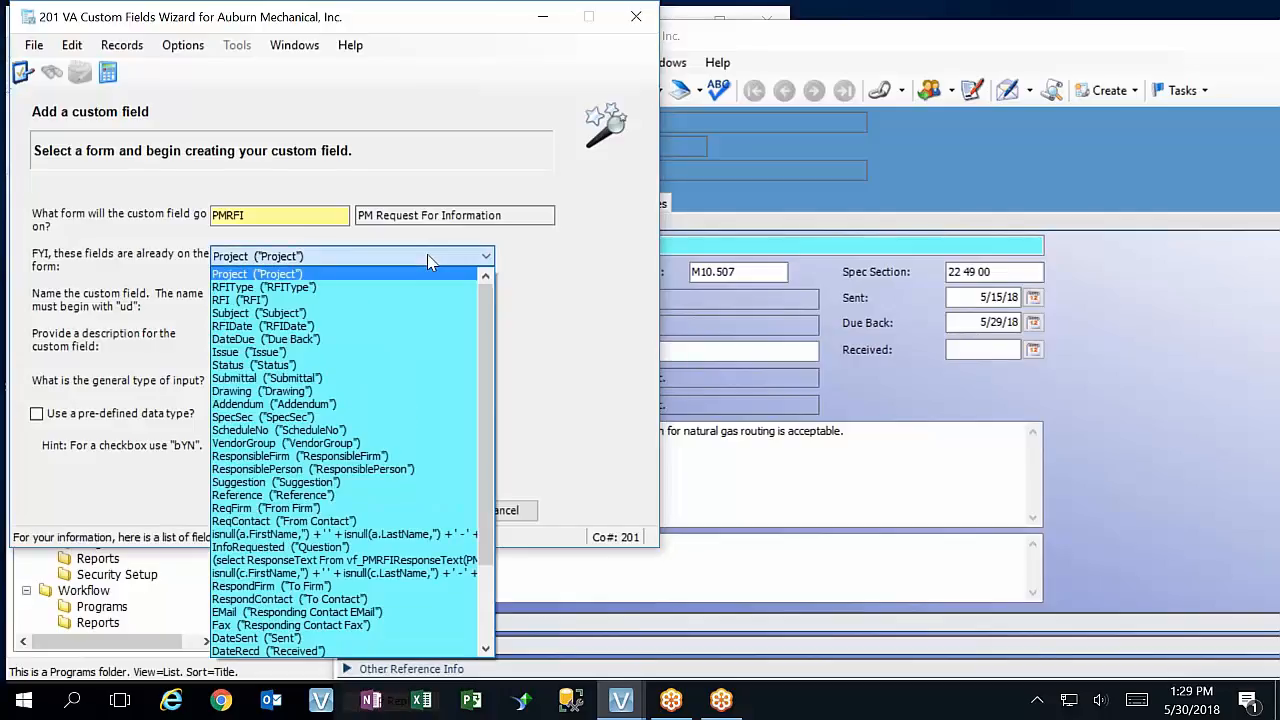
{"action": "left_click", "coordinate": [300, 288]}
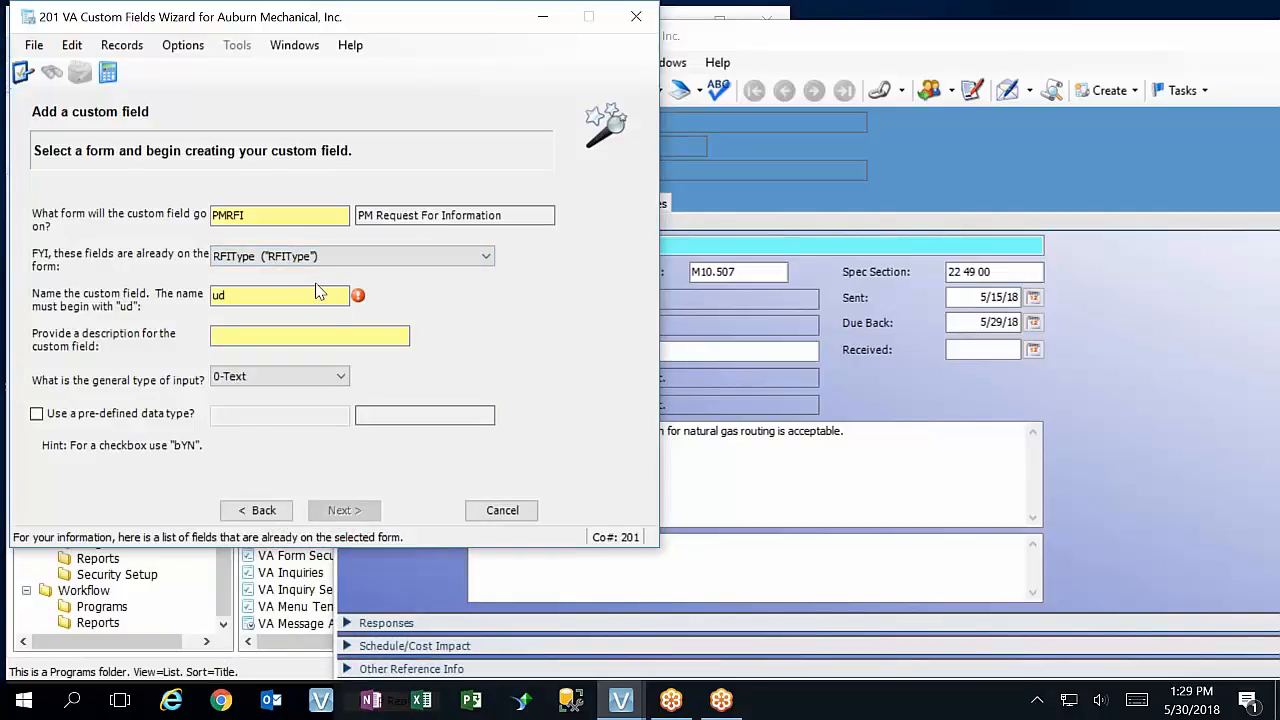
{"action": "left_click", "coordinate": [408, 258]}
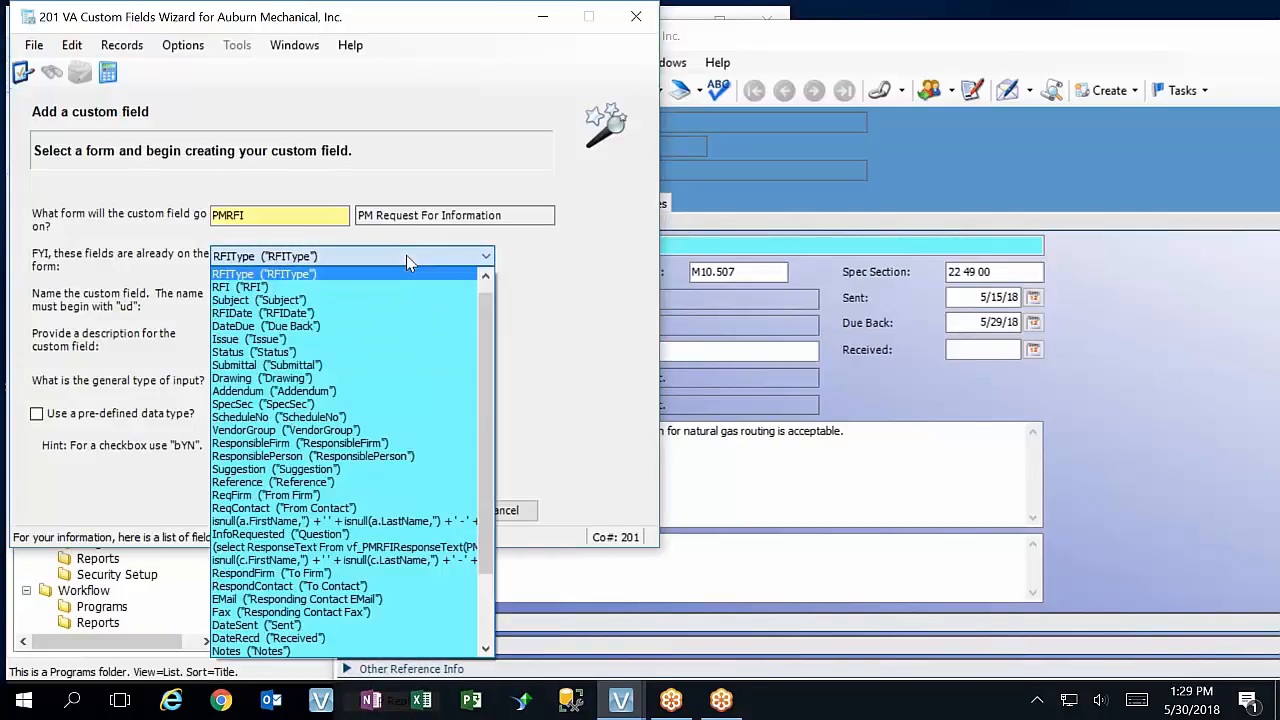
Examine the field sequence list in the Subject field's properties on the Request For Information form and cancel without changes
{"action": "left_click", "coordinate": [1047, 300]}
{"action": "left_click", "coordinate": [1047, 299]}
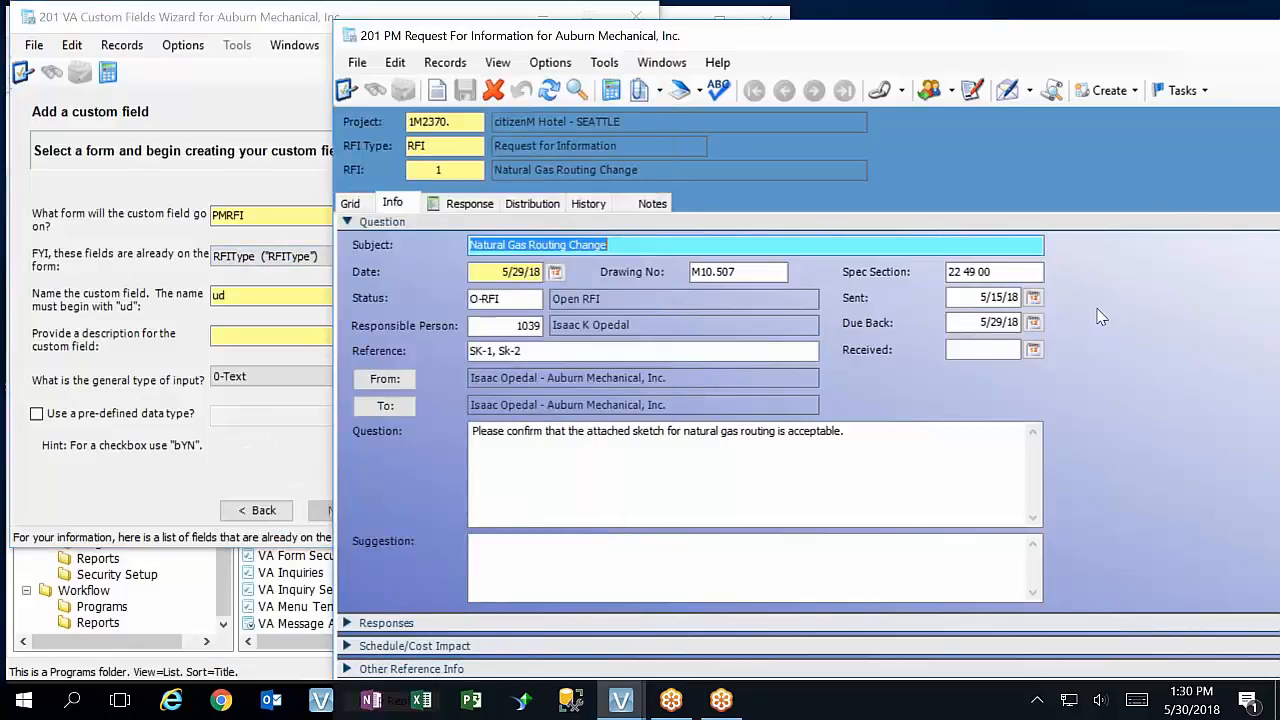
{"action": "key", "text": "F3"}
{"action": "left_click", "coordinate": [208, 131]}
{"action": "scroll", "coordinate": [228, 223], "scroll_direction": "up", "scroll_amount": 2}
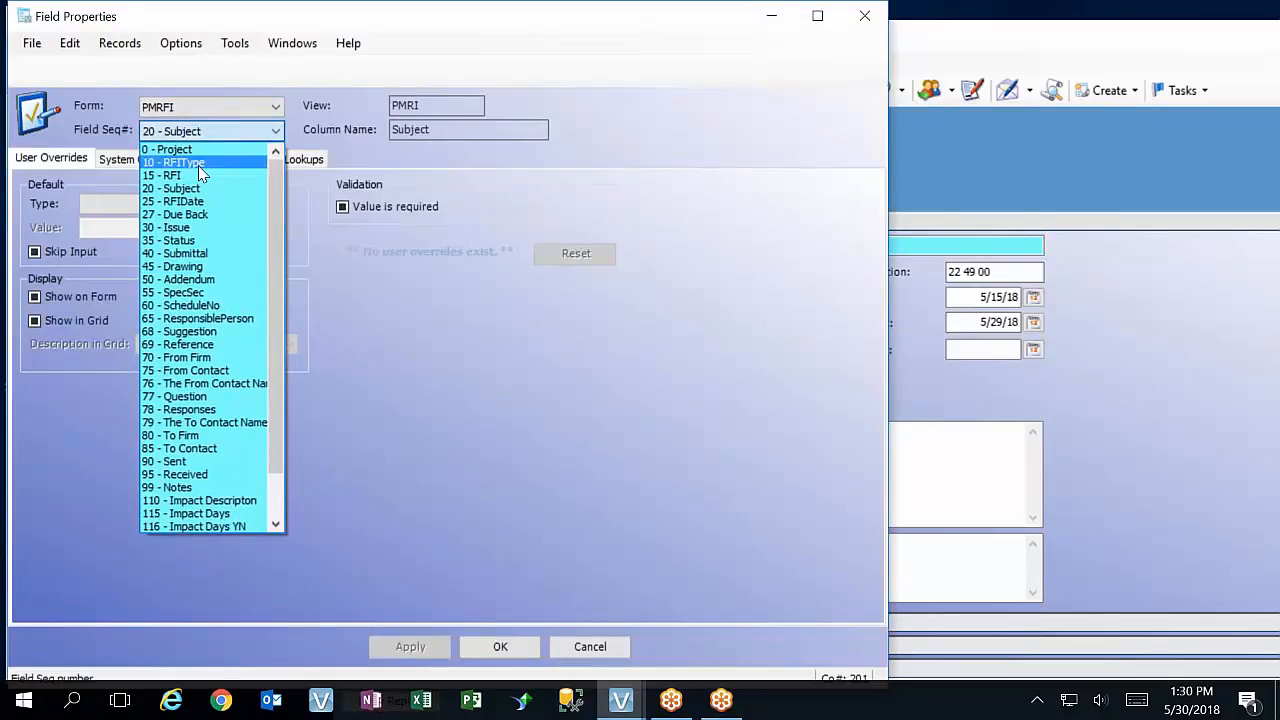
{"action": "left_click", "coordinate": [638, 396]}
{"action": "left_click", "coordinate": [600, 647]}
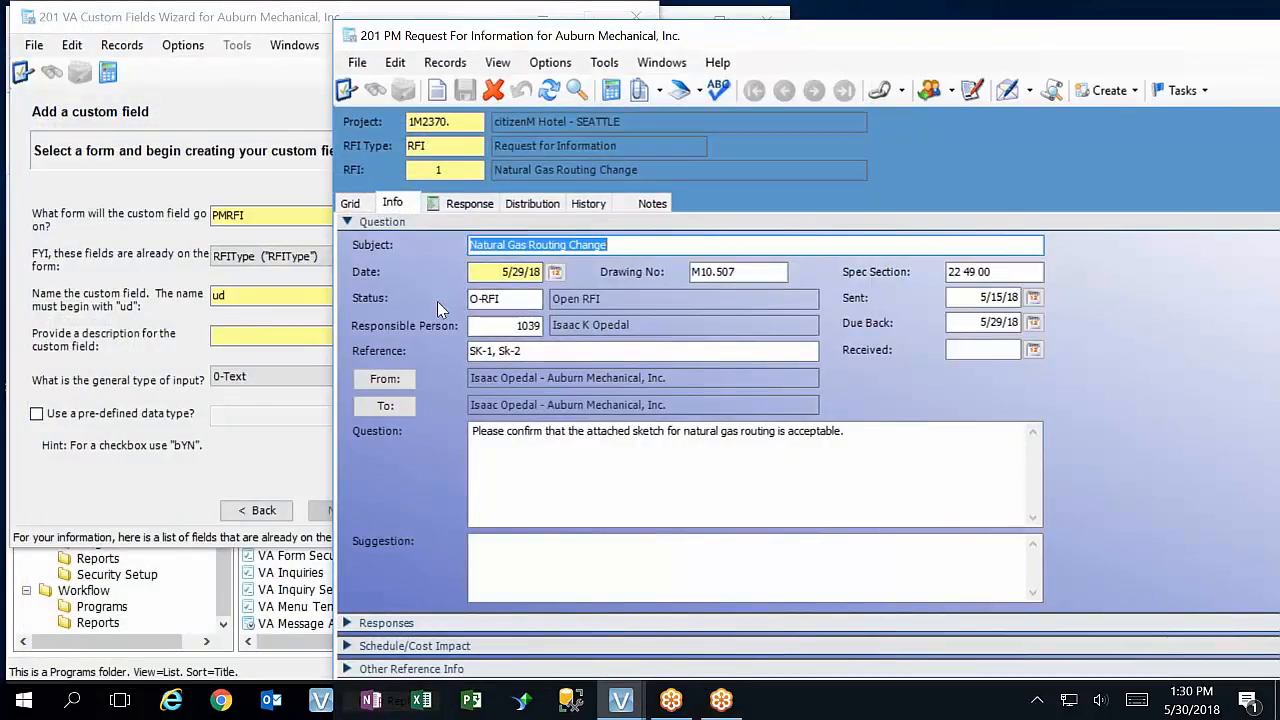
Open the document type setup from the RFI Type lookup and show its grid of document types
{"action": "left_click", "coordinate": [978, 350]}
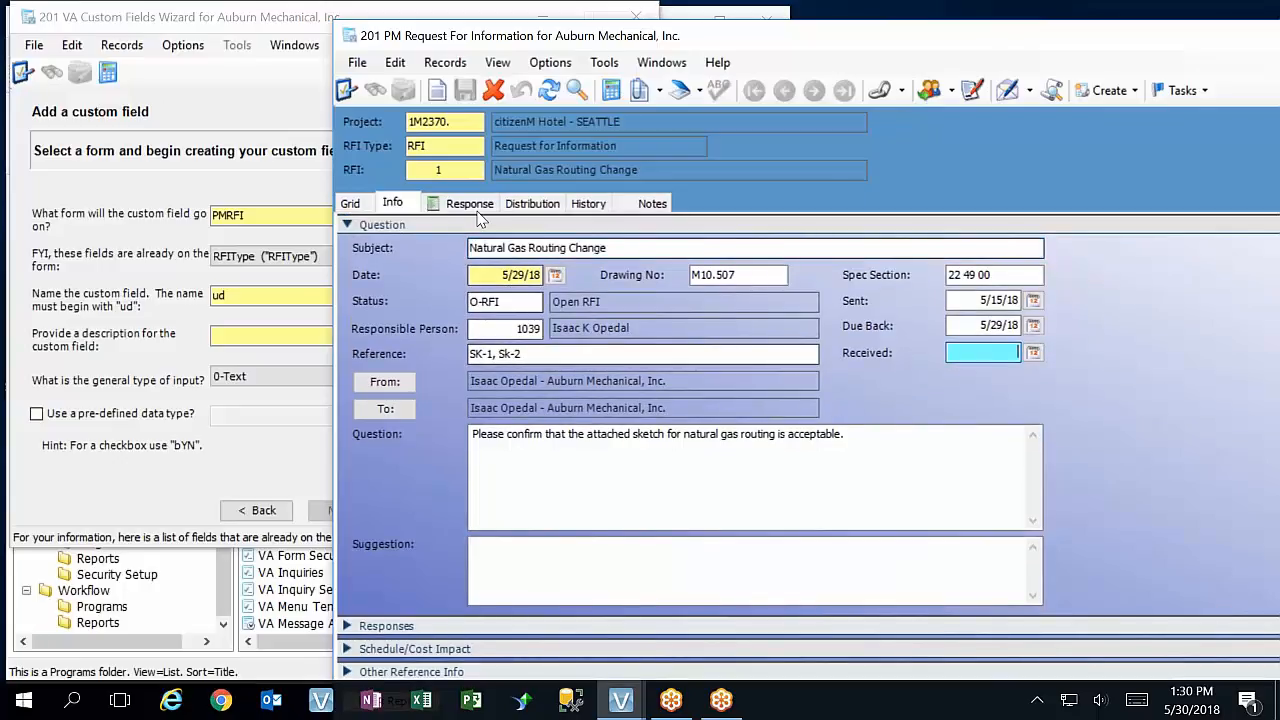
{"action": "left_click", "coordinate": [444, 146]}
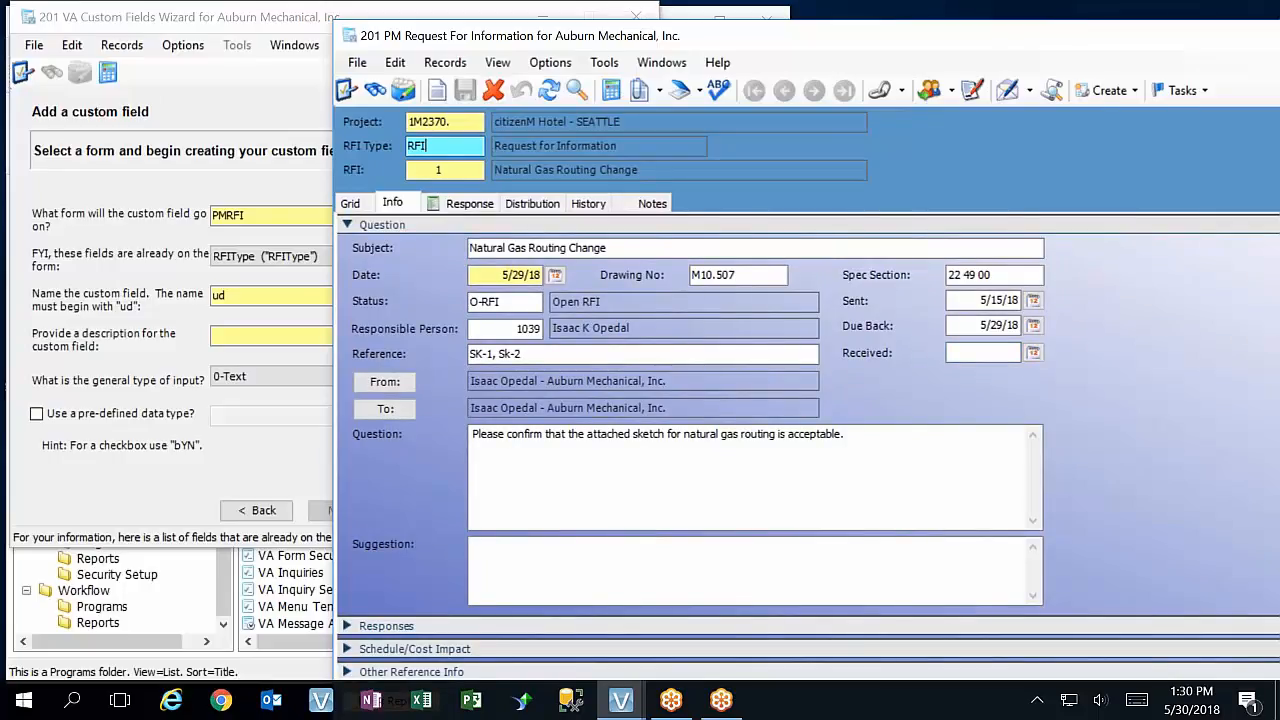
{"action": "key", "text": "F4"}
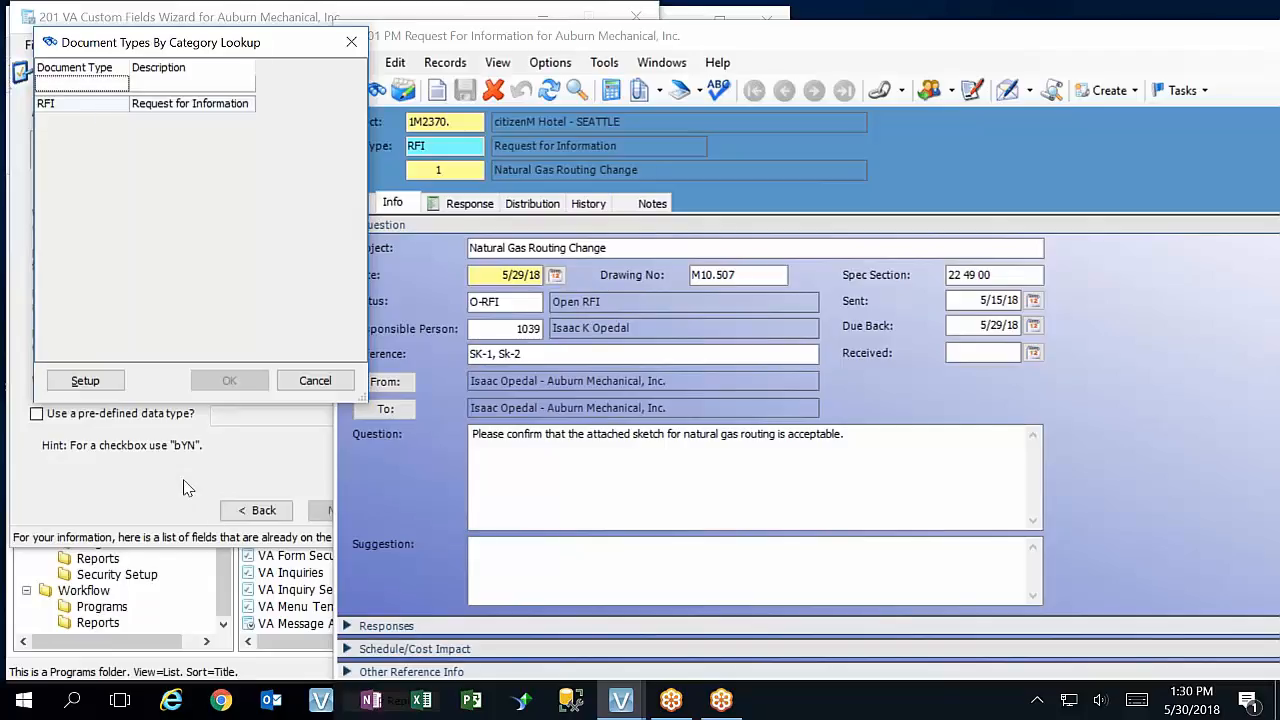
{"action": "left_click", "coordinate": [87, 382]}
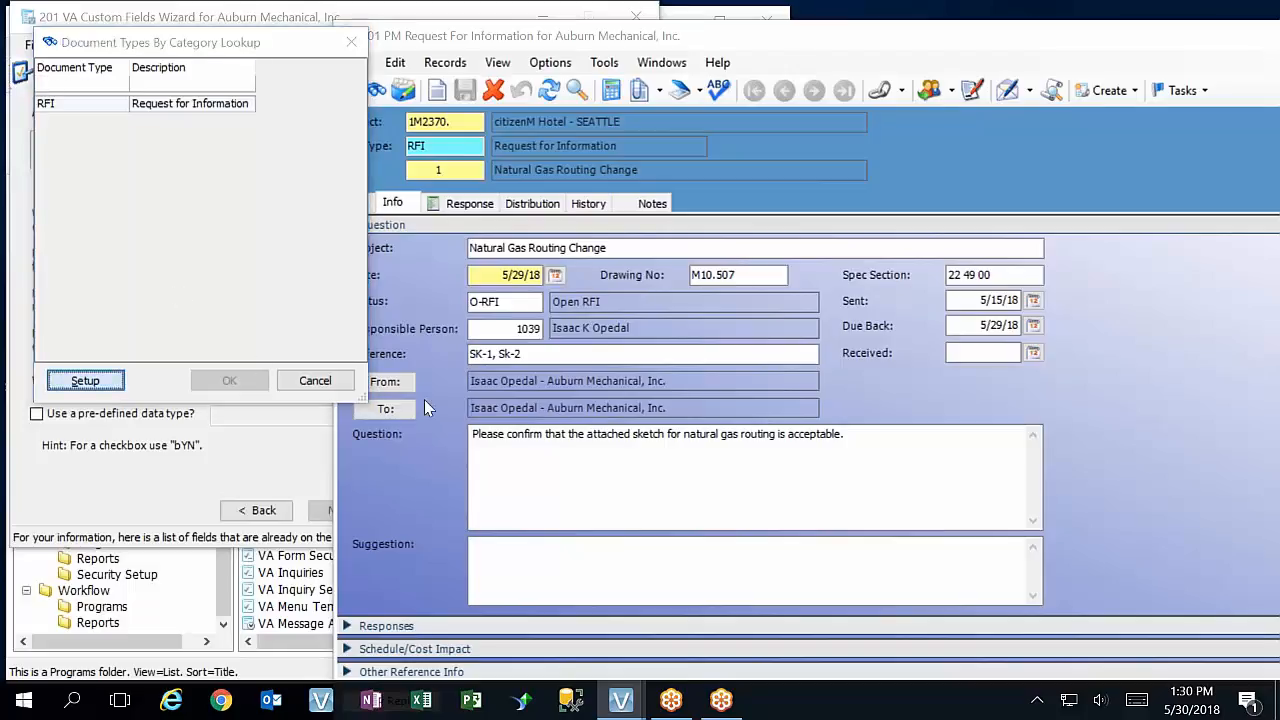
{"action": "left_click", "coordinate": [26, 134]}
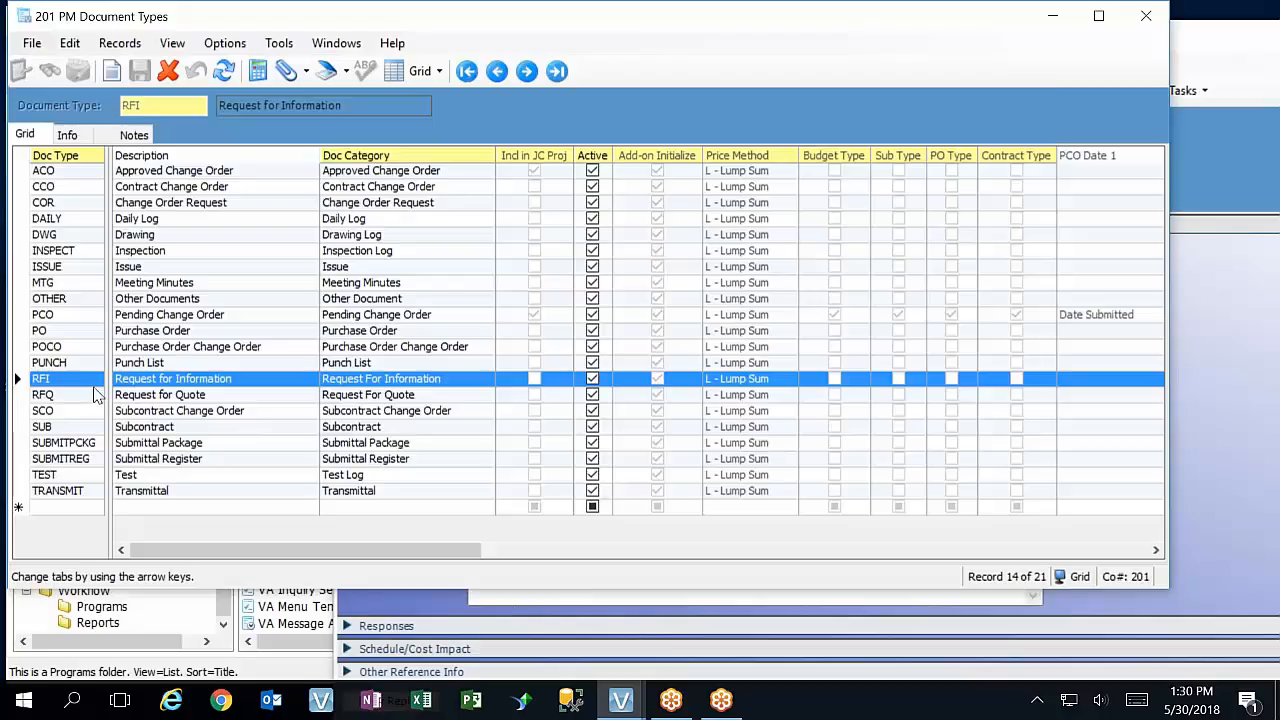
Add a new document type record with the code RFIINT
{"action": "left_click", "coordinate": [72, 510]}
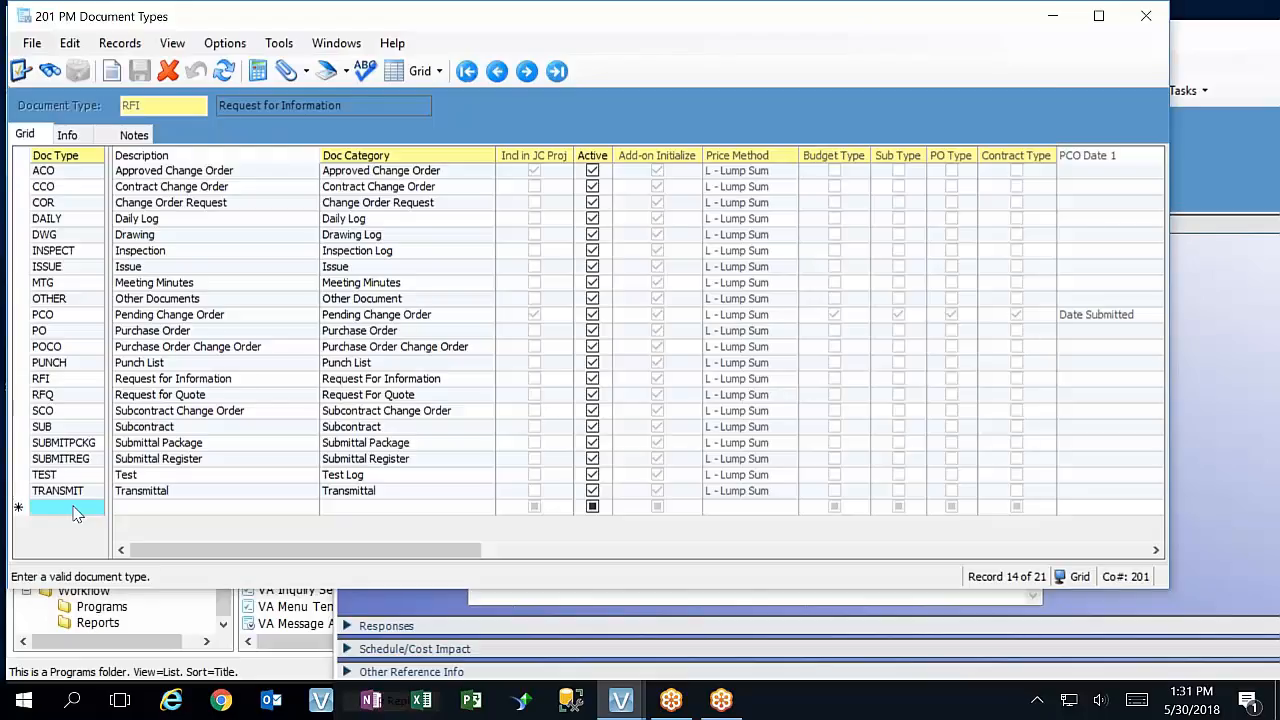
{"action": "type", "text": "RFI"}
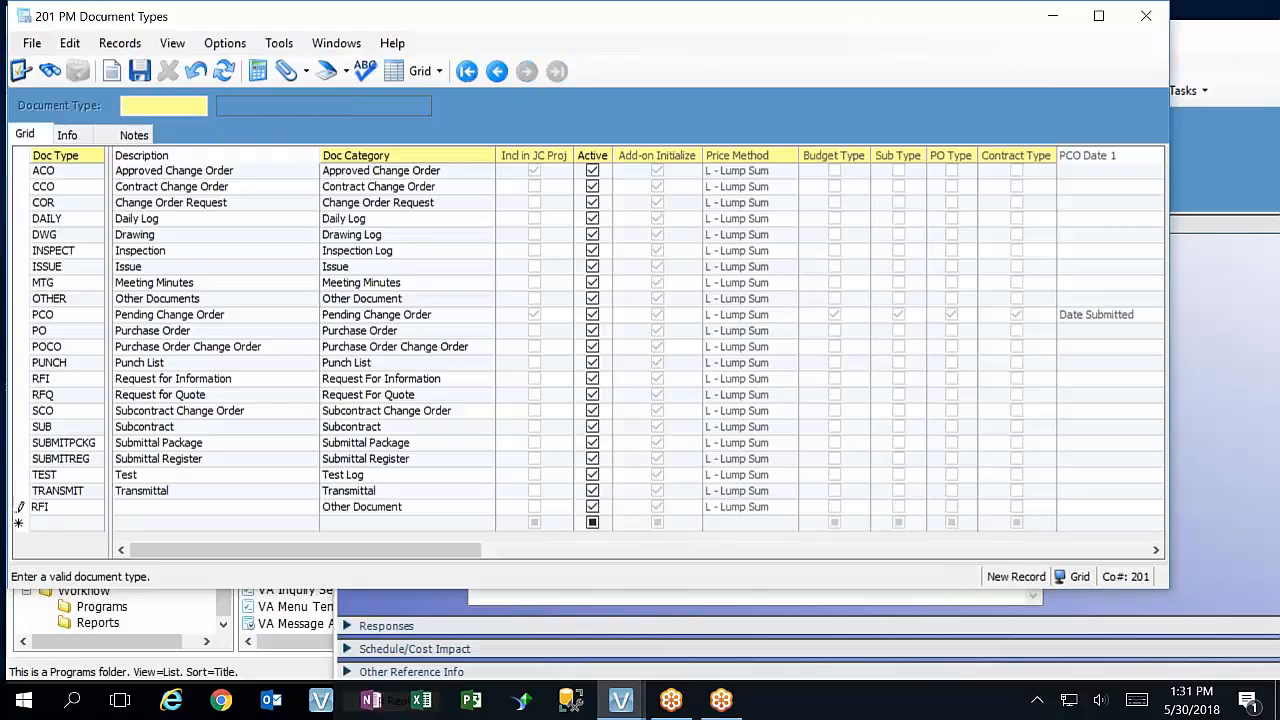
{"action": "type", "text": "INTER"}
{"action": "type", "text": "N"}
{"action": "type", "text": "A"}
{"action": "key", "text": "BackSpace"}
{"action": "key", "text": "BackSpace"}
{"action": "key", "text": "BackSpace"}
Enter Internal RFI as the new document type's description
{"action": "left_click", "coordinate": [177, 513]}
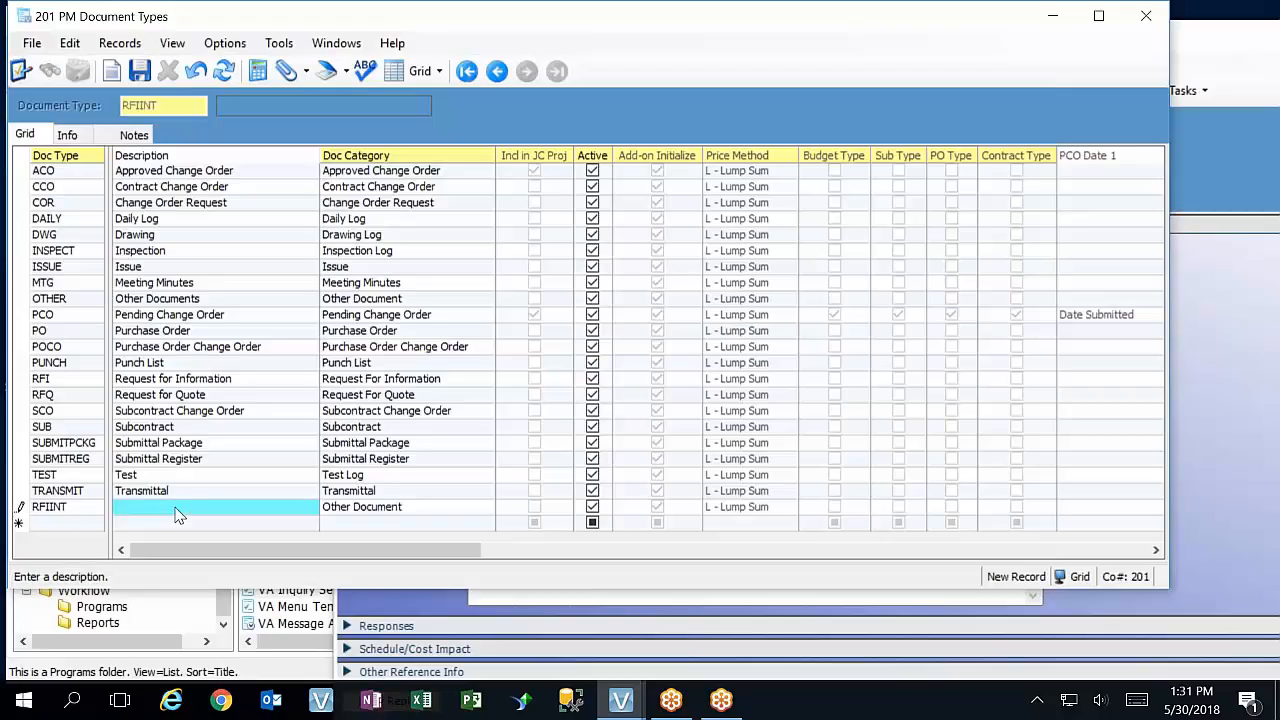
{"action": "type", "text": "Internal"}
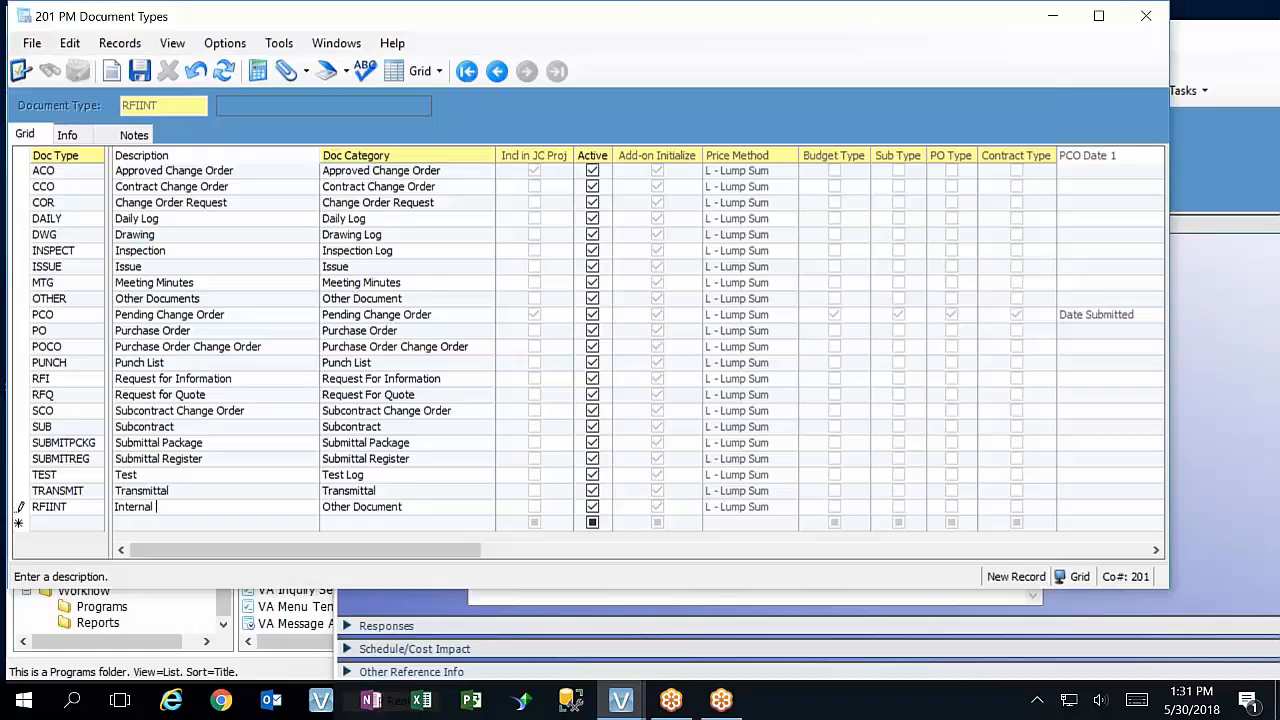
{"action": "type", "text": " RFI"}
{"action": "key", "text": "Tab"}
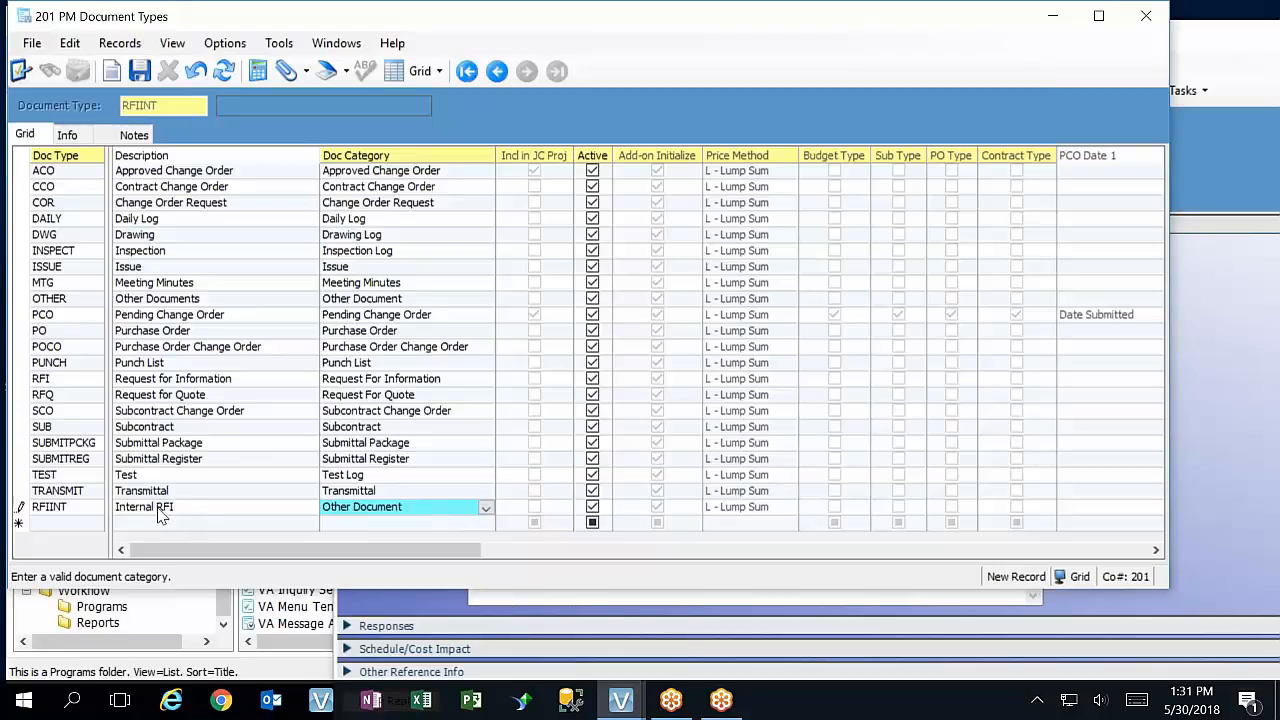
Change the new document type's code to RFI-INT
{"action": "left_click", "coordinate": [48, 508]}
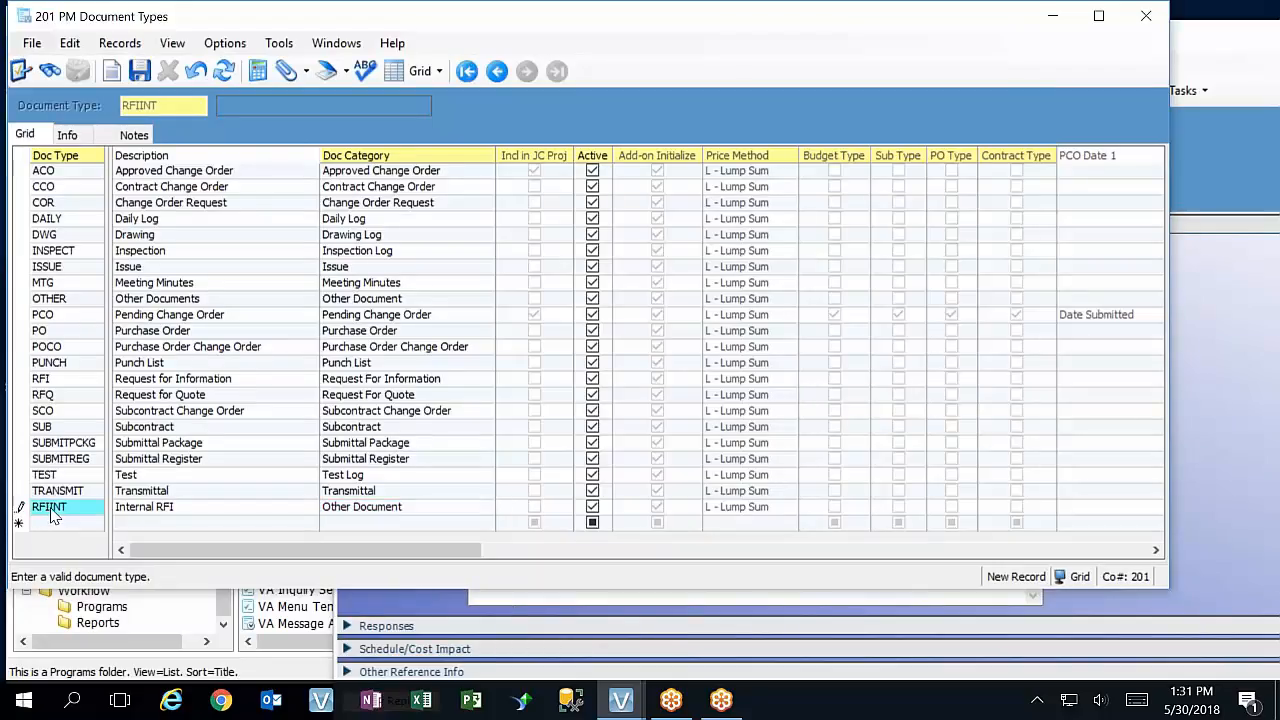
{"action": "left_click", "coordinate": [50, 510]}
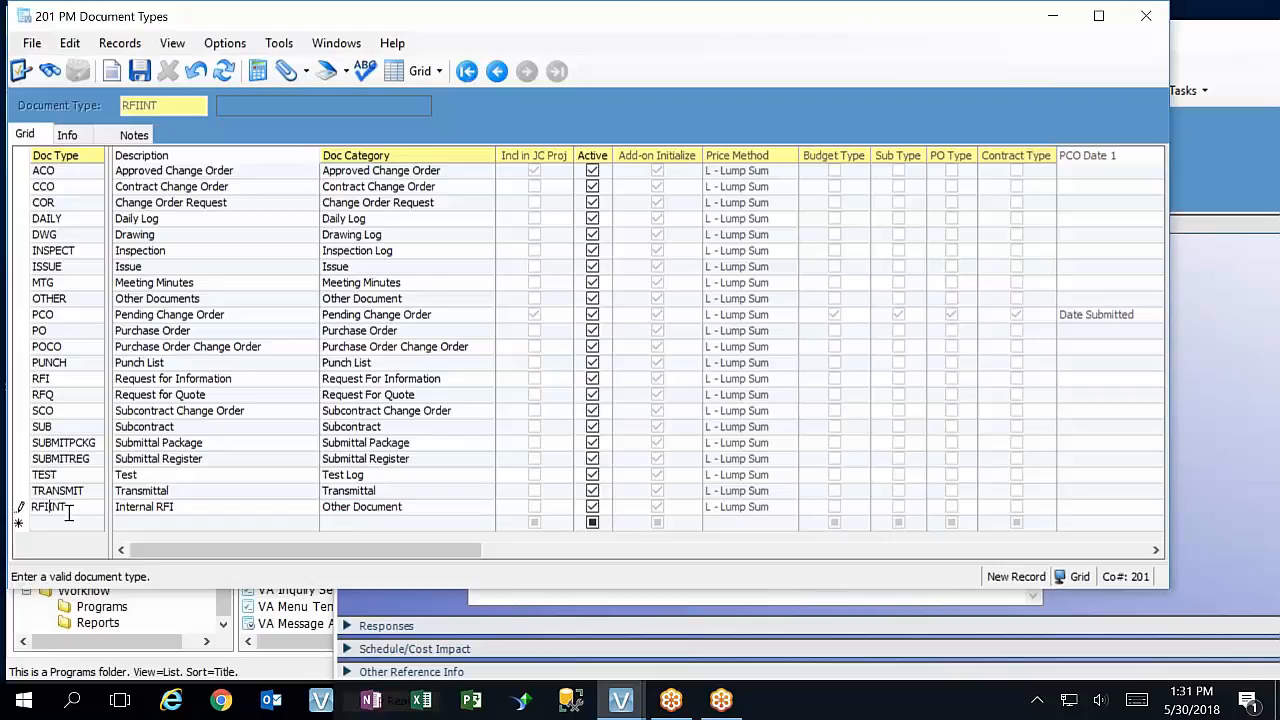
{"action": "type", "text": "-"}
{"action": "left_click", "coordinate": [146, 510]}
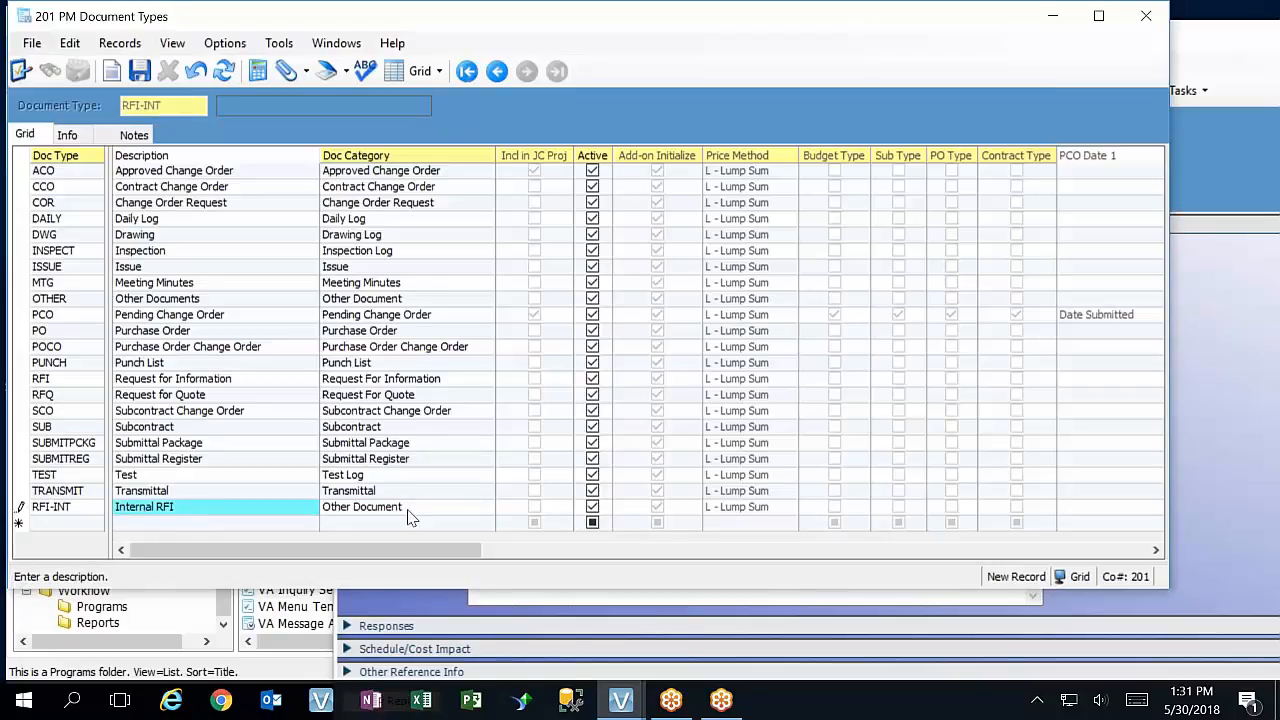
Shorten the RFI-INT document type's description to Internal and save the record
{"action": "left_click", "coordinate": [174, 507]}
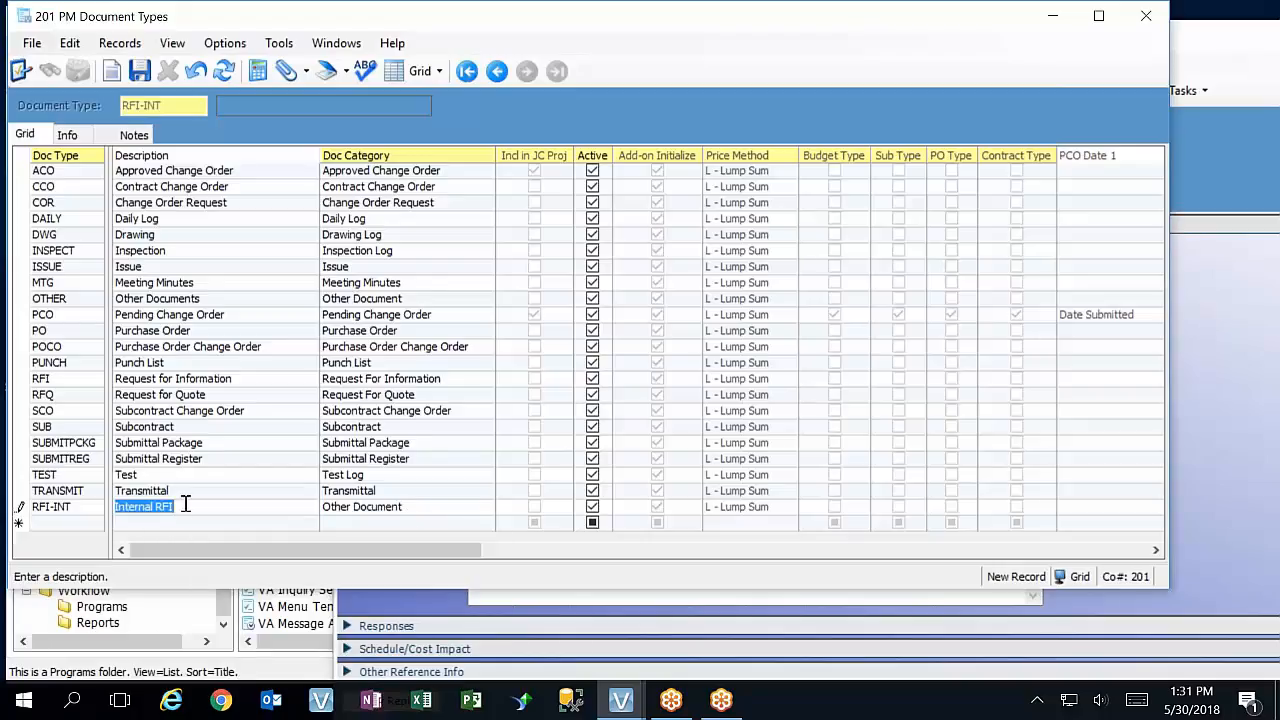
{"action": "left_click", "coordinate": [163, 506]}
{"action": "left_click", "coordinate": [163, 511]}
{"action": "left_click", "coordinate": [159, 508]}
{"action": "left_click_drag", "start_coordinate": [157, 508], "coordinate": [228, 509]}
{"action": "key", "text": "BackSpace"}
{"action": "left_click", "coordinate": [237, 418]}
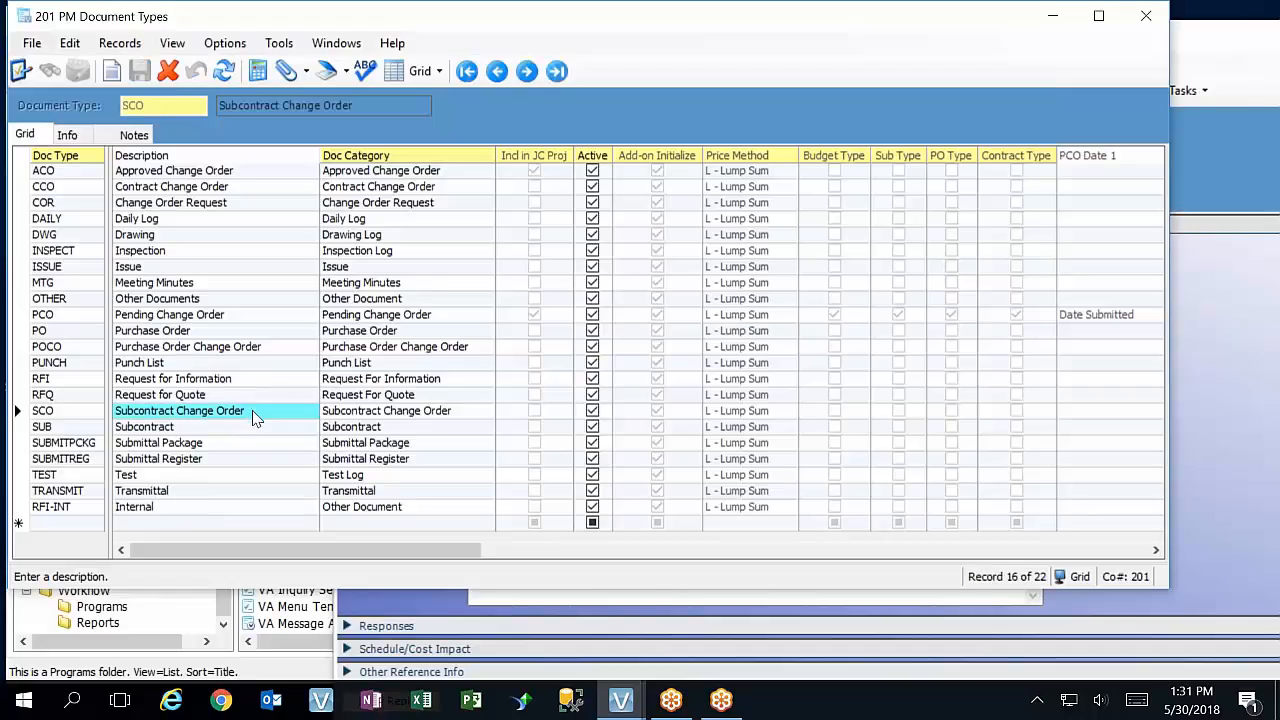
Copy the RFI type's Request for Information description and paste it after Internal in the RFI-INT description
{"action": "left_click", "coordinate": [240, 380]}
{"action": "left_click", "coordinate": [240, 380]}
{"action": "key", "text": "ctrl+c"}
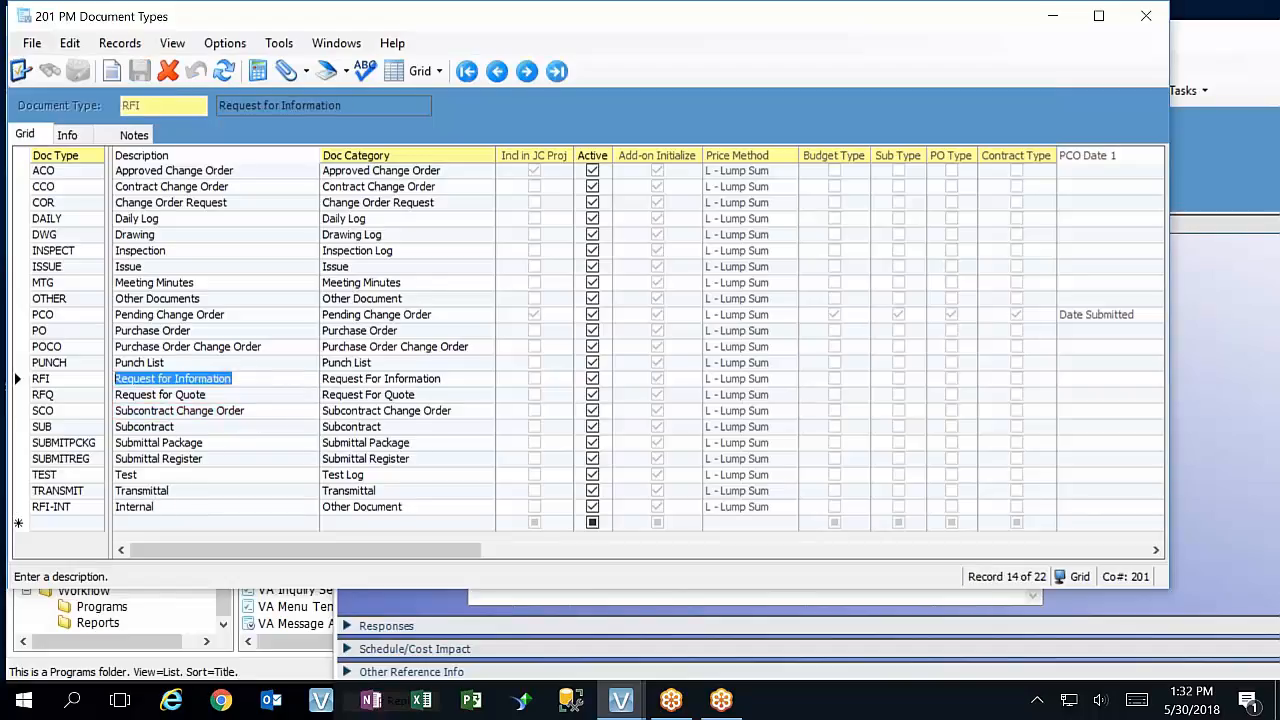
{"action": "left_click", "coordinate": [133, 508]}
{"action": "left_click", "coordinate": [113, 507]}
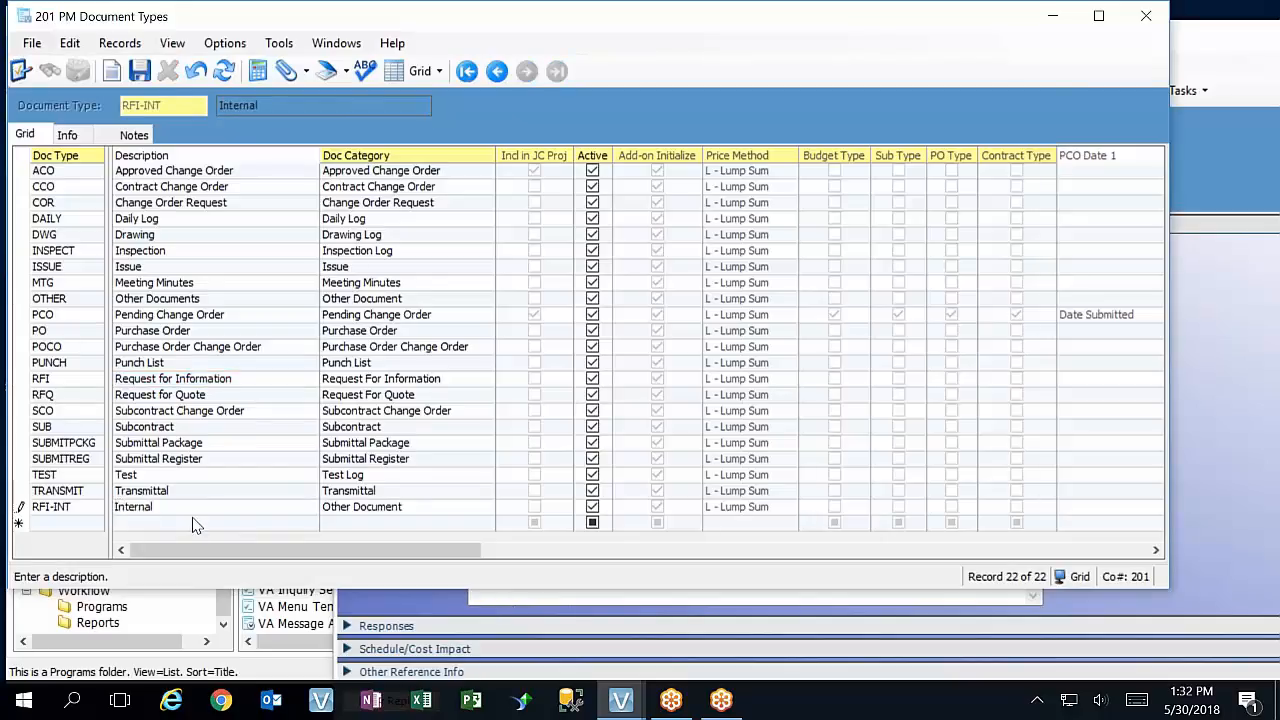
{"action": "key", "text": "ctrl+v"}
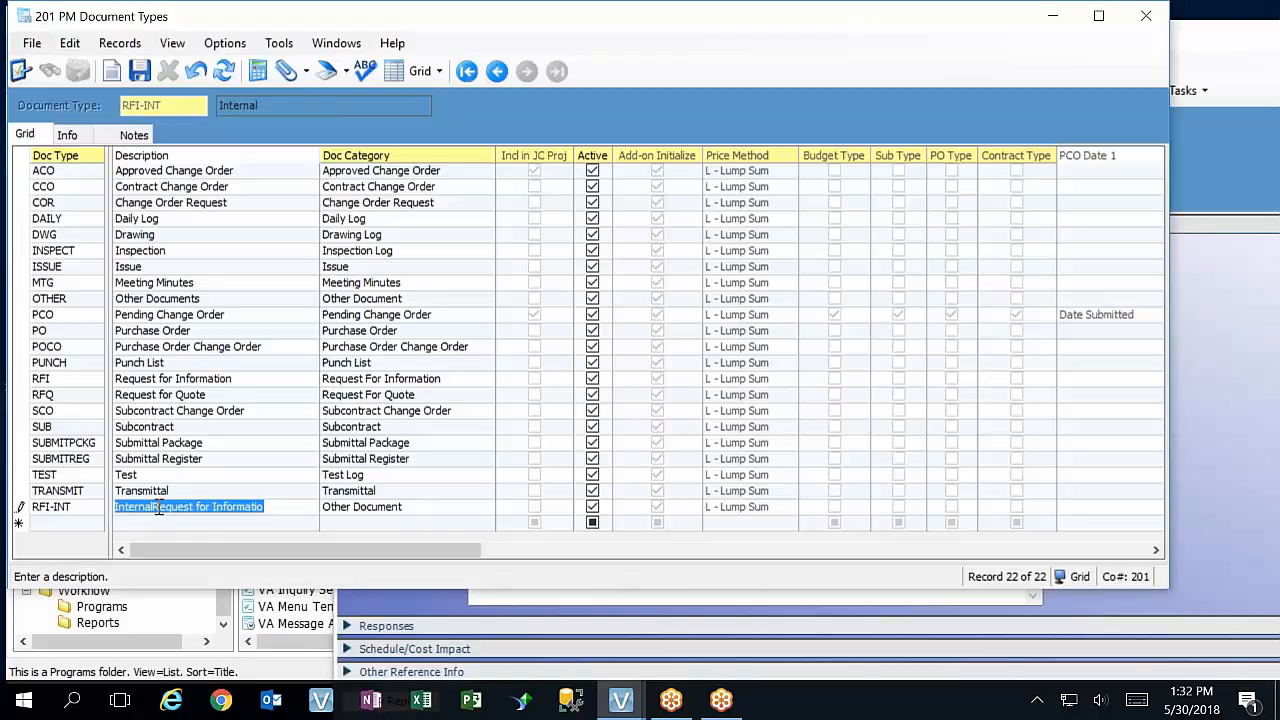
Move the pasted request text in front of Internal in the RFI-INT description
{"action": "left_click_drag", "start_coordinate": [155, 510], "coordinate": [297, 506]}
{"action": "key", "text": "ctrl+c"}
{"action": "key", "text": "Delete"}
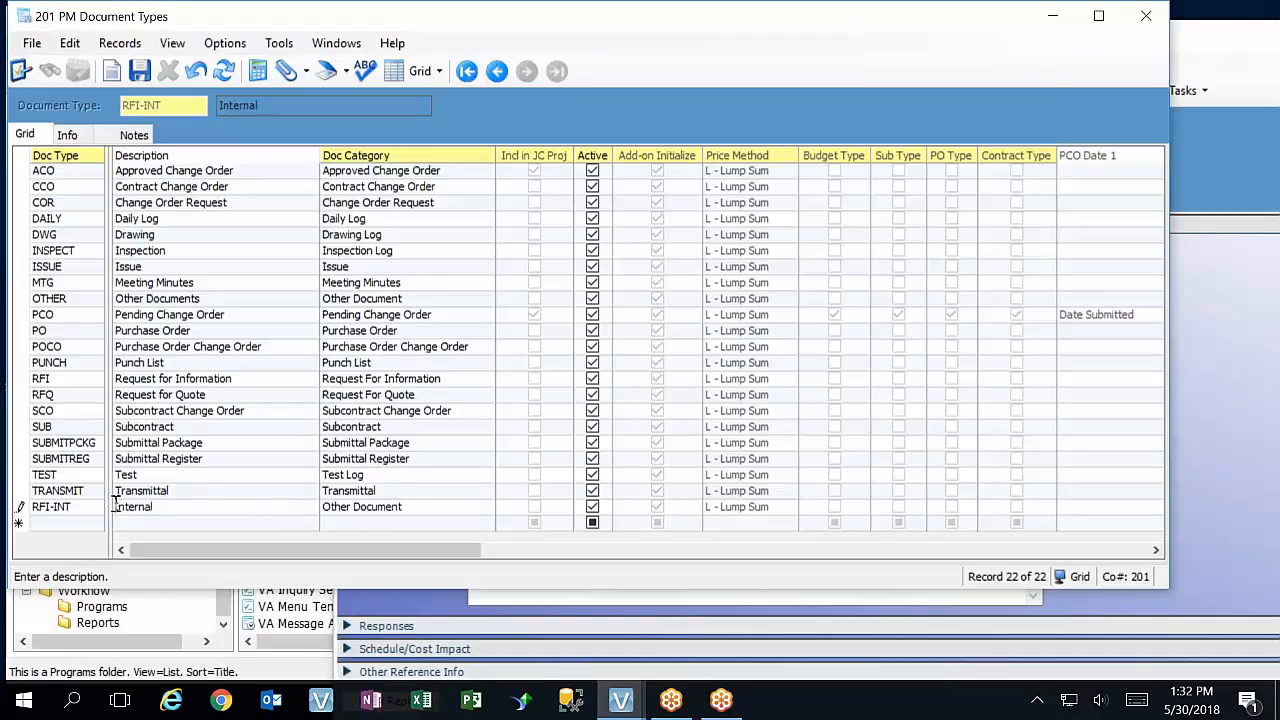
{"action": "key", "text": "Home"}
{"action": "key", "text": "ctrl+v"}
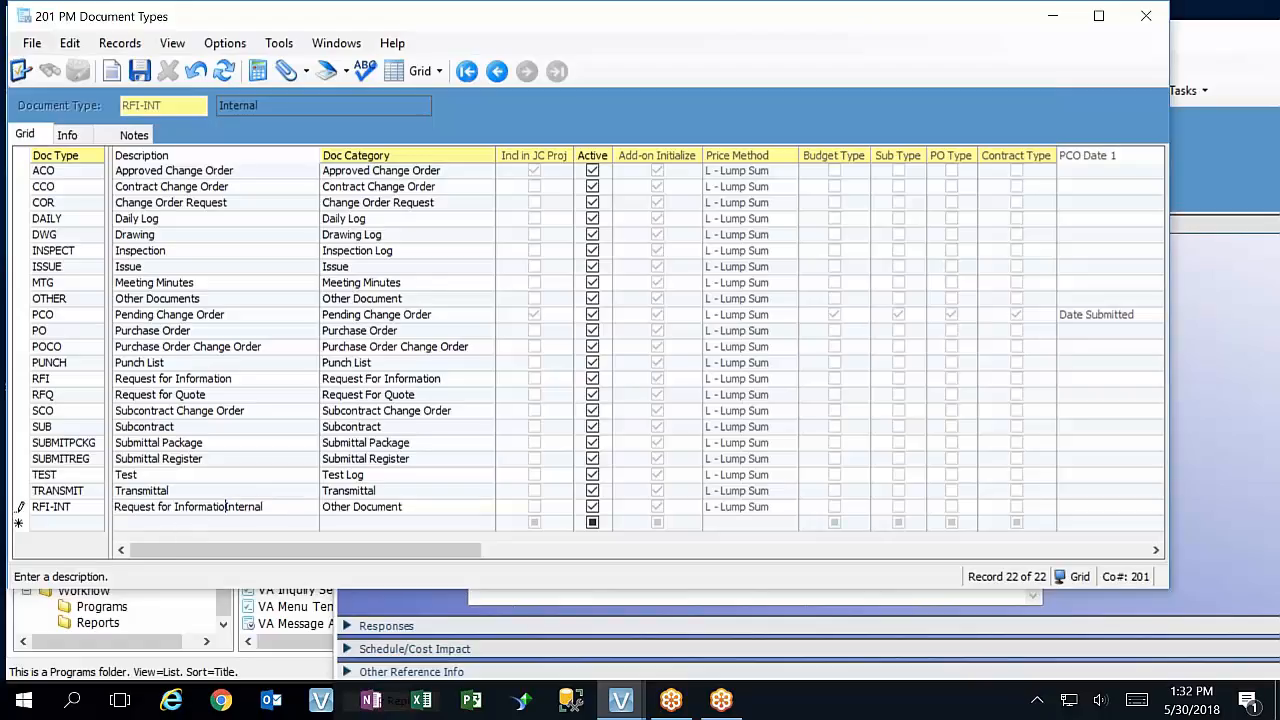
Replace the pasted text before Internal with RFI so the description reads RFI Internal, and save the record
{"action": "key", "text": "BackSpace"}
{"action": "key", "text": "BackSpace"}
{"action": "key", "text": "BackSpace"}
{"action": "key", "text": "BackSpace"}
{"action": "key", "text": "BackSpace"}
{"action": "key", "text": "BackSpace"}
{"action": "key", "text": "BackSpace"}
{"action": "key", "text": "BackSpace"}
{"action": "key", "text": "BackSpace"}
{"action": "key", "text": "BackSpace"}
{"action": "key", "text": "BackSpace"}
{"action": "key", "text": "BackSpace"}
{"action": "key", "text": "BackSpace"}
{"action": "key", "text": "BackSpace"}
{"action": "key", "text": "BackSpace"}
{"action": "key", "text": "BackSpace"}
{"action": "key", "text": "BackSpace"}
{"action": "key", "text": "BackSpace"}
{"action": "key", "text": "BackSpace"}
{"action": "key", "text": "BackSpace"}
{"action": "type", "text": "RFI"}
{"action": "left_click", "coordinate": [266, 480]}
Set the RFI-INT document category to Request For Information, save it and return to the RFI form
{"action": "left_click", "coordinate": [430, 499]}
{"action": "left_click", "coordinate": [447, 507]}
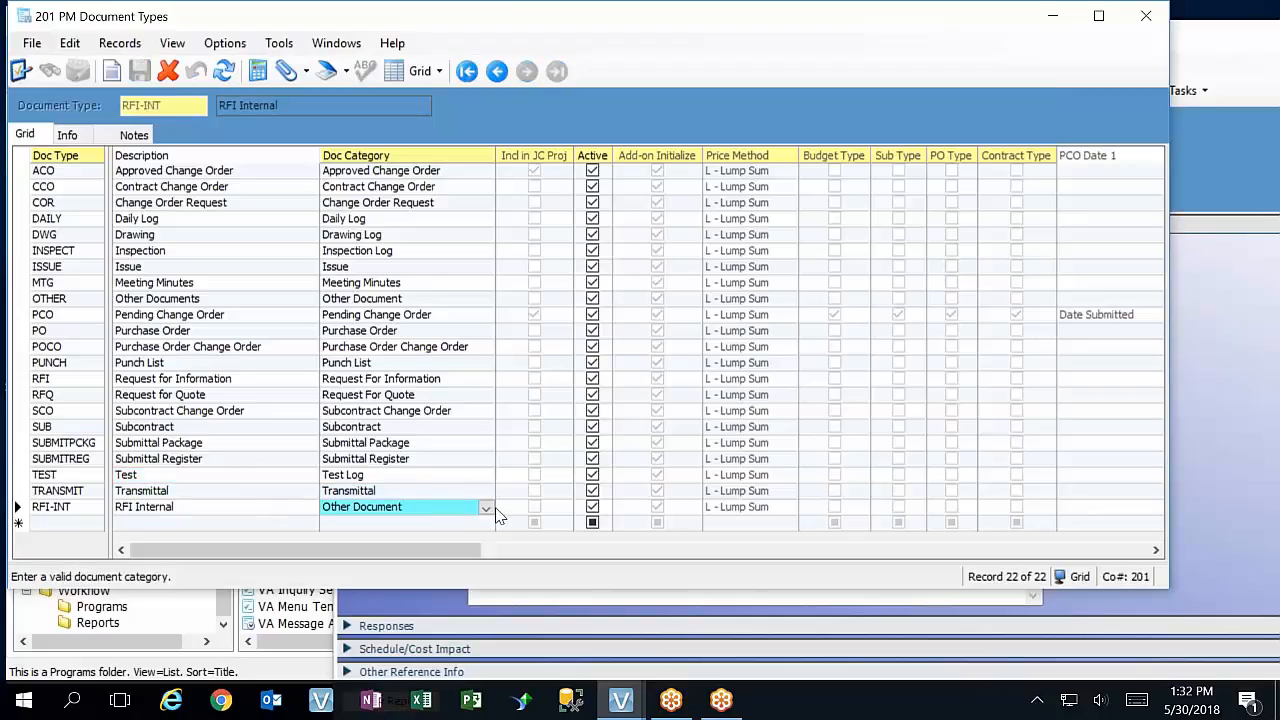
{"action": "left_click", "coordinate": [485, 507]}
{"action": "left_click", "coordinate": [405, 597]}
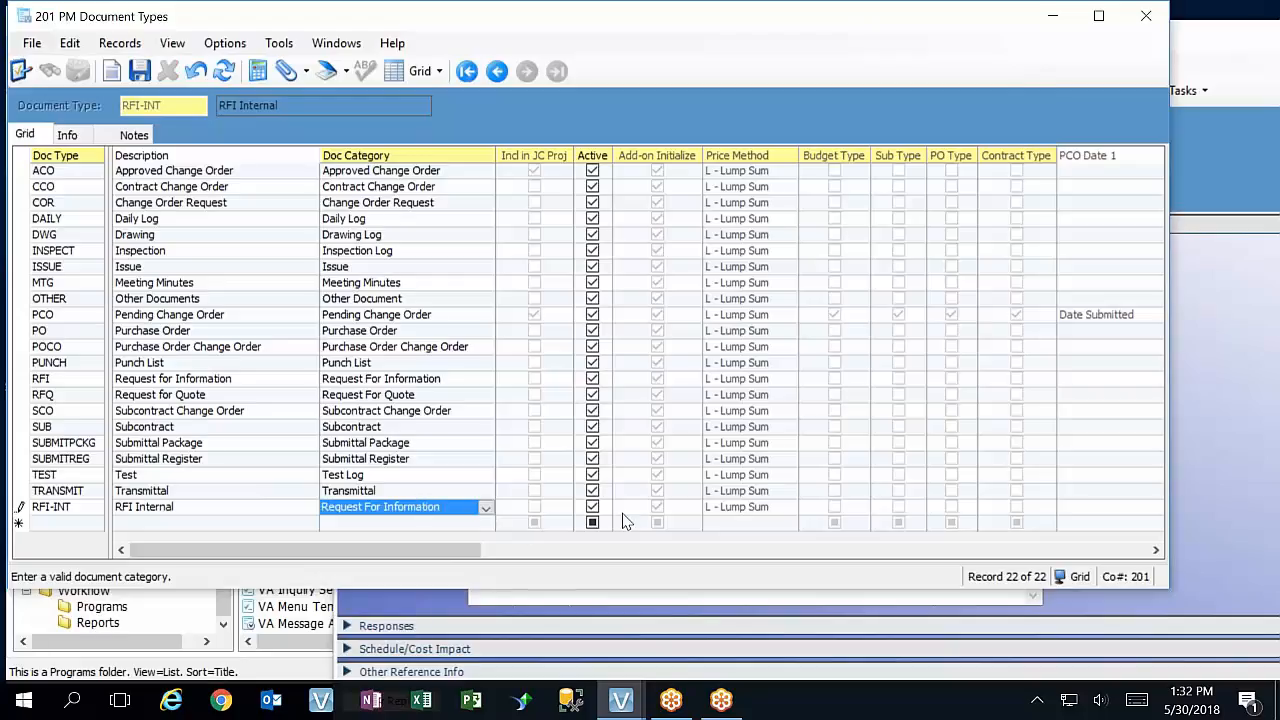
{"action": "left_click_drag", "start_coordinate": [453, 552], "coordinate": [326, 554]}
{"action": "left_click", "coordinate": [222, 460]}
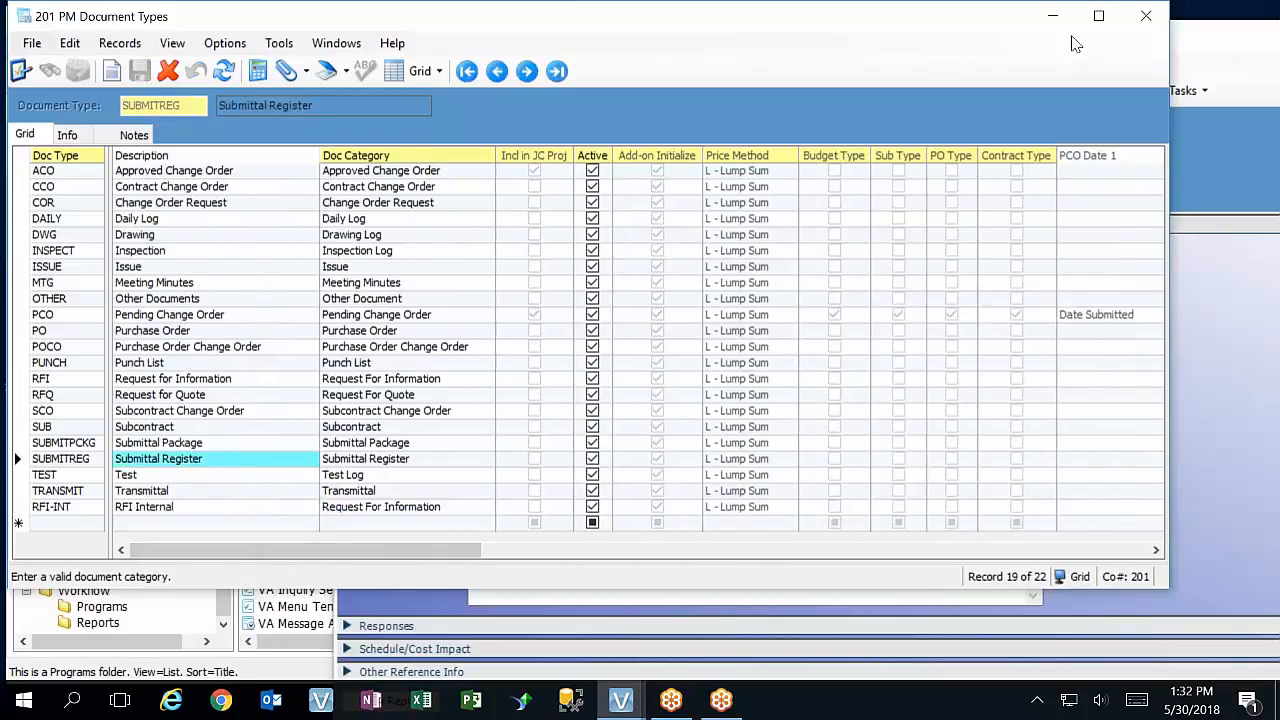
{"action": "left_click", "coordinate": [1146, 18]}
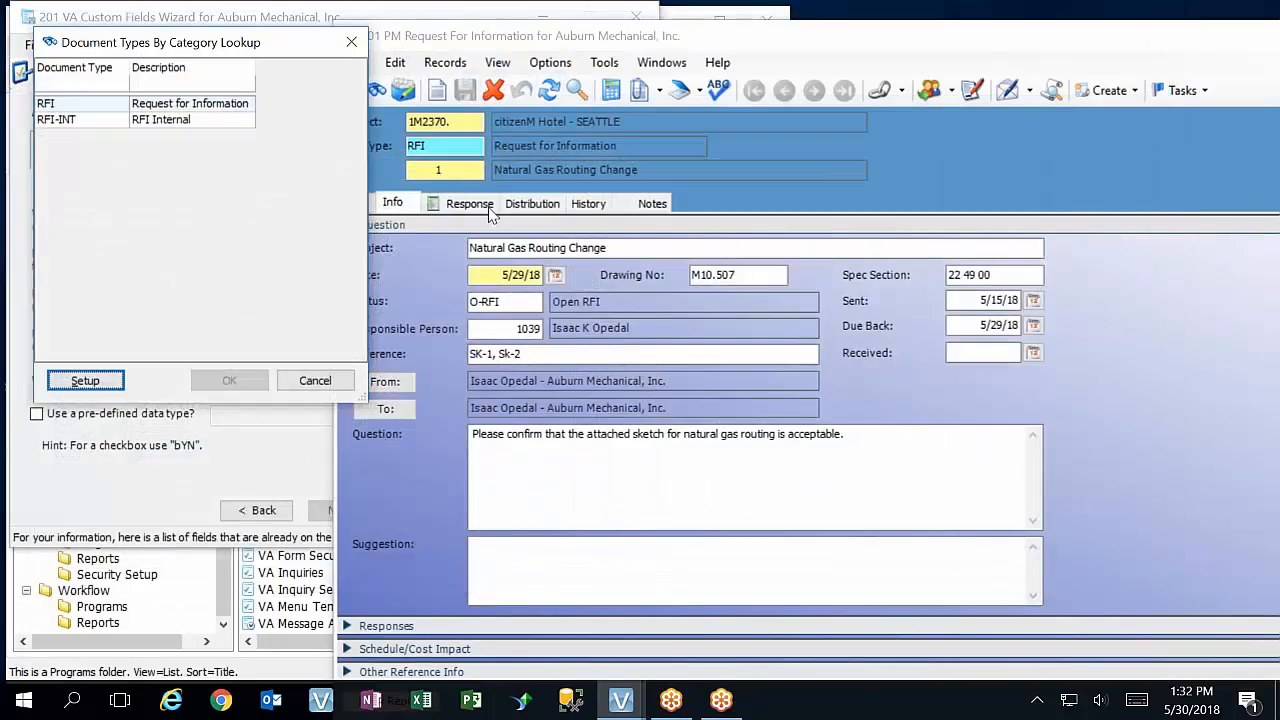
{"action": "left_click", "coordinate": [312, 381]}
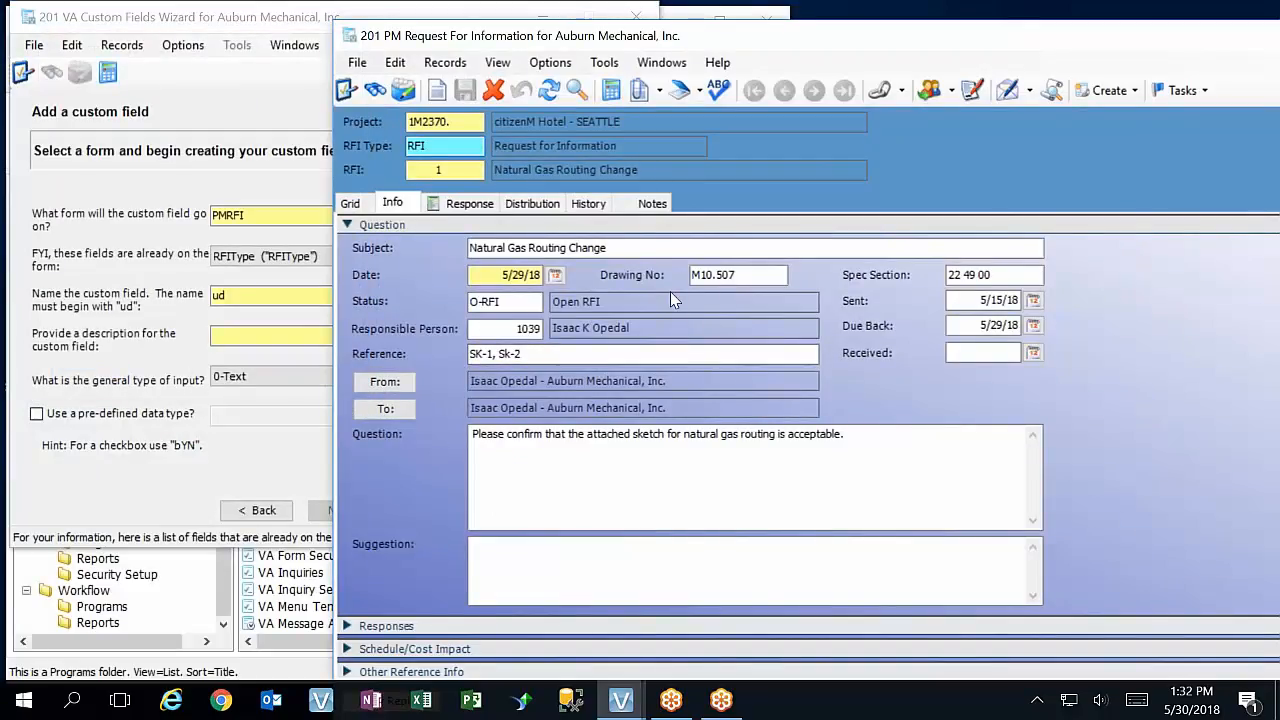
Show the filter bar in the RFI form's grid and go to the RFI Type filter
{"action": "left_click", "coordinate": [353, 201]}
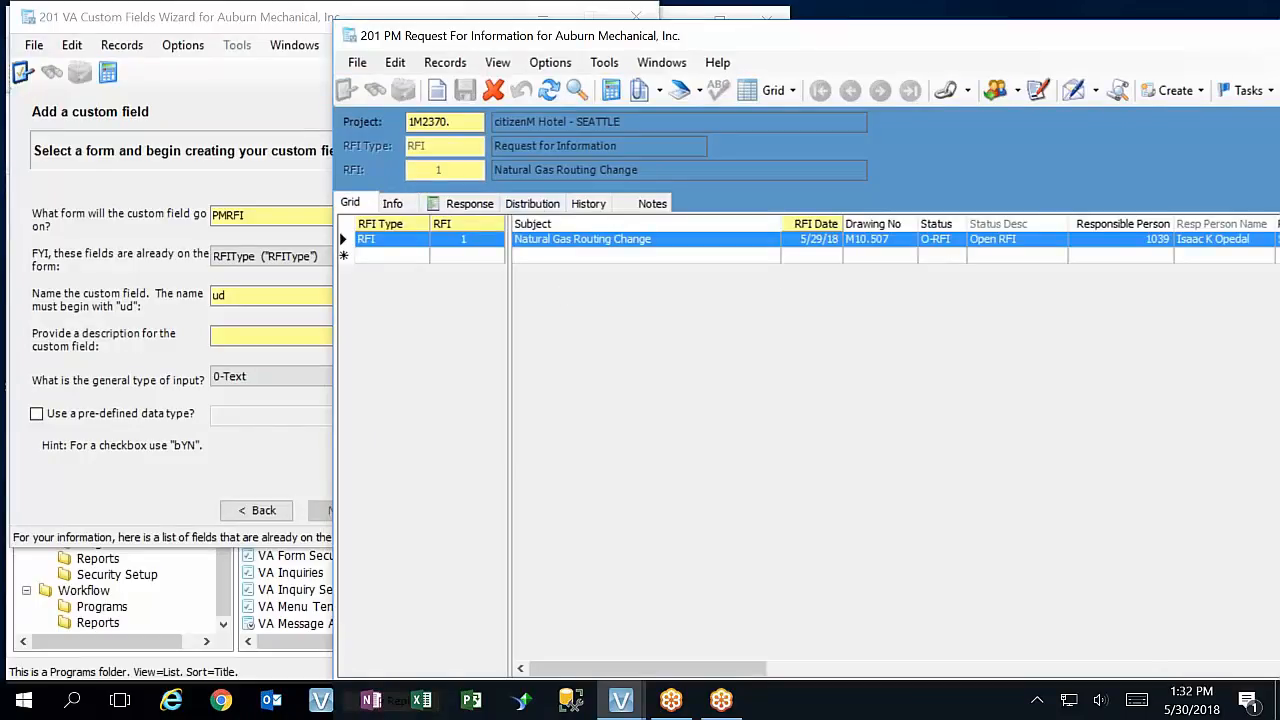
{"action": "right_click", "coordinate": [391, 225]}
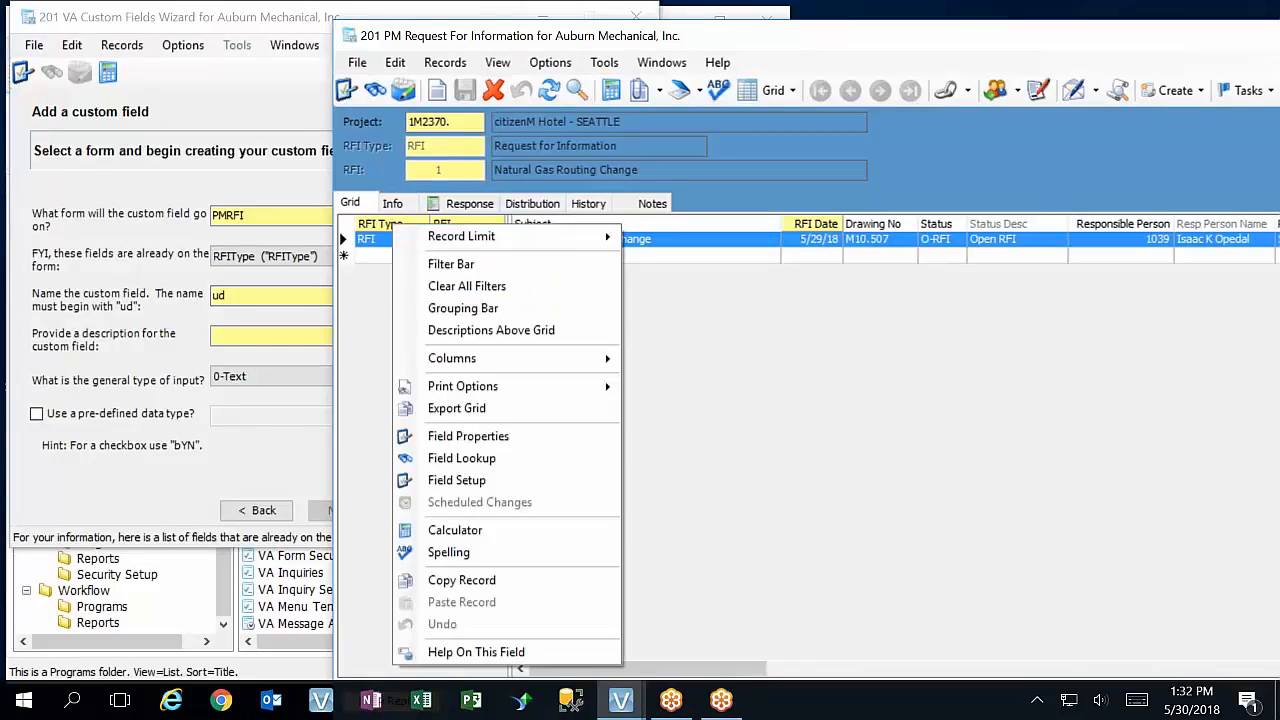
{"action": "left_click", "coordinate": [456, 261]}
{"action": "left_click", "coordinate": [390, 241]}
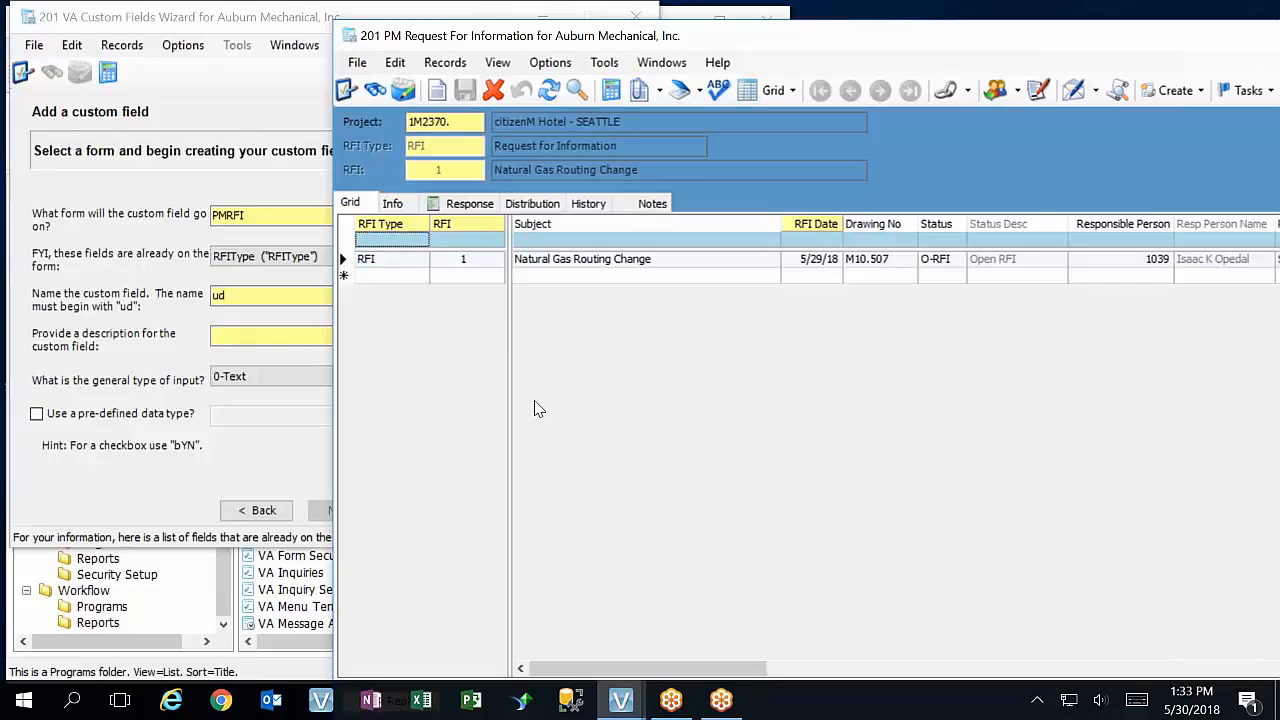
Cancel the custom fields wizard and discard its changes
{"action": "left_click", "coordinate": [300, 471]}
{"action": "left_click", "coordinate": [503, 511]}
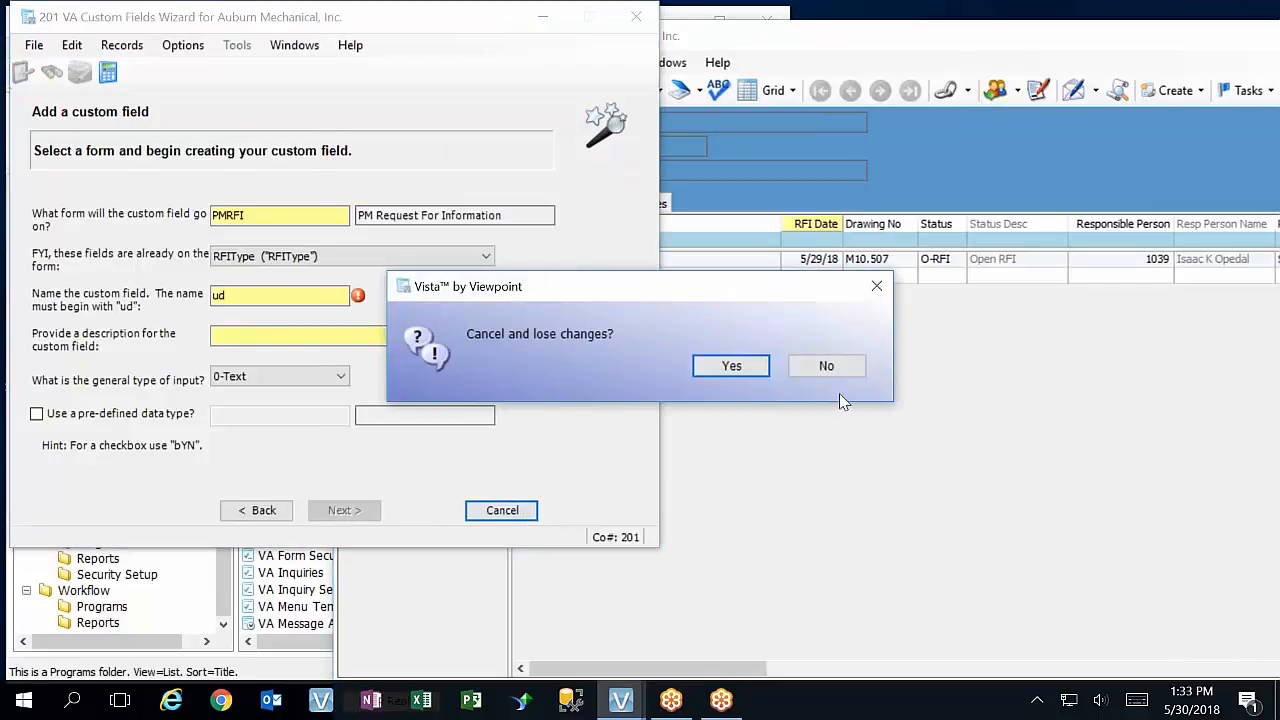
{"action": "key", "text": "Return"}
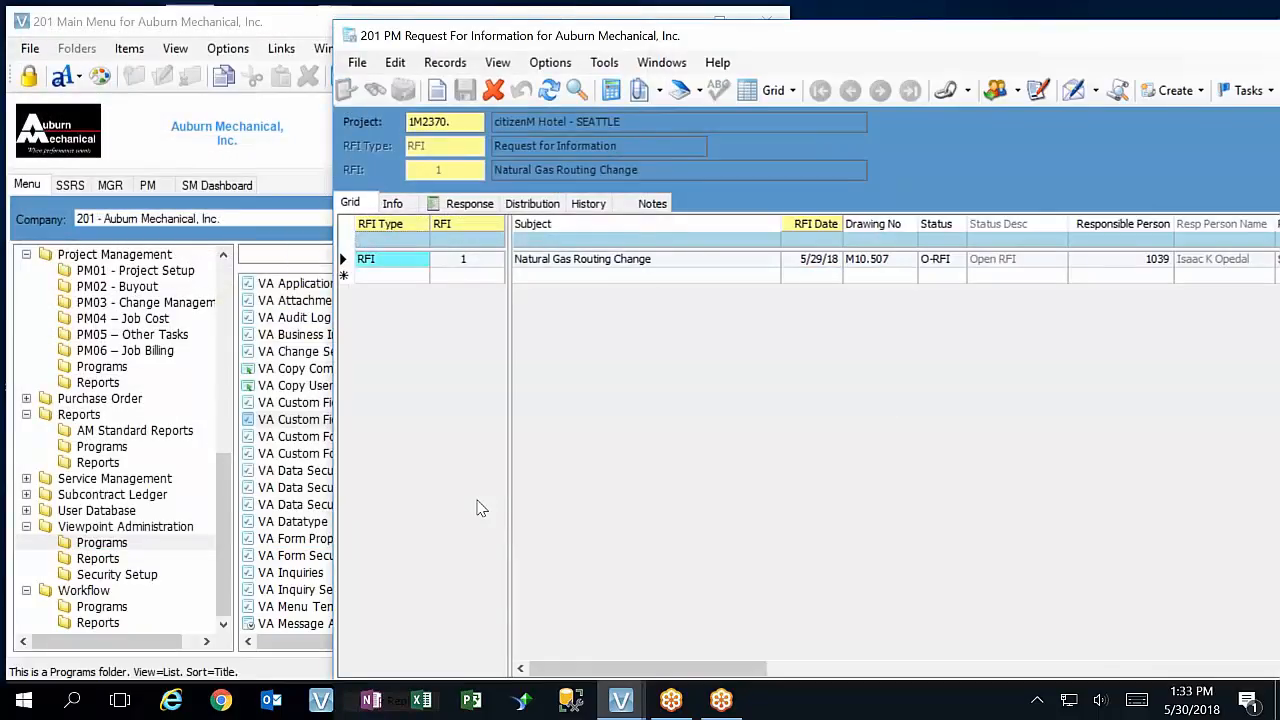
Open the RFI grid's print/export options, turn off one form per page and turn on repeating the grid header
{"action": "left_click_drag", "start_coordinate": [807, 44], "coordinate": [528, 34]}
{"action": "right_click", "coordinate": [532, 332]}
{"action": "left_click", "coordinate": [600, 446]}
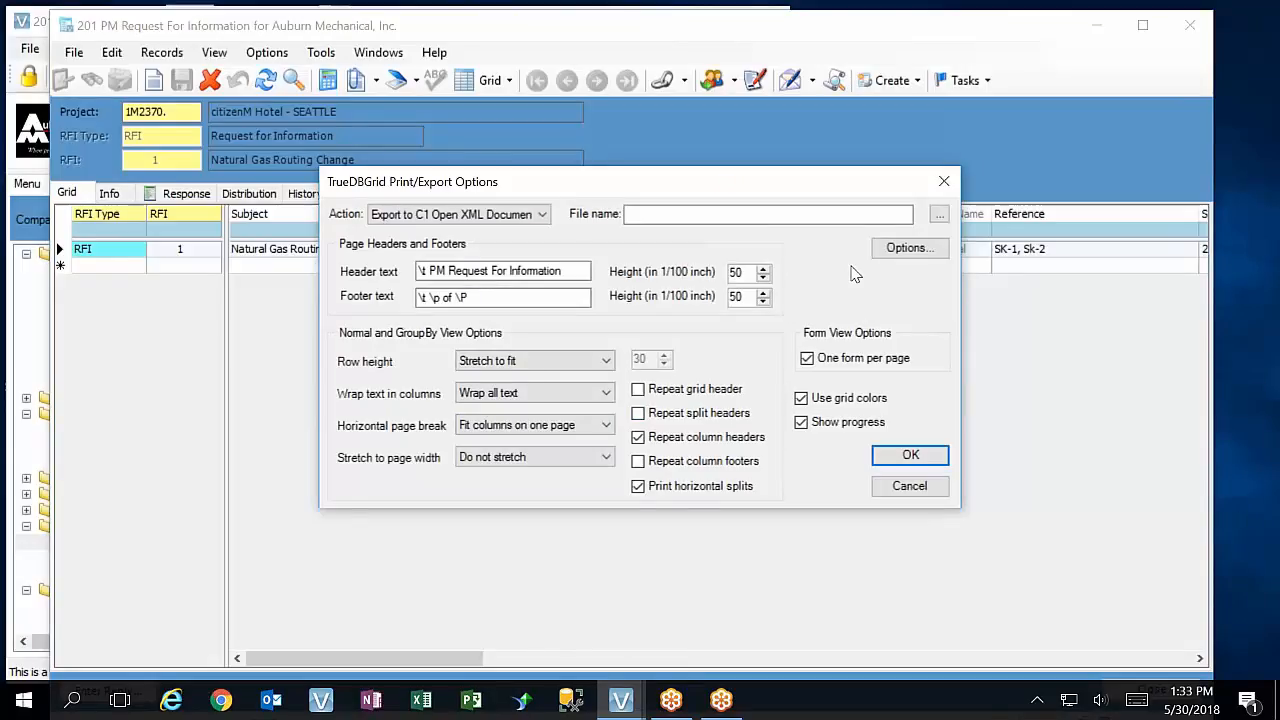
{"action": "left_click", "coordinate": [566, 361]}
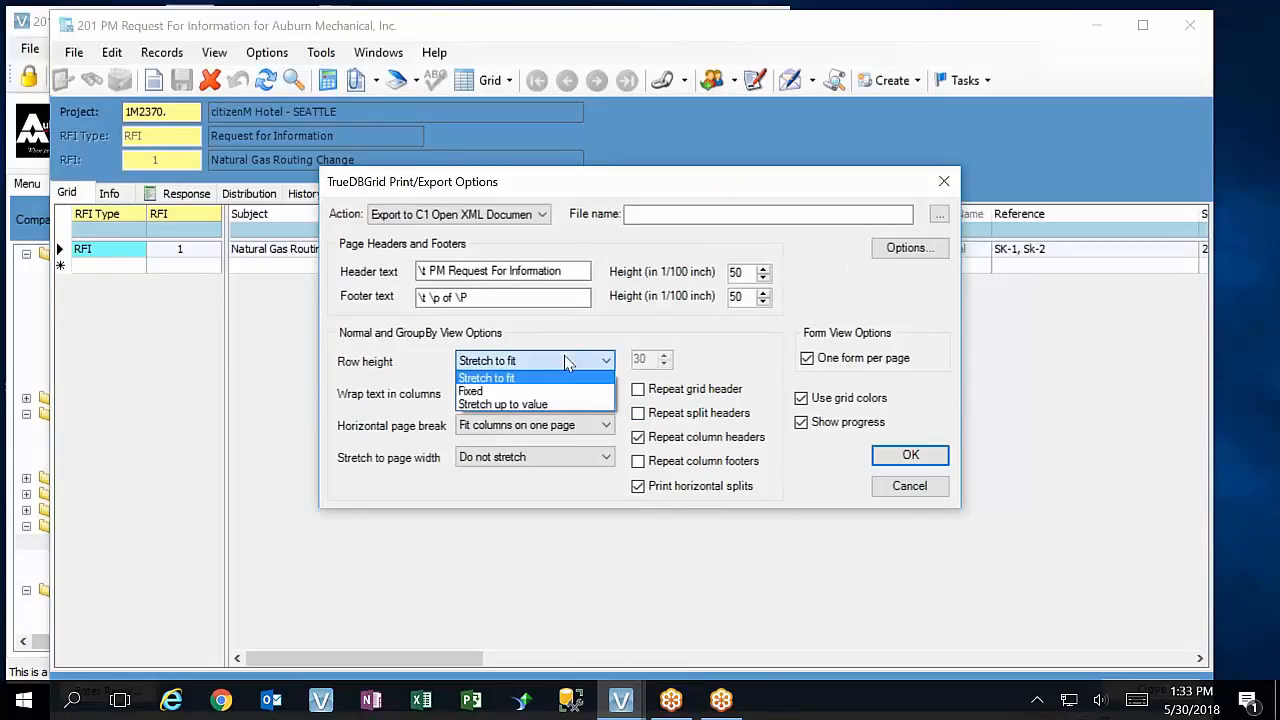
{"action": "left_click", "coordinate": [566, 361]}
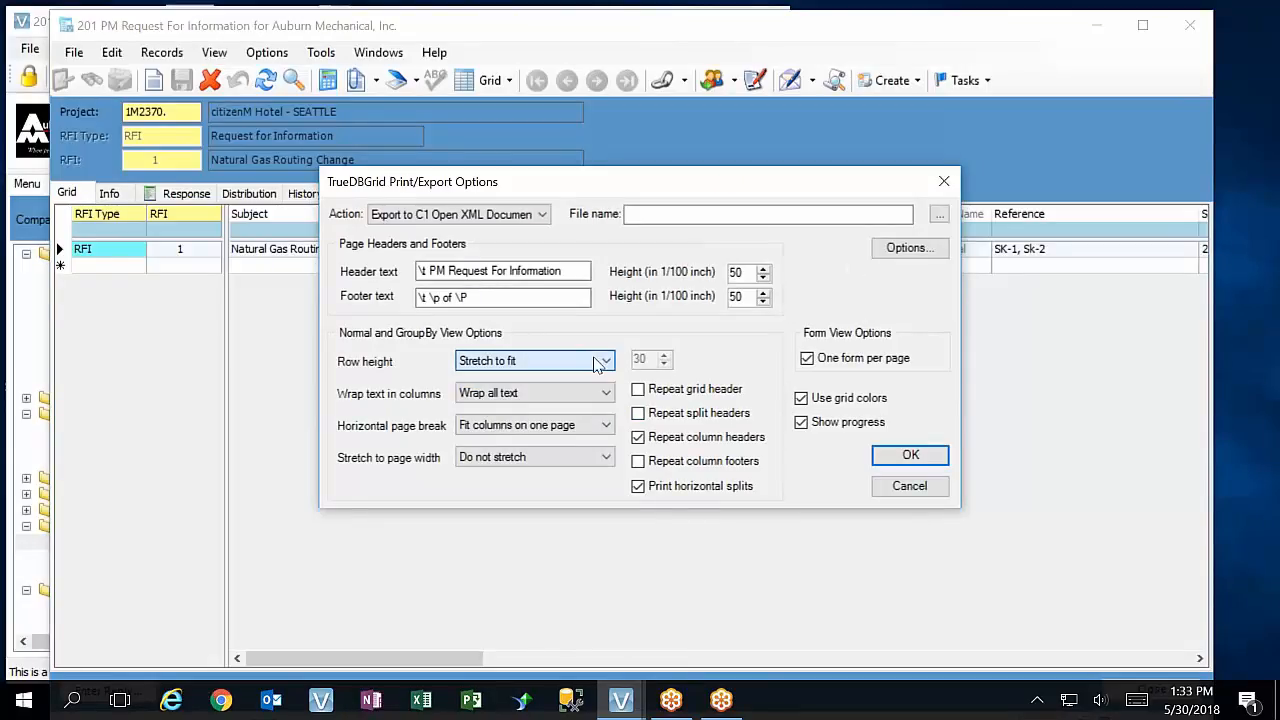
{"action": "left_click", "coordinate": [807, 359]}
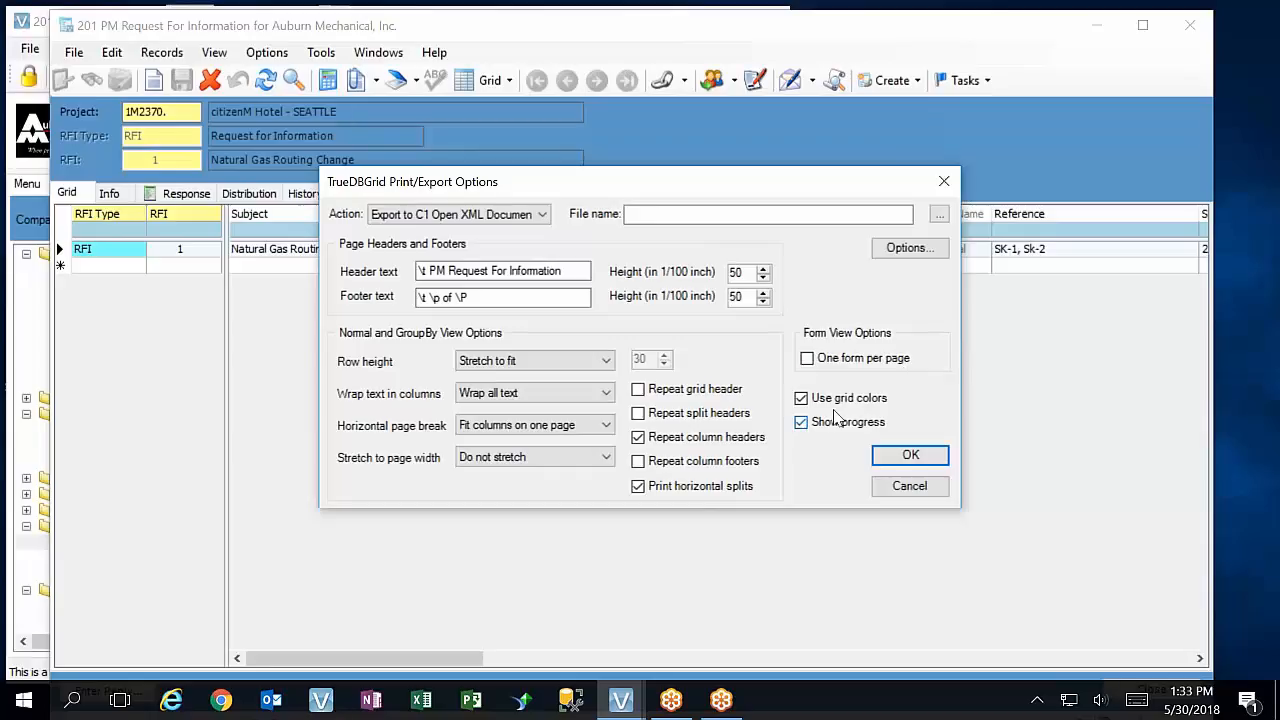
{"action": "left_click", "coordinate": [684, 396]}
Set the export to fit columns on one page and stretch all columns to the page width
{"action": "left_click", "coordinate": [516, 427]}
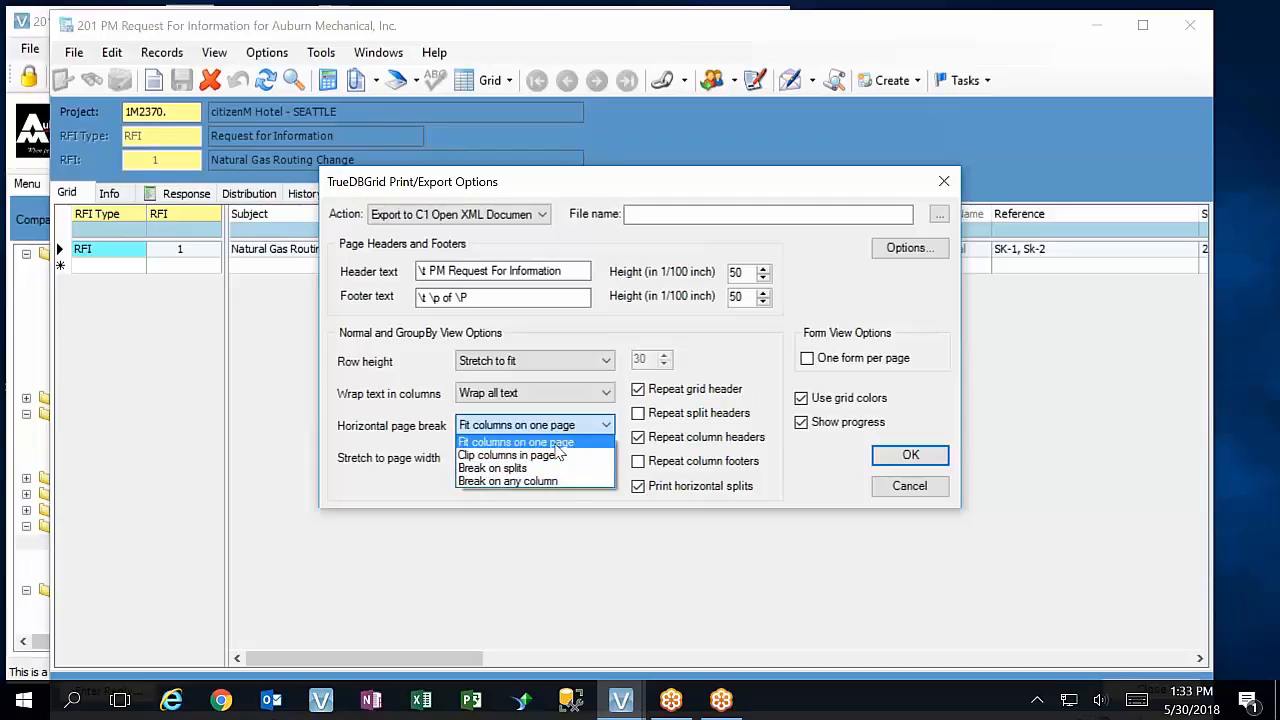
{"action": "left_click", "coordinate": [556, 445]}
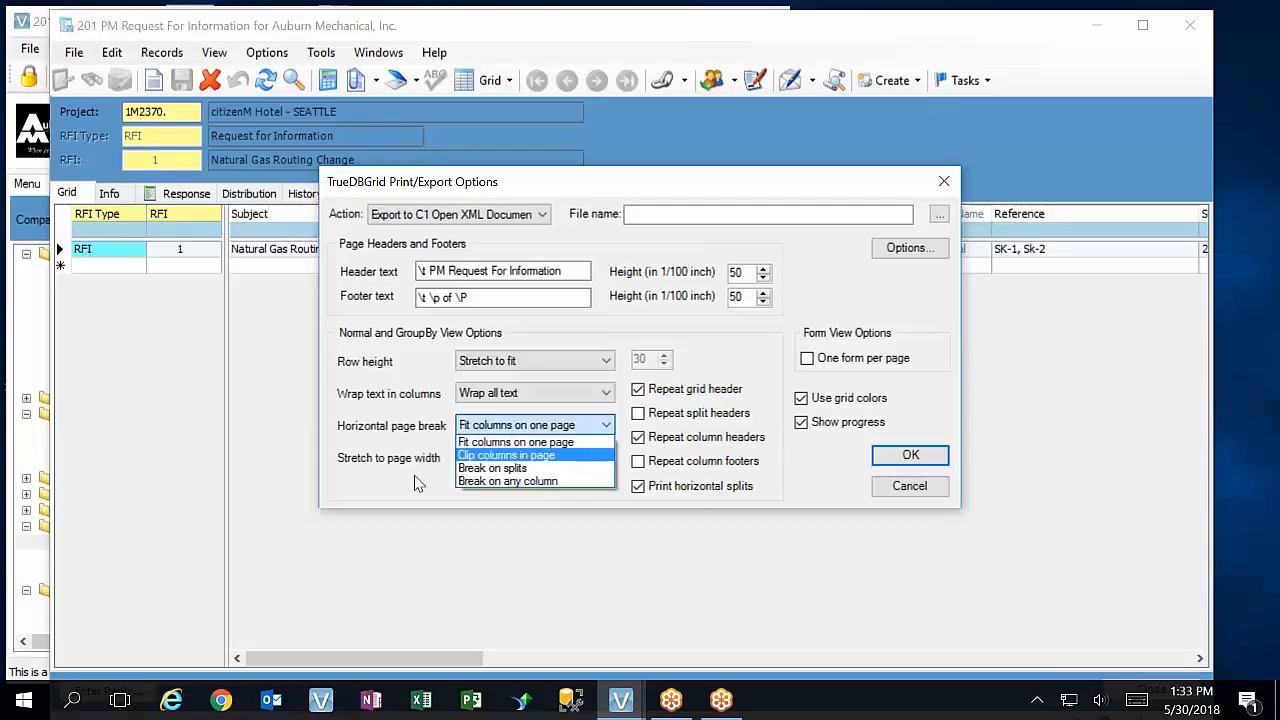
{"action": "left_click", "coordinate": [525, 457]}
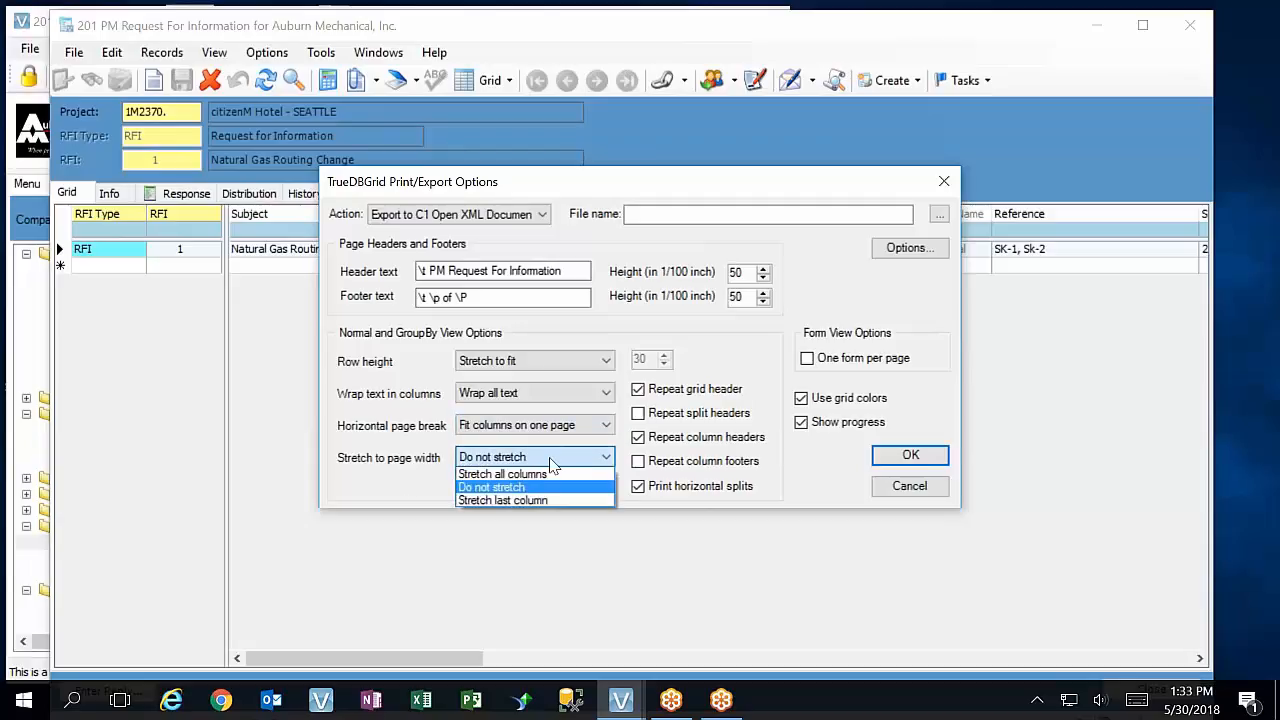
{"action": "left_click", "coordinate": [544, 477]}
{"action": "left_click", "coordinate": [567, 425]}
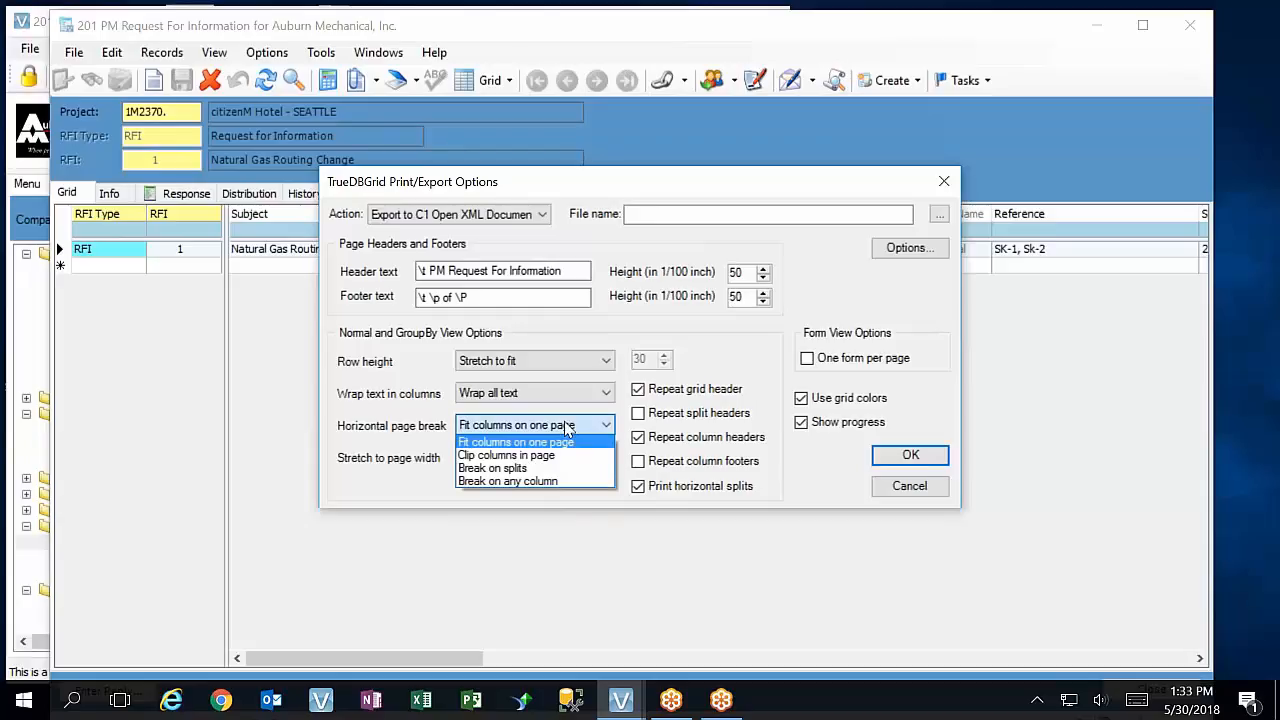
{"action": "left_click", "coordinate": [515, 442]}
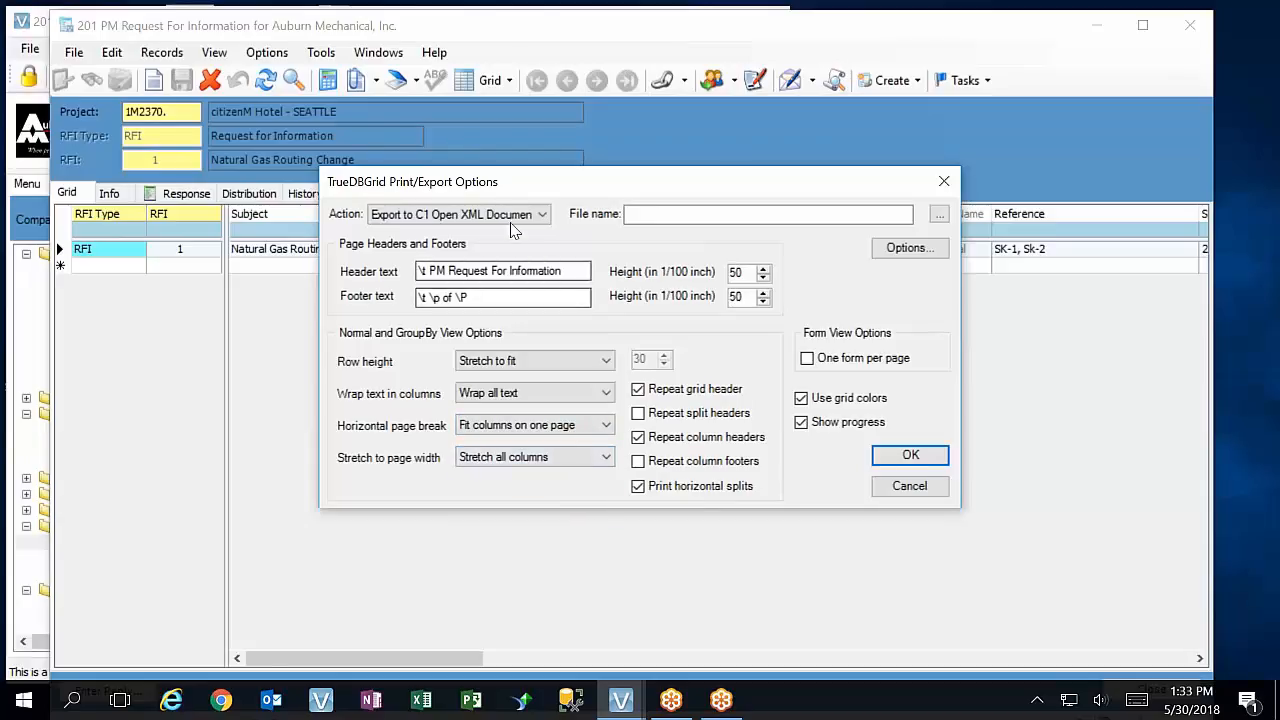